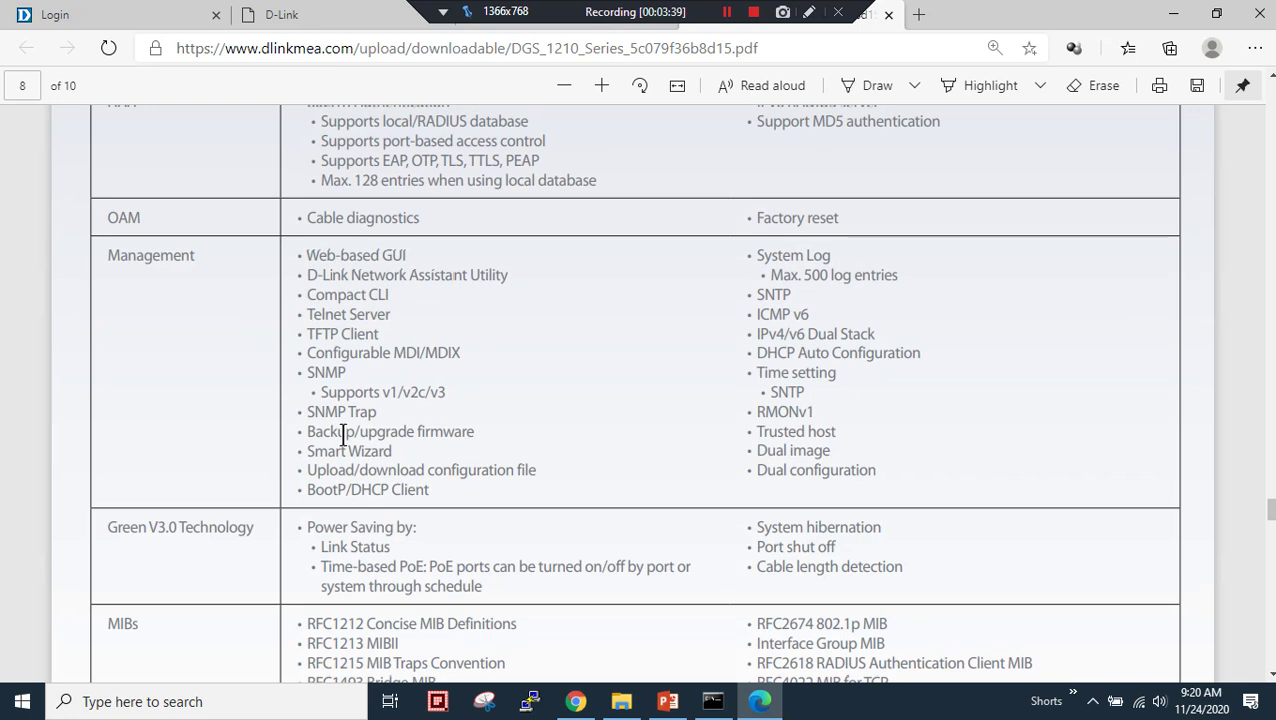
# - Finish paging through the DGS-1210 datasheet and bring up the VLAN 10/20/30 topology slide
pyautogui.scroll(-3, 561, 498)
pyautogui.scroll(10, 561, 498)
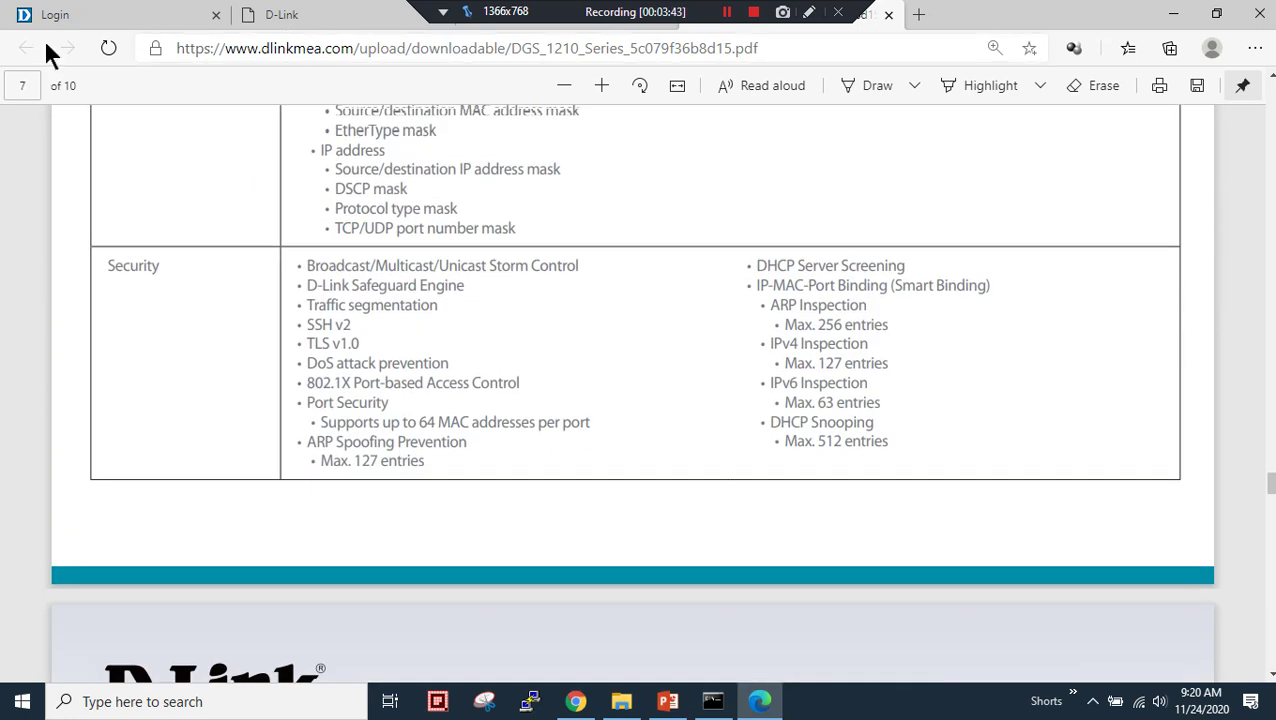
pyautogui.click(100, 14)
pyautogui.click(668, 701)
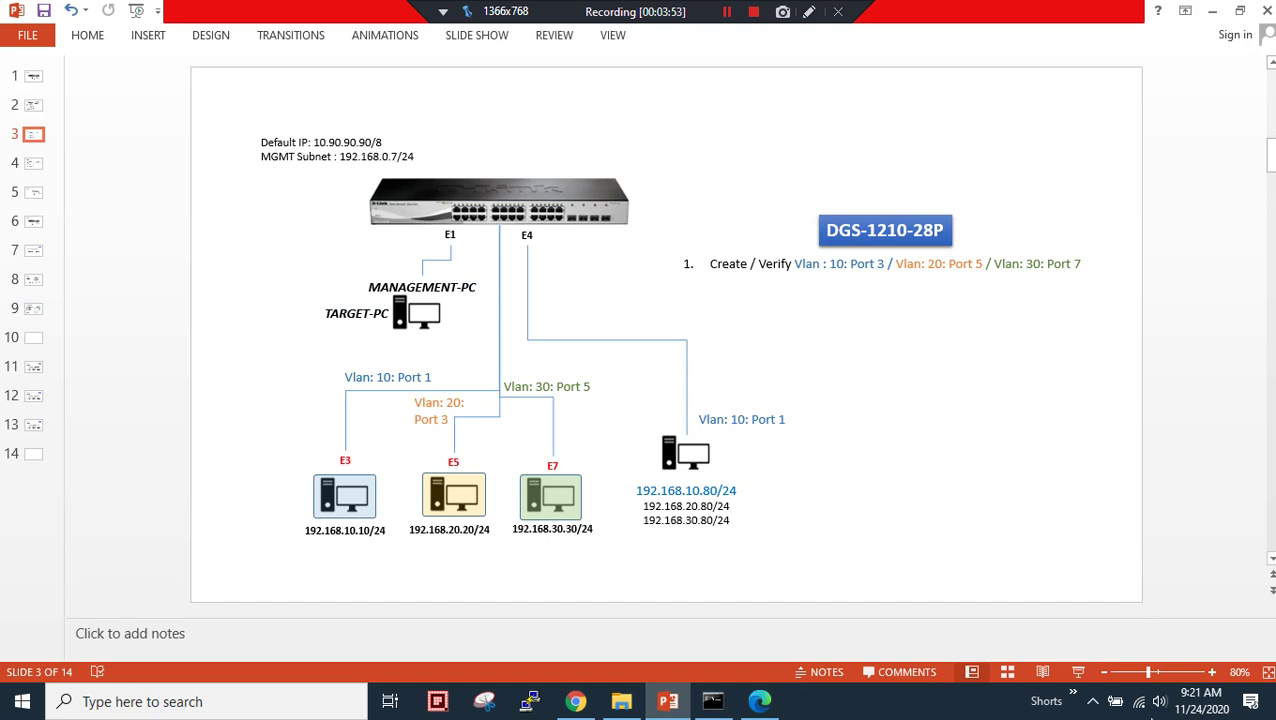
# - Run ipconfig in Command Prompt and scroll up to the Ethernet 2 adapter
pyautogui.click(713, 701)
pyautogui.click(736, 352)
pyautogui.write('ipco')
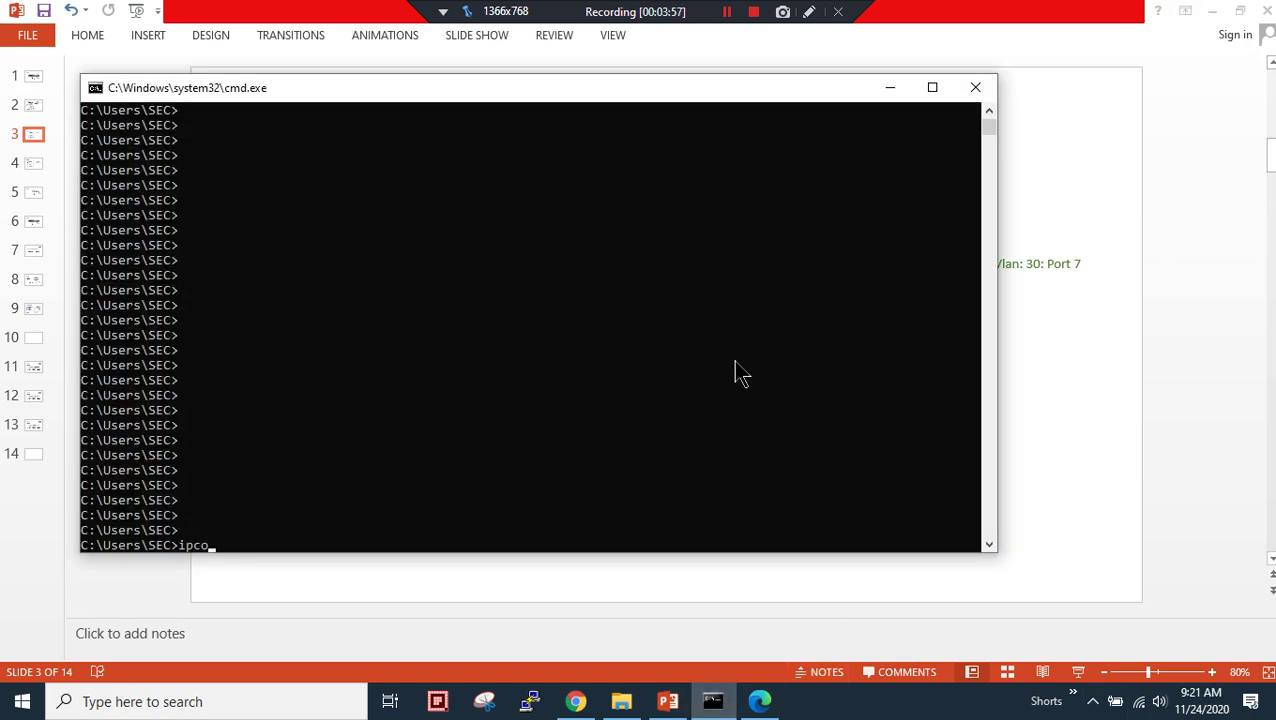
pyautogui.write('nfig')
pyautogui.press('Return')
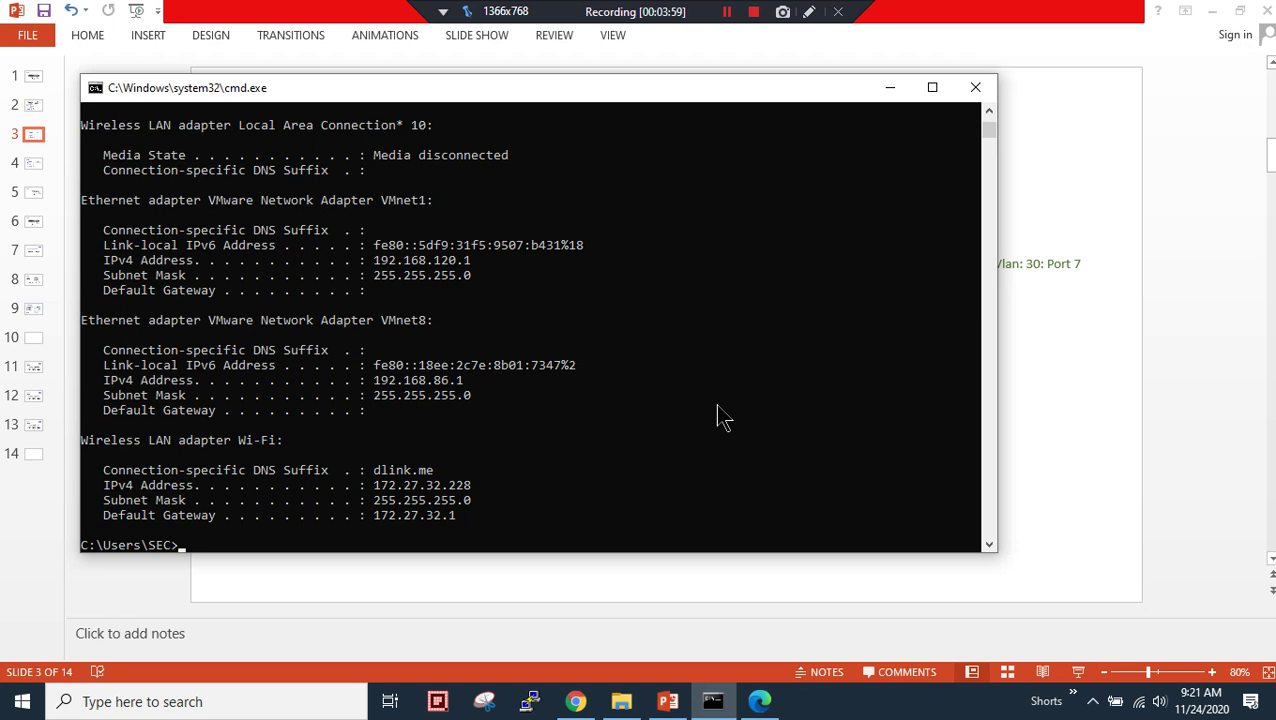
pyautogui.scroll(10, 465, 480)
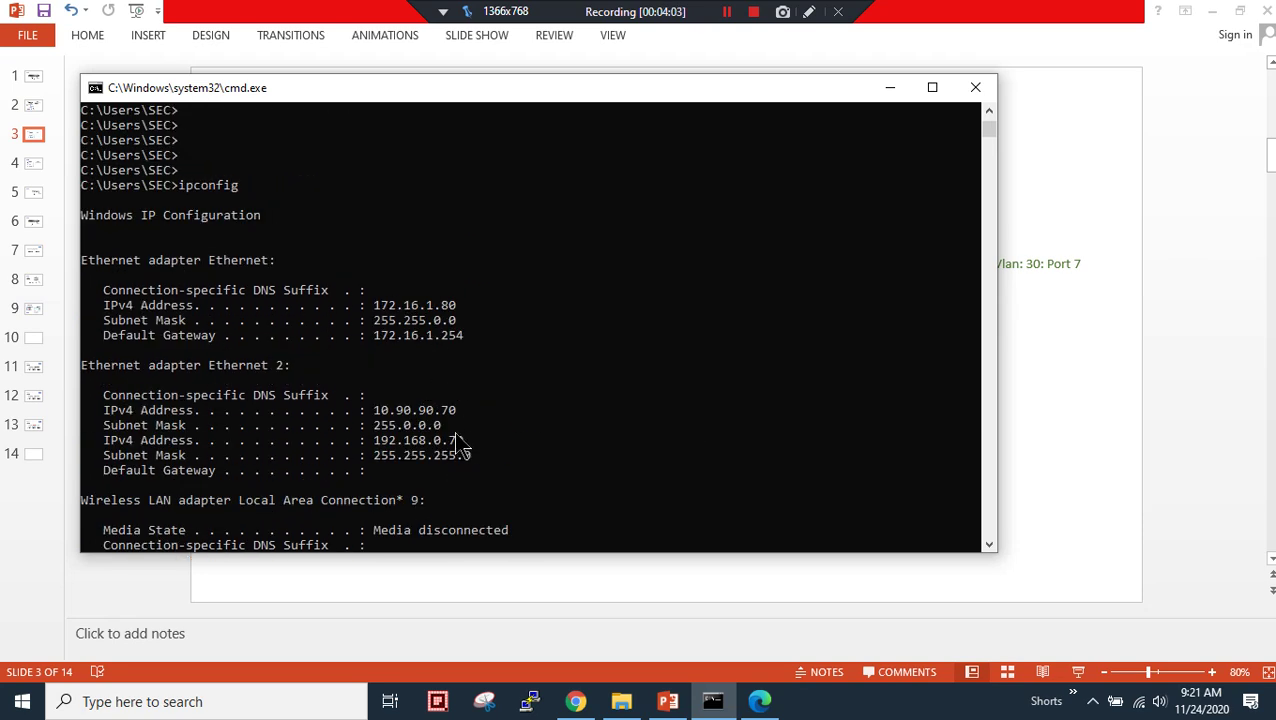
# - Highlight Ethernet 2's addresses 10.90.90.70 and 192.168.0.70, then minimize the console
pyautogui.moveTo(163, 365); pyautogui.dragTo(315, 370)
pyautogui.click(582, 458)
pyautogui.moveTo(397, 410); pyautogui.dragTo(469, 414)
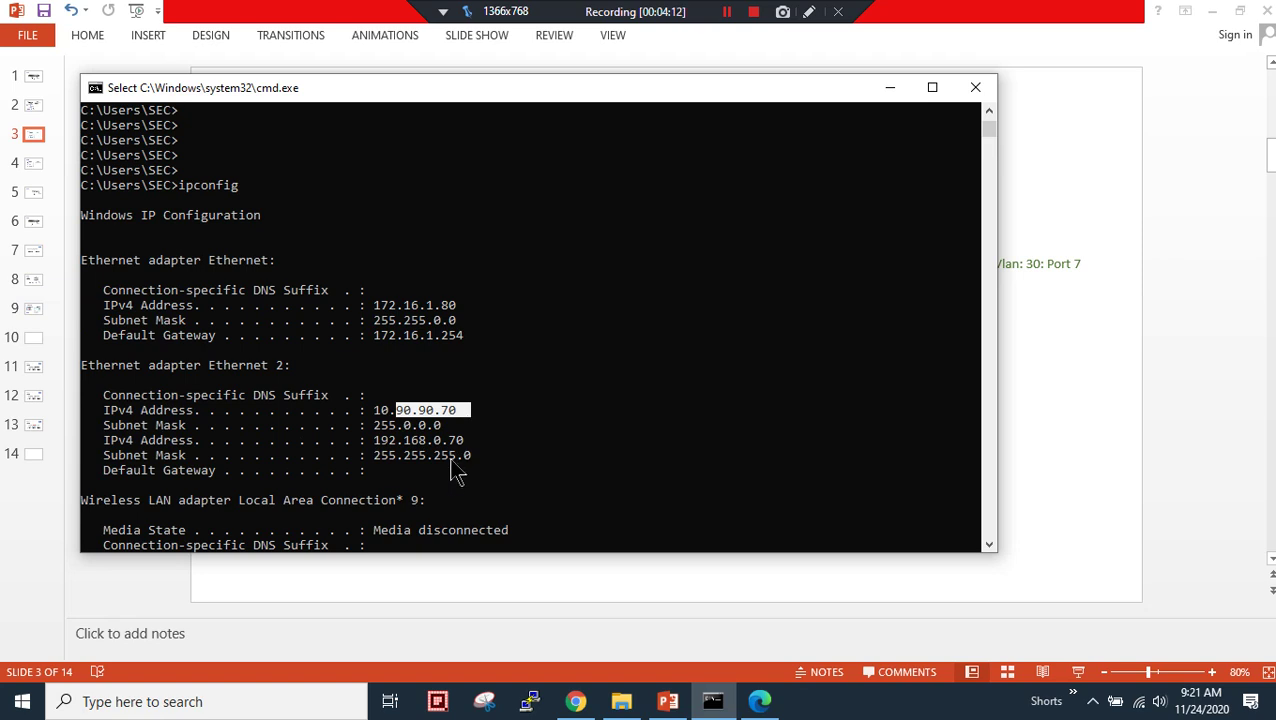
pyautogui.moveTo(427, 440); pyautogui.dragTo(472, 455)
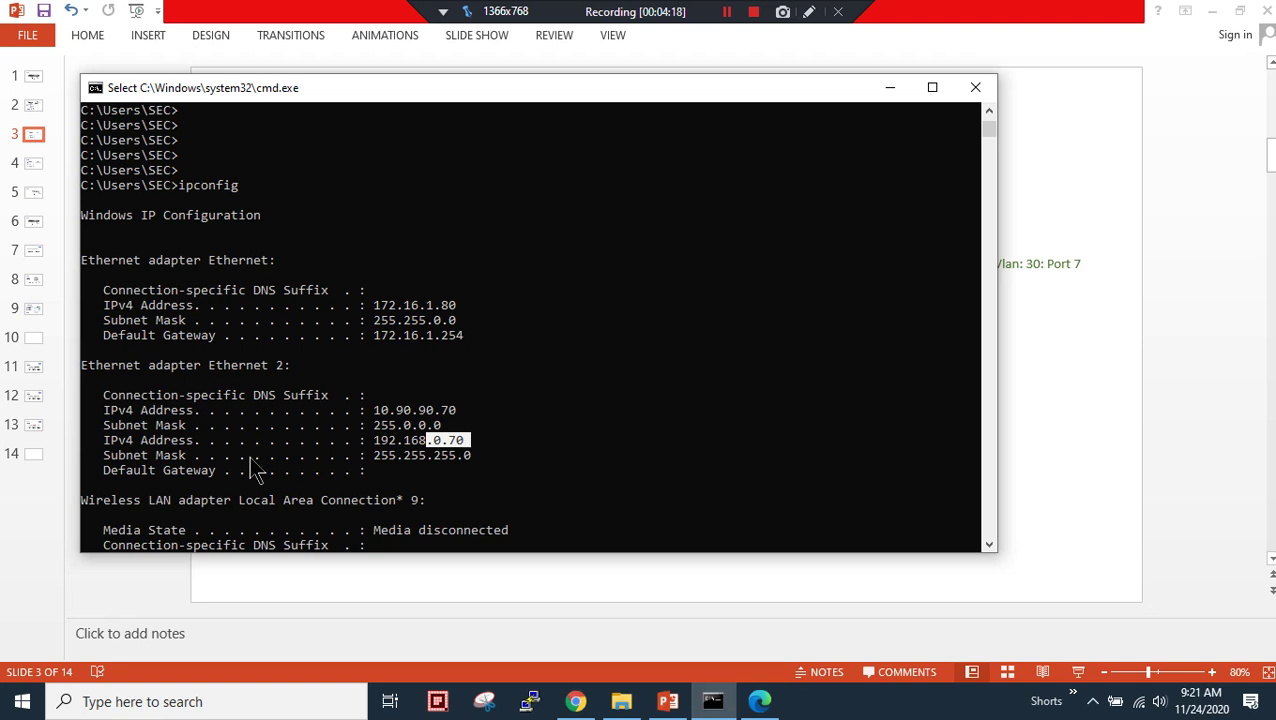
pyautogui.moveTo(391, 410); pyautogui.dragTo(463, 418)
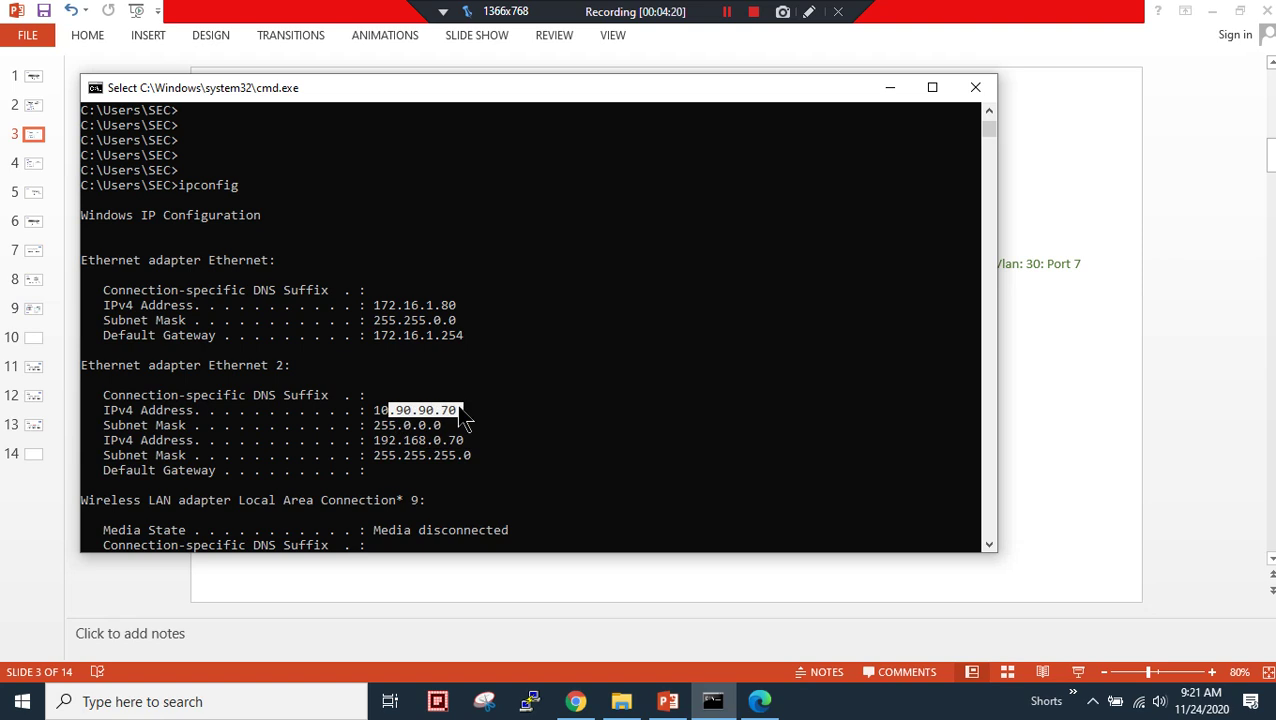
pyautogui.click(886, 100)
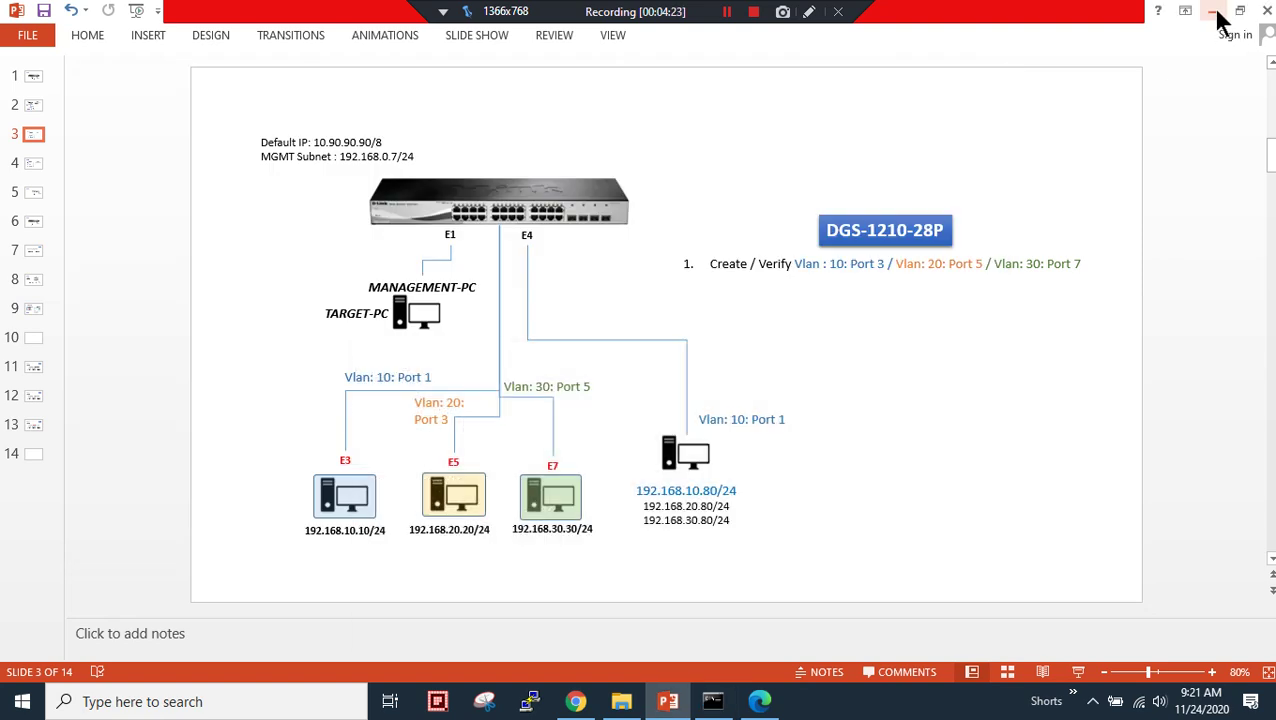
# - Sign in to the switch web UI at 10.90.90.90 with the admin password
pyautogui.click(760, 701)
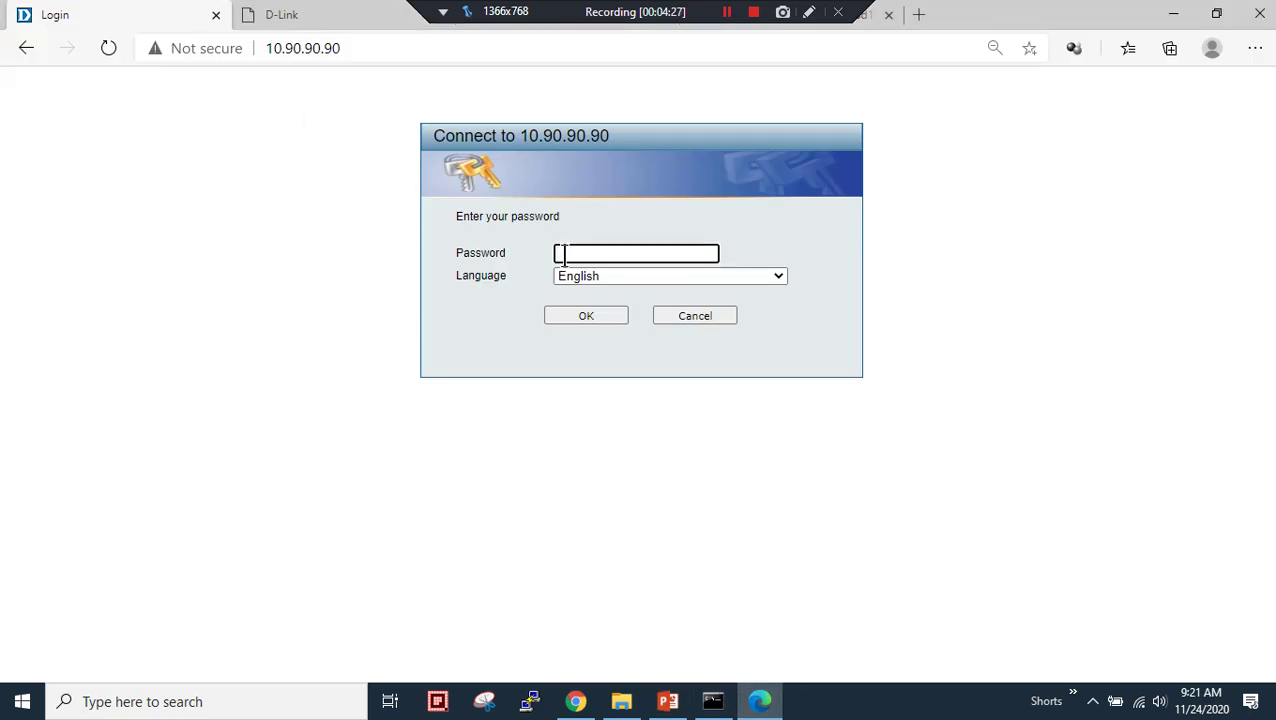
pyautogui.write('a')
pyautogui.press('Return')
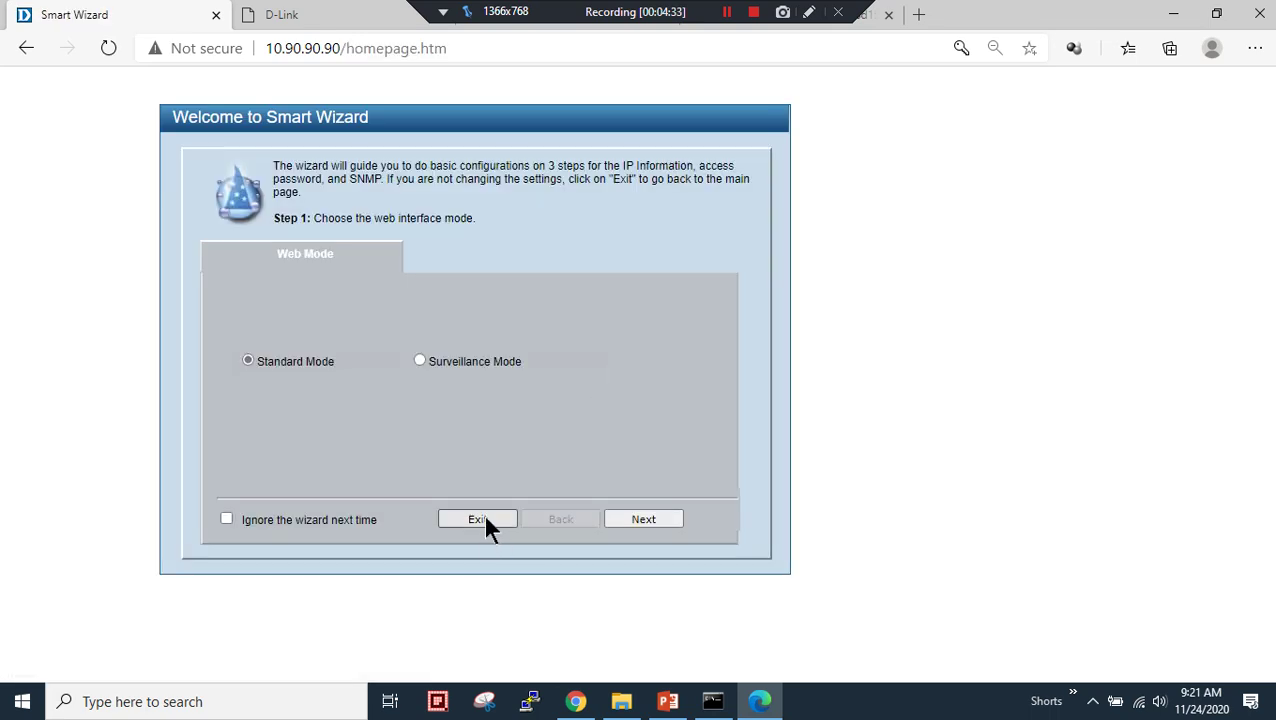
# - Skip the Smart Wizard and open System > System Settings
pyautogui.click(486, 518)
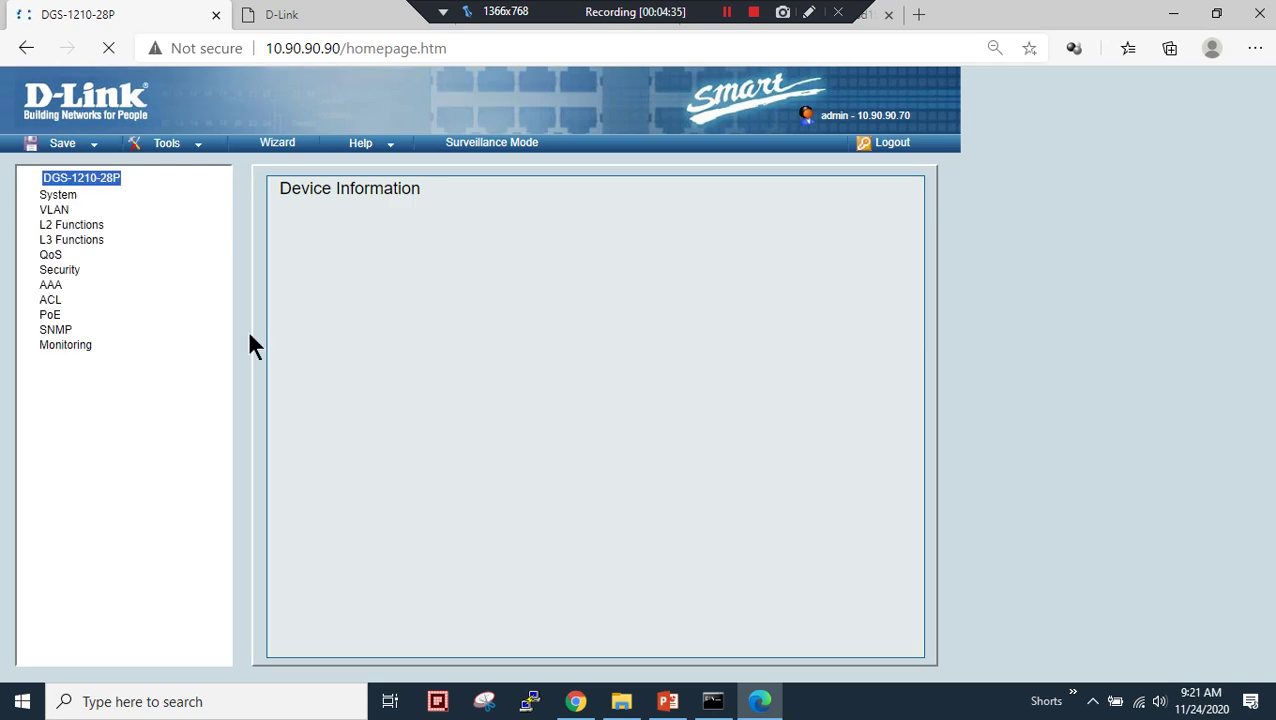
pyautogui.click(76, 195)
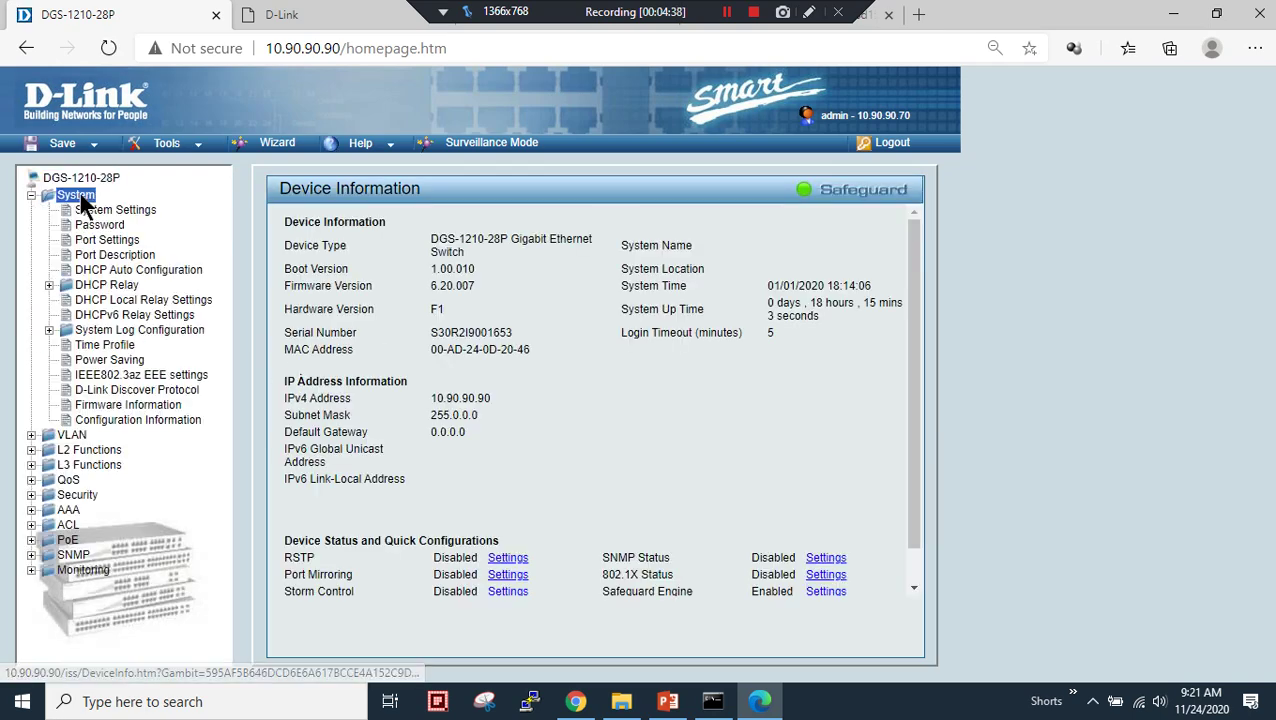
pyautogui.click(112, 210)
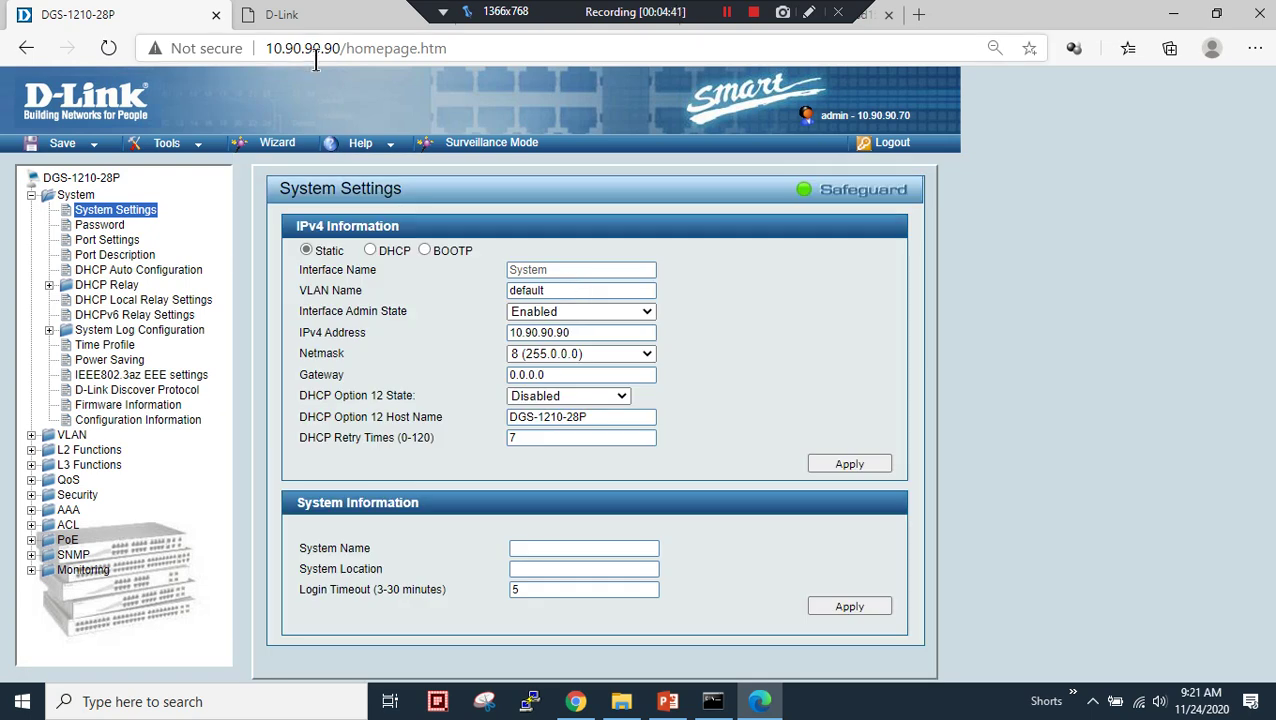
# - Change the switch IPv4 address to 192.168.0.7 with netmask 24 (255.255.255.0) and apply
pyautogui.moveTo(514, 332); pyautogui.dragTo(1036, 342)
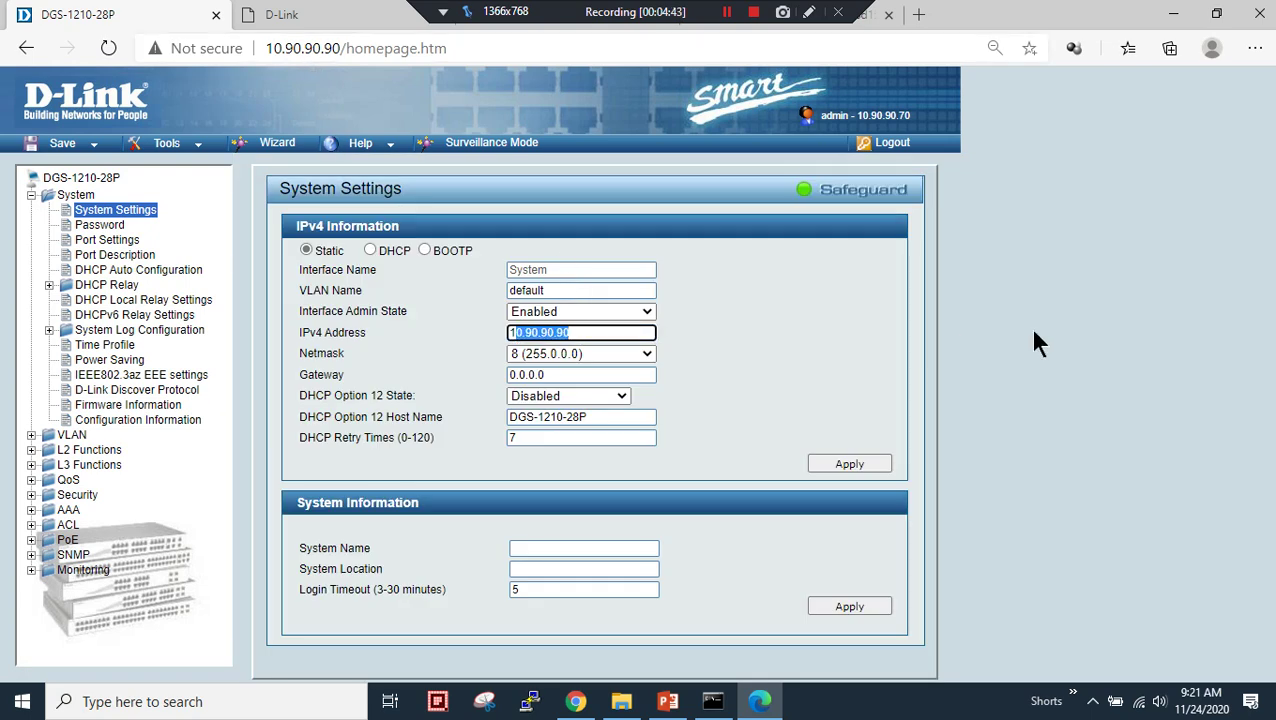
pyautogui.write('192')
pyautogui.press('Down')
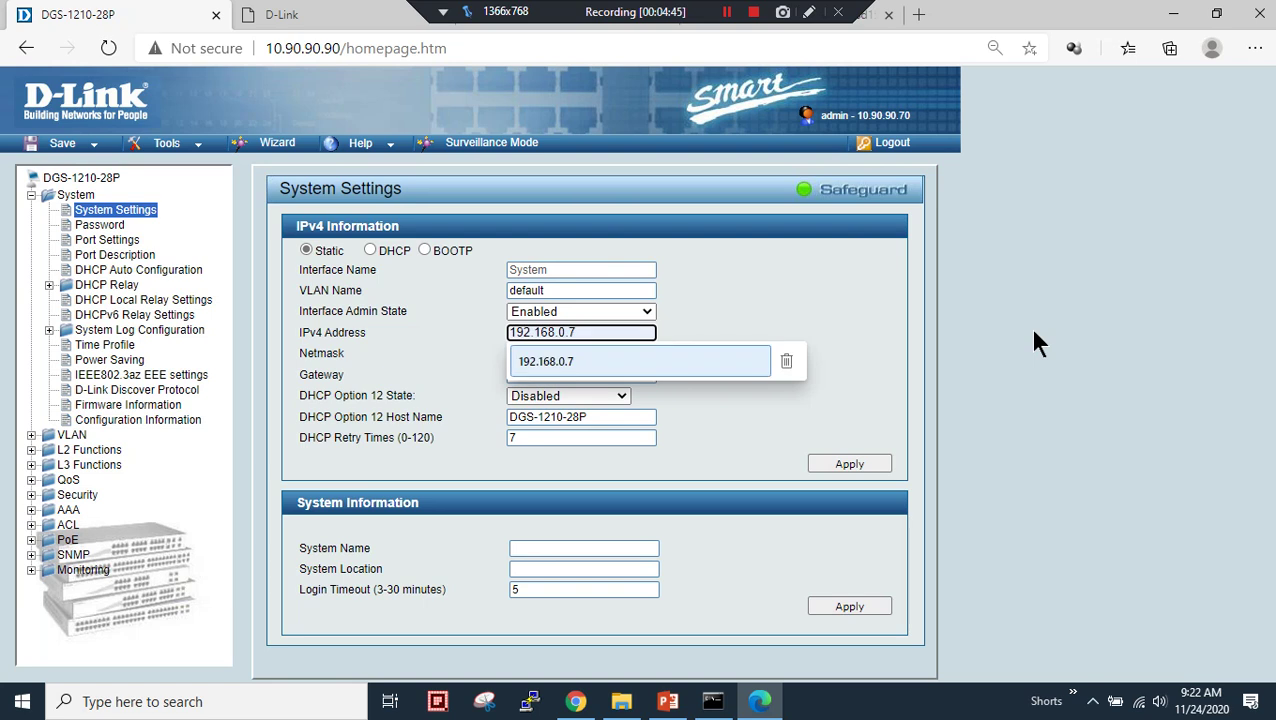
pyautogui.press('Return')
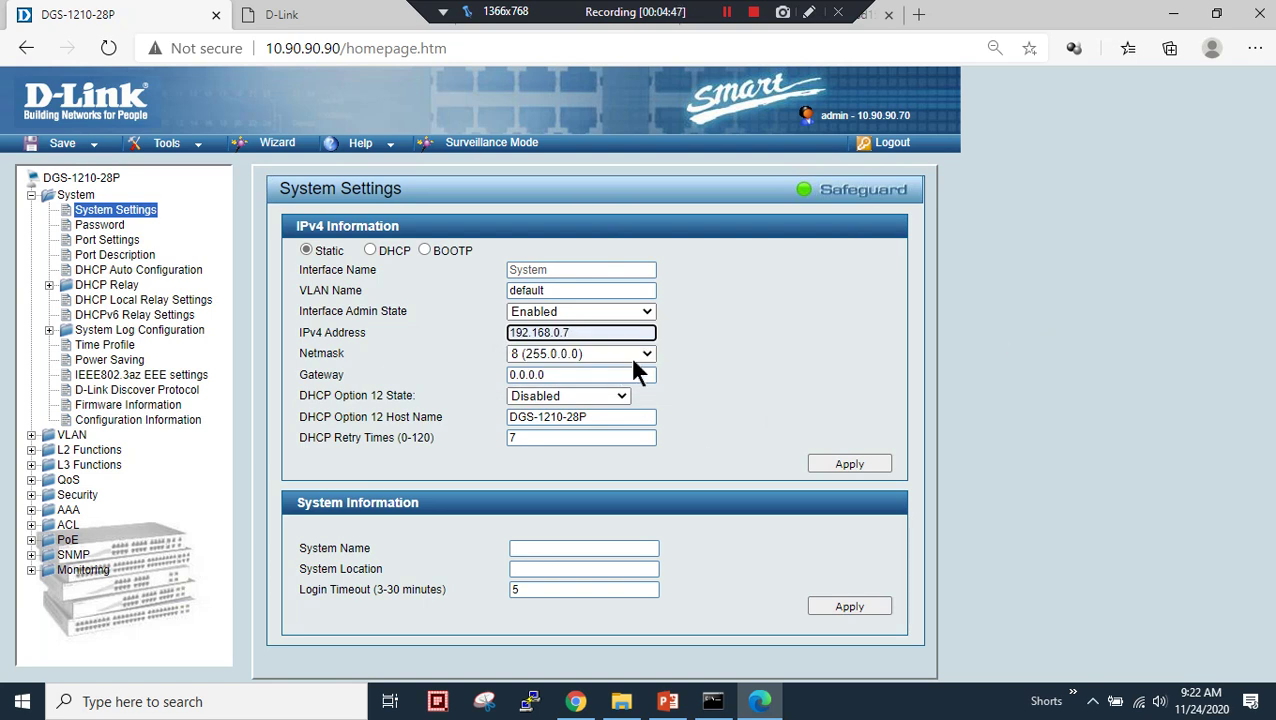
pyautogui.click(630, 355)
pyautogui.click(589, 425)
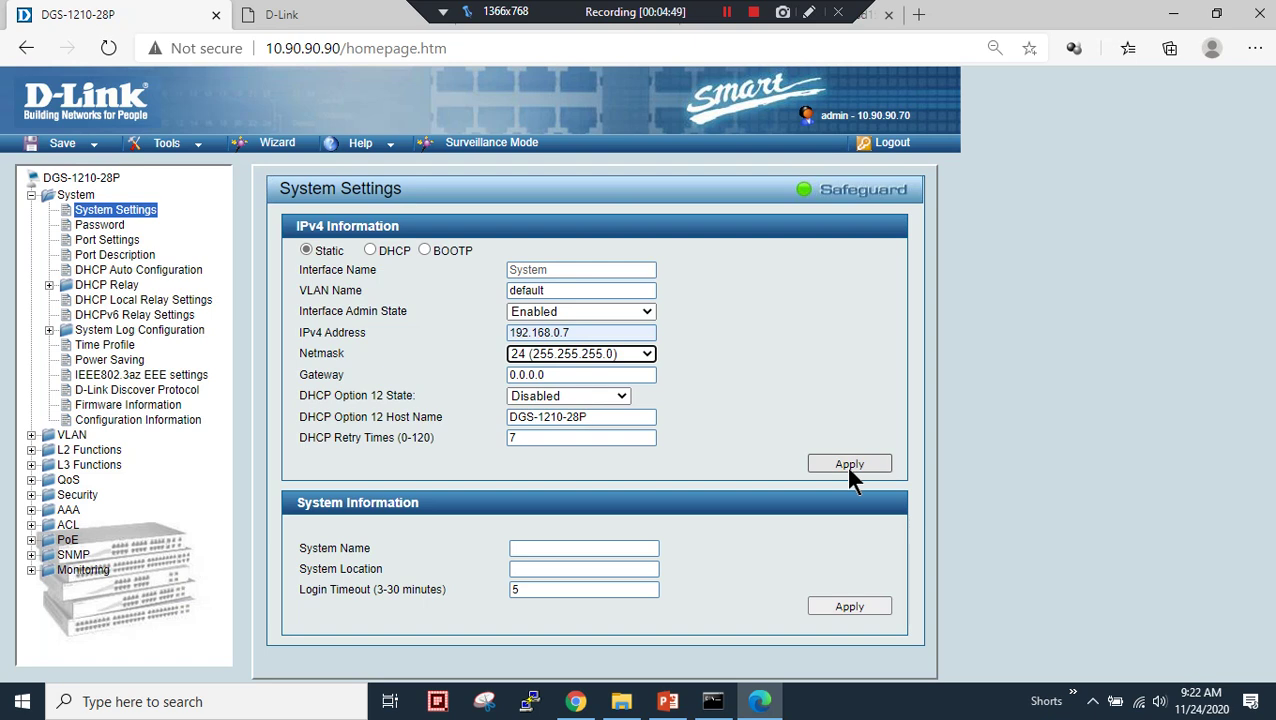
pyautogui.click(848, 463)
pyautogui.click(729, 170)
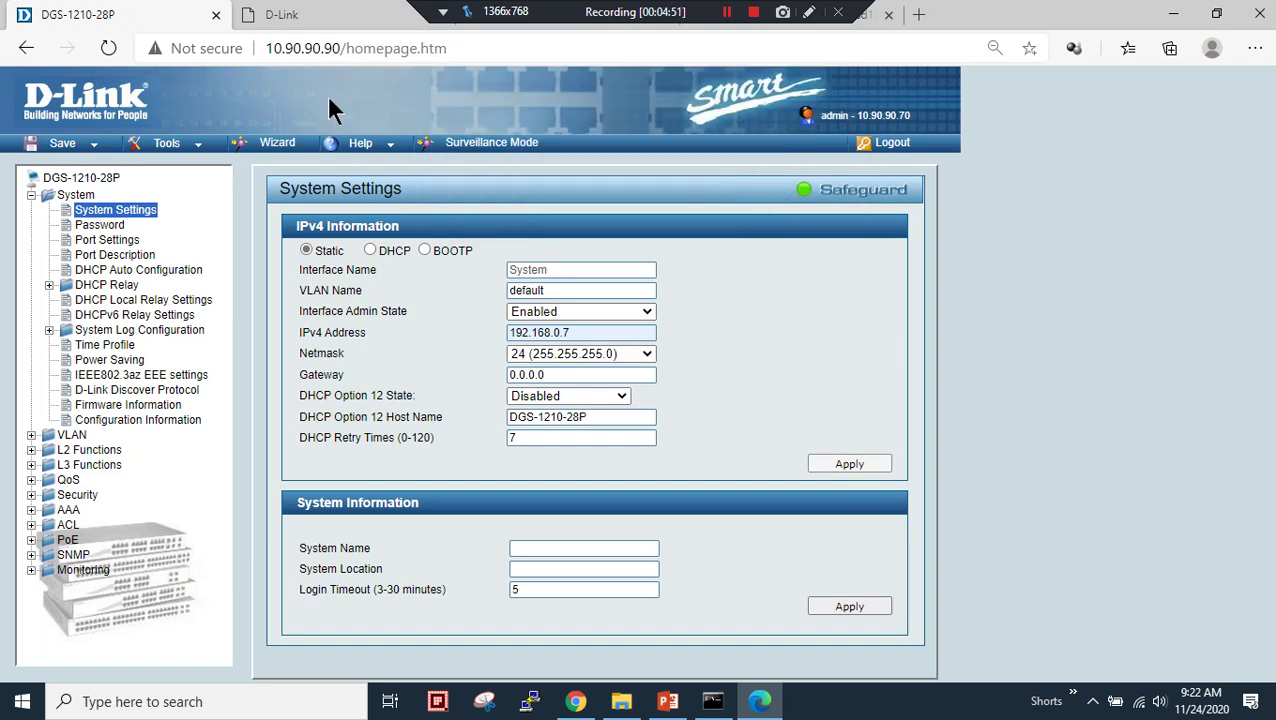
# - Browse to 192.168.0.7, sign in with the password, and skip the Smart Wizard
pyautogui.click(271, 47)
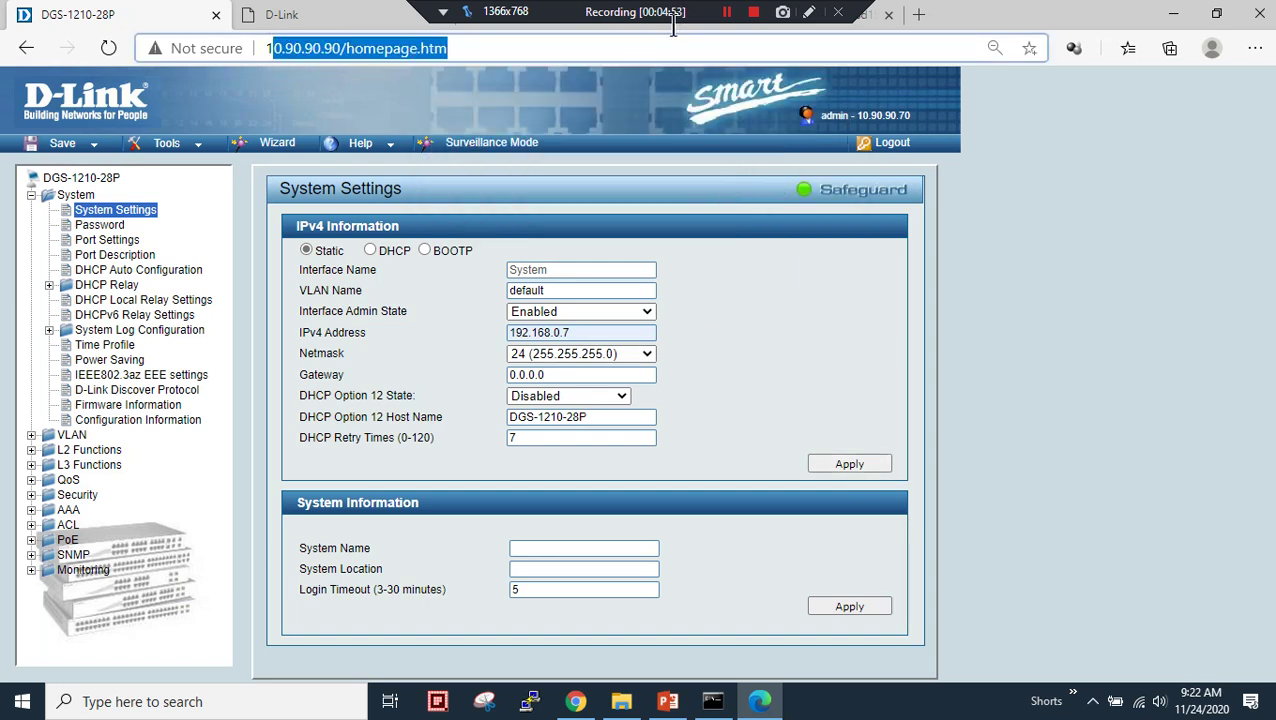
pyautogui.write('192.168.127.254')
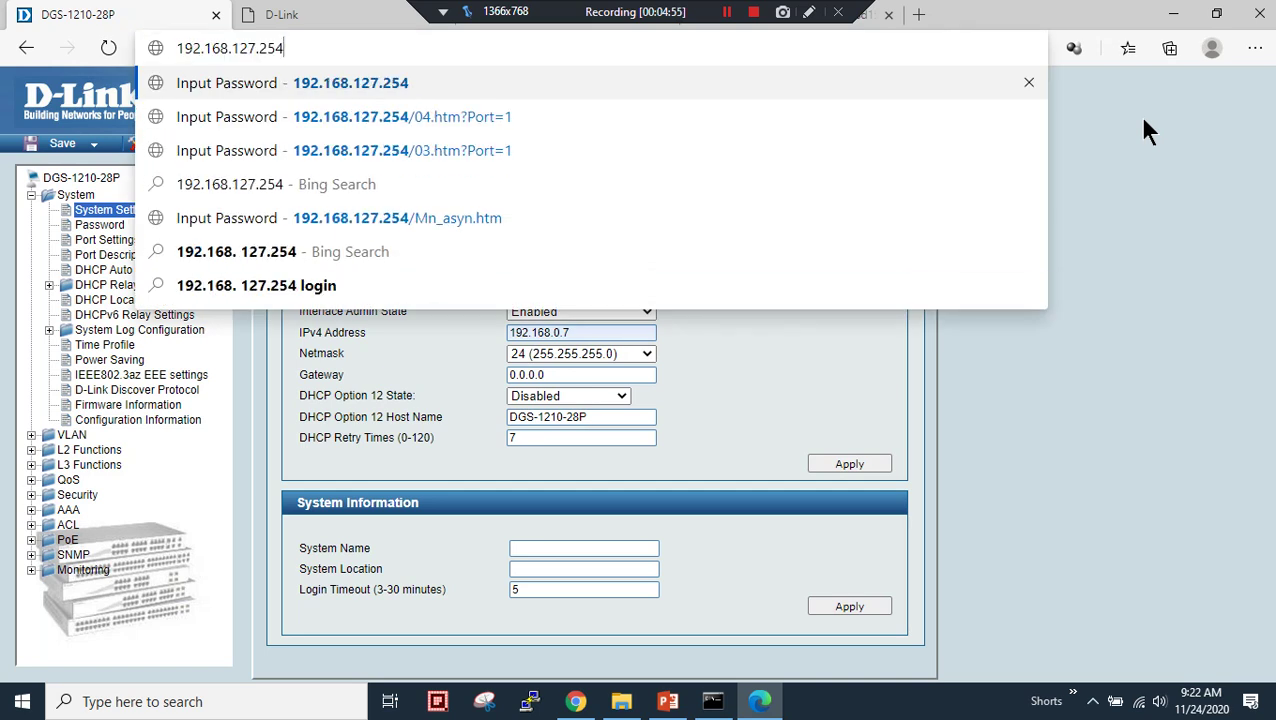
pyautogui.press('BackSpace')
pyautogui.press('BackSpace')
pyautogui.press('BackSpace')
pyautogui.press('BackSpace')
pyautogui.press('BackSpace')
pyautogui.write('0.7')
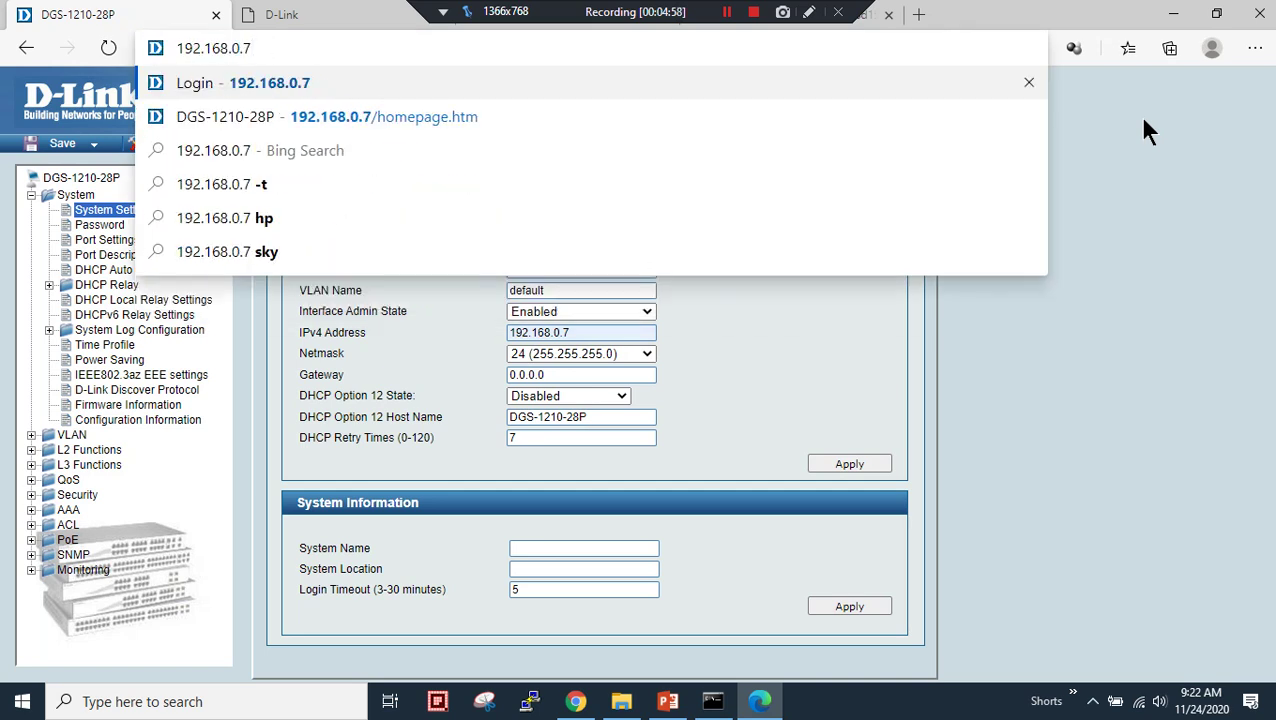
pyautogui.press('Return')
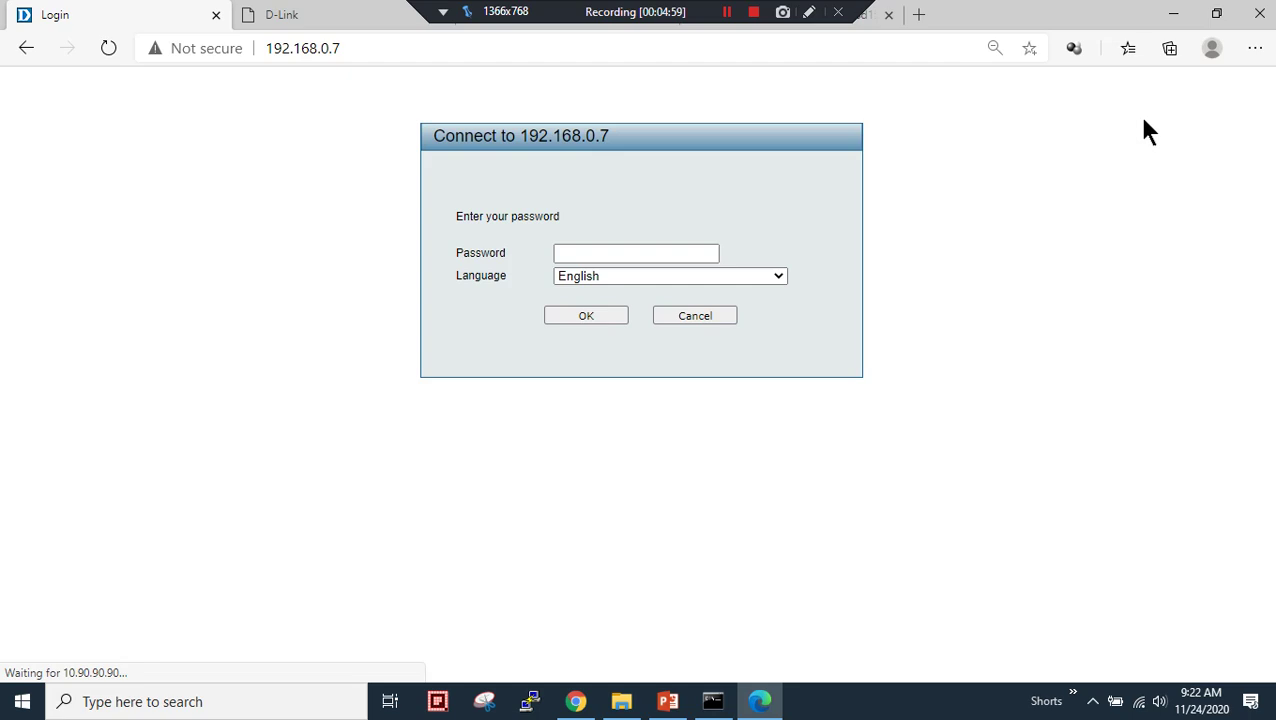
pyautogui.write('admin')
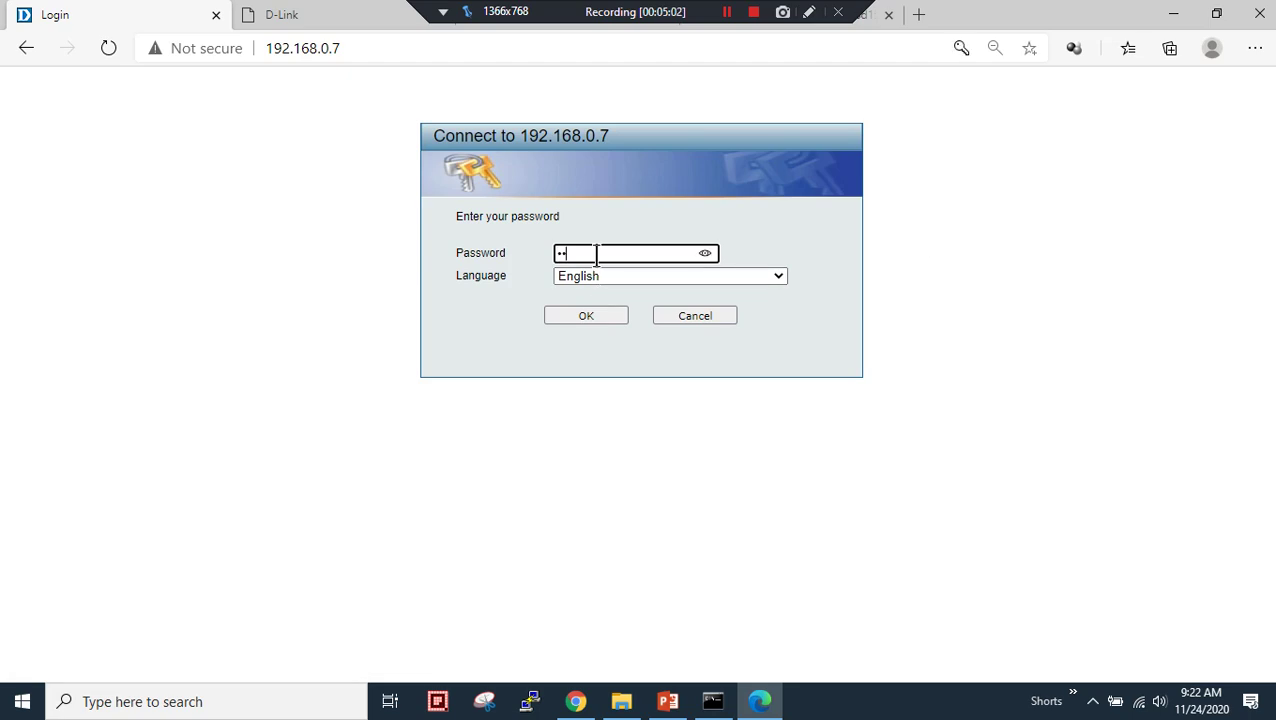
pyautogui.press('Tab')
pyautogui.press('Tab')
pyautogui.click(589, 310)
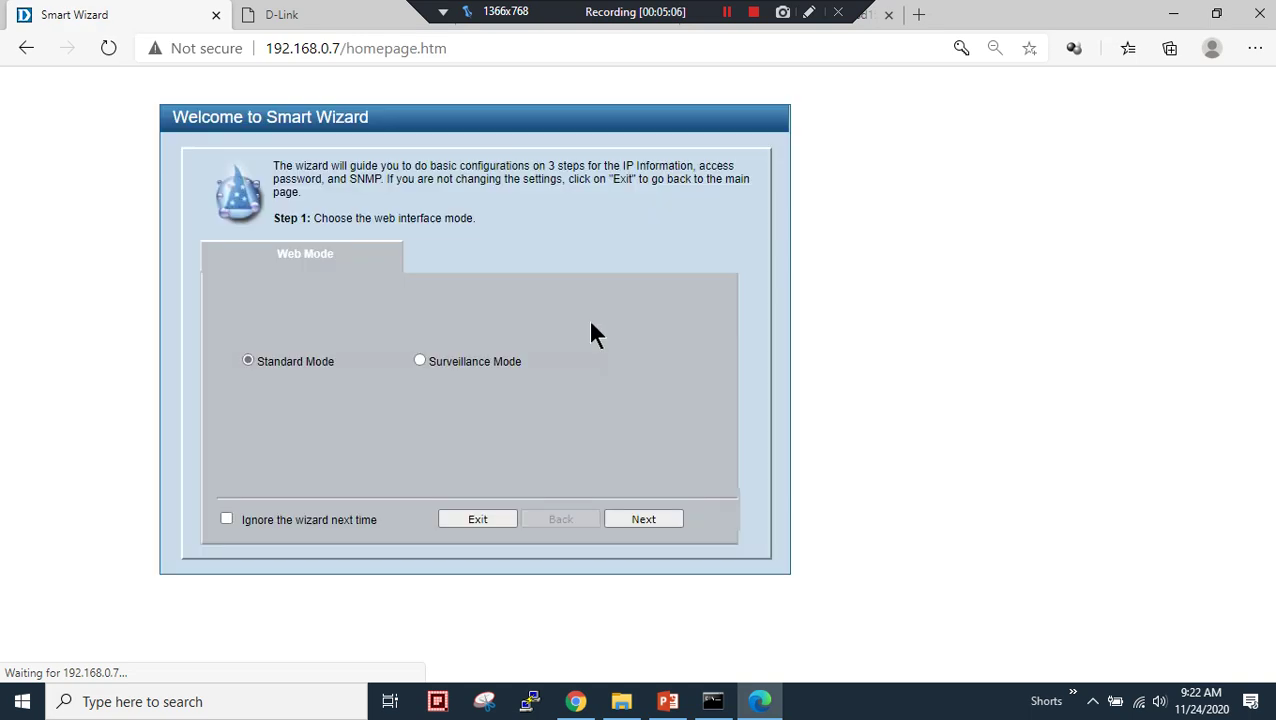
pyautogui.click(476, 521)
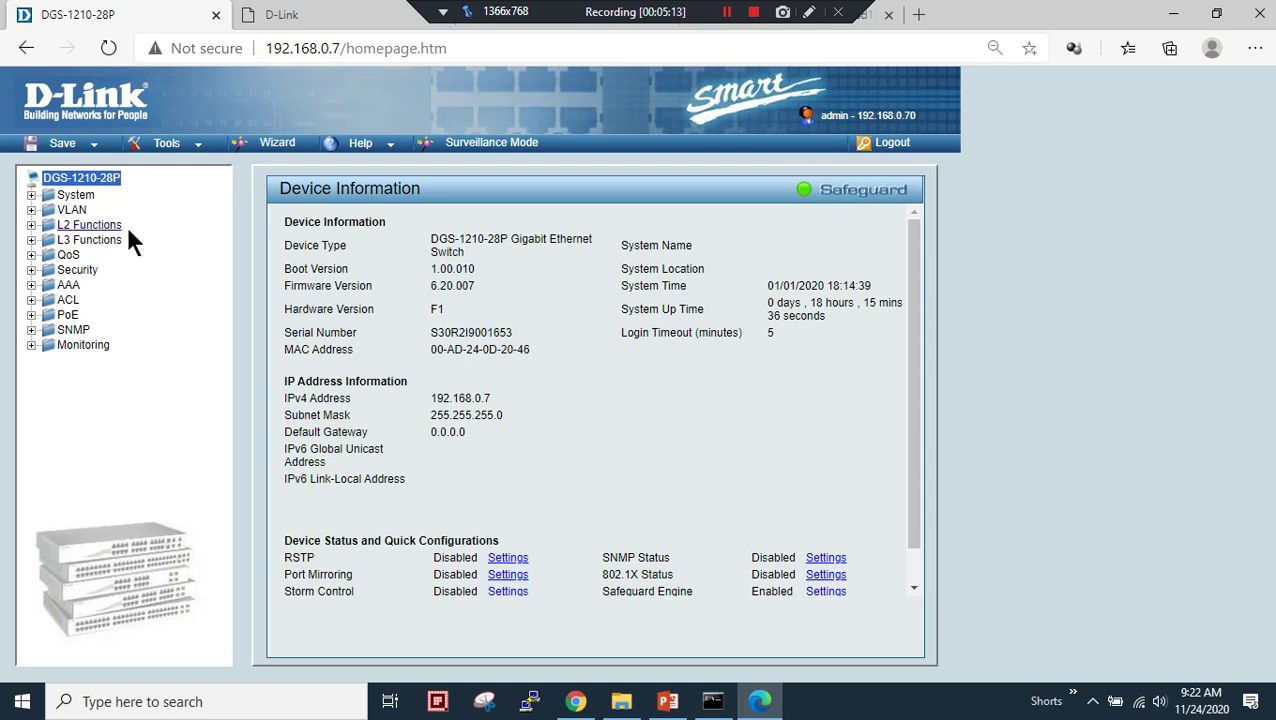
# - Switch to PowerPoint to show slide 3's VLAN 10/20/30 plan and diagram
pyautogui.click(667, 701)
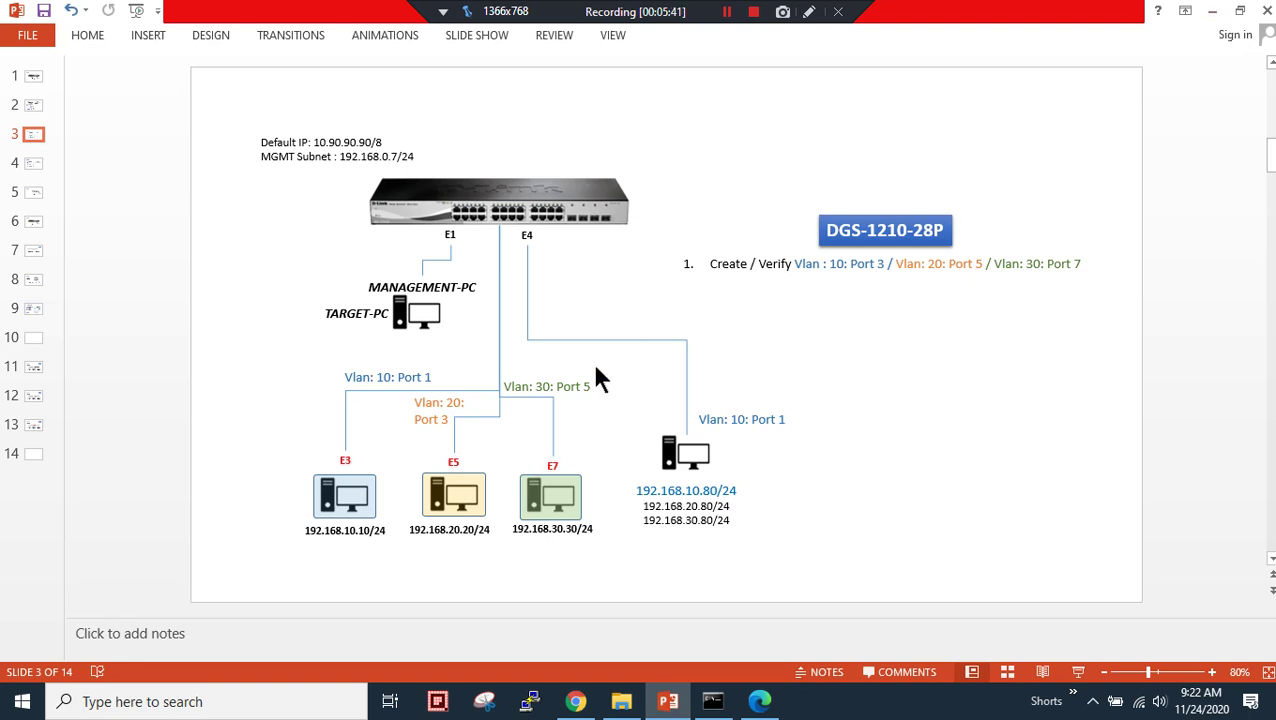
# - Open VLAN > 802.1Q VLAN and add VID 10 named VLAN10
pyautogui.click(1211, 11)
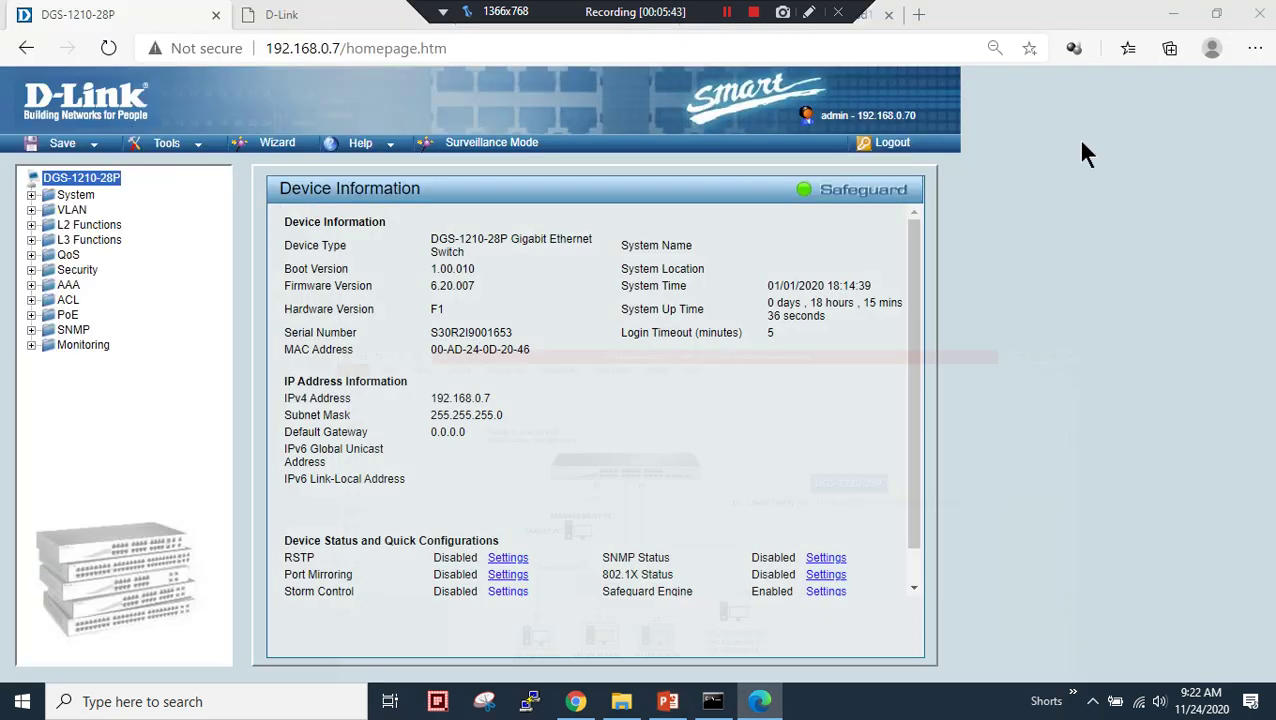
pyautogui.click(77, 209)
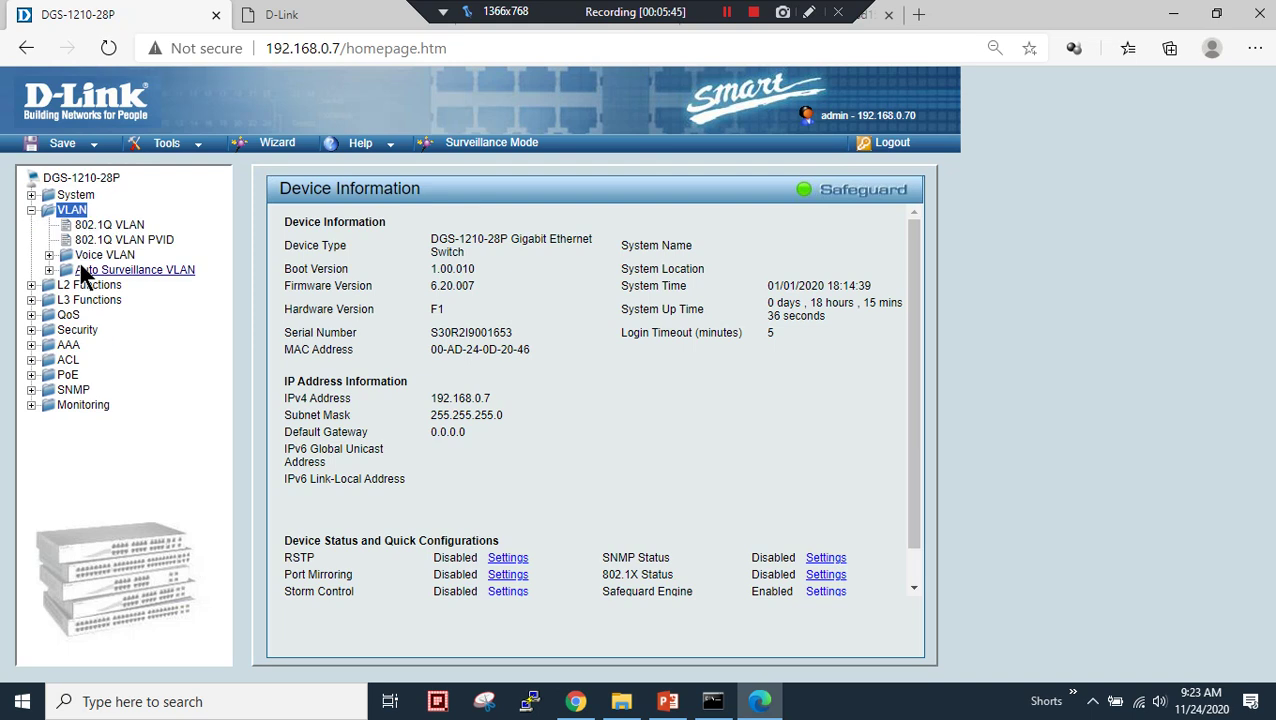
pyautogui.click(105, 226)
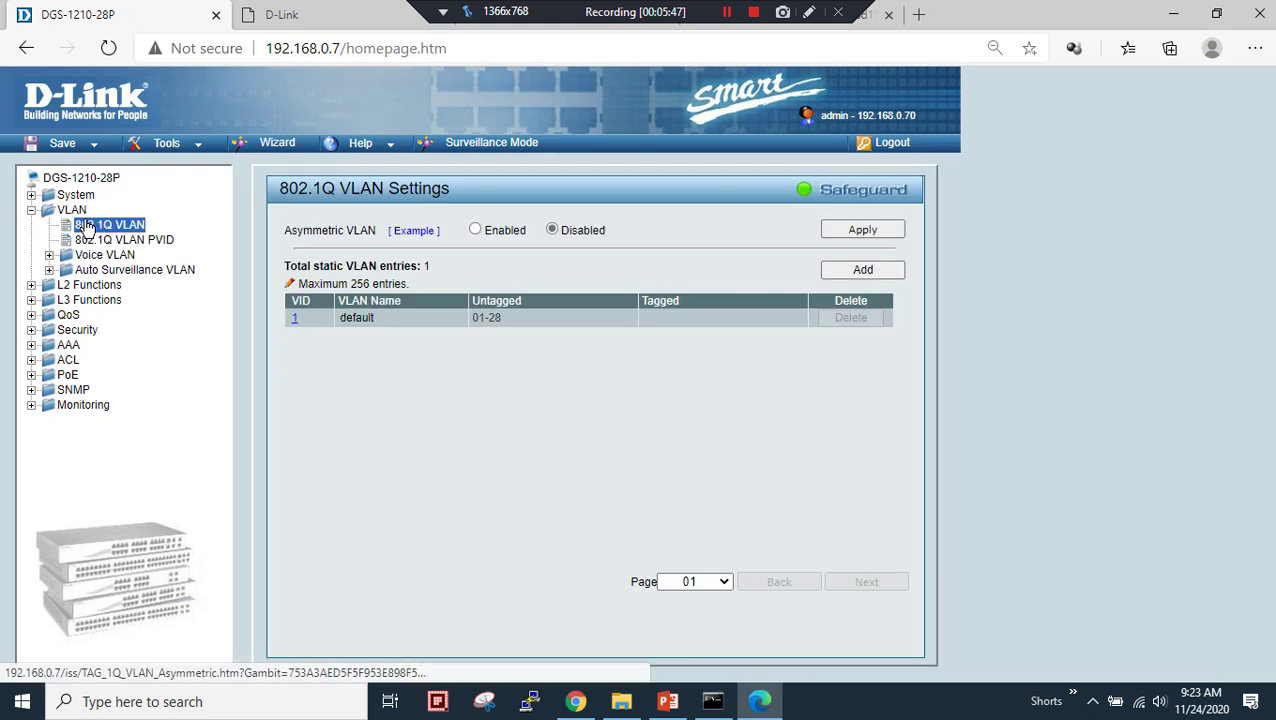
pyautogui.click(857, 273)
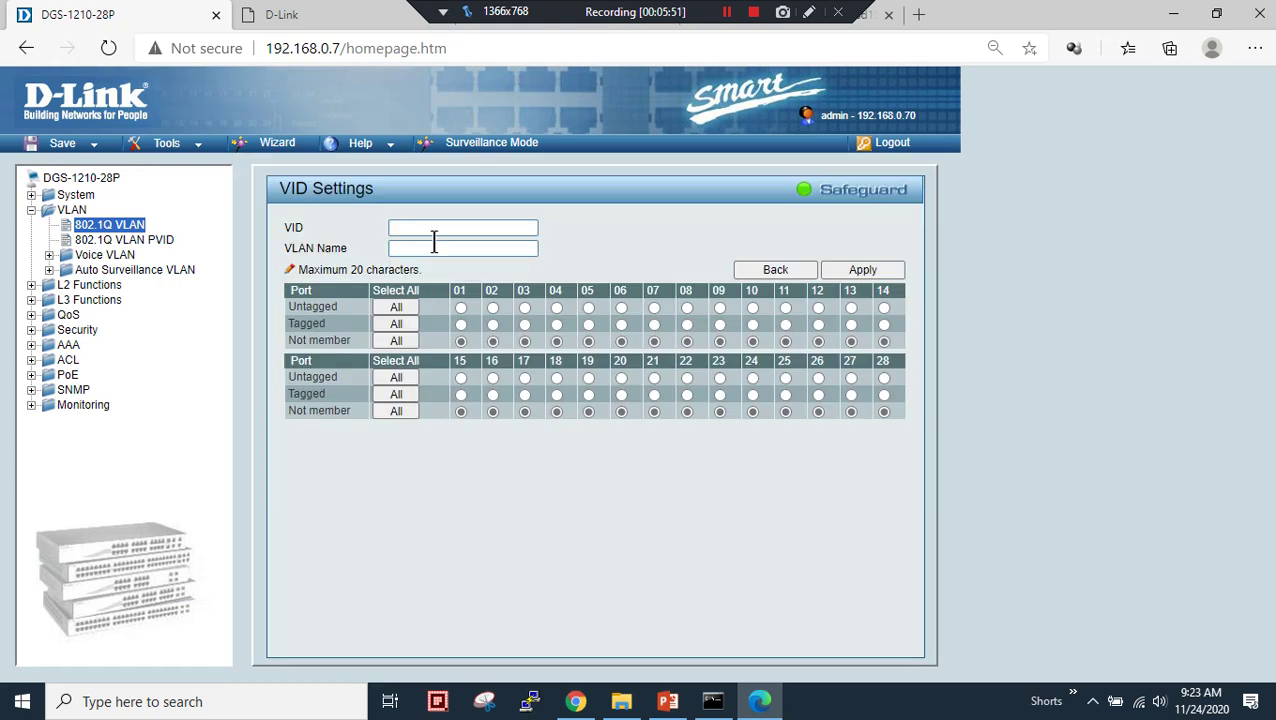
pyautogui.click(432, 230)
pyautogui.click(432, 255)
pyautogui.click(432, 249)
pyautogui.click(436, 275)
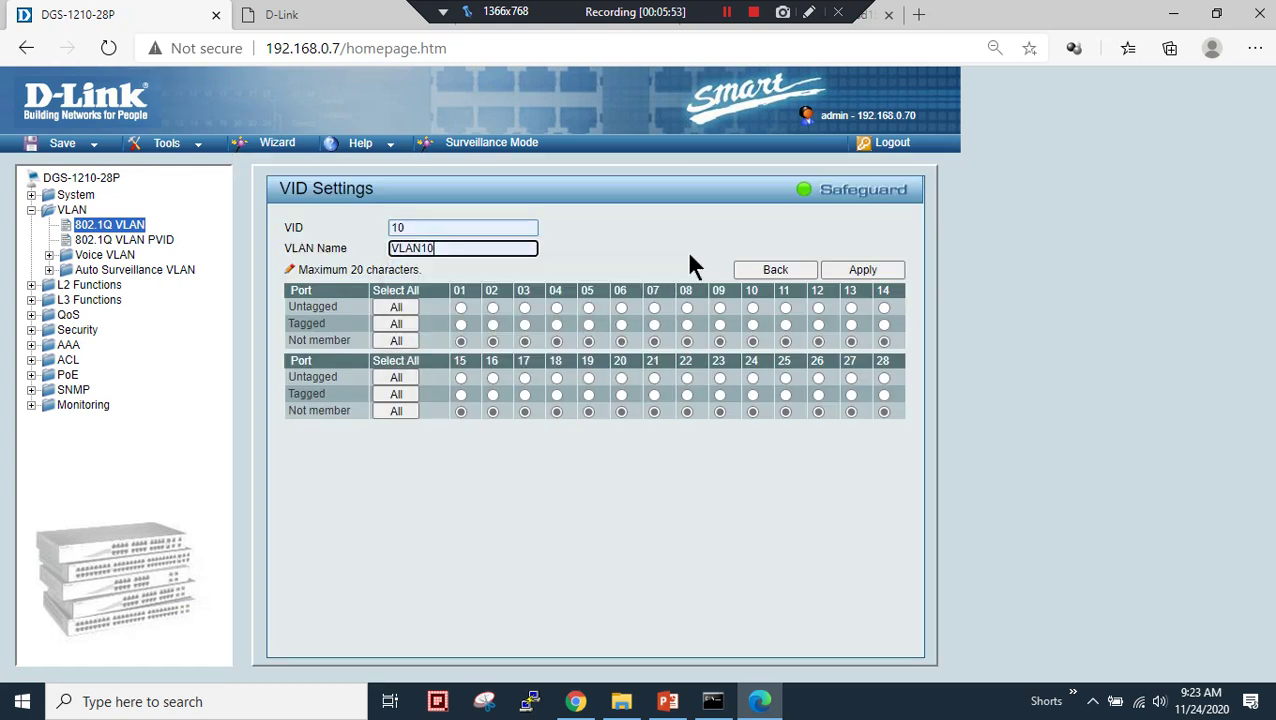
pyautogui.click(866, 272)
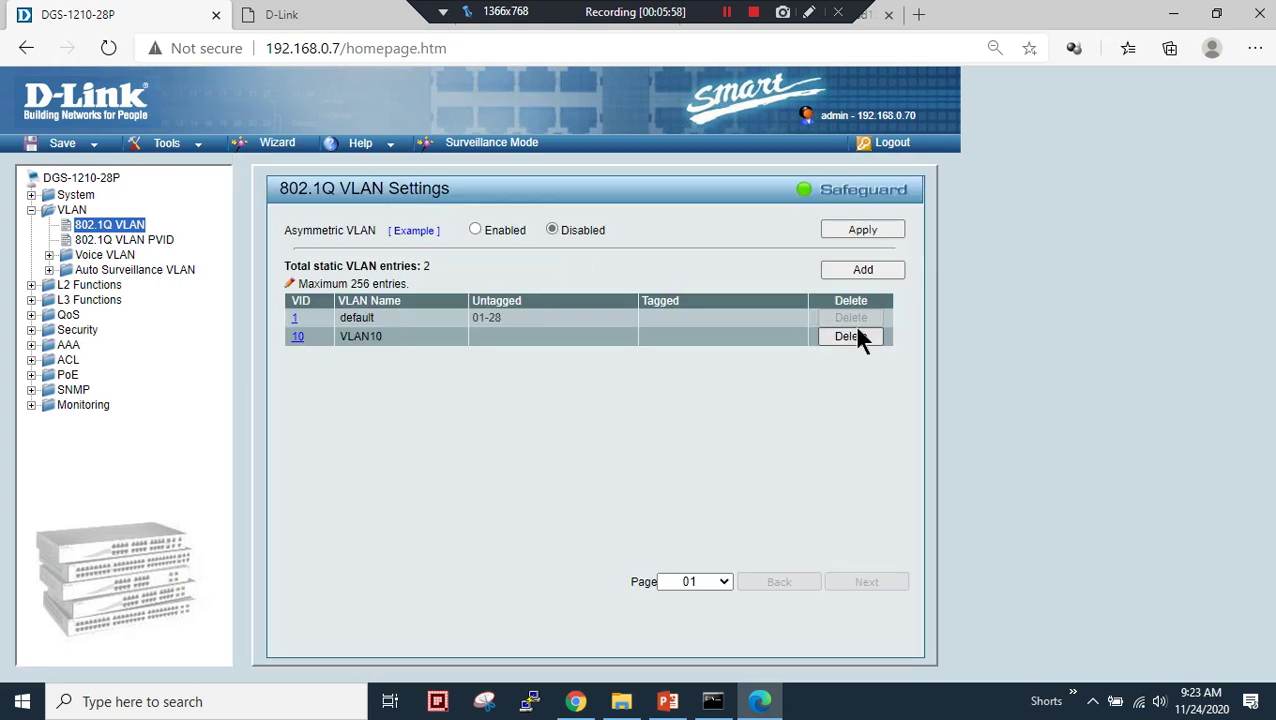
# - Add VID 20 named VLAN20
pyautogui.click(865, 272)
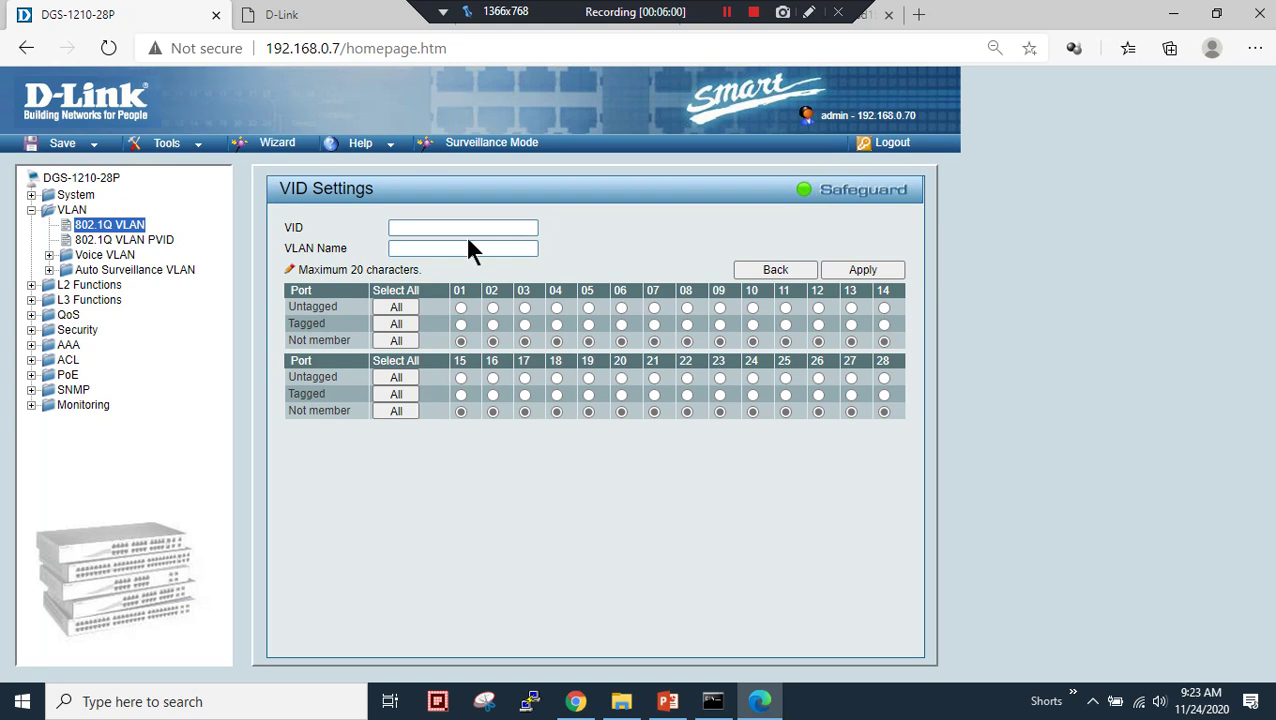
pyautogui.click(465, 234)
pyautogui.click(453, 293)
pyautogui.click(463, 248)
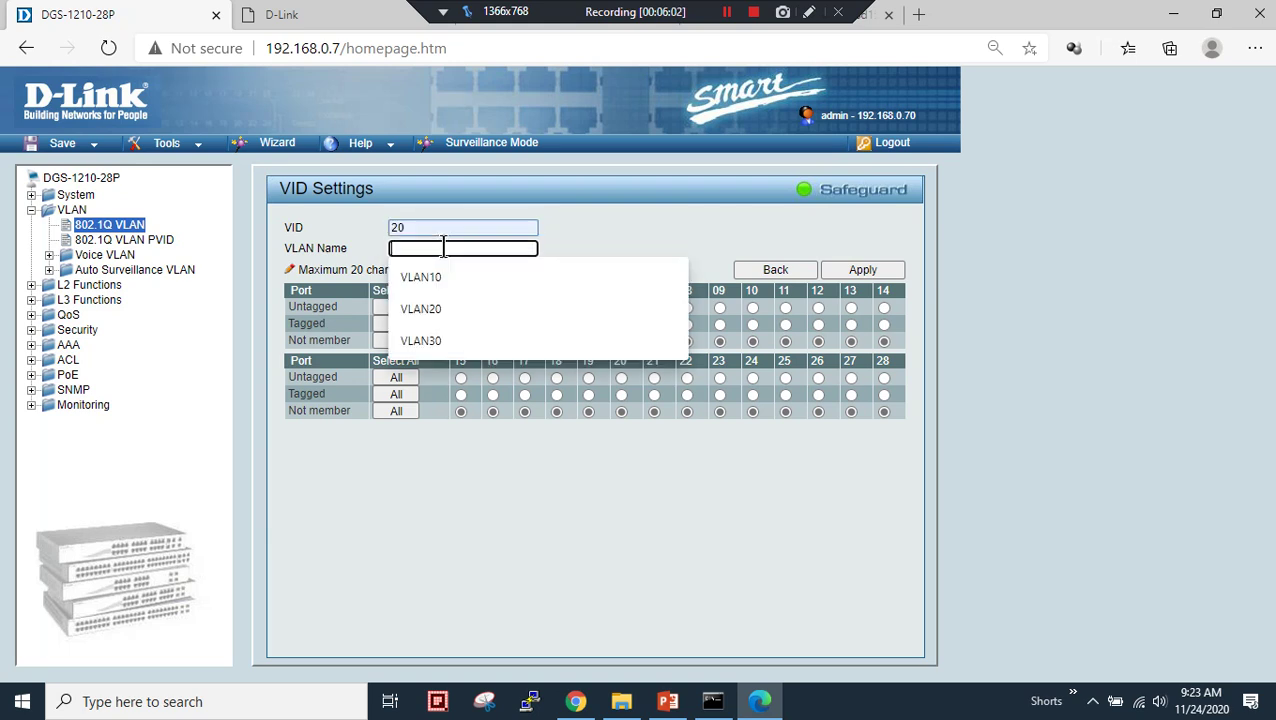
pyautogui.click(444, 300)
pyautogui.click(862, 276)
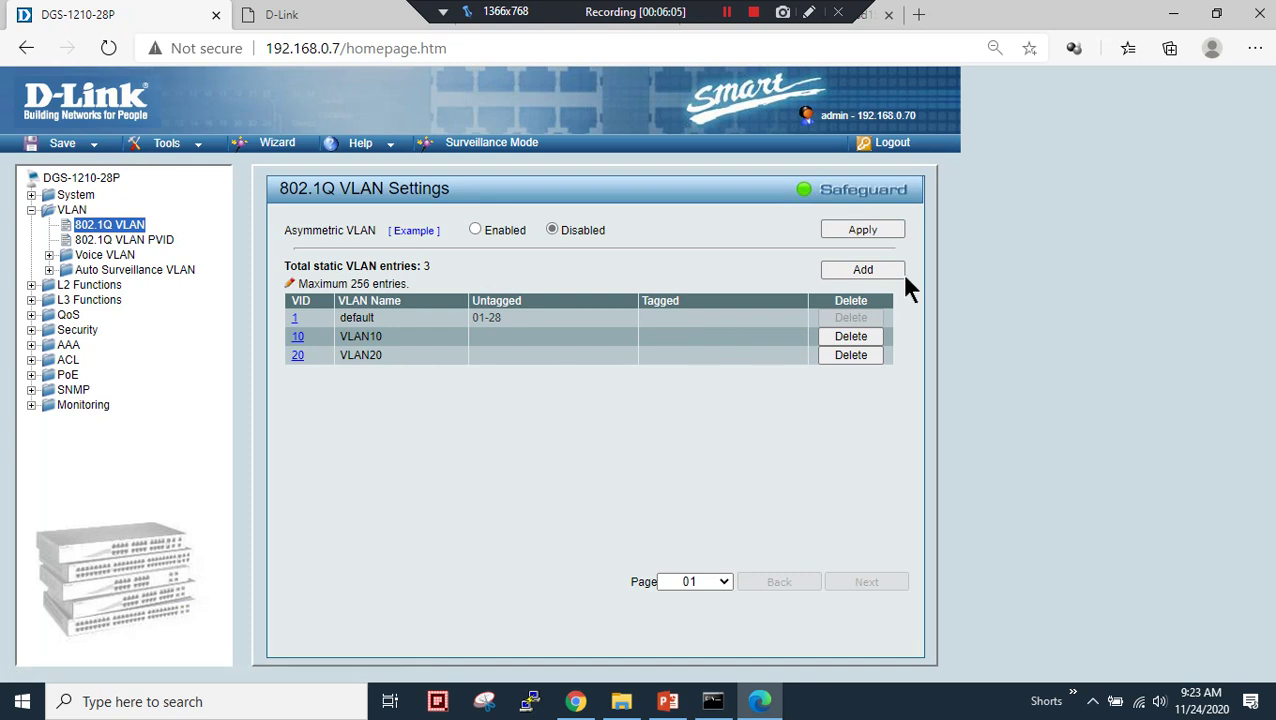
# - Add VID 30 named VLAN30, supplying the missing VID after the warning
pyautogui.click(880, 269)
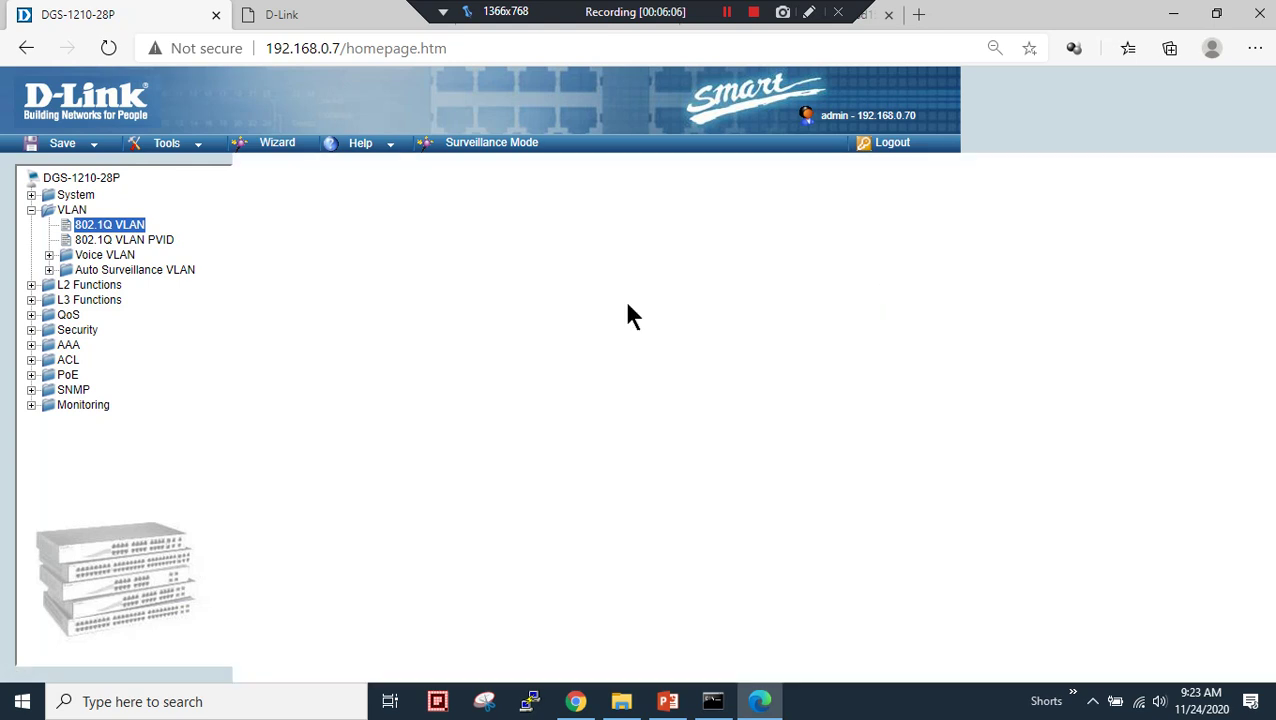
pyautogui.click(437, 249)
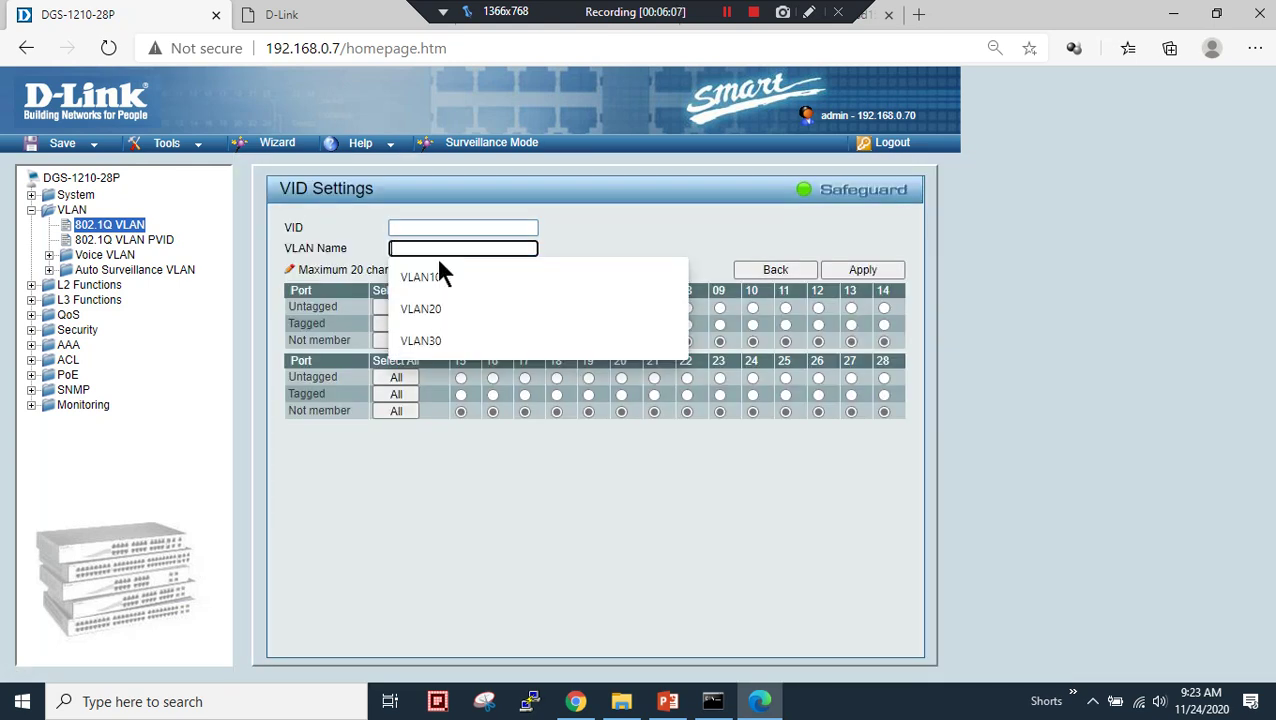
pyautogui.click(440, 341)
pyautogui.click(862, 270)
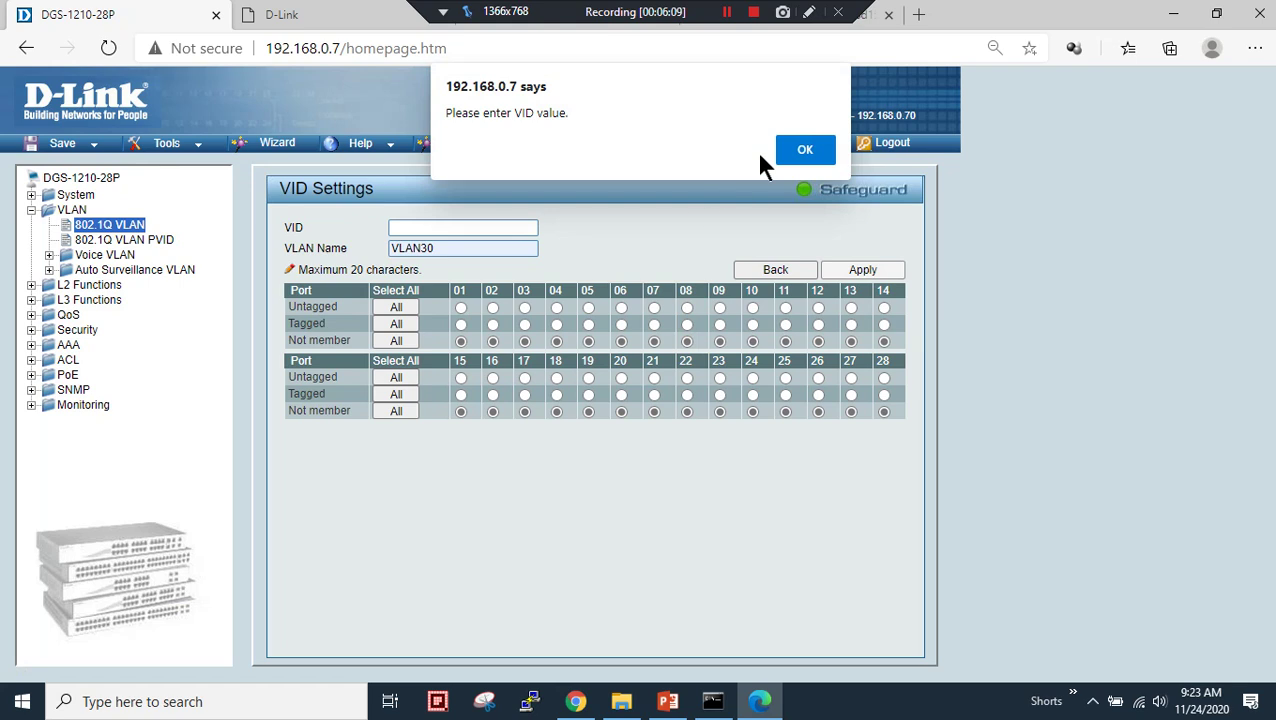
pyautogui.click(805, 150)
pyautogui.click(449, 230)
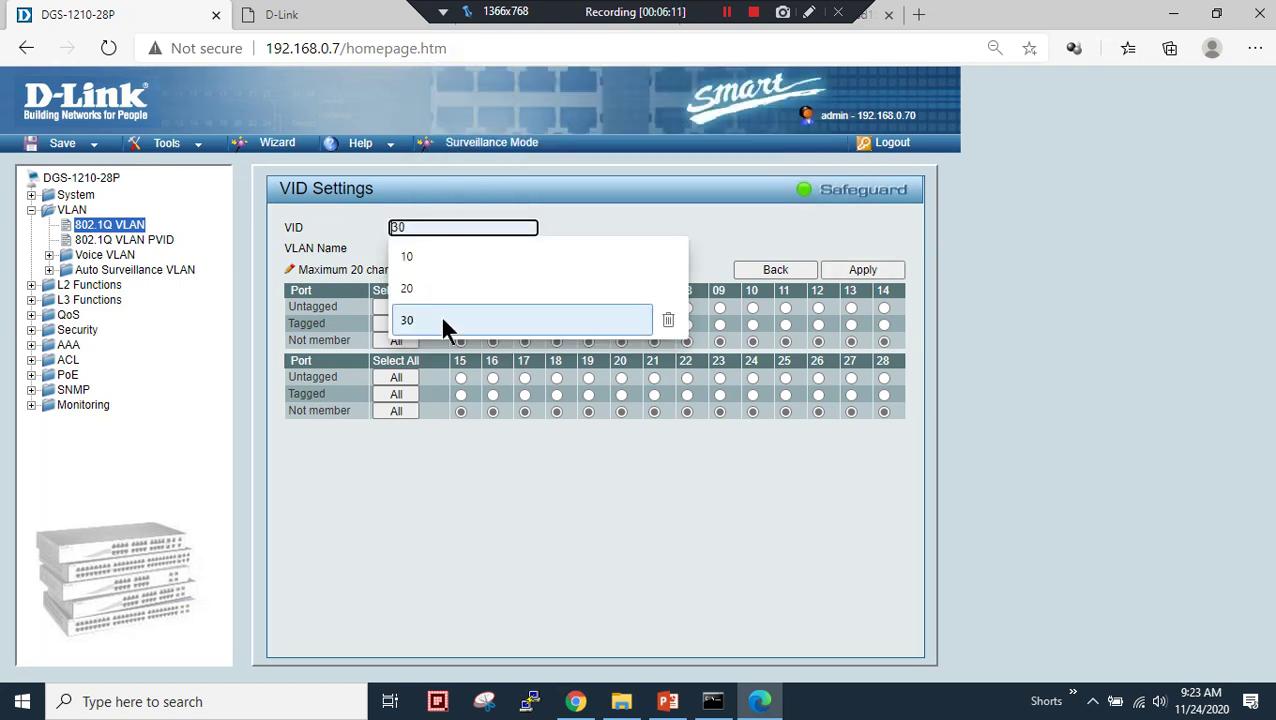
pyautogui.click(440, 314)
pyautogui.click(866, 271)
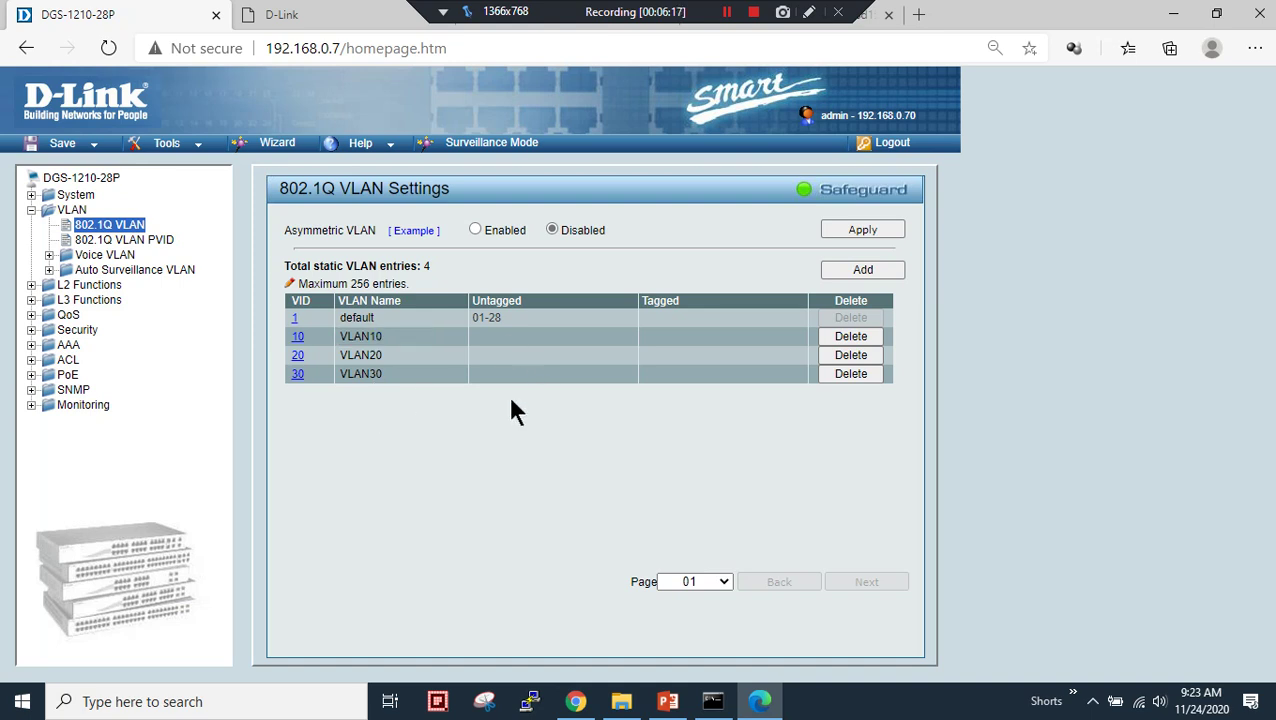
pyautogui.click(668, 701)
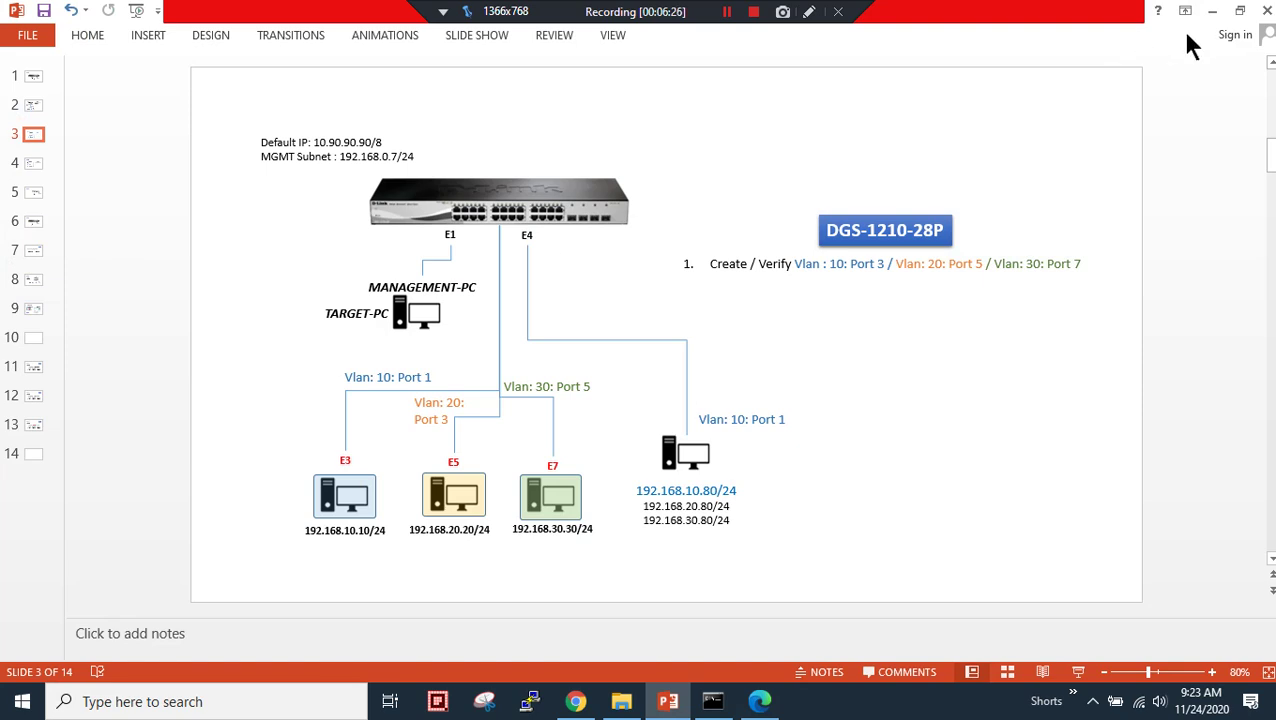
# - In default VLAN 1, set ports 03, 04, 05 and 07 to Not Member and apply
pyautogui.click(758, 690)
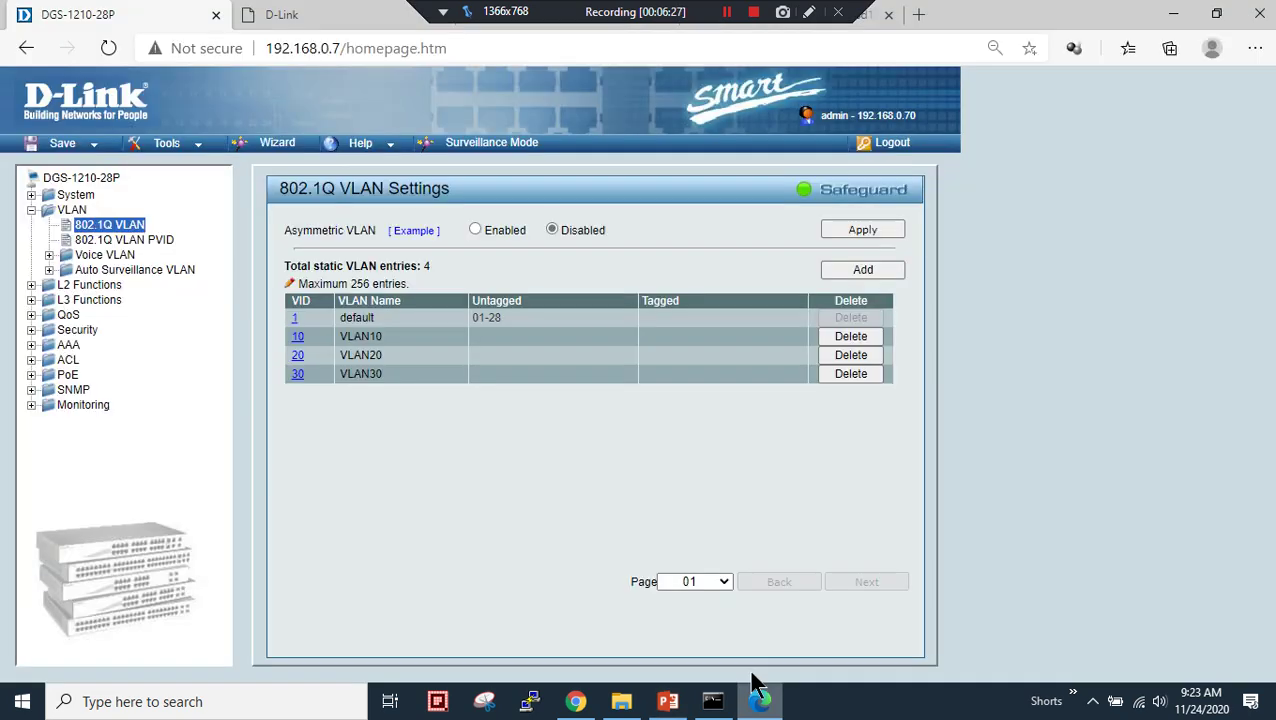
pyautogui.click(296, 320)
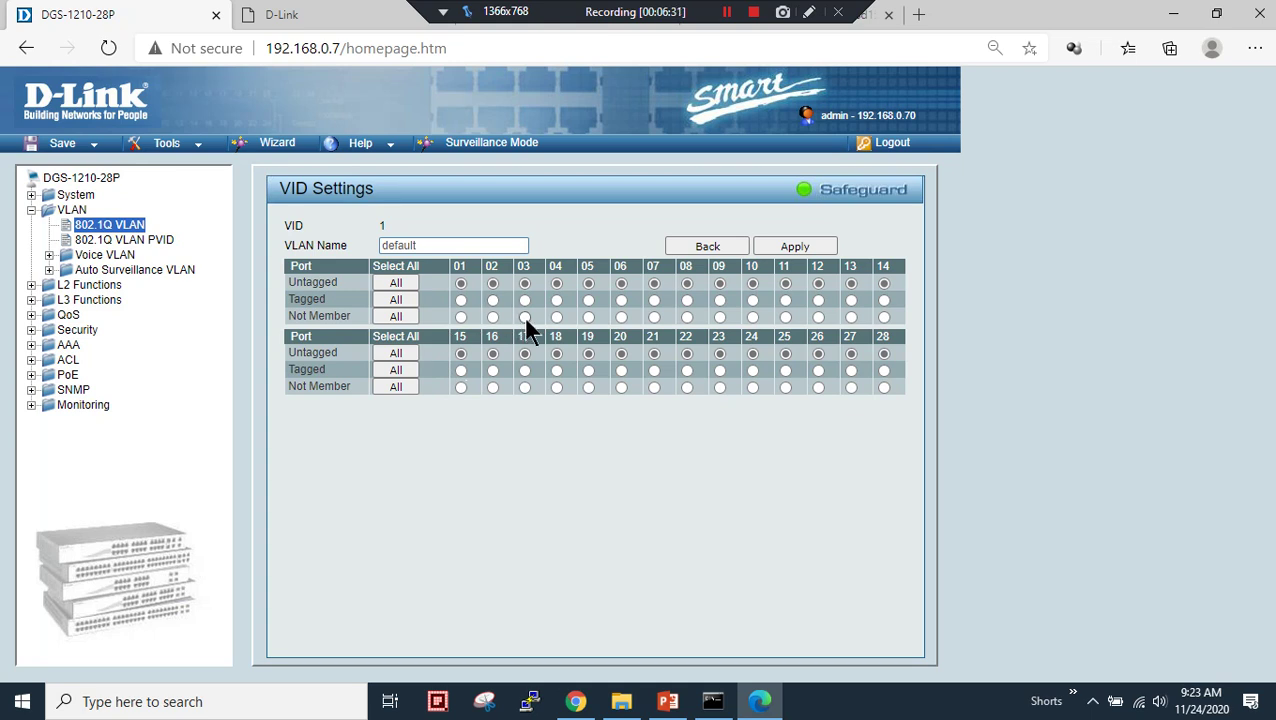
pyautogui.click(557, 318)
pyautogui.click(668, 701)
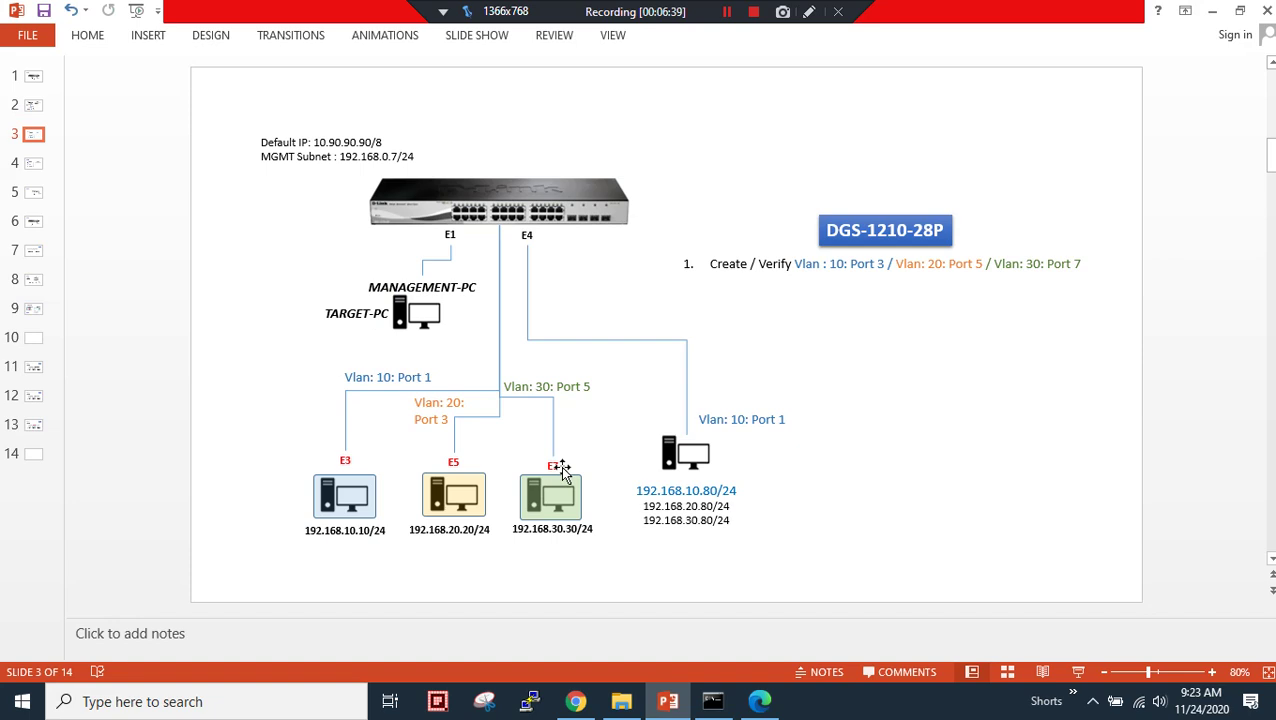
pyautogui.click(1212, 11)
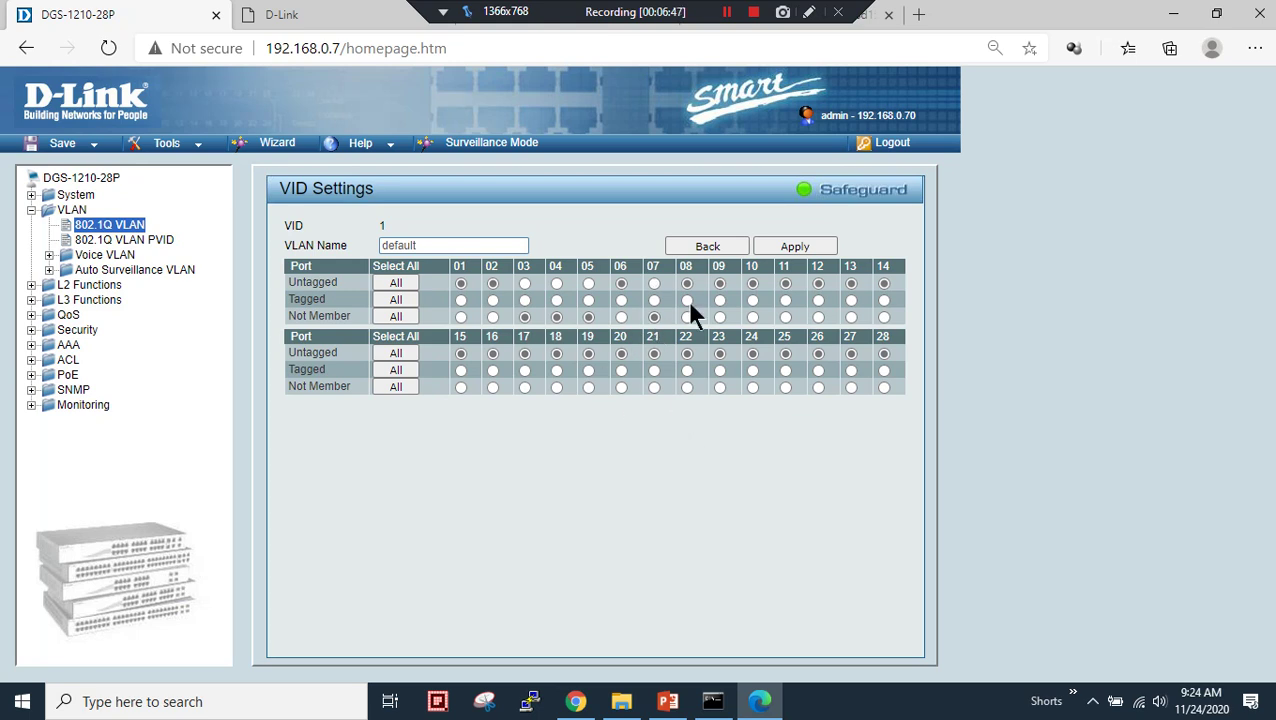
pyautogui.click(789, 247)
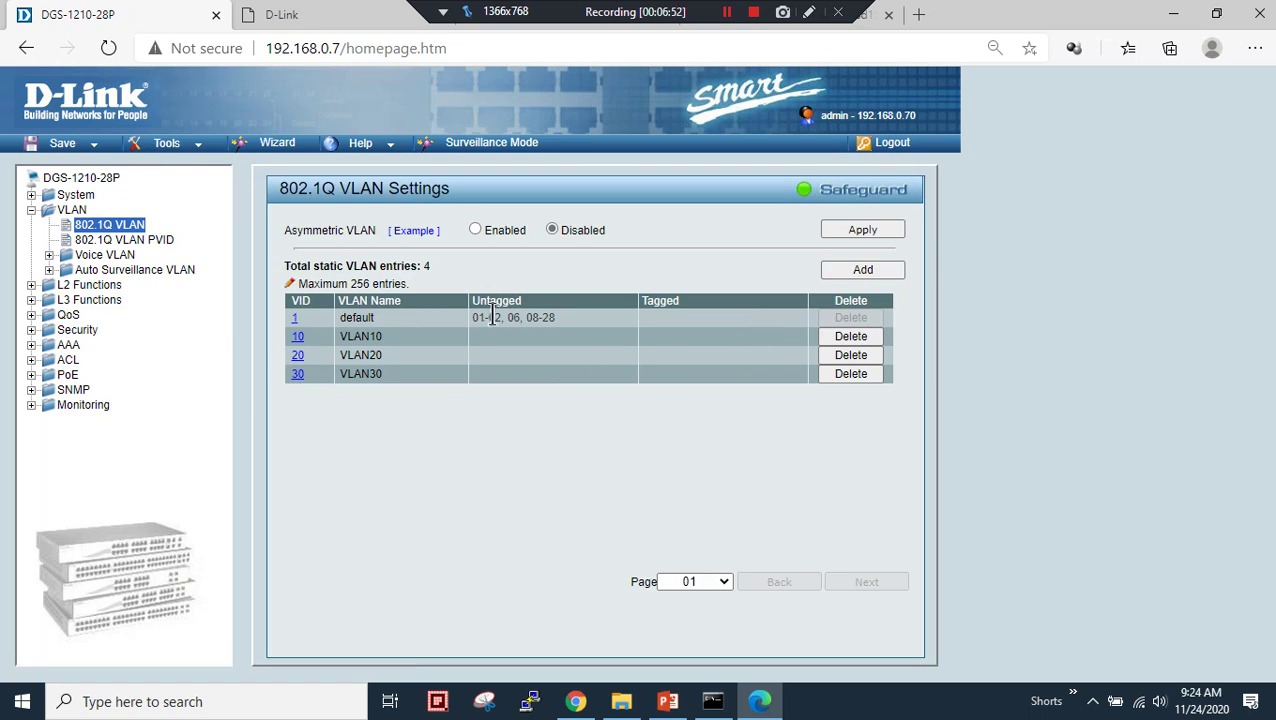
# - Set ports 03-04 untagged in VLAN10, port 05 in VLAN20, port 07 in VLAN30, applying each
pyautogui.moveTo(485, 317); pyautogui.dragTo(548, 318)
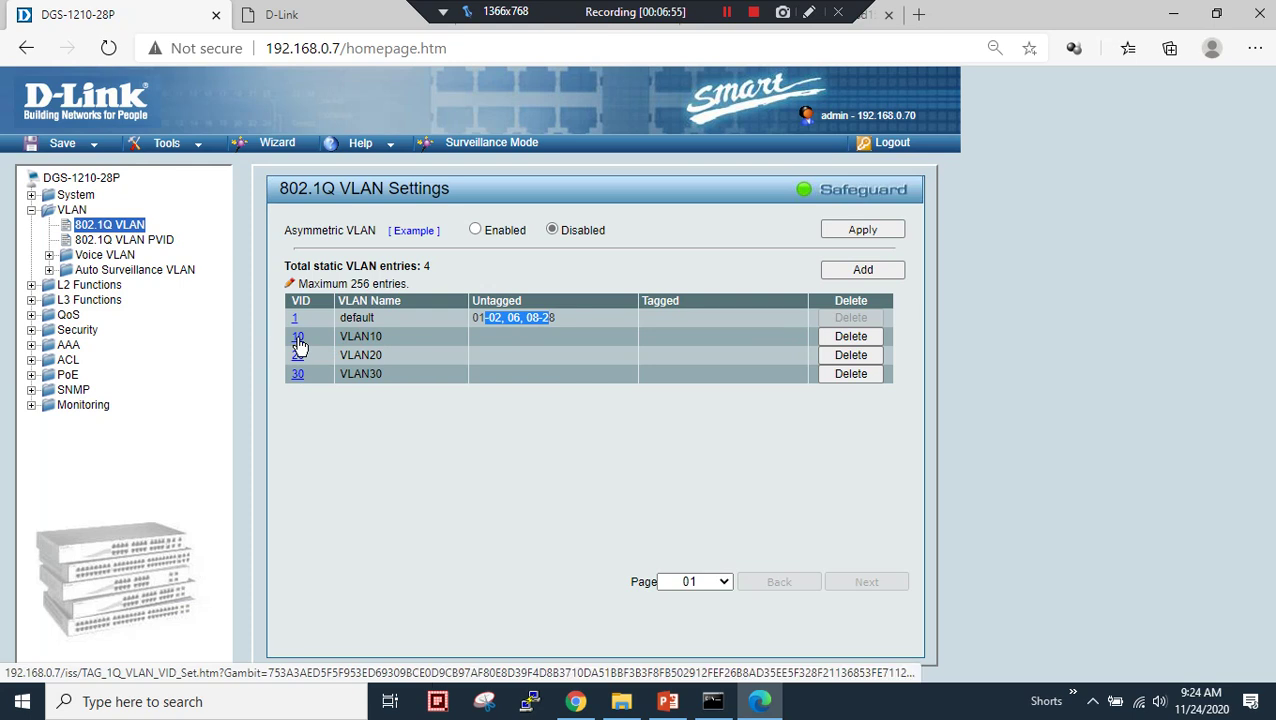
pyautogui.click(299, 343)
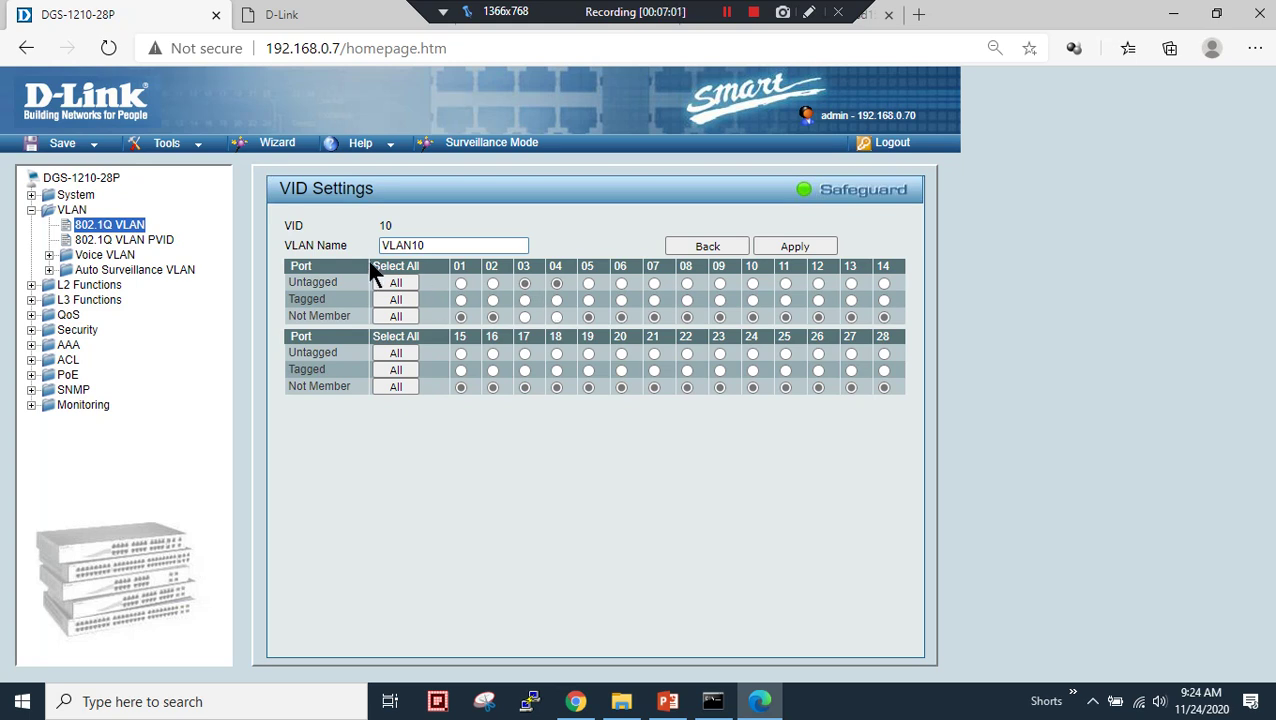
pyautogui.click(766, 246)
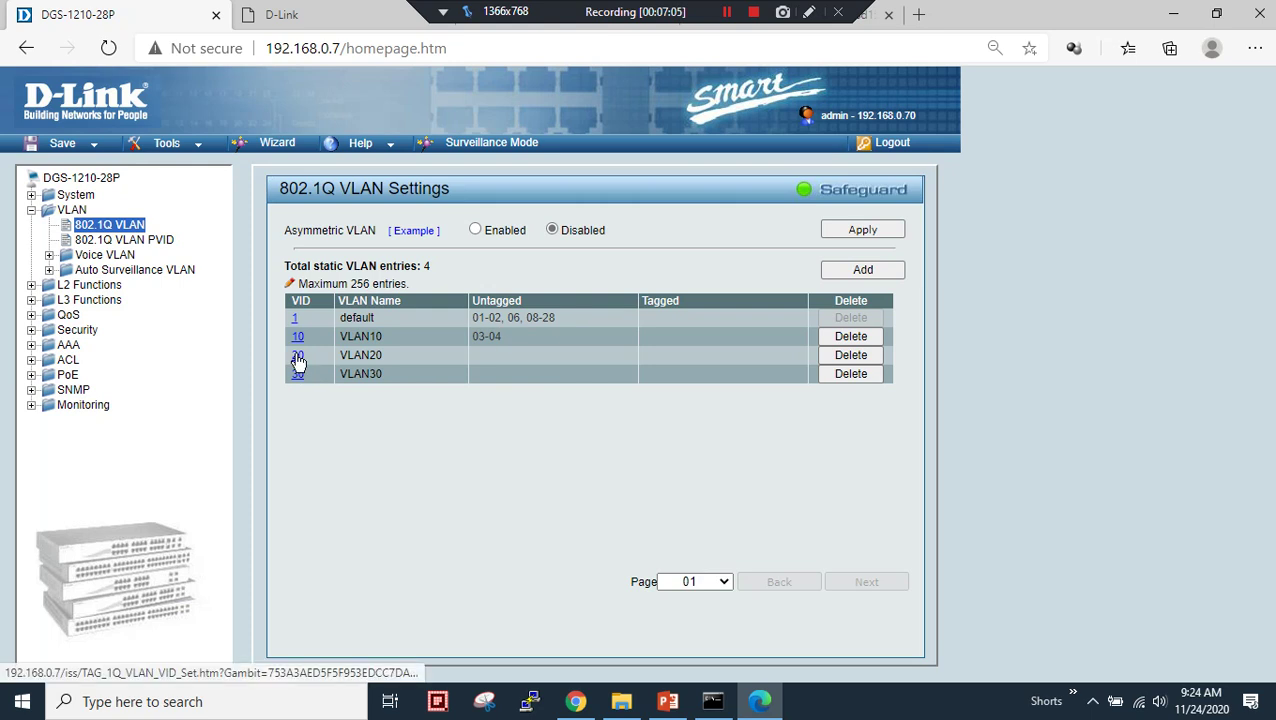
pyautogui.click(297, 357)
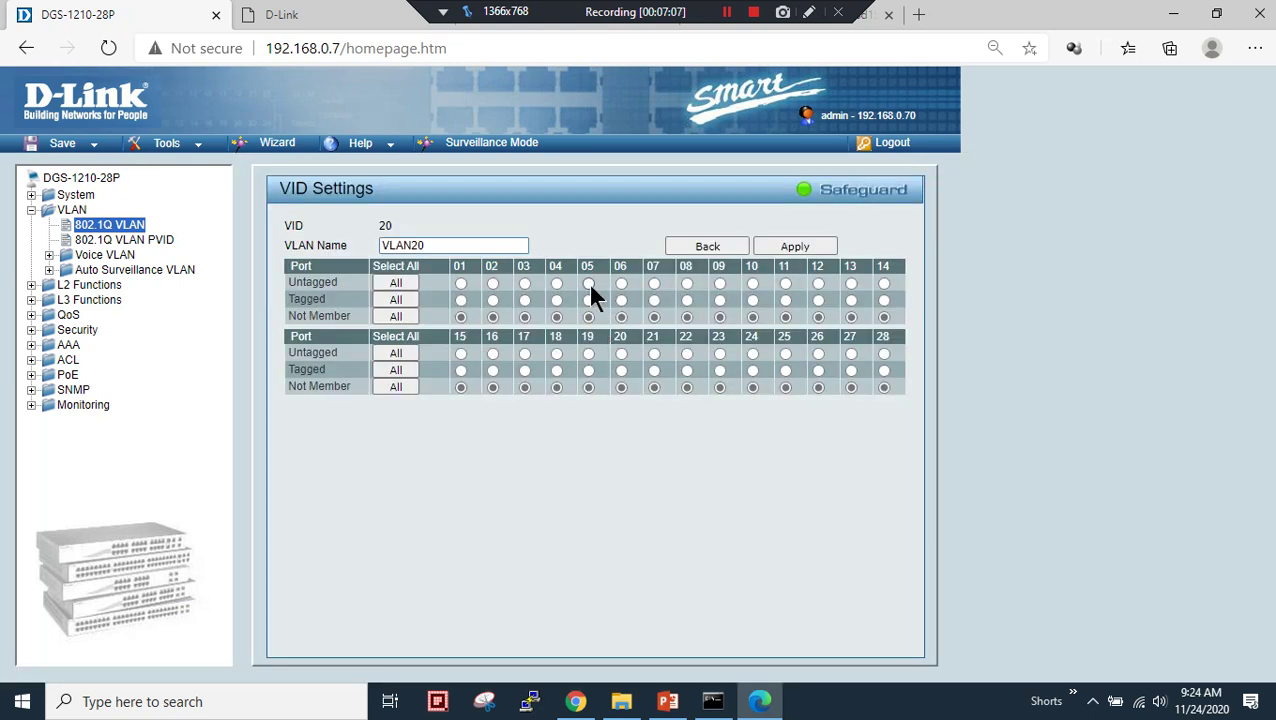
pyautogui.click(792, 247)
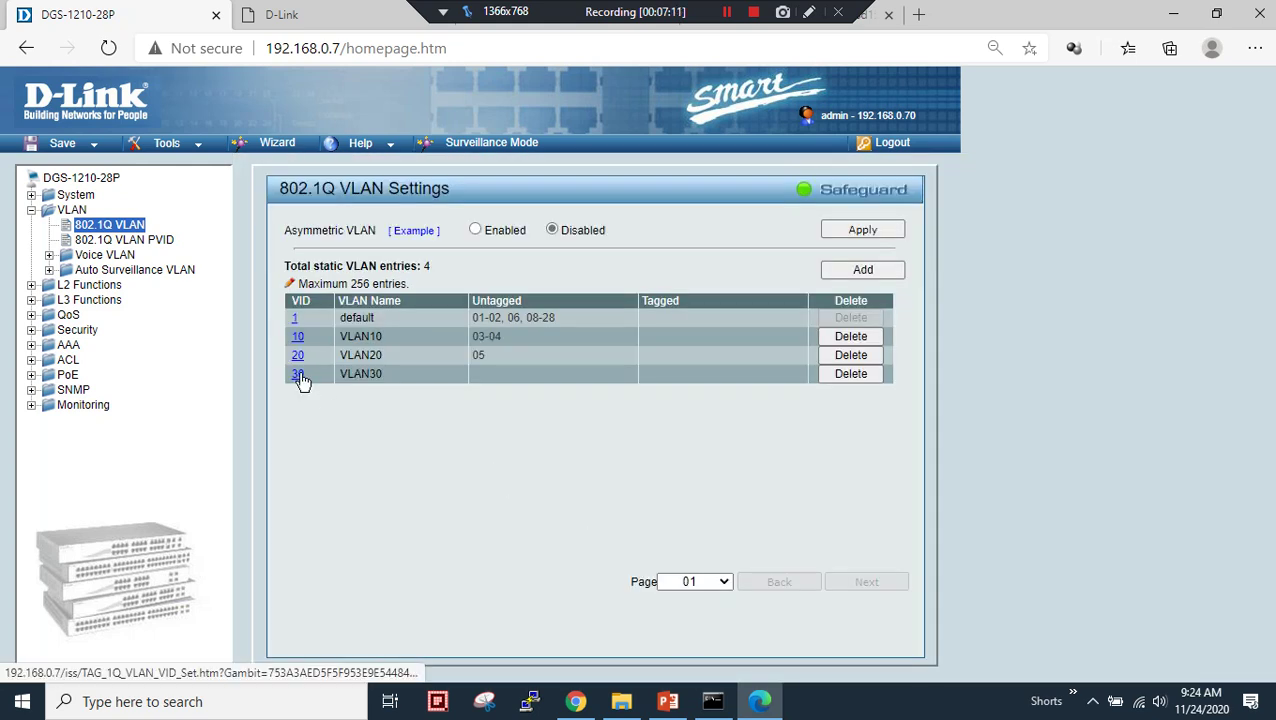
pyautogui.click(298, 375)
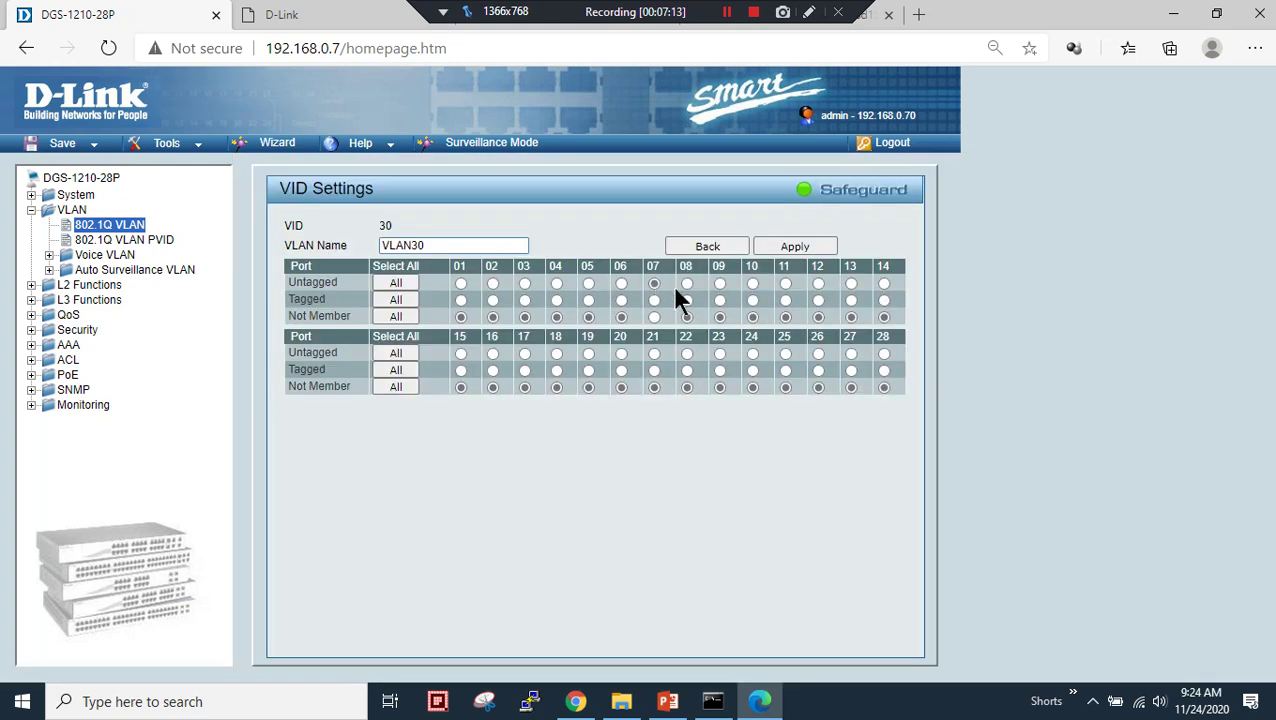
pyautogui.click(813, 250)
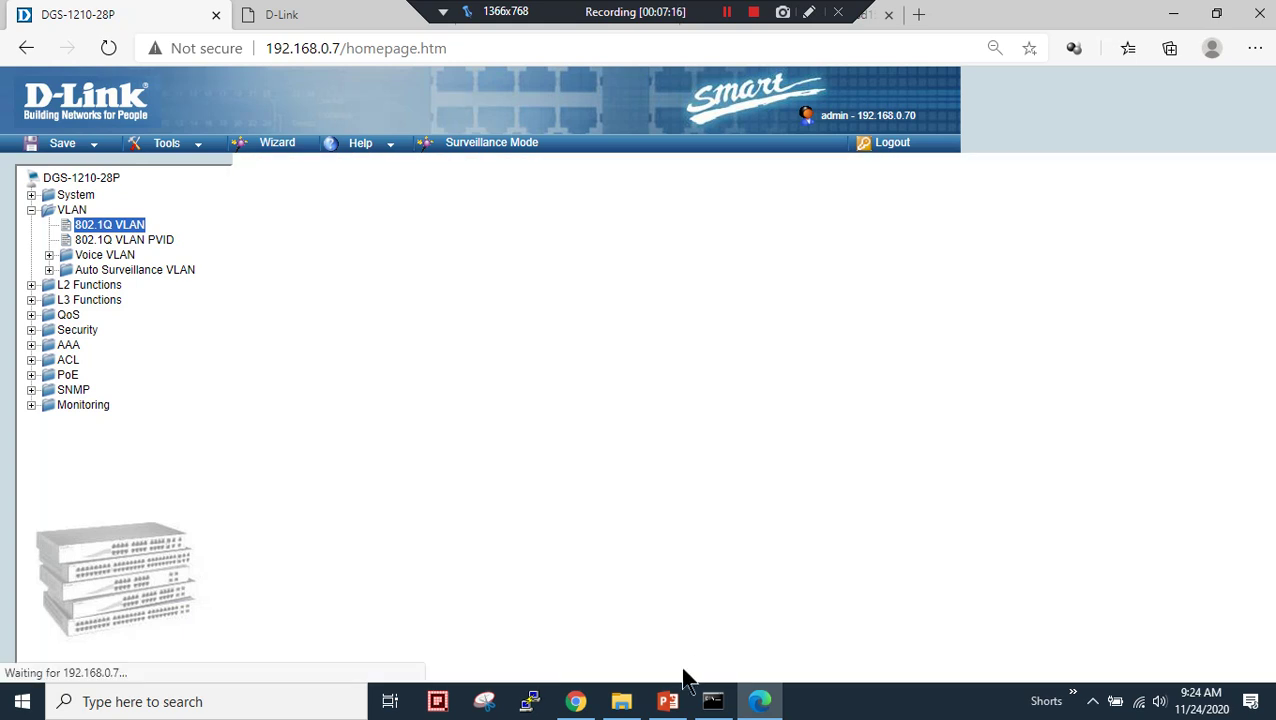
pyautogui.click(668, 701)
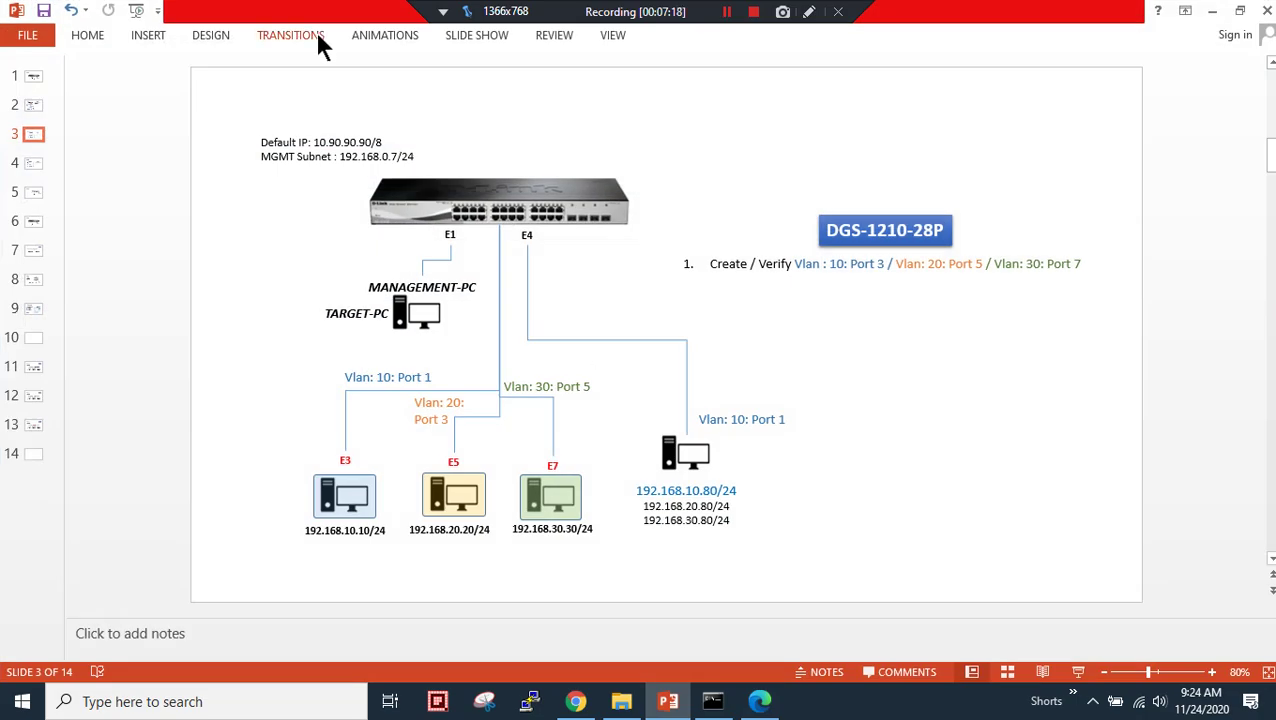
pyautogui.click(763, 705)
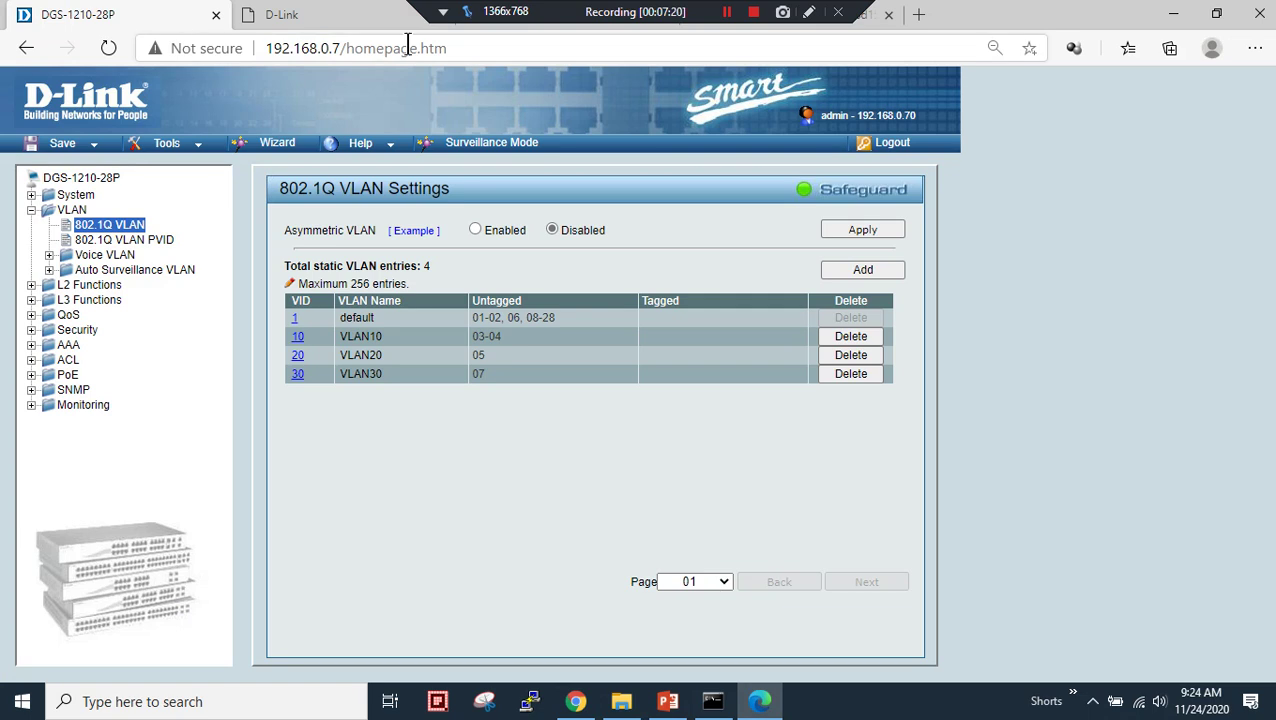
# - Dock the browser, confirm VLAN10's untagged ports 03-04, then bring back the ipconfig window
pyautogui.moveTo(1040, 12); pyautogui.dragTo(1274, 34)
pyautogui.click(1112, 25)
pyautogui.moveTo(1112, 28); pyautogui.dragTo(1173, 29)
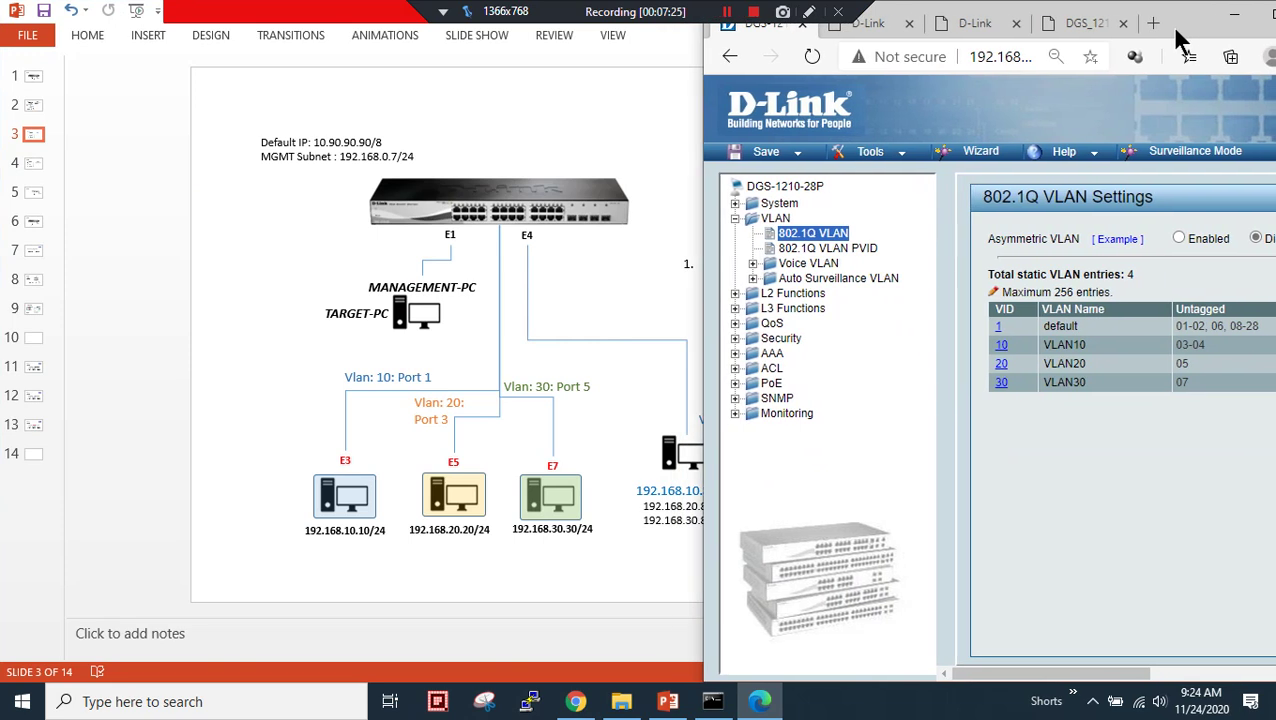
pyautogui.moveTo(1172, 345); pyautogui.dragTo(1216, 350)
pyautogui.doubleClick(1205, 35)
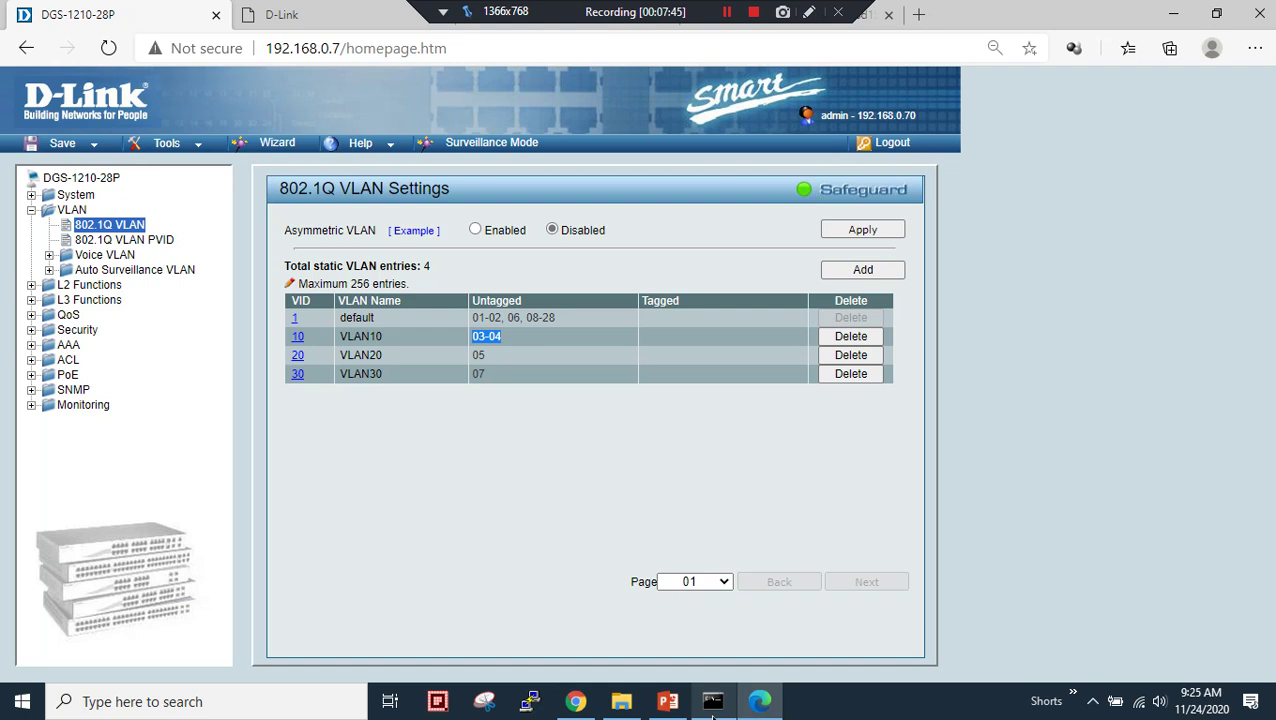
pyautogui.click(713, 701)
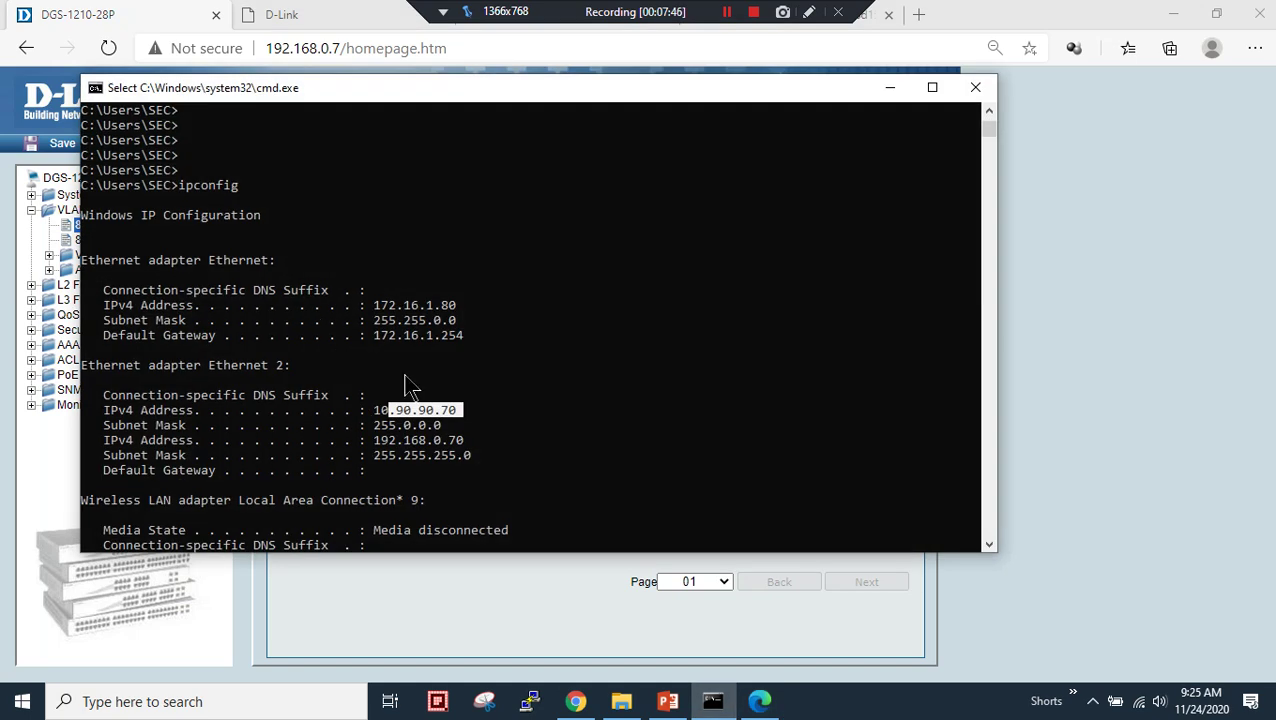
# - Highlight the Ethernet adapter's current 172.16.1.80 address in the ipconfig output
pyautogui.click(445, 320)
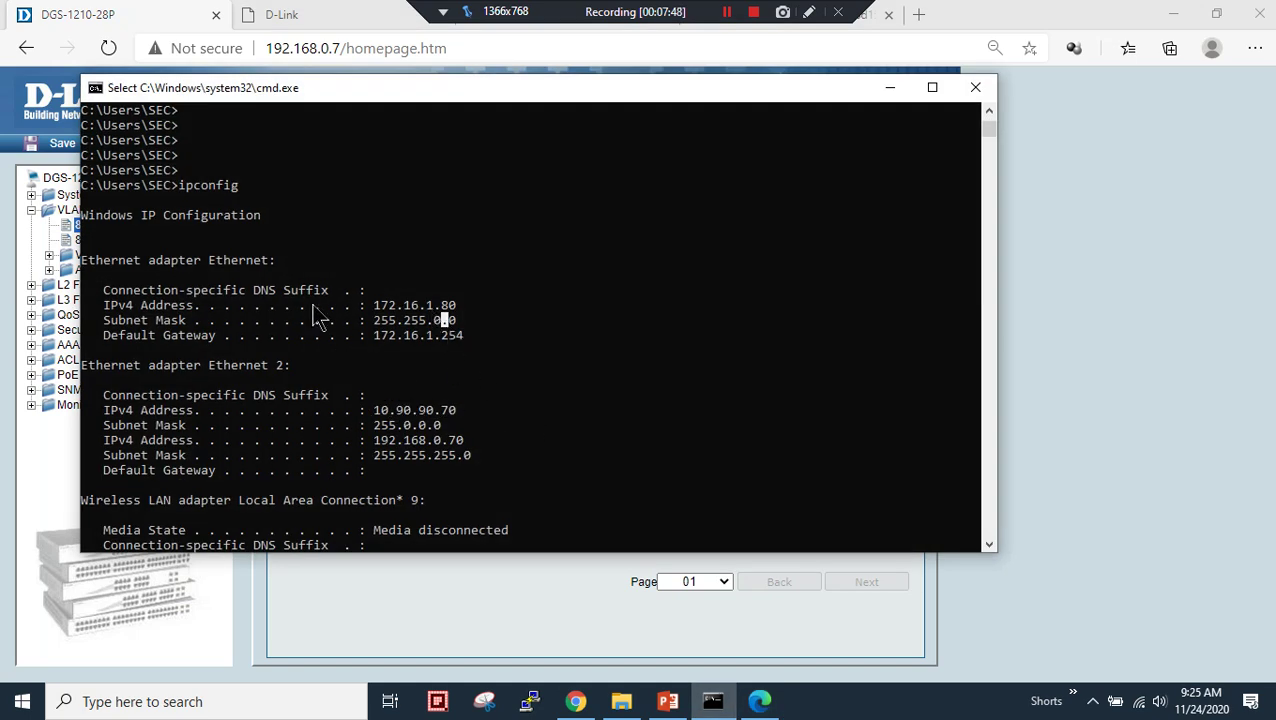
pyautogui.moveTo(375, 305); pyautogui.dragTo(474, 310)
pyautogui.click(398, 335)
# - Run ncpa.cpl in Command Prompt to open Network Connections
pyautogui.press('super')
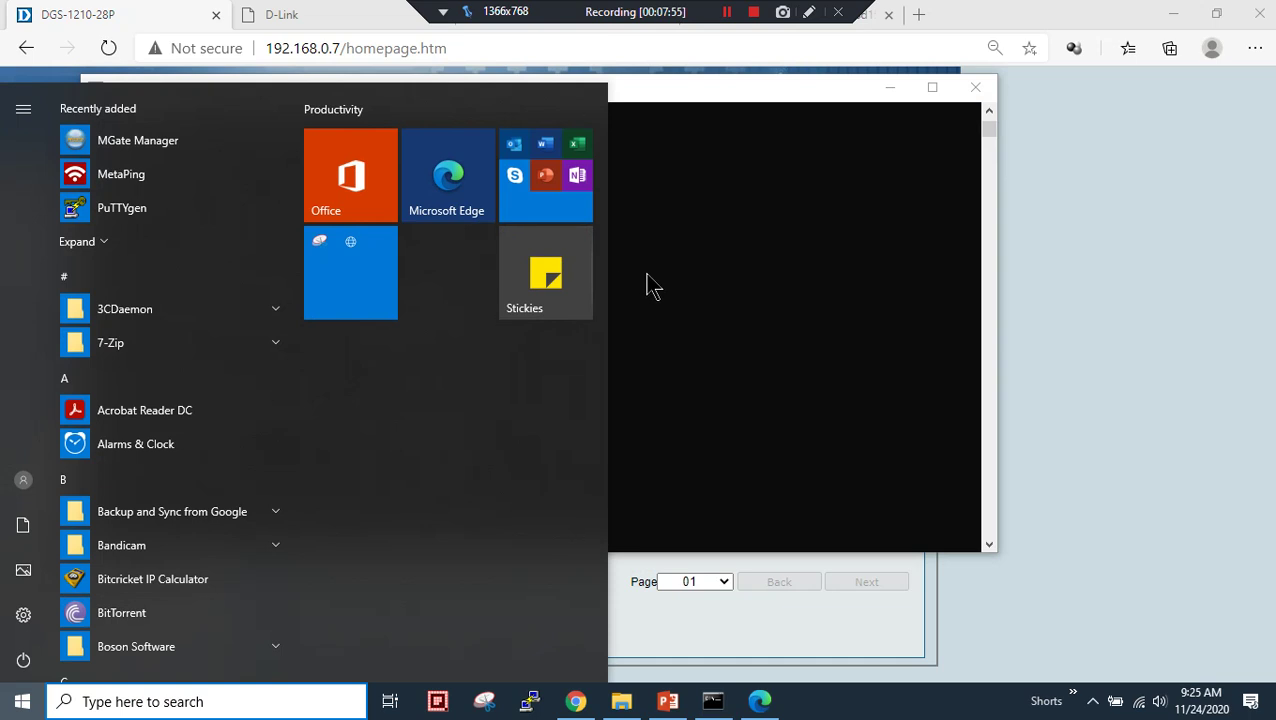
pyautogui.click(685, 284)
pyautogui.scroll(-10, 680, 282)
pyautogui.scroll(3, 675, 282)
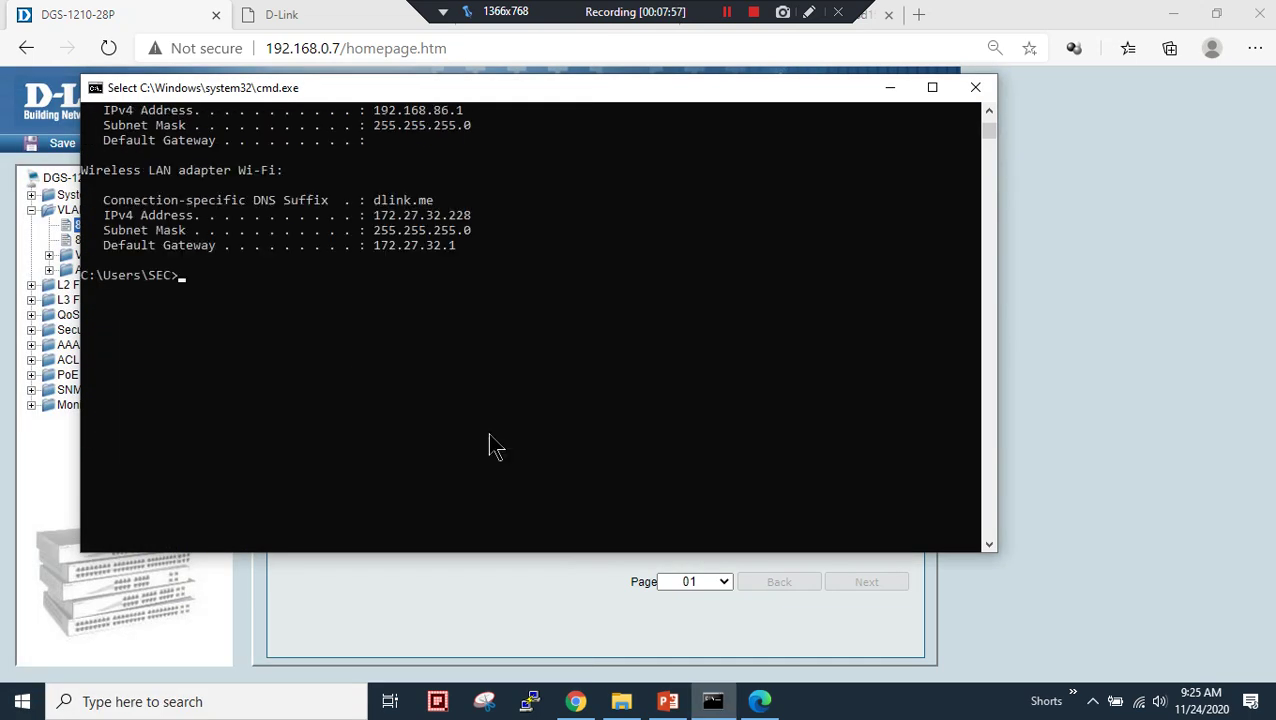
pyautogui.write('ncpa.cpl')
pyautogui.press('Return')
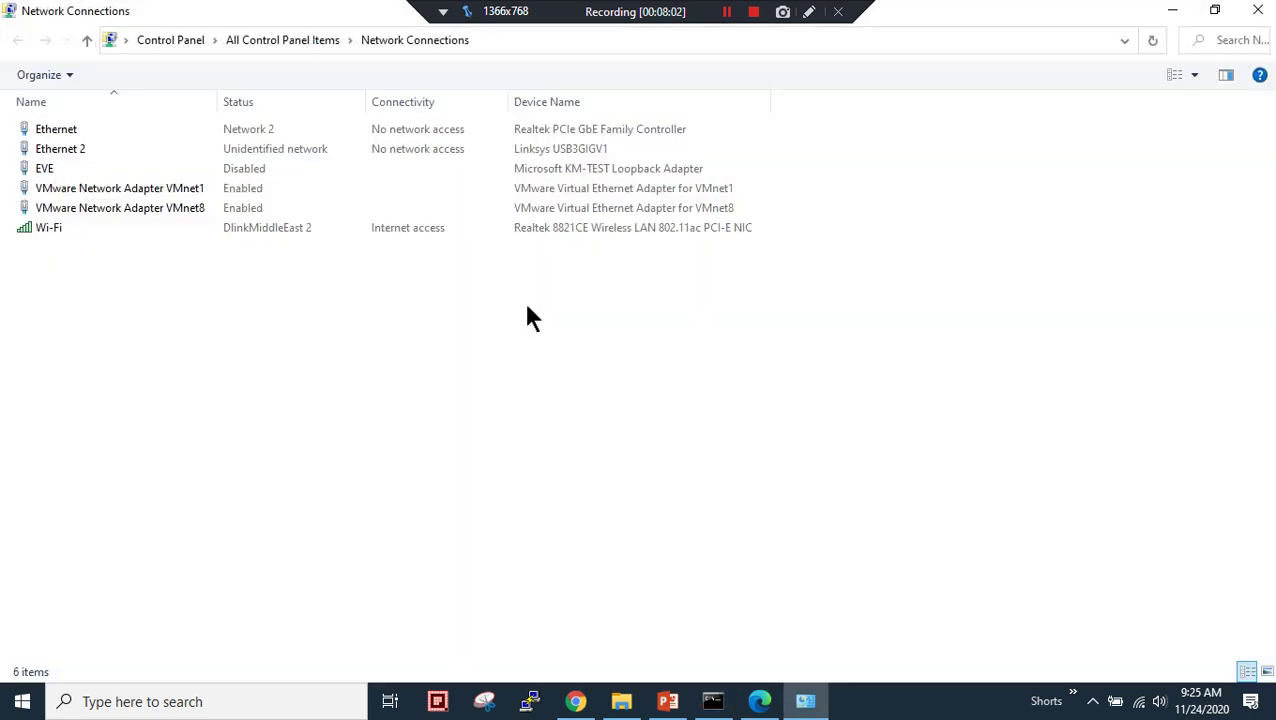
# - Check the Ethernet adapter's status details, then open its properties and select Internet Protocol Version 4
pyautogui.rightClick(65, 130)
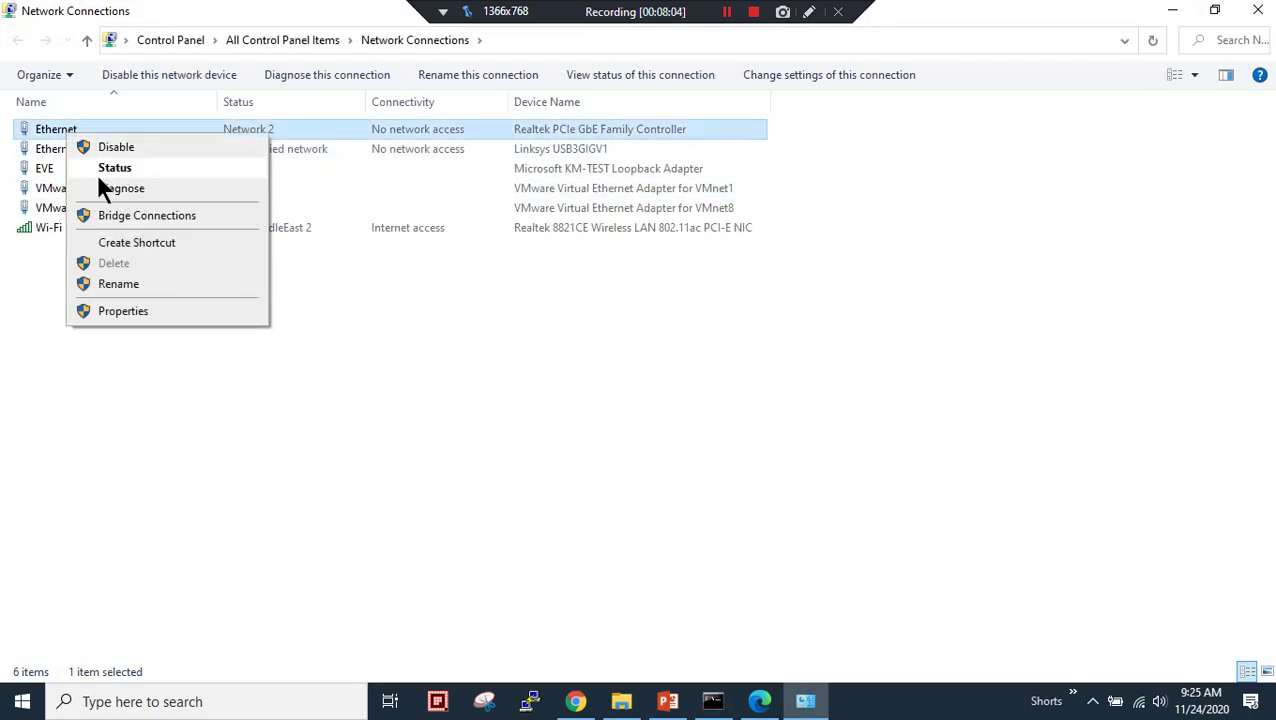
pyautogui.click(100, 168)
pyautogui.click(540, 340)
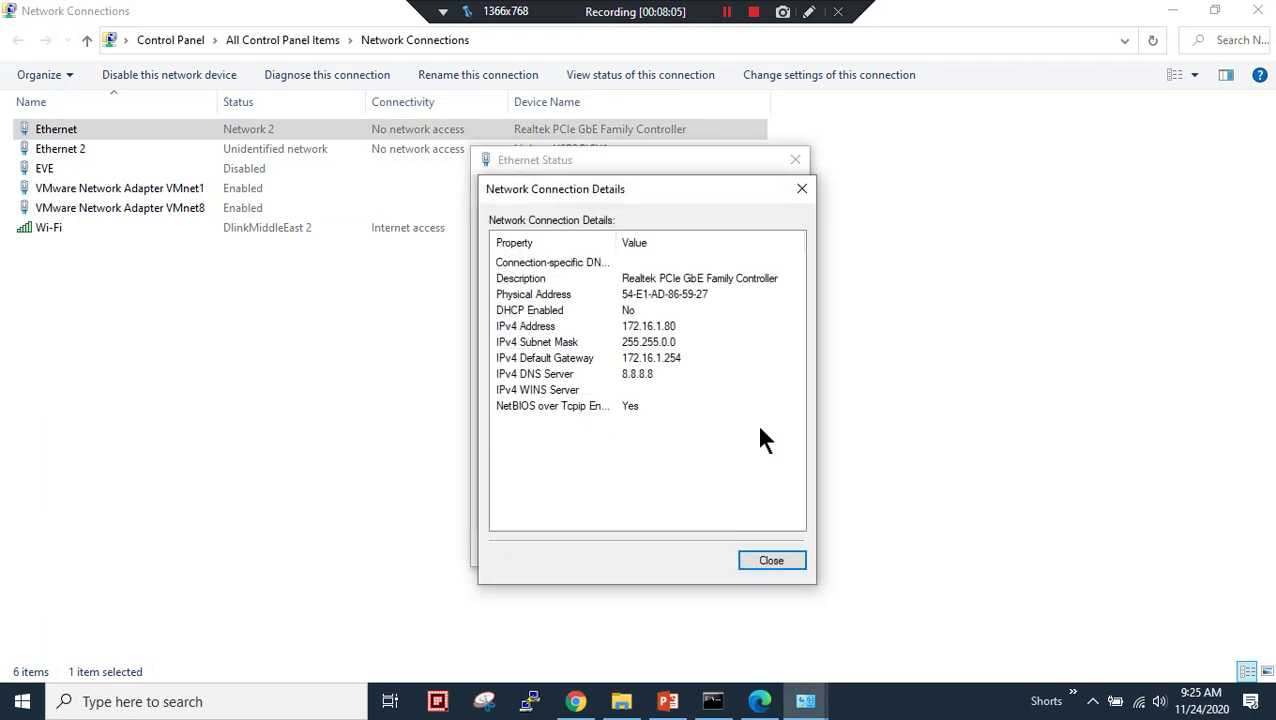
pyautogui.click(784, 562)
pyautogui.click(530, 506)
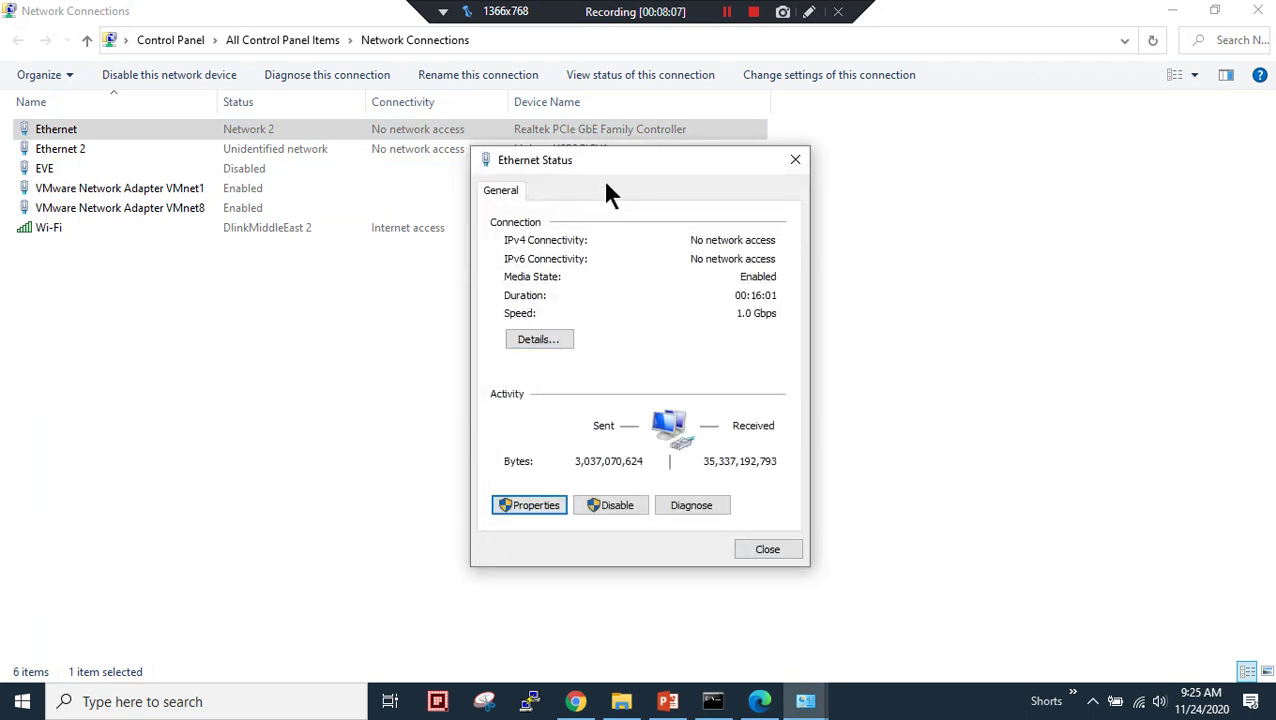
pyautogui.scroll(-3, 699, 386)
pyautogui.click(707, 330)
pyautogui.click(704, 342)
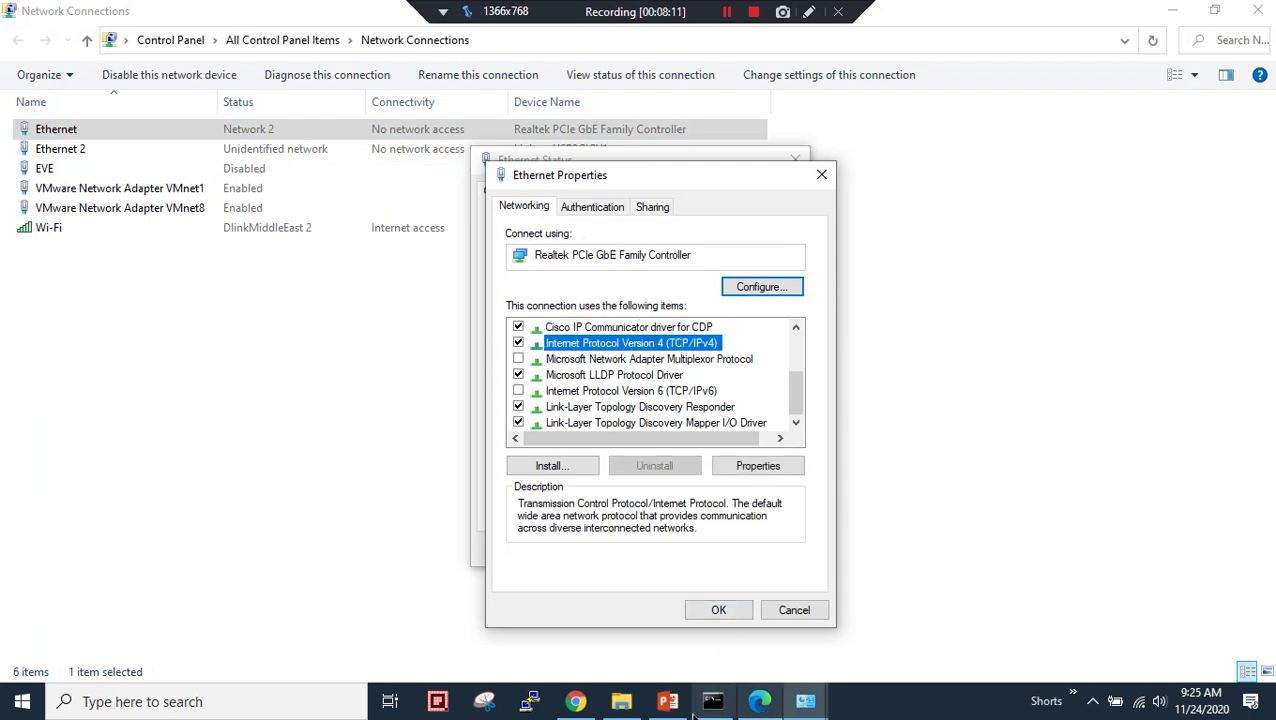
# - Glance at the network diagram slide, then bring the Ethernet properties dialogs back forward
pyautogui.click(688, 699)
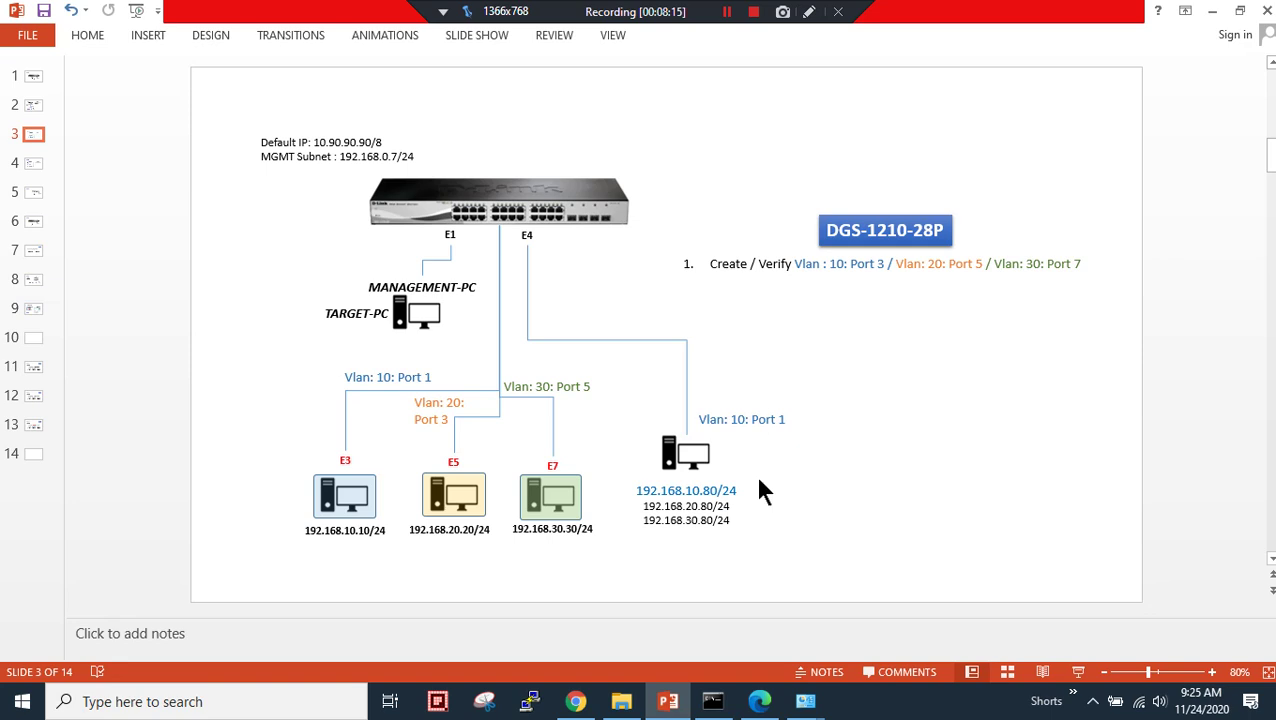
pyautogui.click(805, 701)
pyautogui.click(785, 627)
pyautogui.moveTo(805, 701)
pyautogui.click(922, 668)
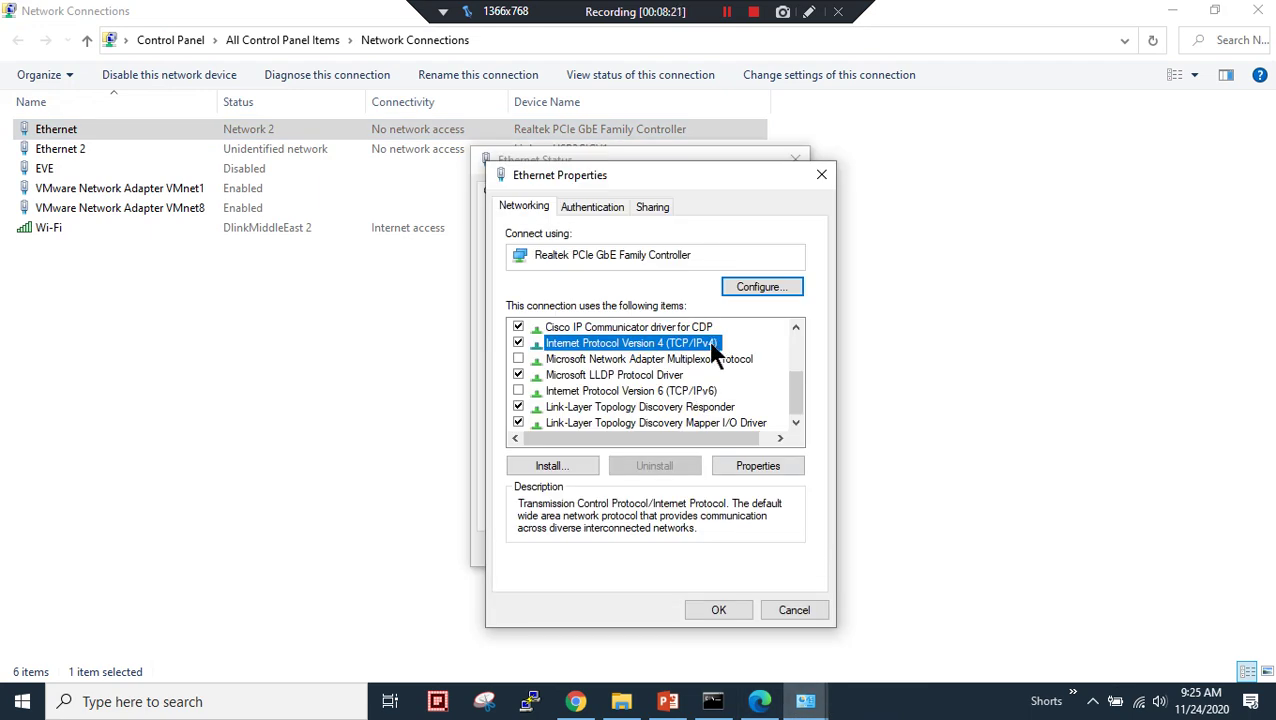
# - Set IPv4 to 192.168.10.80 with mask 255.255.255.0, erase the default gateway, and apply
pyautogui.doubleClick(706, 342)
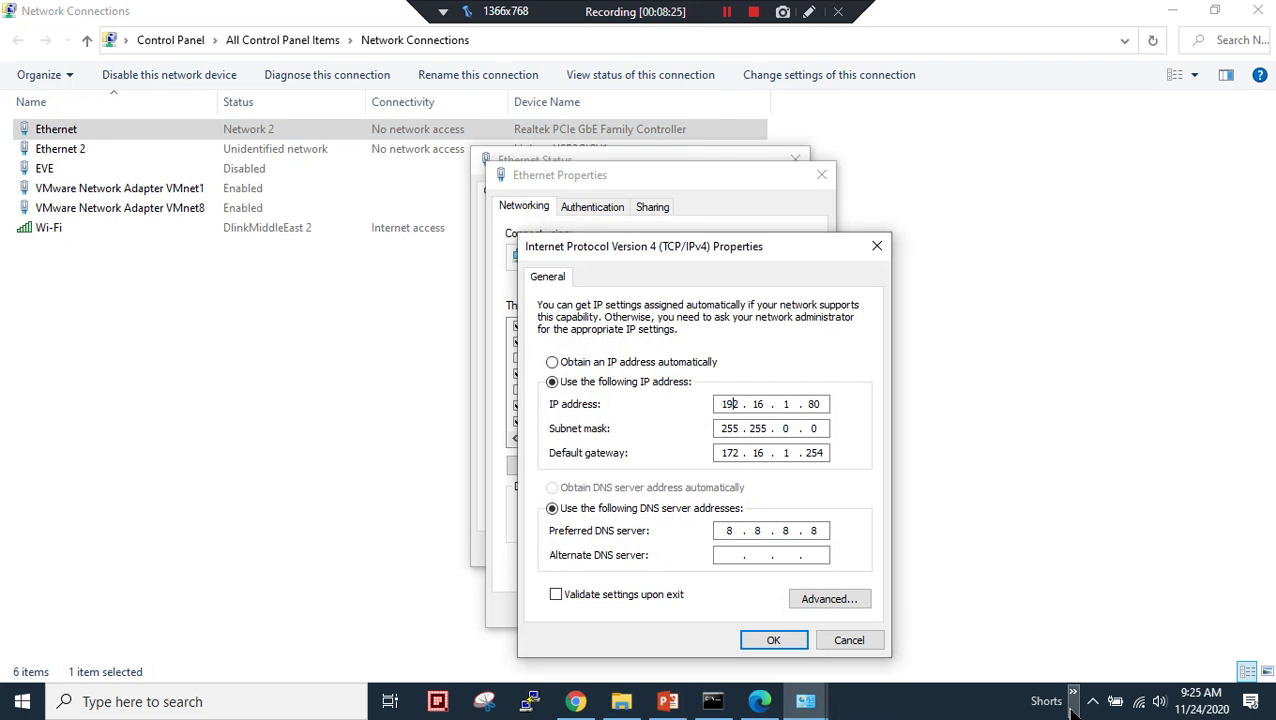
pyautogui.write('8')
pyautogui.doubleClick(793, 428)
pyautogui.write('255.')
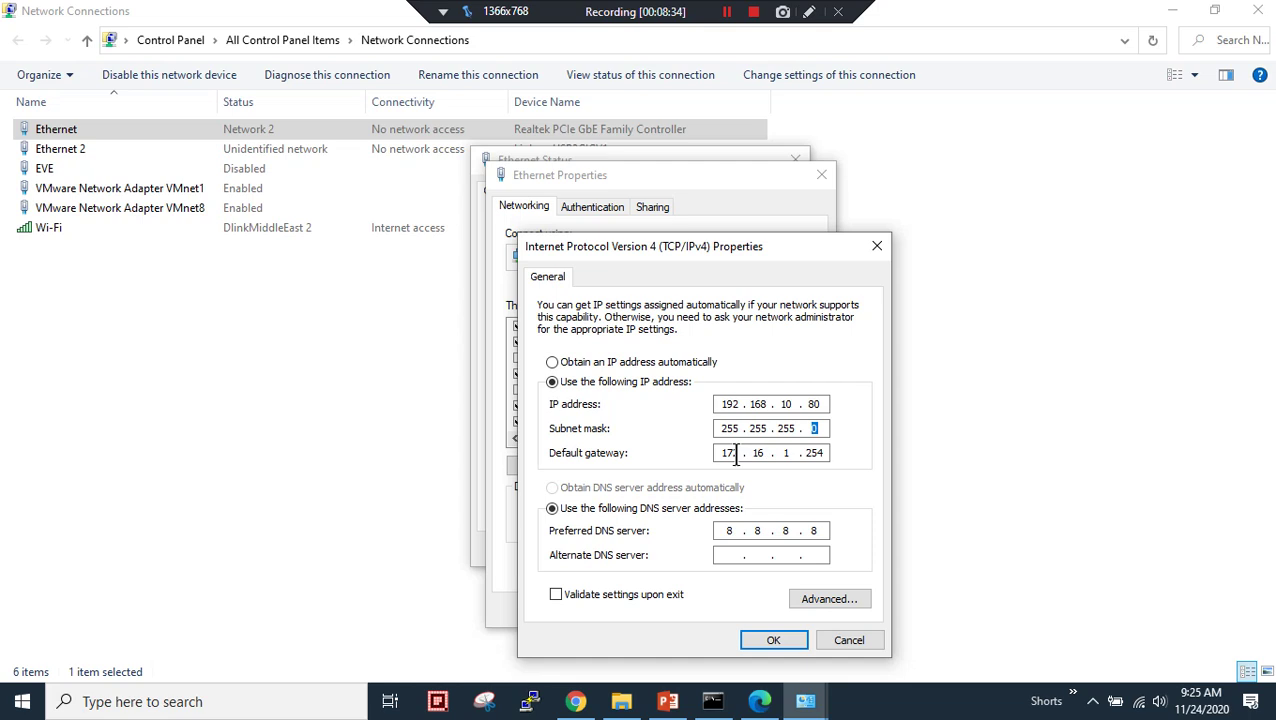
pyautogui.press('Tab')
pyautogui.write('192 . 168 . ')
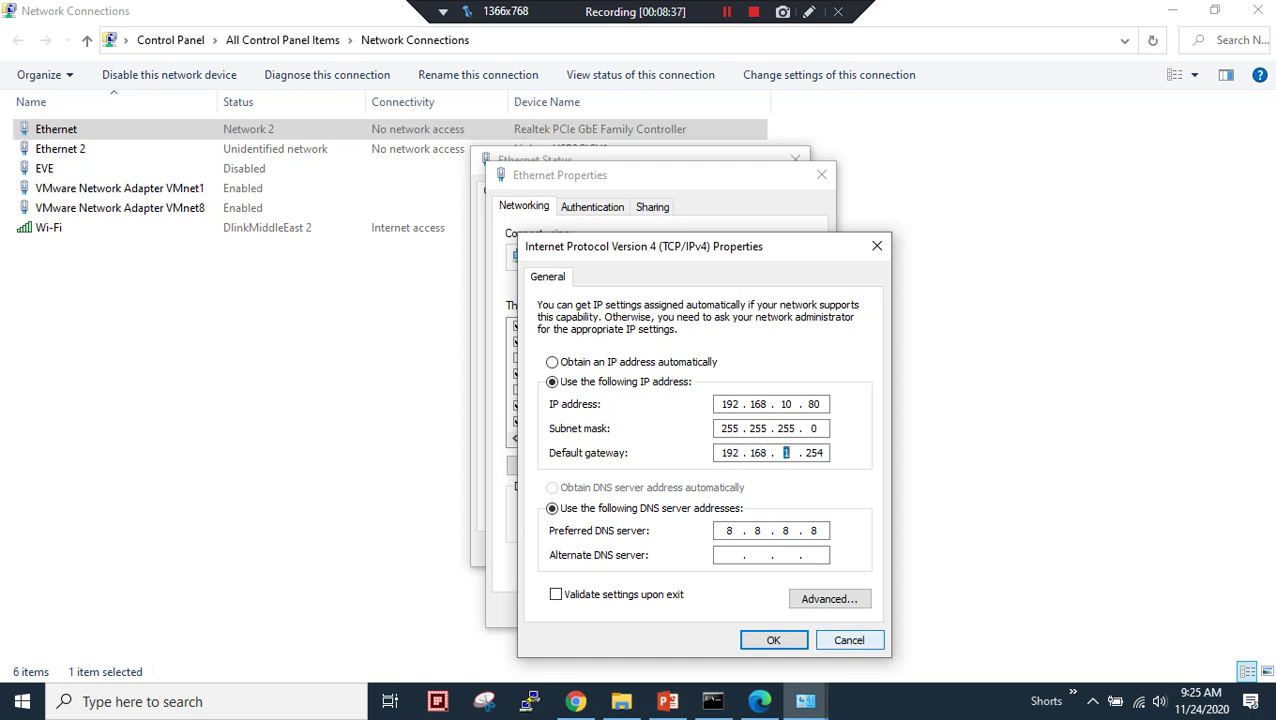
pyautogui.write('10')
pyautogui.press('.')
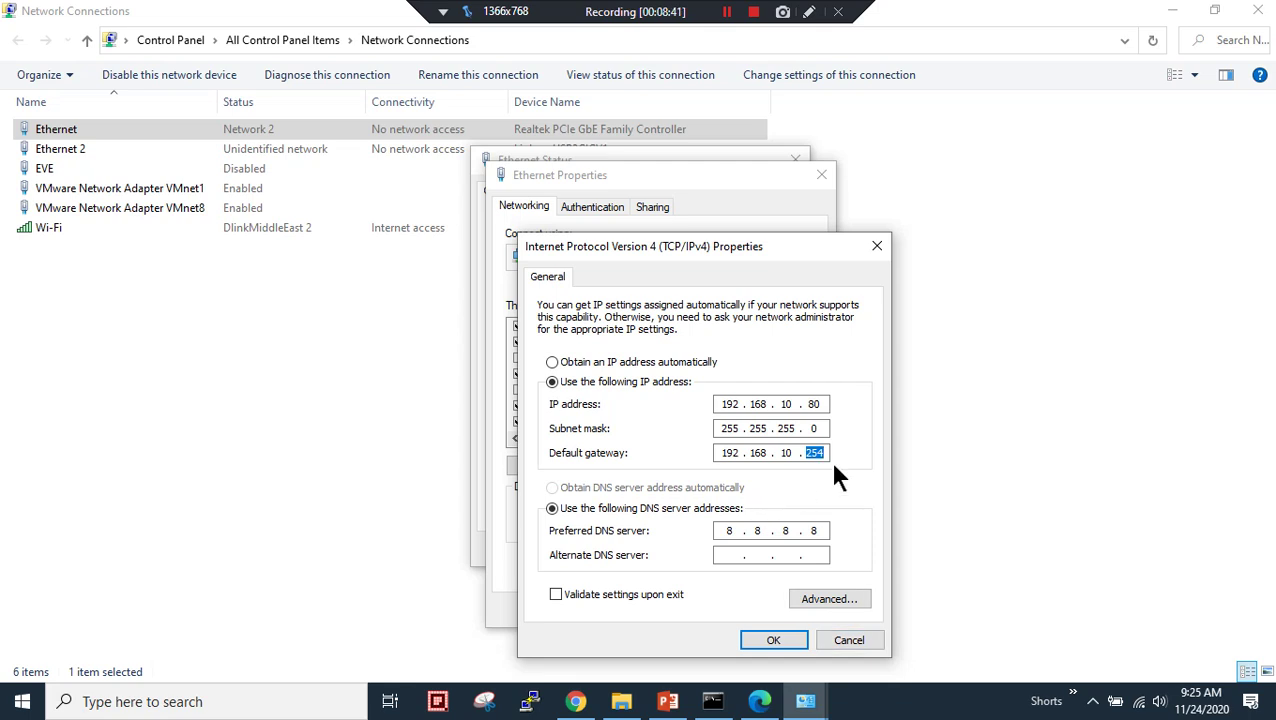
pyautogui.press('BackSpace')
pyautogui.press('BackSpace')
pyautogui.press('BackSpace')
pyautogui.press('BackSpace')
pyautogui.press('BackSpace')
pyautogui.press('BackSpace')
pyautogui.press('BackSpace')
pyautogui.press('BackSpace')
pyautogui.press('BackSpace')
pyautogui.press('BackSpace')
pyautogui.press('BackSpace')
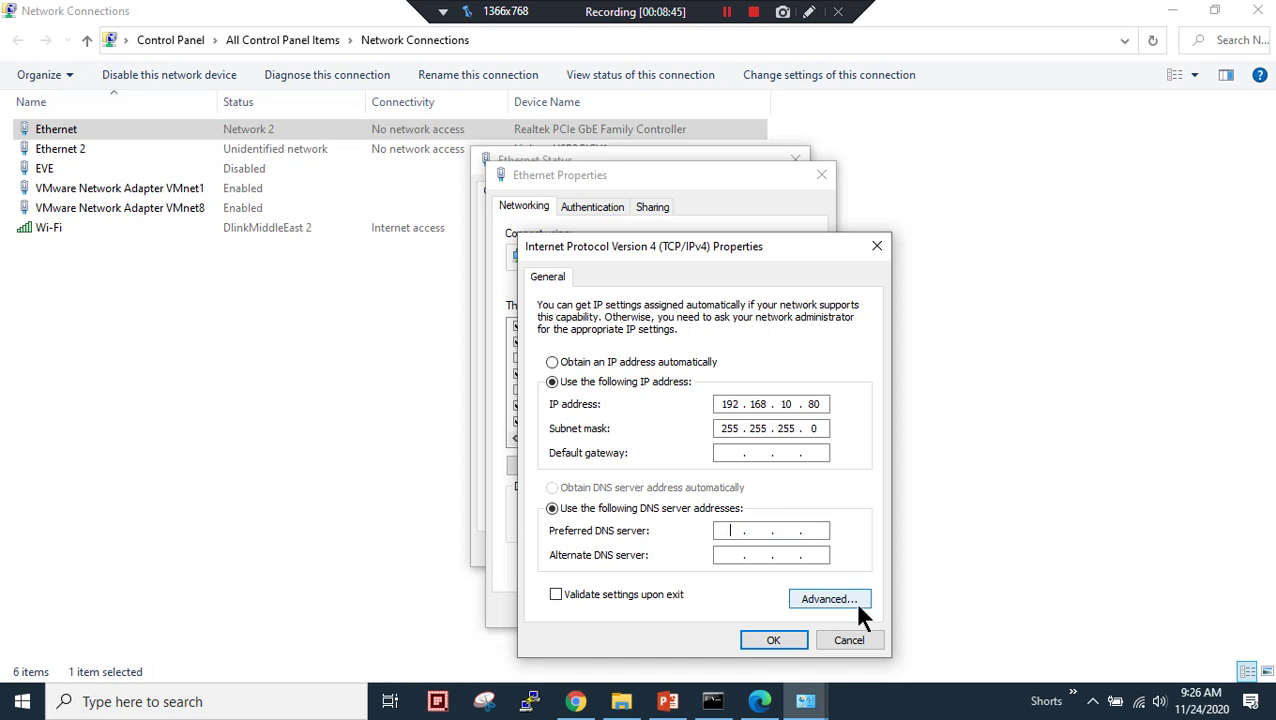
pyautogui.click(775, 640)
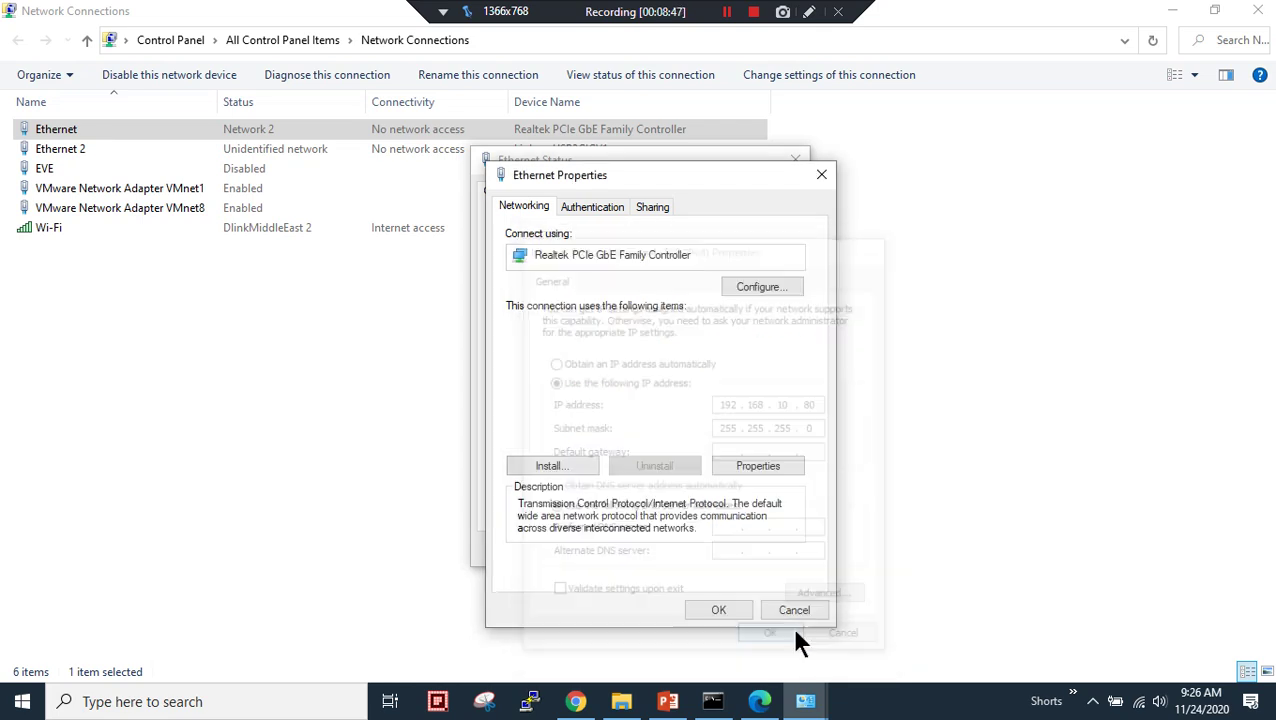
pyautogui.click(724, 610)
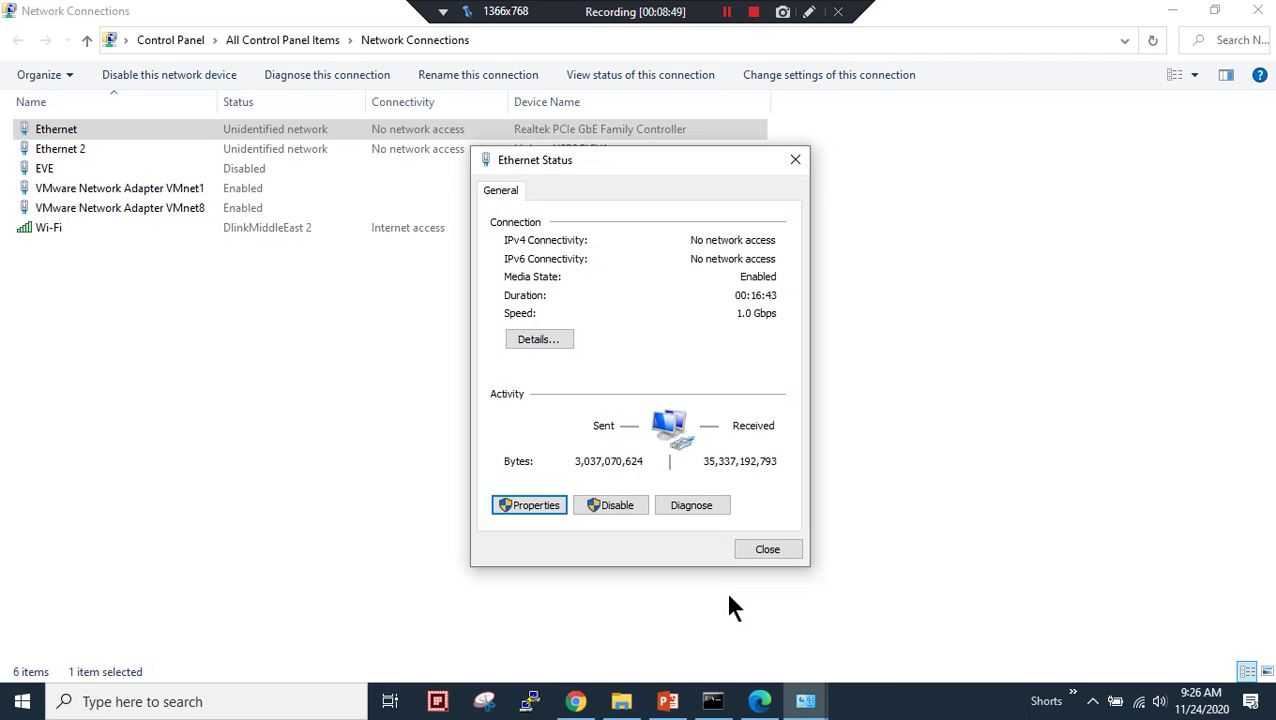
# - Close Ethernet Status and place the Command Prompt window beside the network diagram slide
pyautogui.click(766, 551)
pyautogui.click(1168, 11)
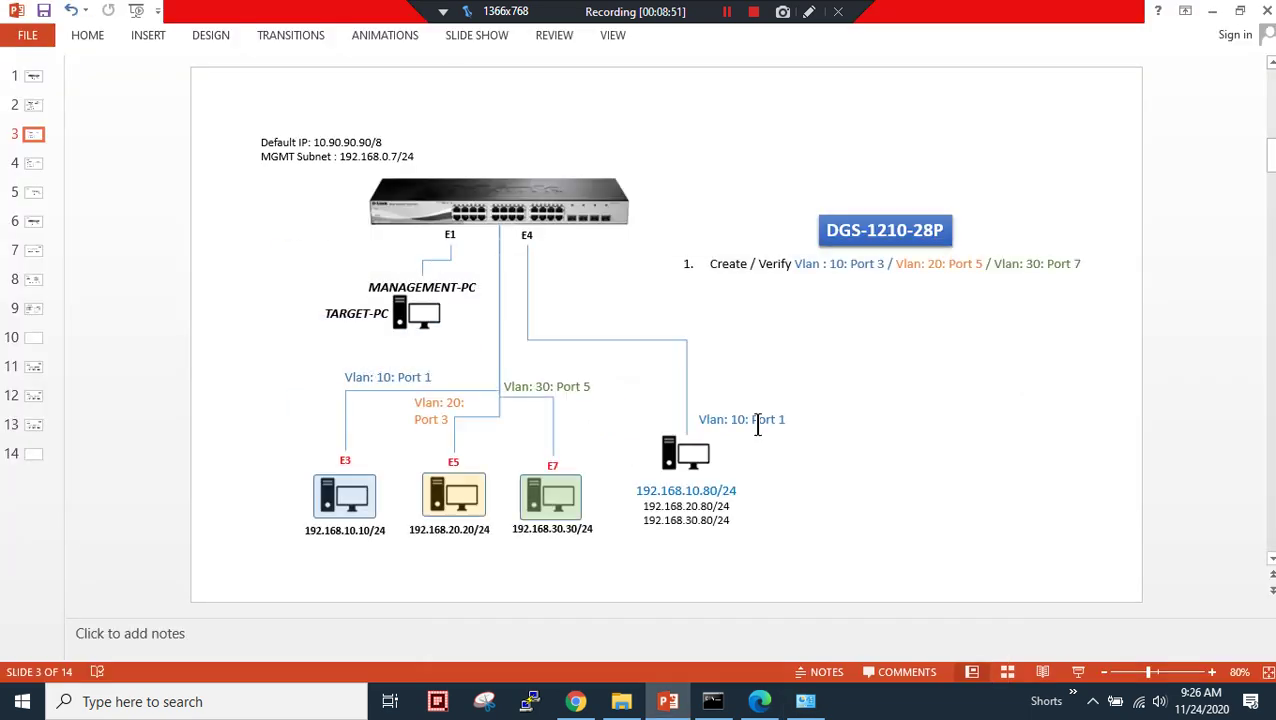
pyautogui.click(724, 704)
pyautogui.moveTo(550, 94); pyautogui.dragTo(1190, 163)
pyautogui.click(904, 432)
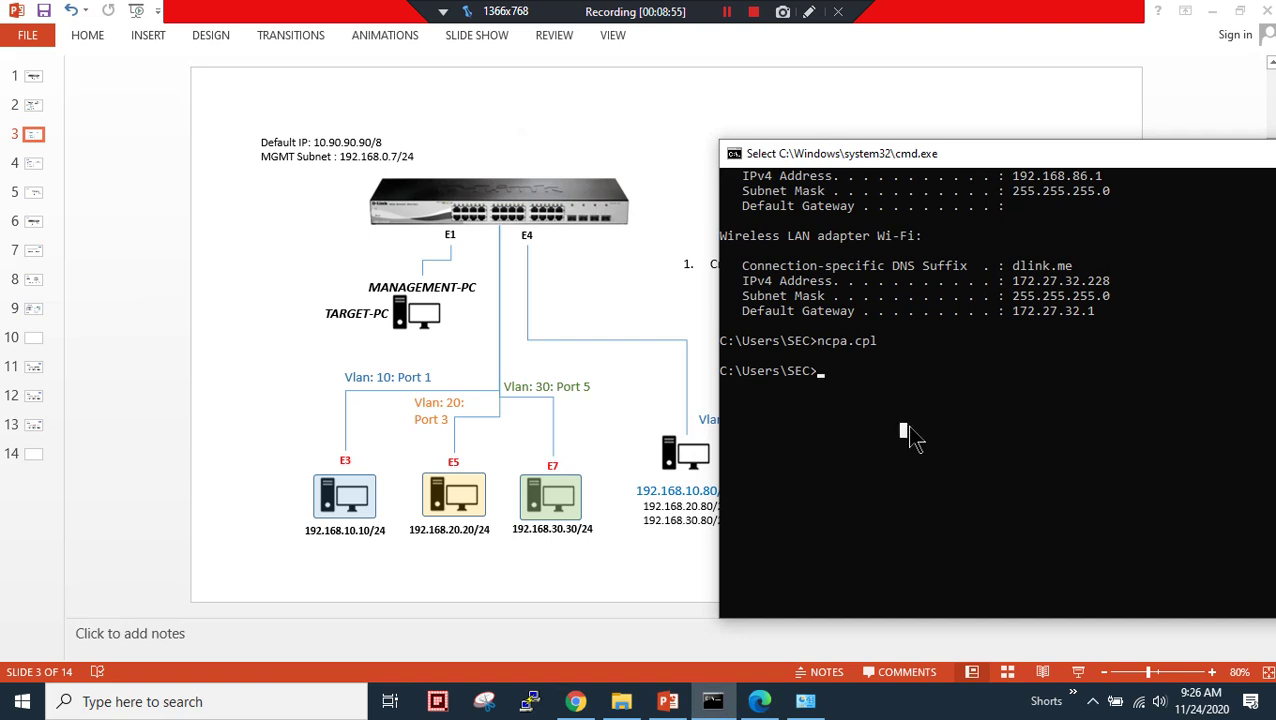
pyautogui.moveTo(845, 160); pyautogui.dragTo(873, 150)
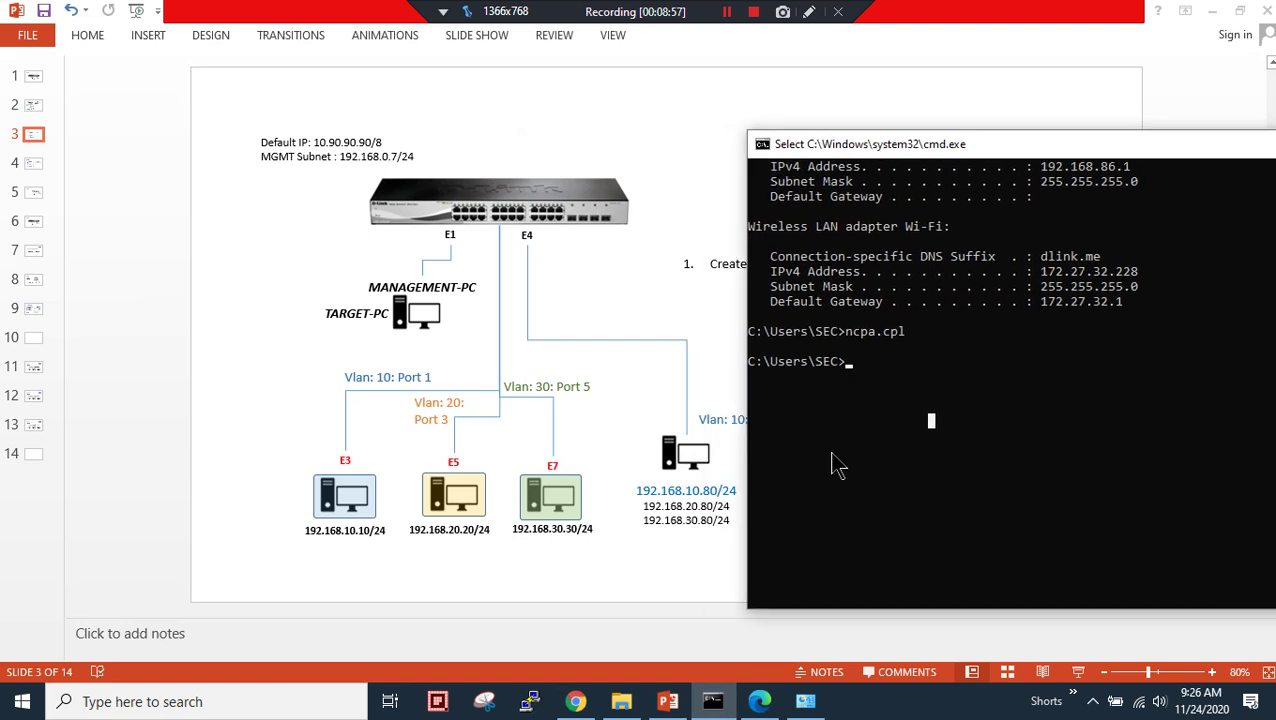
# - Run a continuous ping to 192.168.10.80, stop it with Ctrl+C, and recall the command
pyautogui.write('ping')
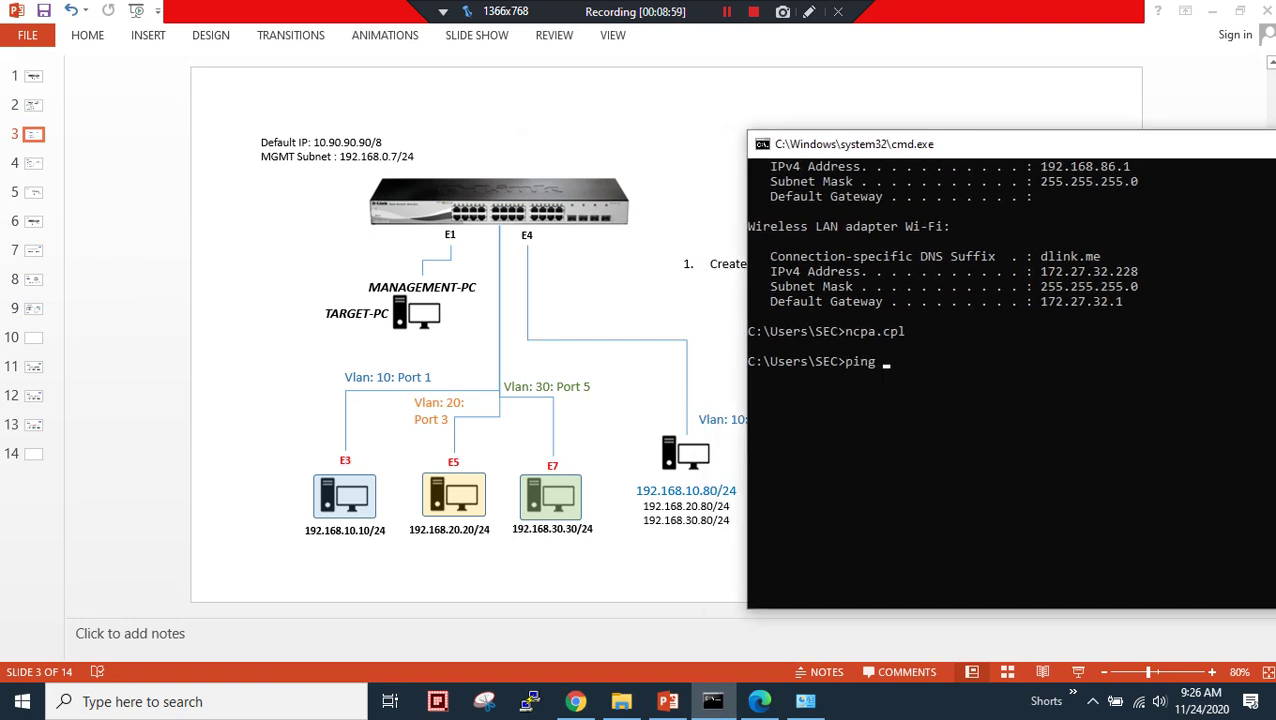
pyautogui.write(' -t 192.168.10')
pyautogui.press('Return')
pyautogui.hotkey('ctrl', 'c')
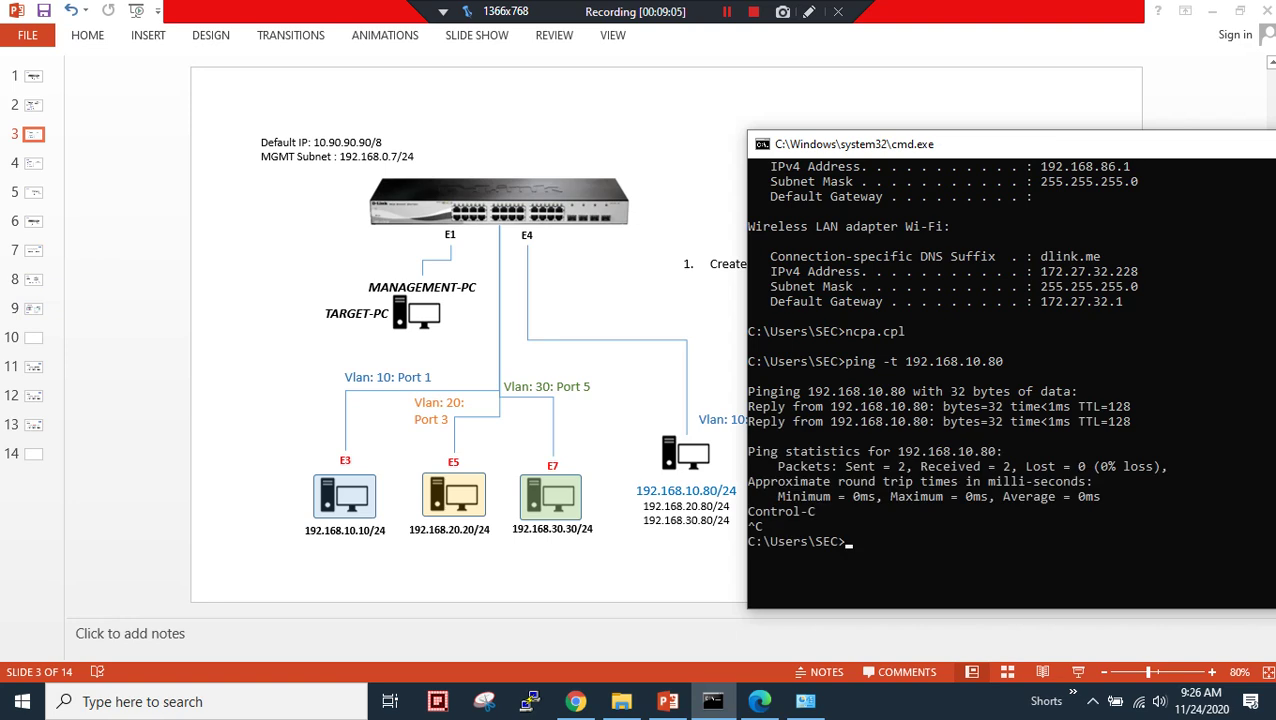
pyautogui.press('Up')
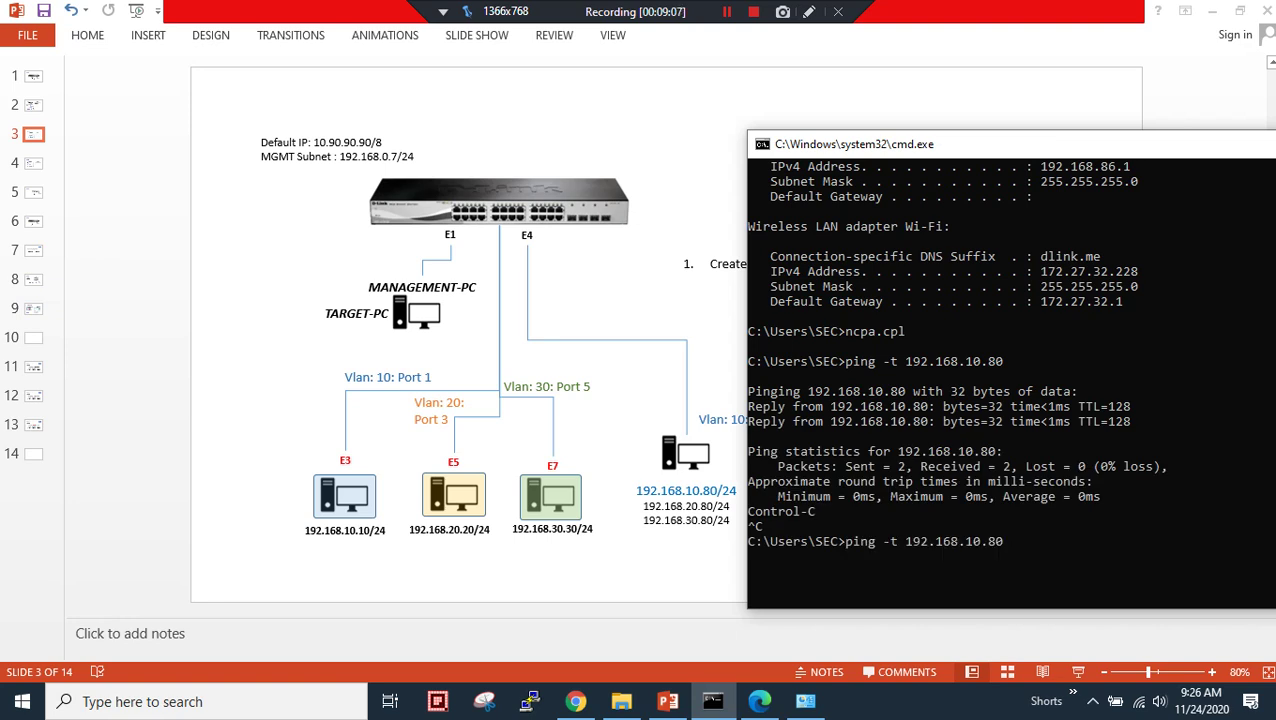
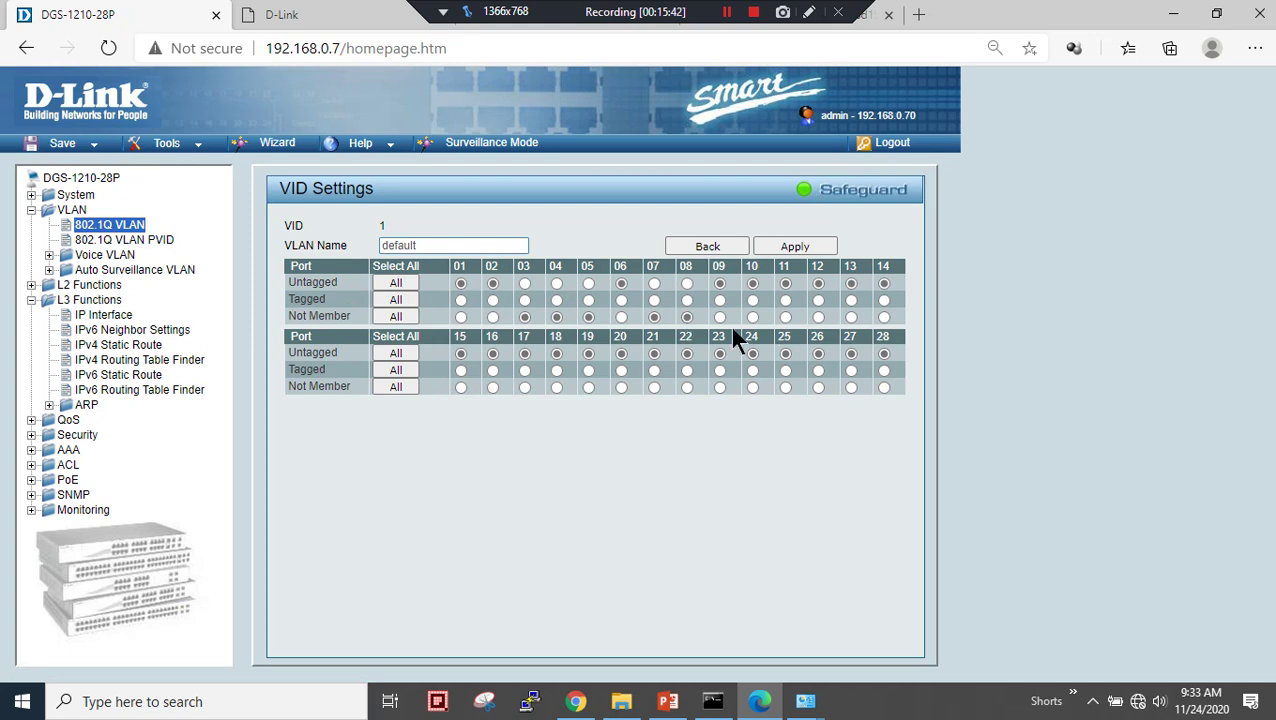
# - Apply the default VLAN's port membership on the first switch
pyautogui.click(793, 250)
pyautogui.click(791, 246)
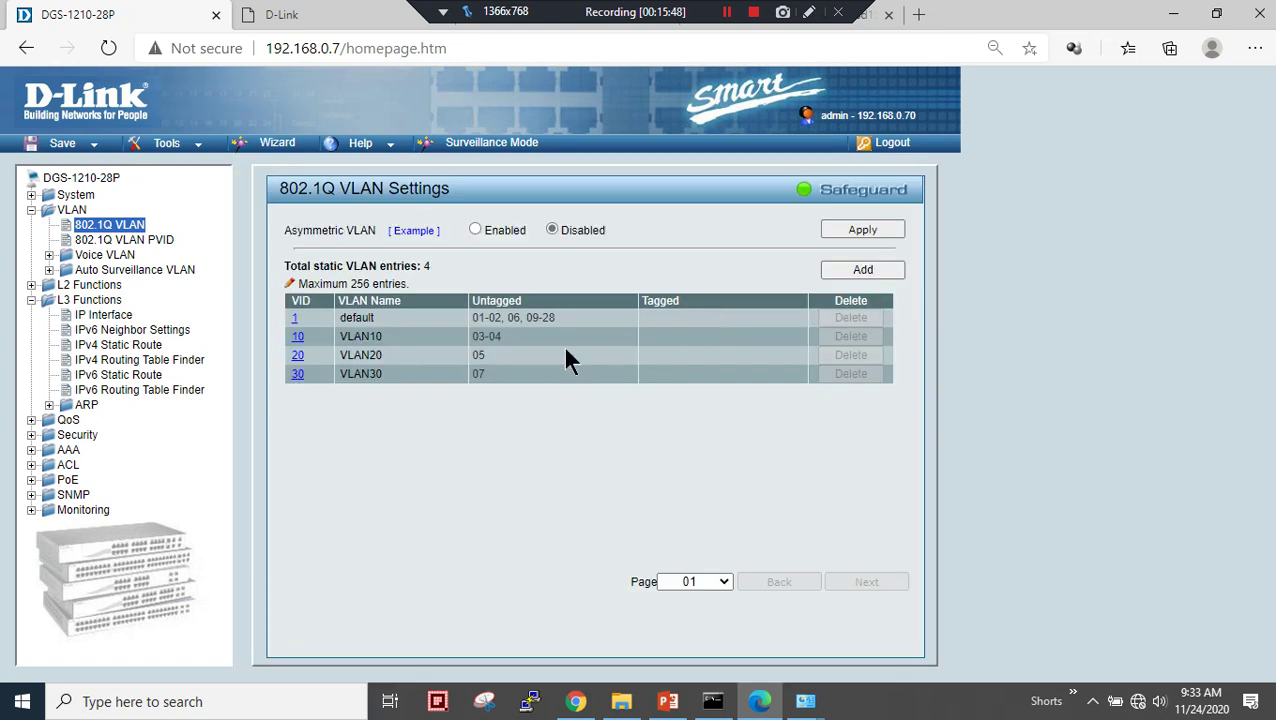
pyautogui.moveTo(491, 320); pyautogui.dragTo(552, 345)
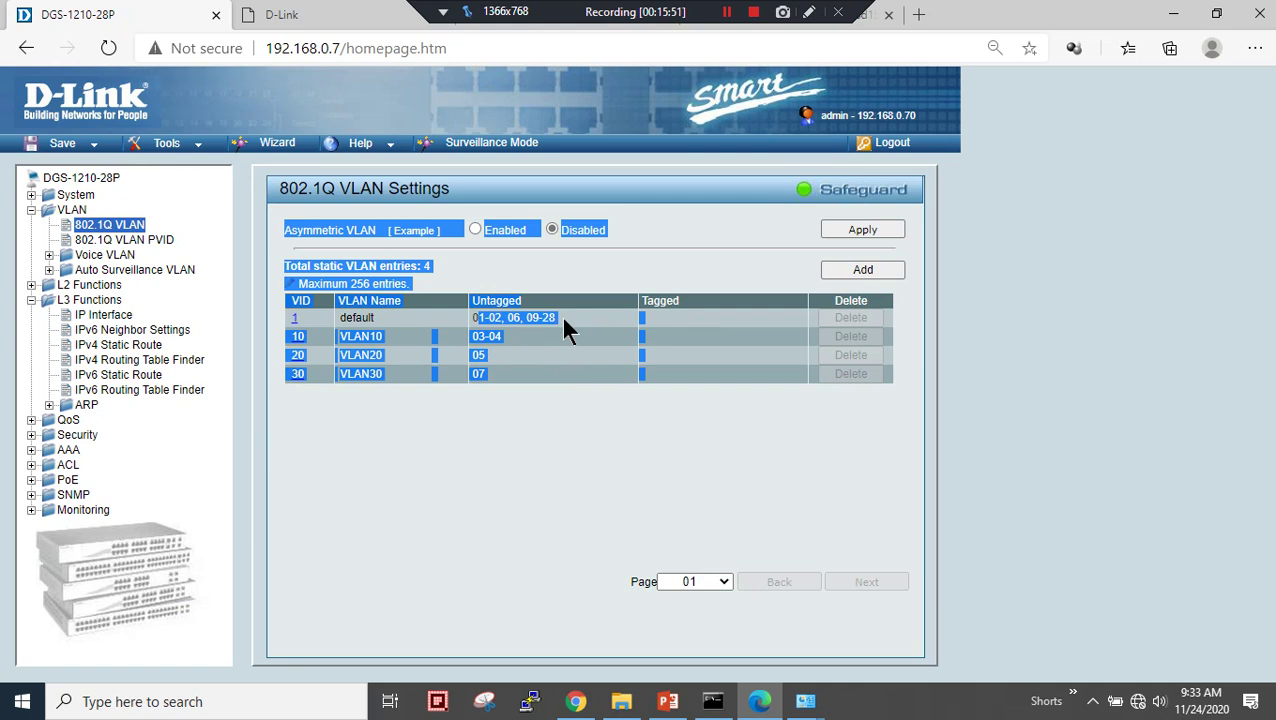
pyautogui.click(558, 334)
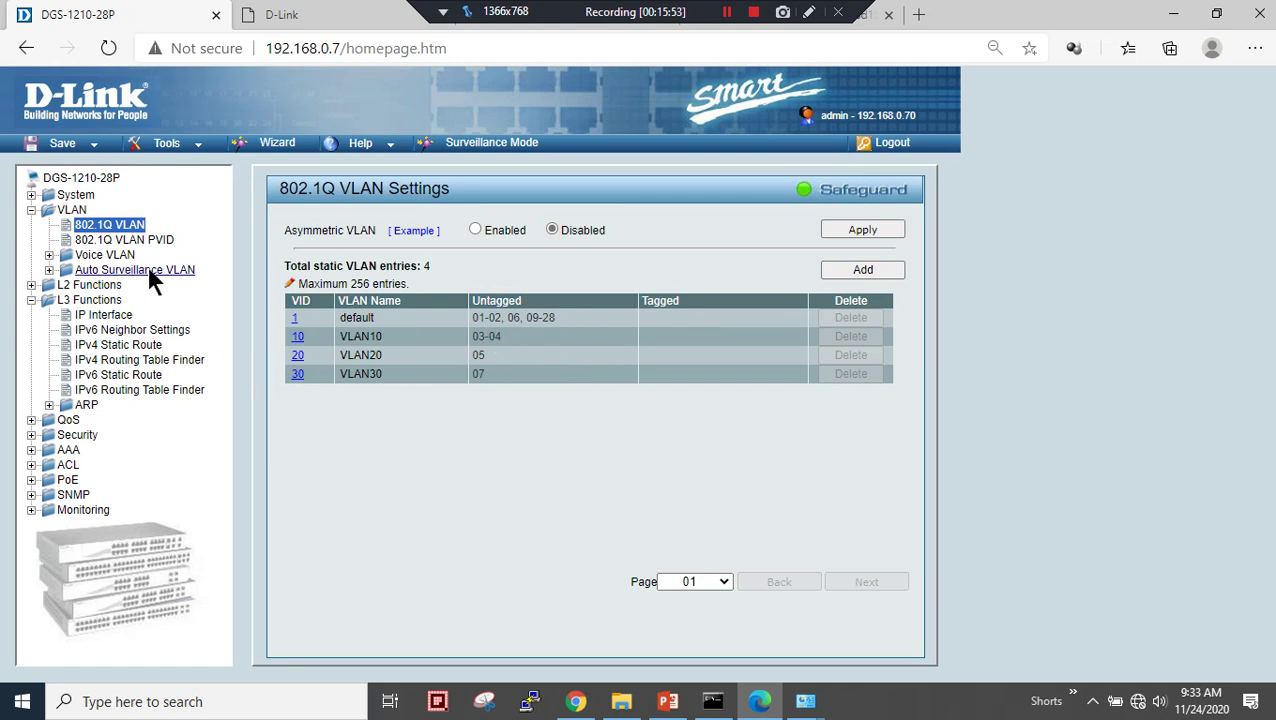
# - Make port 08 a tagged member of VLAN10, VLAN20 and VLAN30, applying each
pyautogui.click(297, 338)
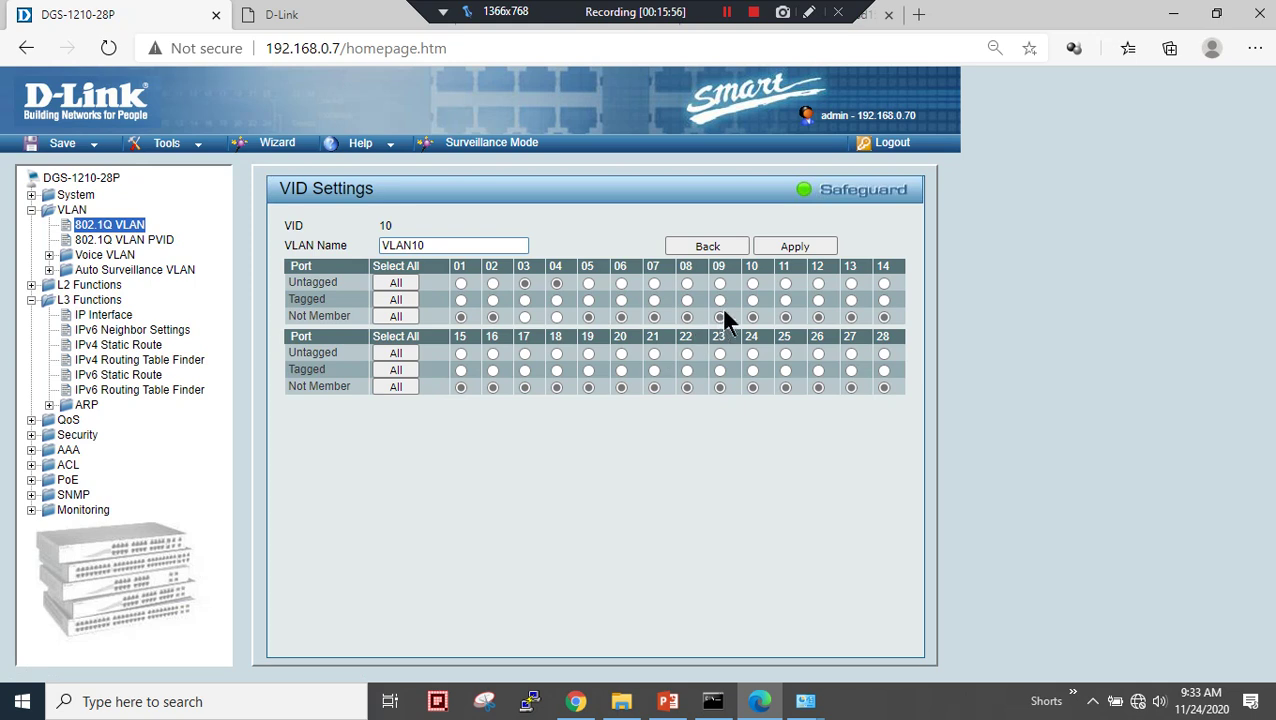
pyautogui.click(686, 300)
pyautogui.click(787, 250)
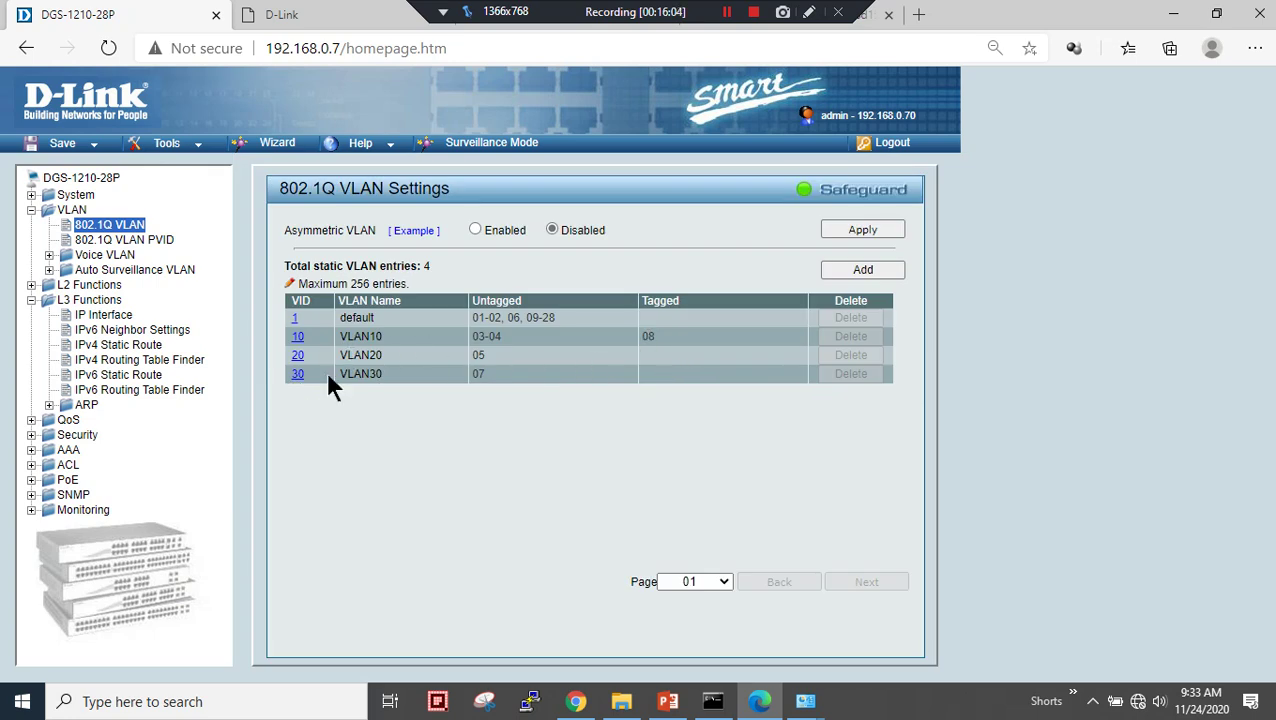
pyautogui.click(298, 357)
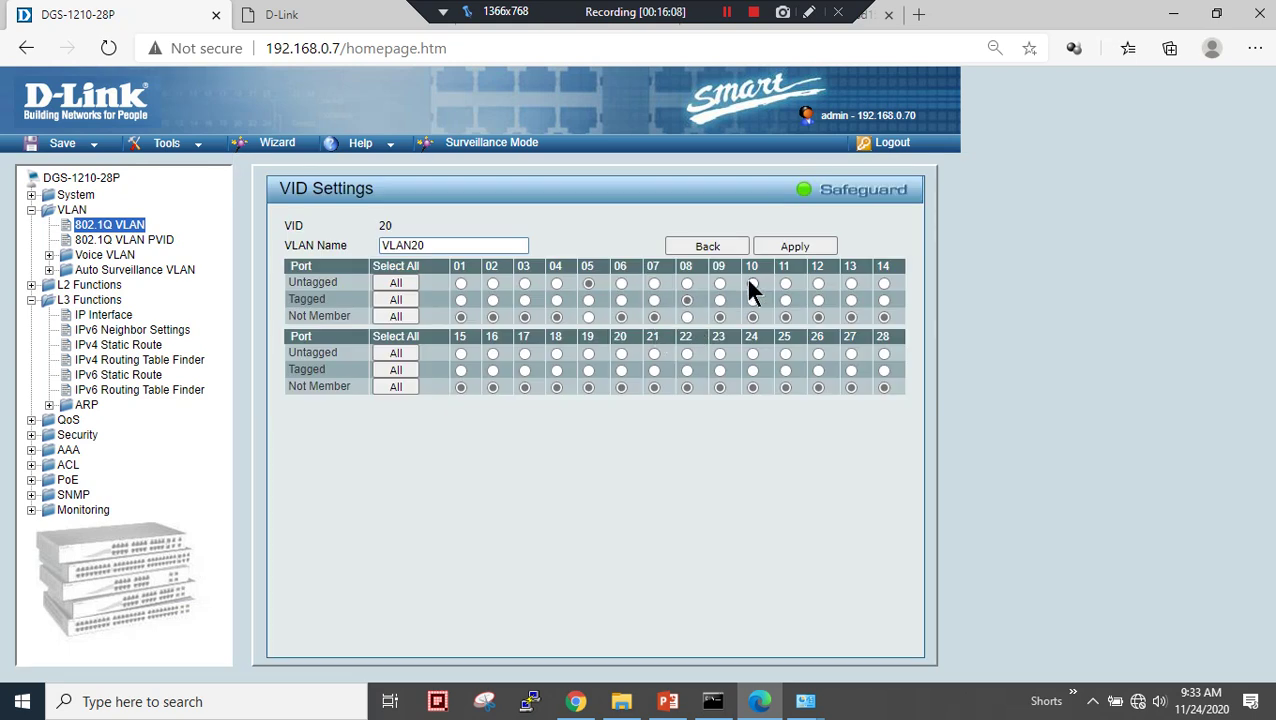
pyautogui.click(790, 248)
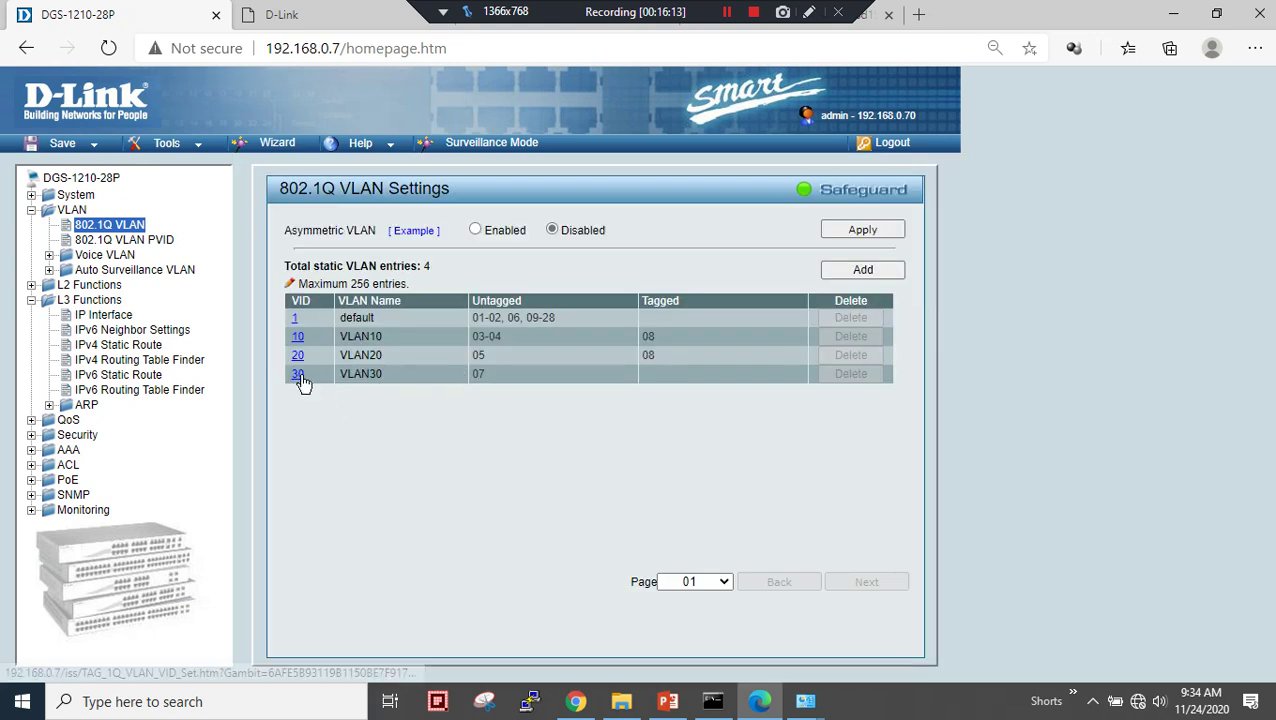
pyautogui.click(298, 374)
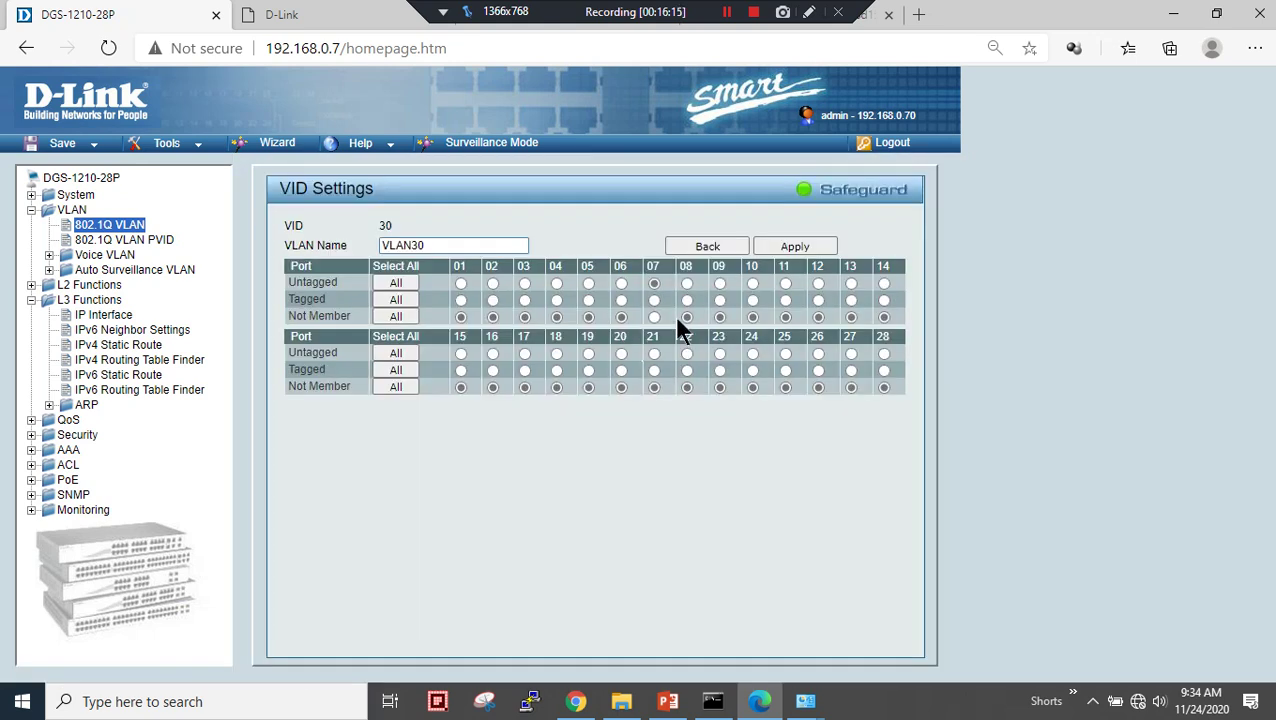
pyautogui.click(686, 300)
pyautogui.click(796, 247)
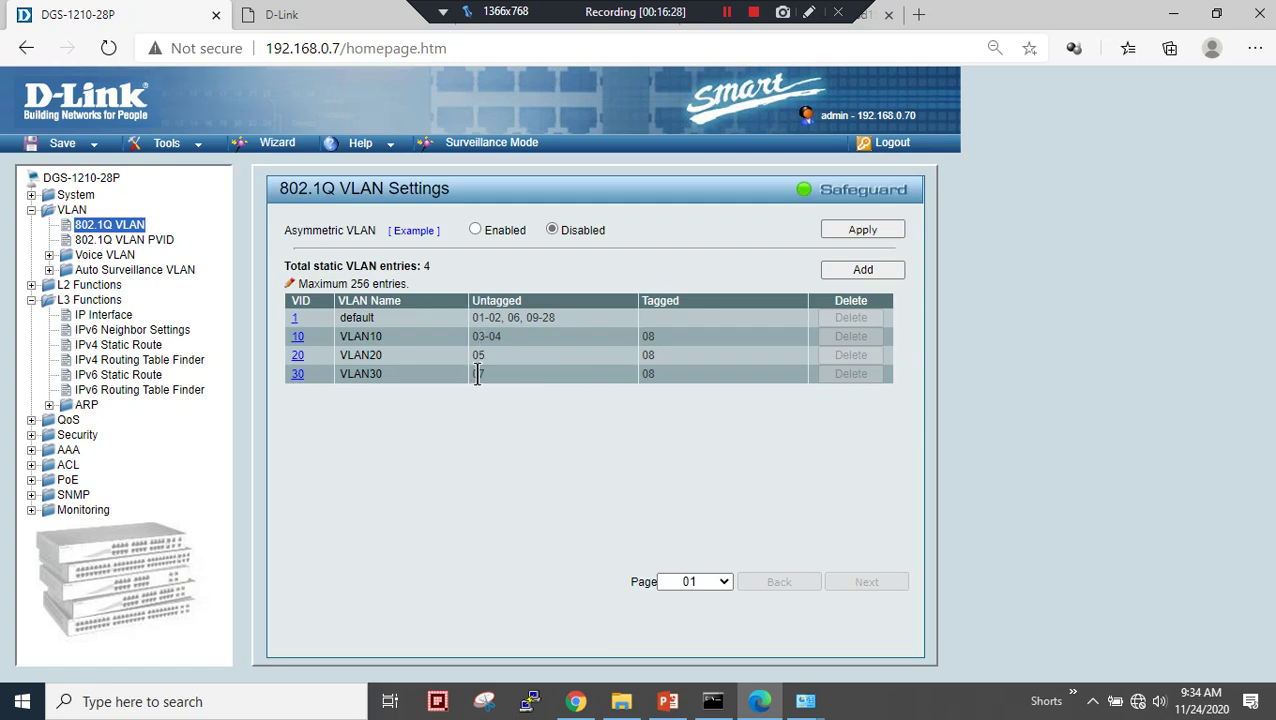
# - Highlight tagged port 08 across VLANs 10, 20 and 30 in the VLAN list
pyautogui.doubleClick(648, 336)
pyautogui.click(646, 338)
pyautogui.moveTo(646, 338); pyautogui.dragTo(646, 373)
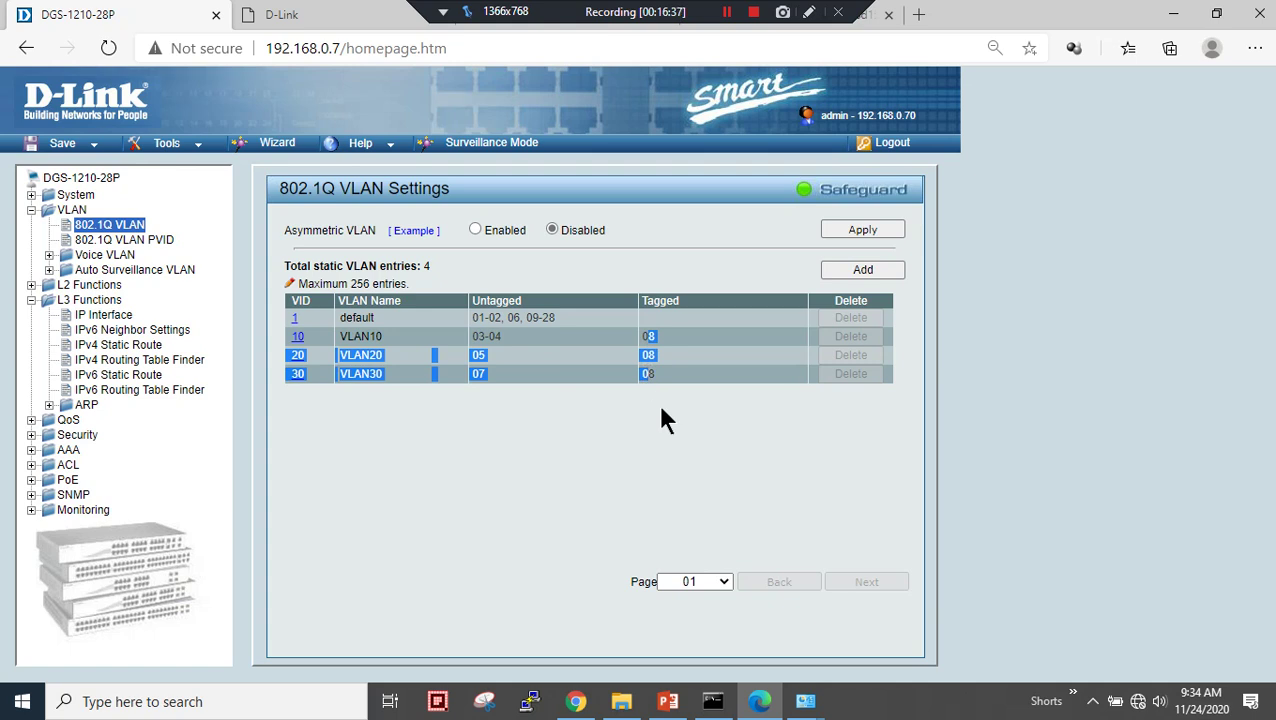
pyautogui.click(661, 409)
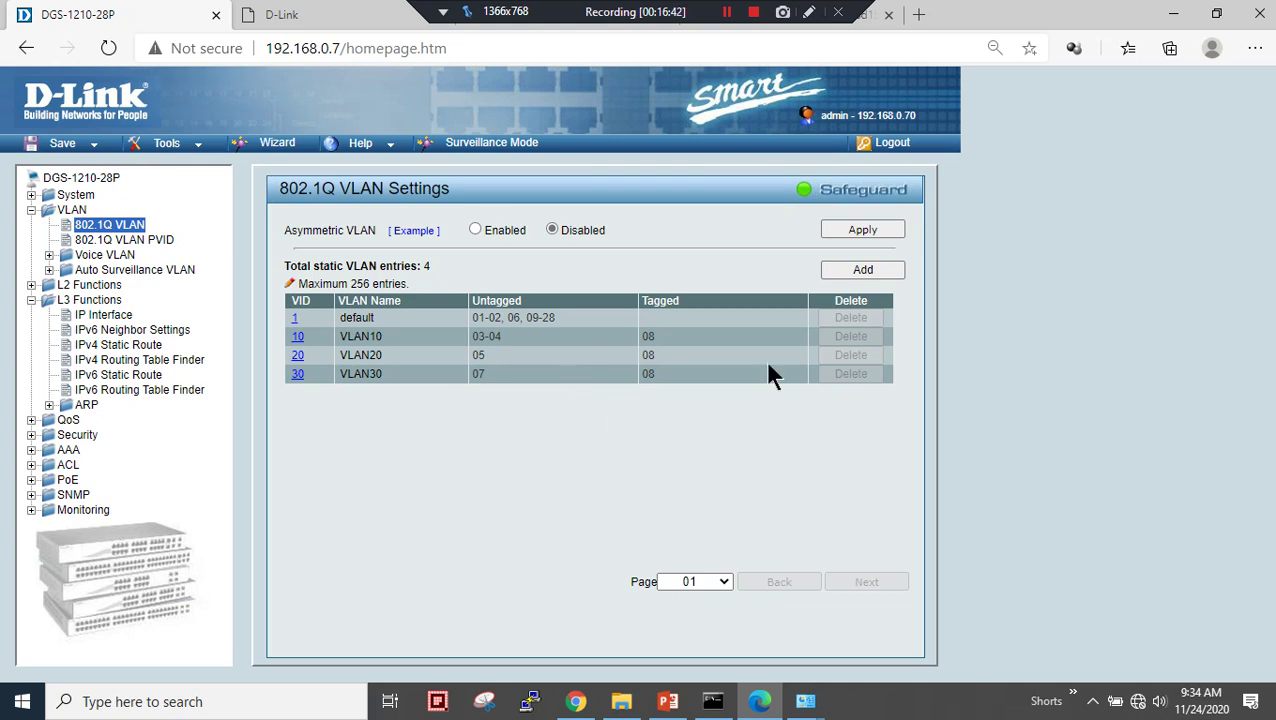
# - Ping 192.168.0.8 beside the diagram slide, then move the Command Prompt aside and minimise it
pyautogui.click(668, 700)
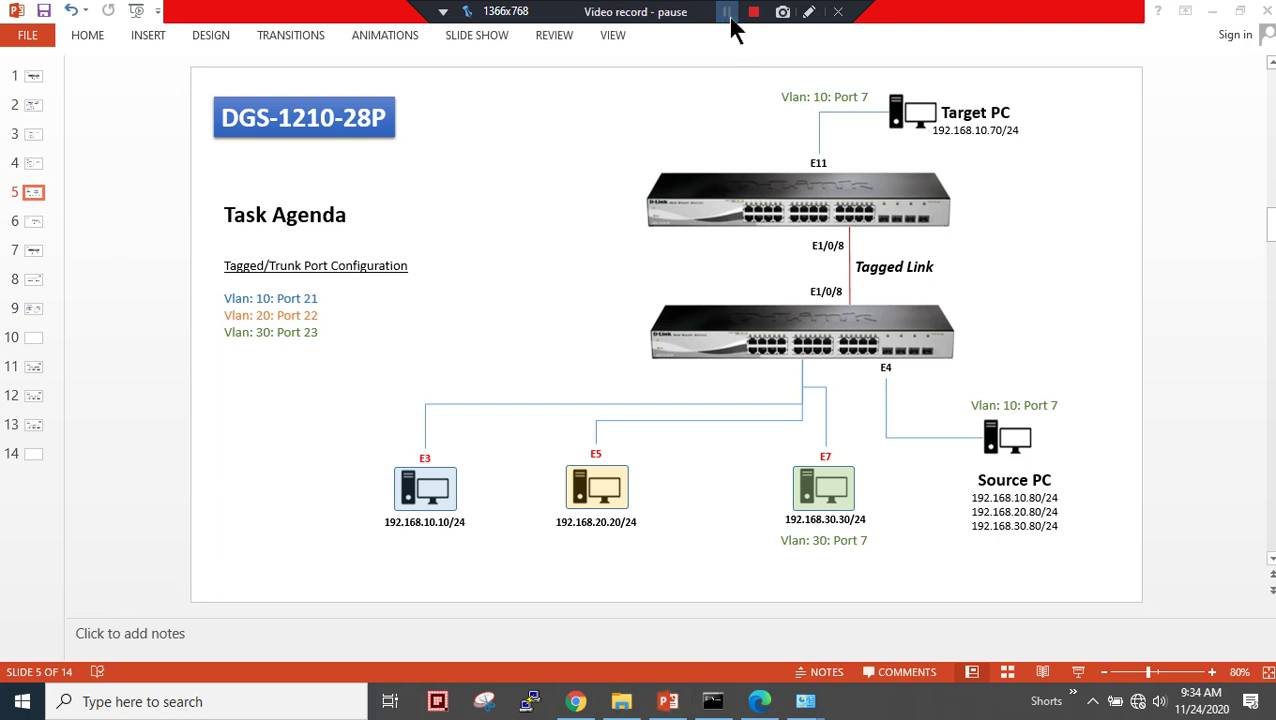
pyautogui.click(727, 12)
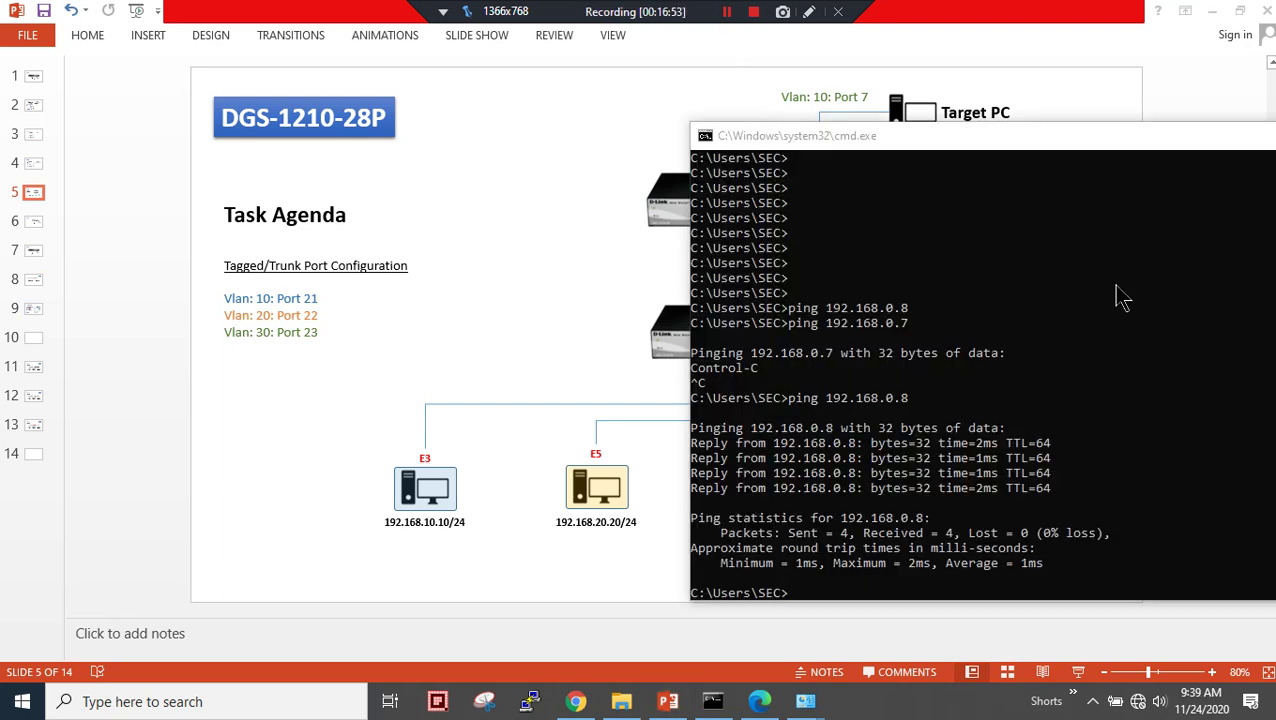
pyautogui.moveTo(1200, 140); pyautogui.dragTo(1044, 154)
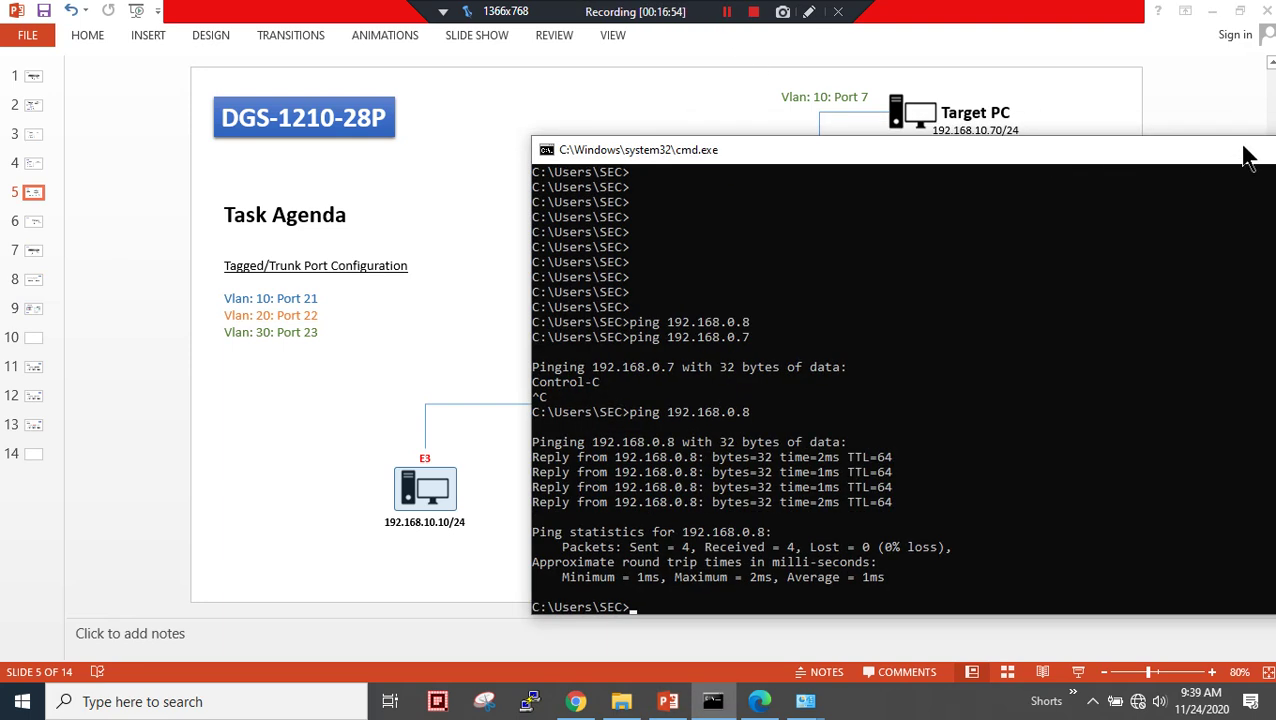
pyautogui.moveTo(1245, 160); pyautogui.dragTo(1034, 186)
pyautogui.click(1131, 175)
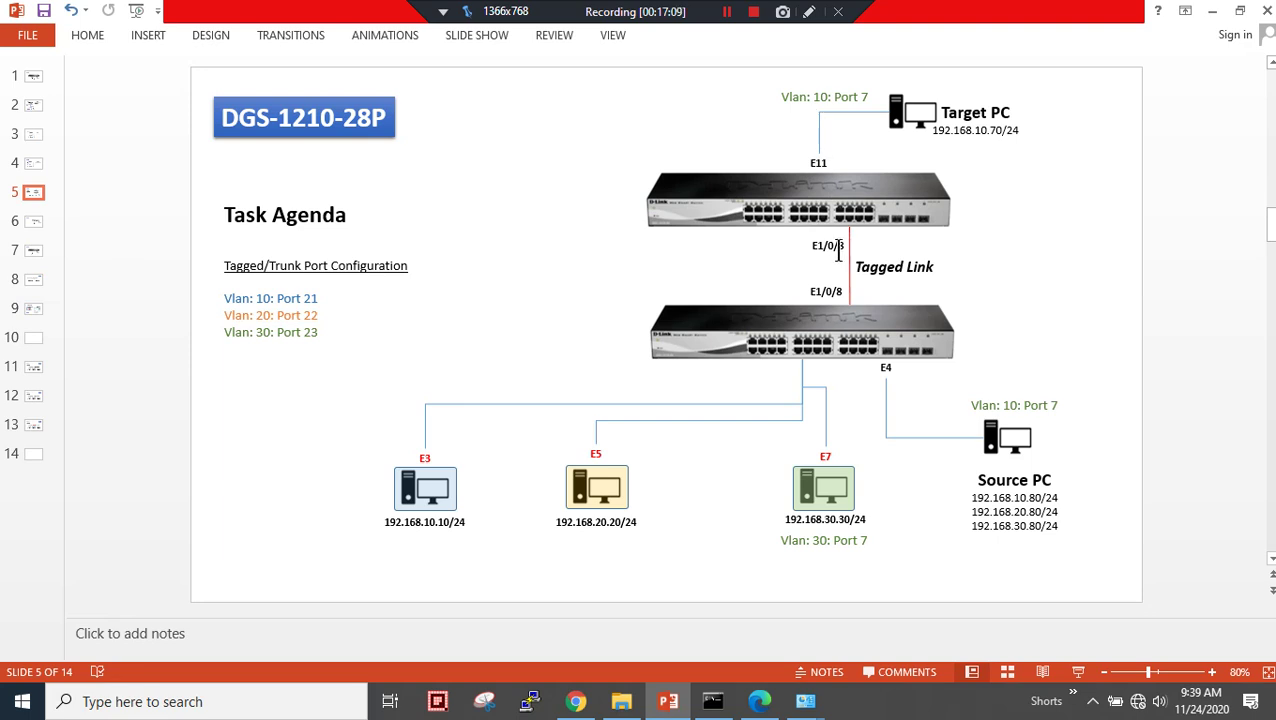
# - Load the second switch at 192.168.0.8 in the browser's second tab
pyautogui.click(759, 701)
pyautogui.click(312, 18)
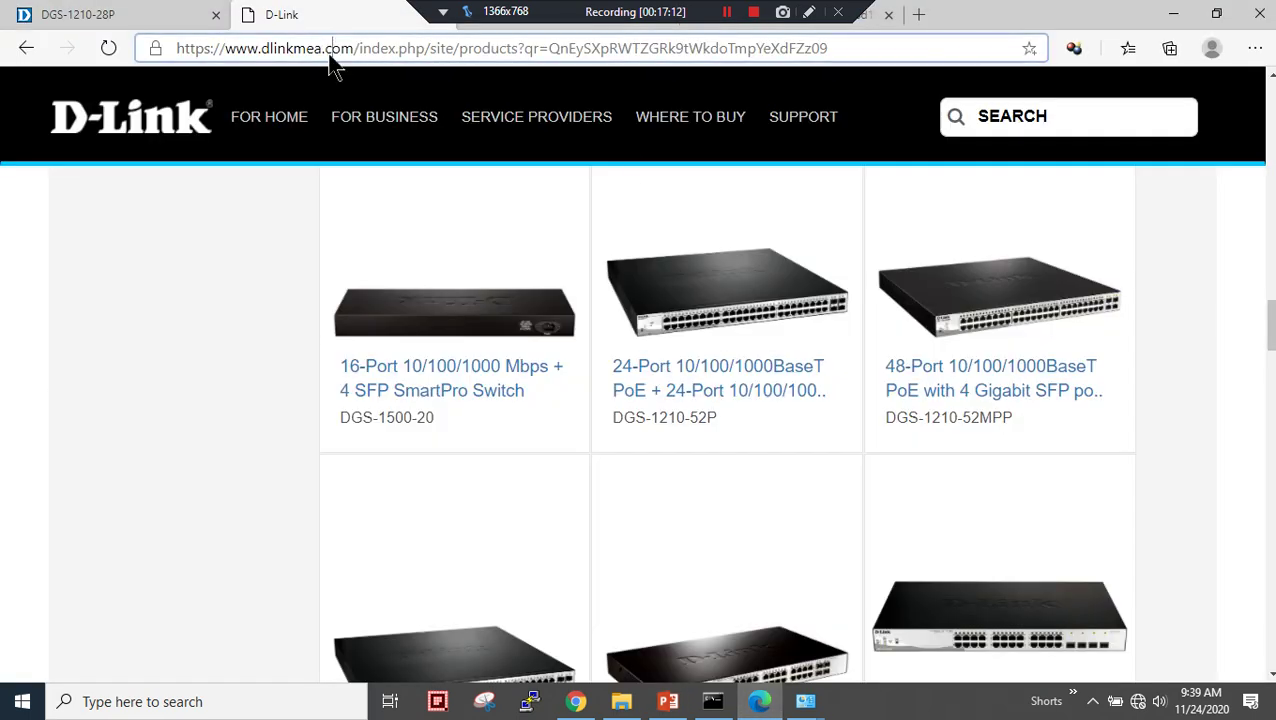
pyautogui.click(328, 50)
pyautogui.write('192')
pyautogui.press('End')
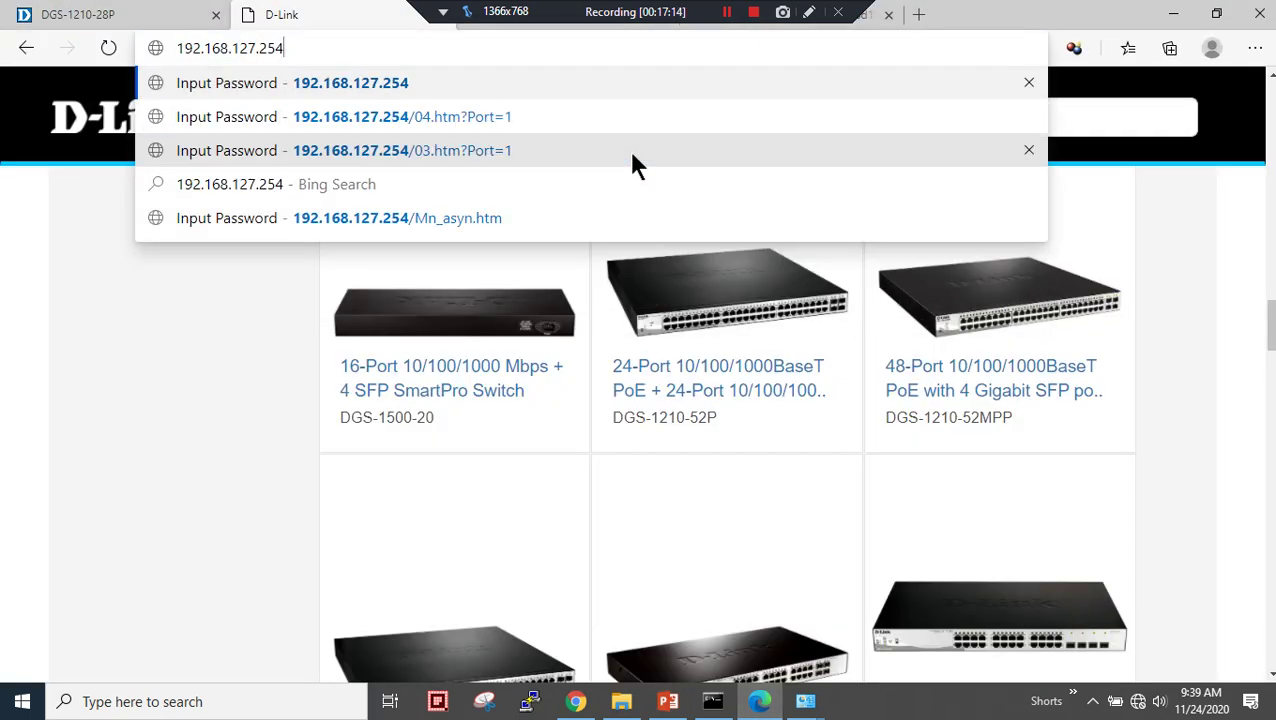
pyautogui.press('BackSpace')
pyautogui.press('BackSpace')
pyautogui.press('BackSpace')
pyautogui.press('BackSpace')
pyautogui.press('BackSpace')
pyautogui.press('BackSpace')
pyautogui.press('BackSpace')
pyautogui.write('0.8')
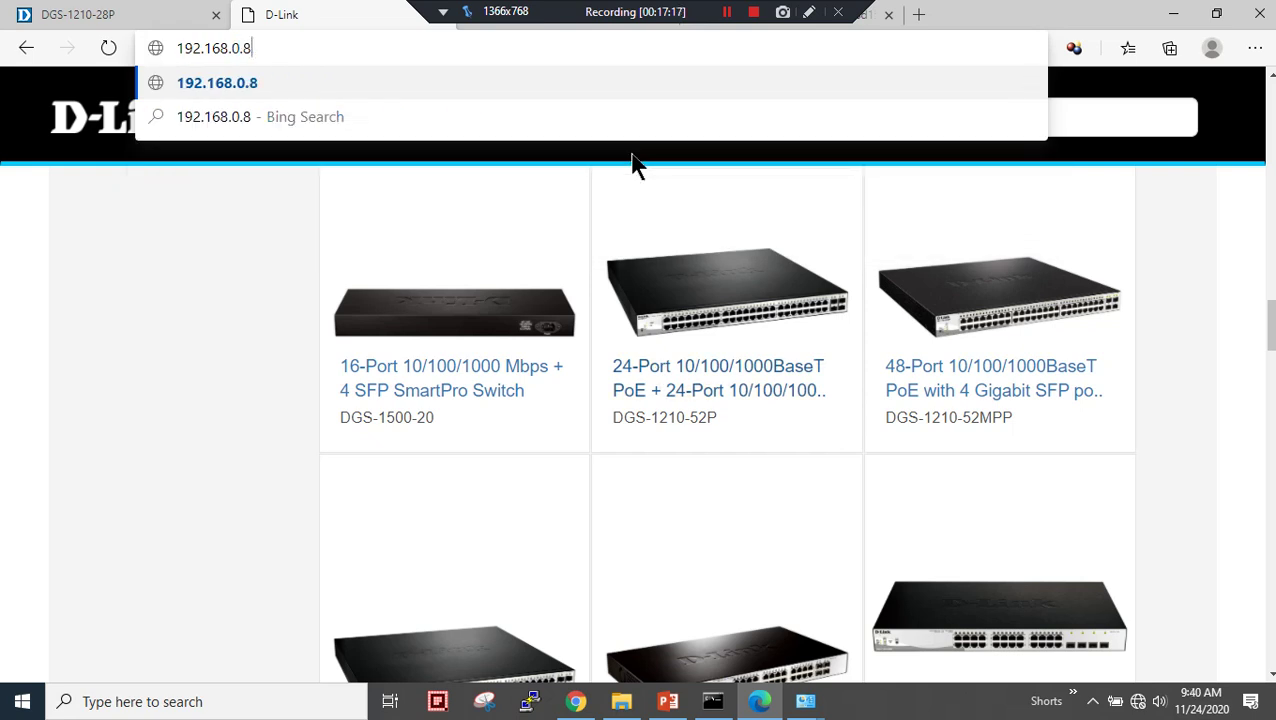
pyautogui.press('Return')
# - Log in with the switch password, decline saving it, and open VLAN > 802.1Q VLAN
pyautogui.write('admin')
pyautogui.press('Tab')
pyautogui.click(578, 370)
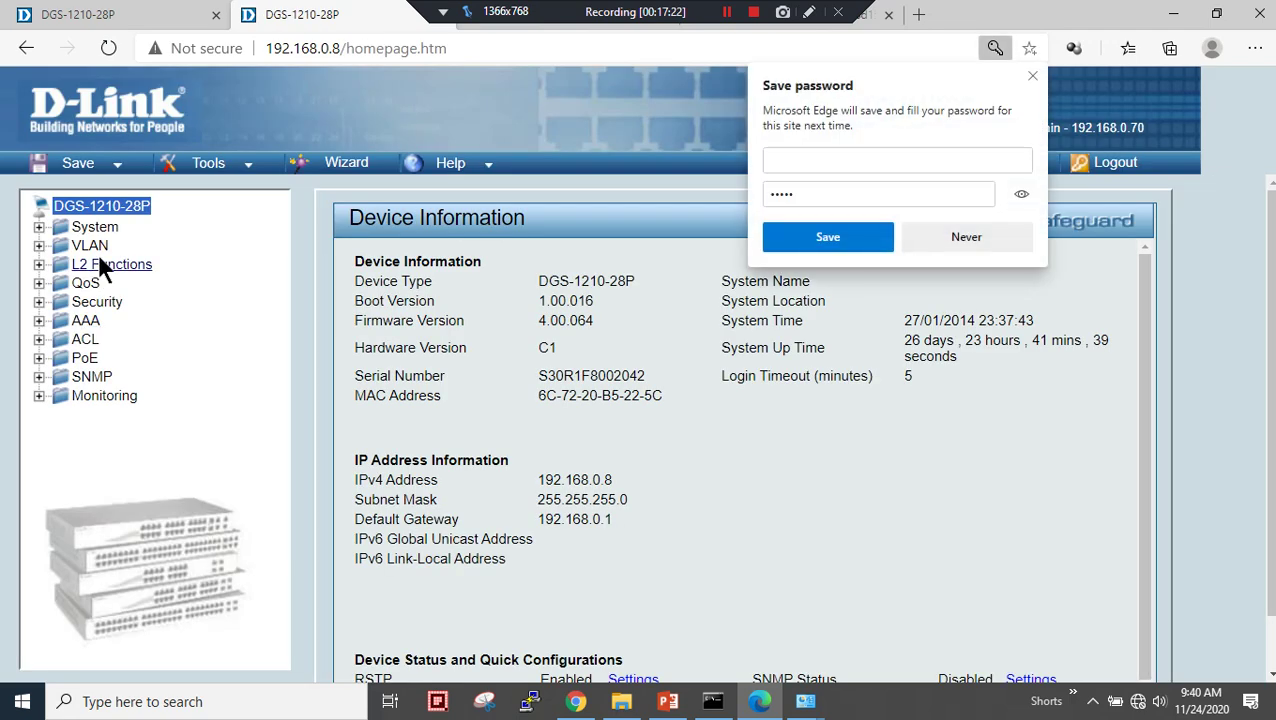
pyautogui.click(945, 240)
pyautogui.click(98, 253)
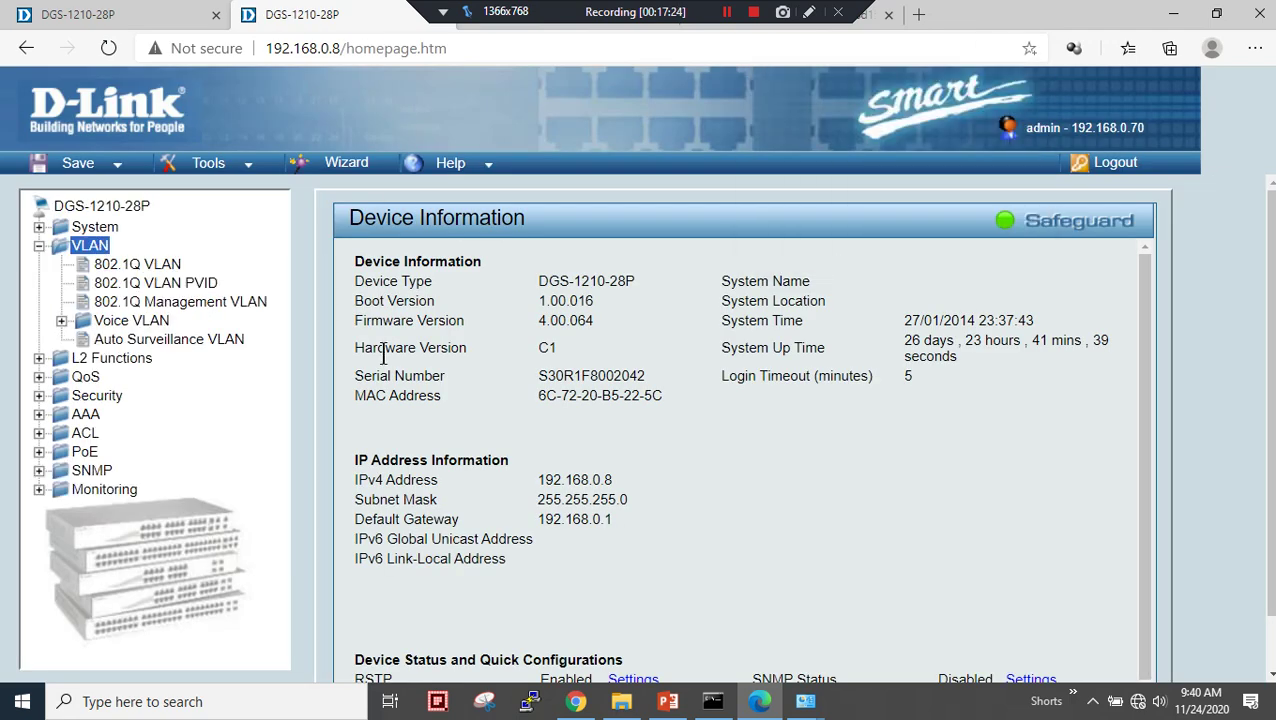
pyautogui.click(150, 266)
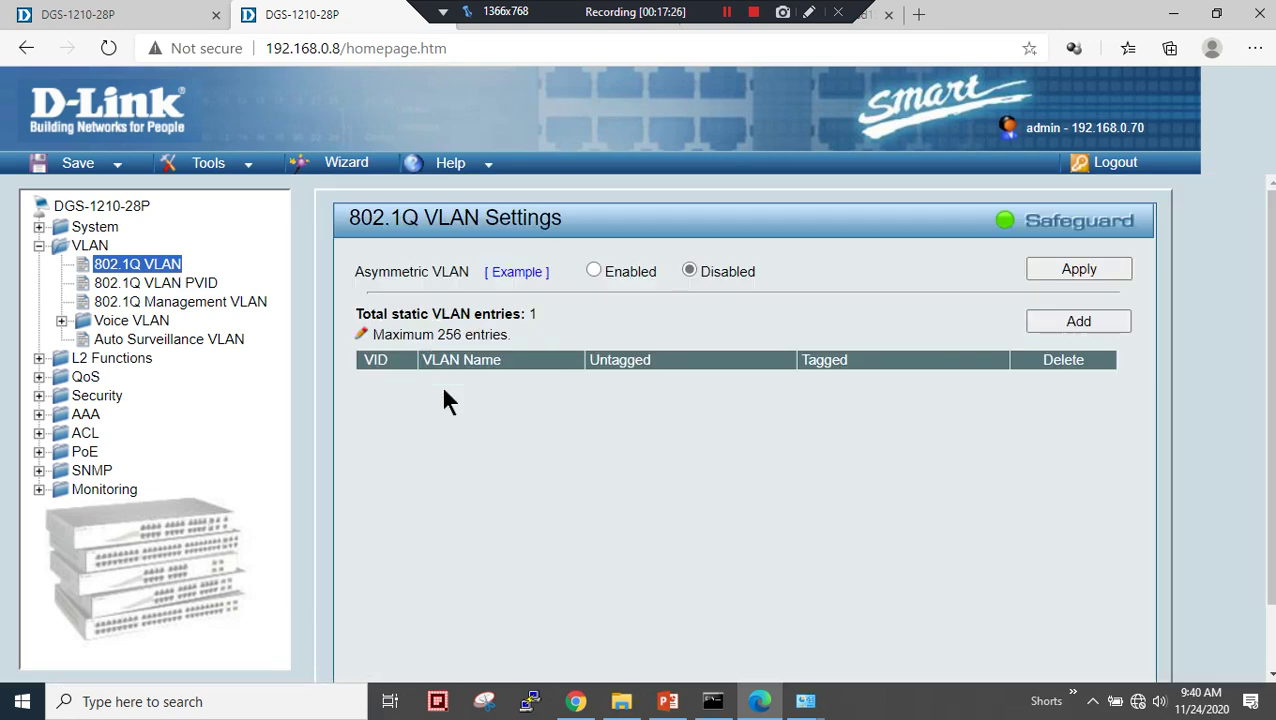
# - Create VLAN VID 10 named VLAN10 on the second switch
pyautogui.click(1070, 321)
pyautogui.click(578, 268)
pyautogui.rightClick(578, 268)
pyautogui.press('Escape')
pyautogui.click(566, 262)
pyautogui.click(562, 284)
pyautogui.click(562, 288)
pyautogui.click(557, 318)
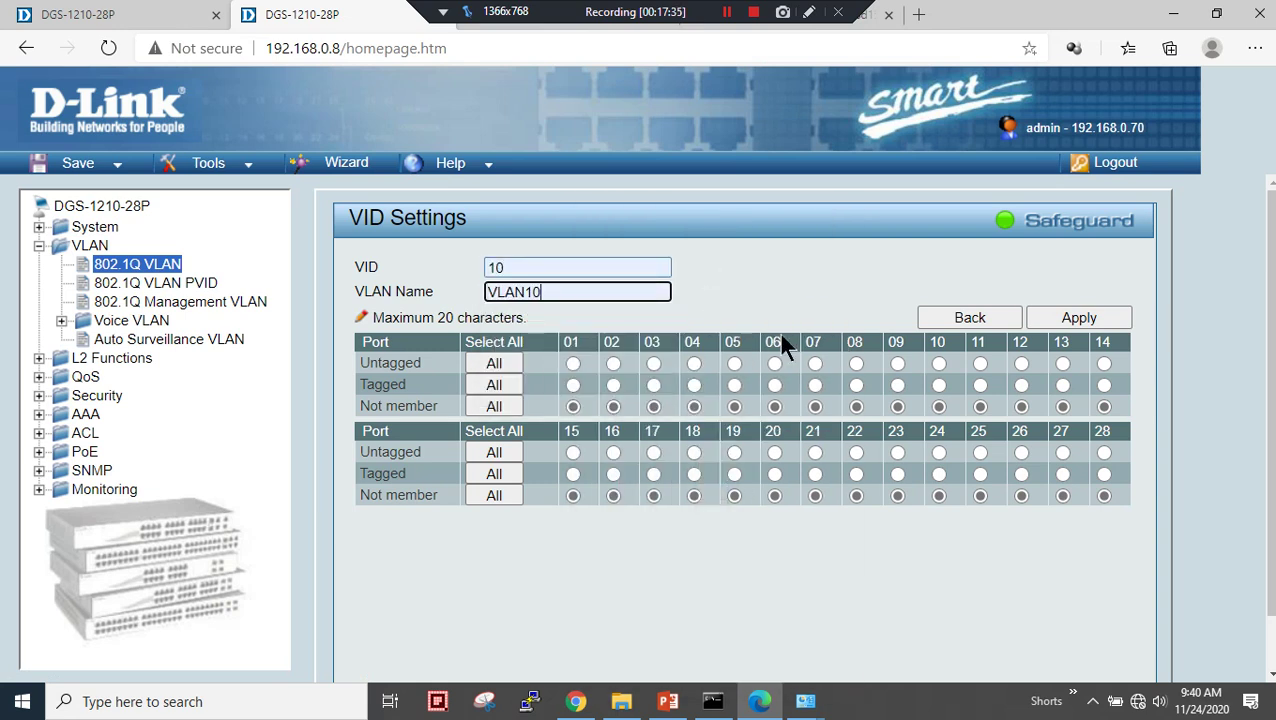
pyautogui.click(1090, 318)
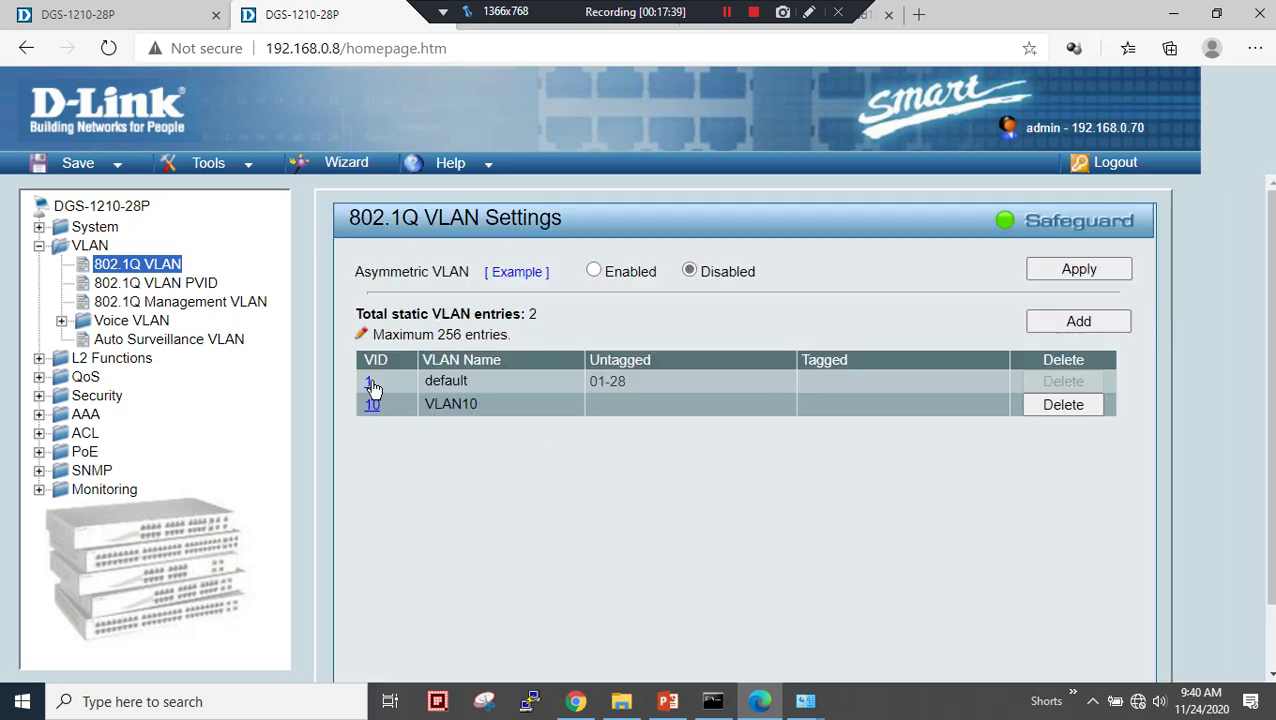
# - Set port 11 to Not Member in default VLAN 1 and apply
pyautogui.click(370, 385)
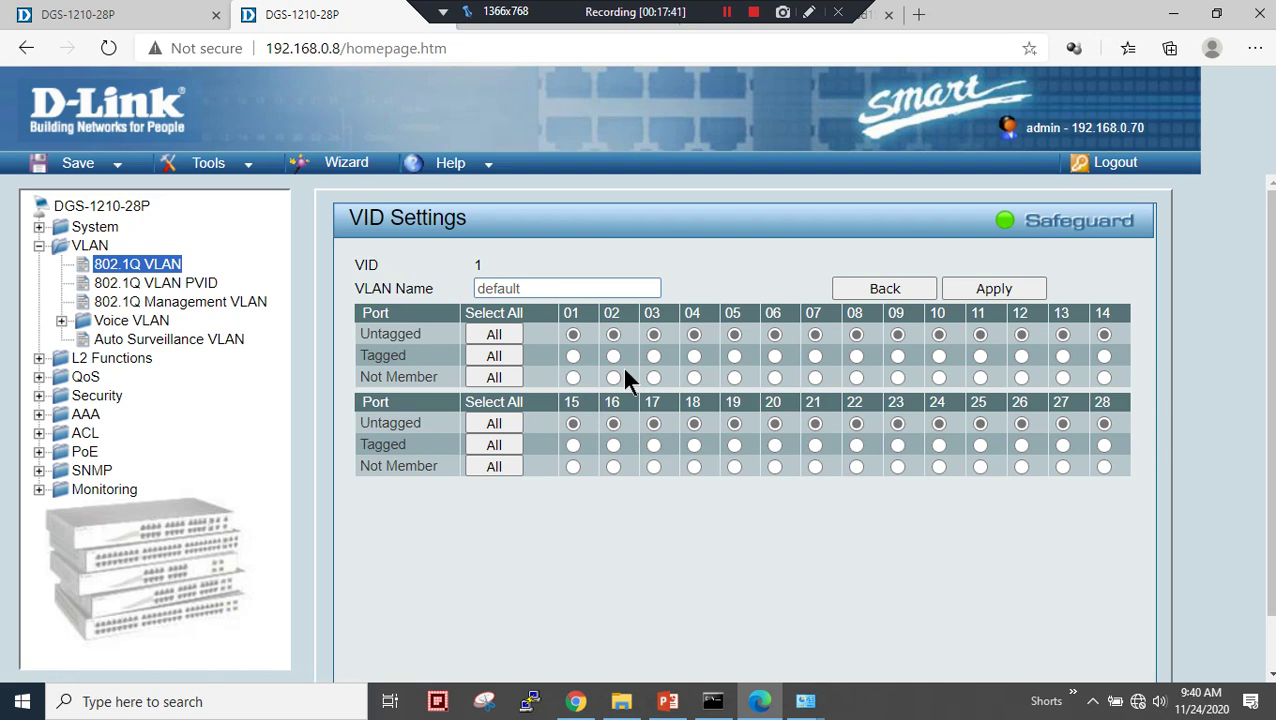
pyautogui.click(668, 701)
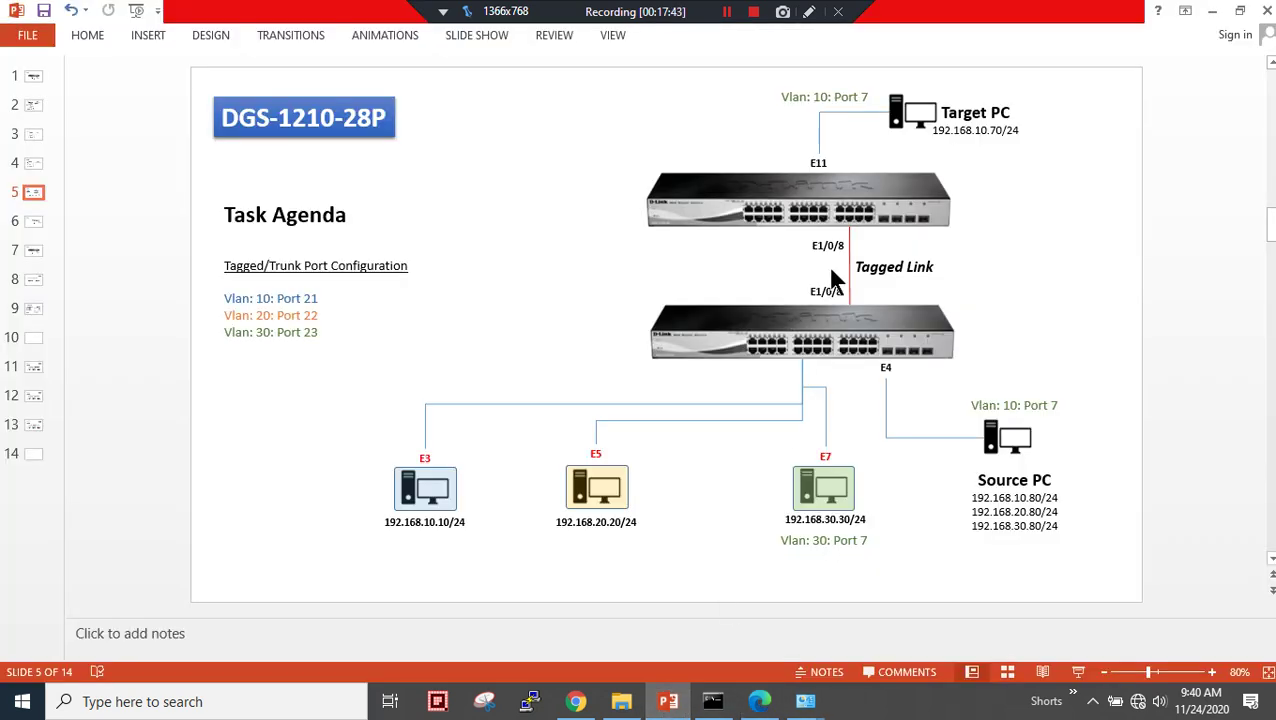
pyautogui.click(1213, 22)
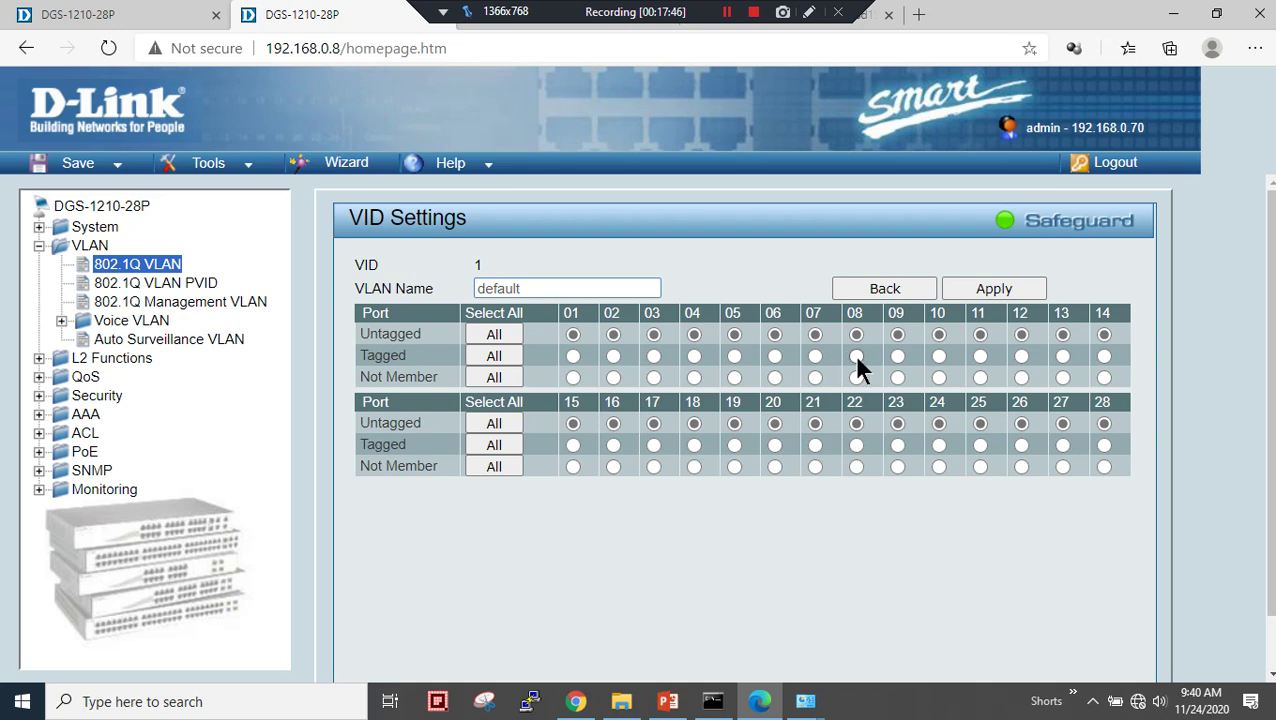
pyautogui.click(980, 377)
pyautogui.click(996, 292)
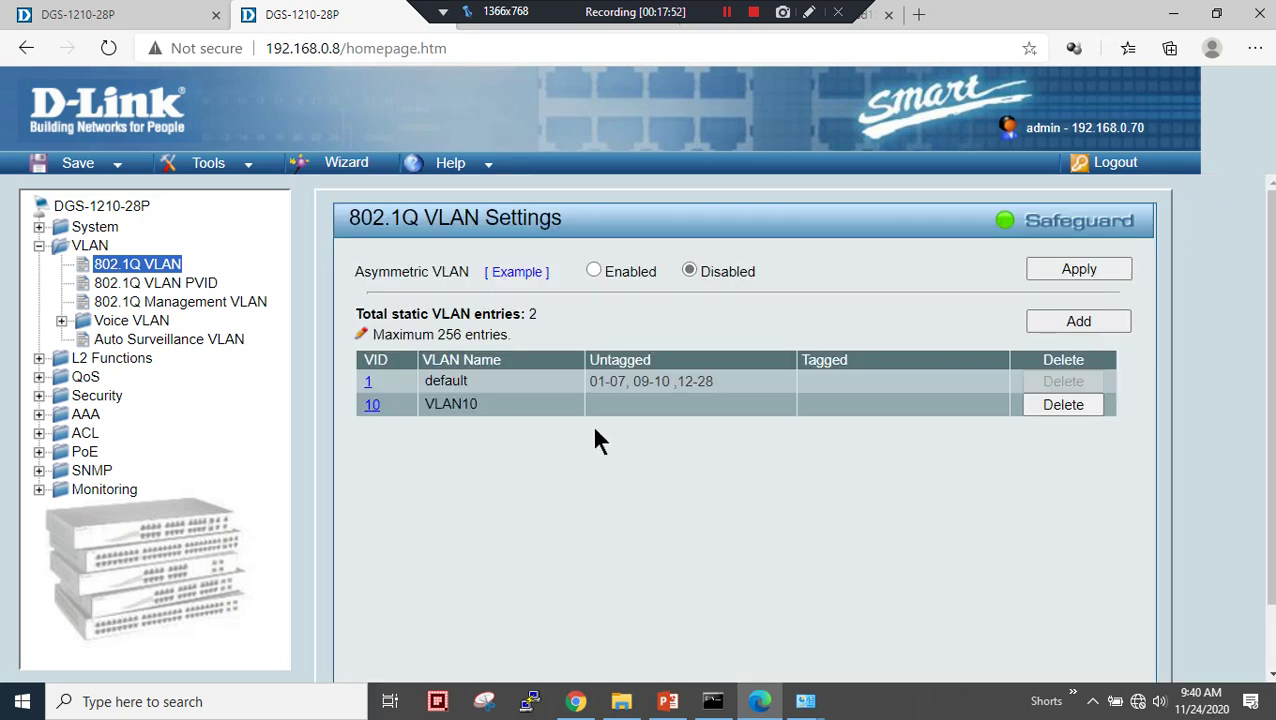
pyautogui.click(371, 405)
# - After checking the diagram slide, make port 08 tagged on VLAN10 and apply
pyautogui.click(667, 701)
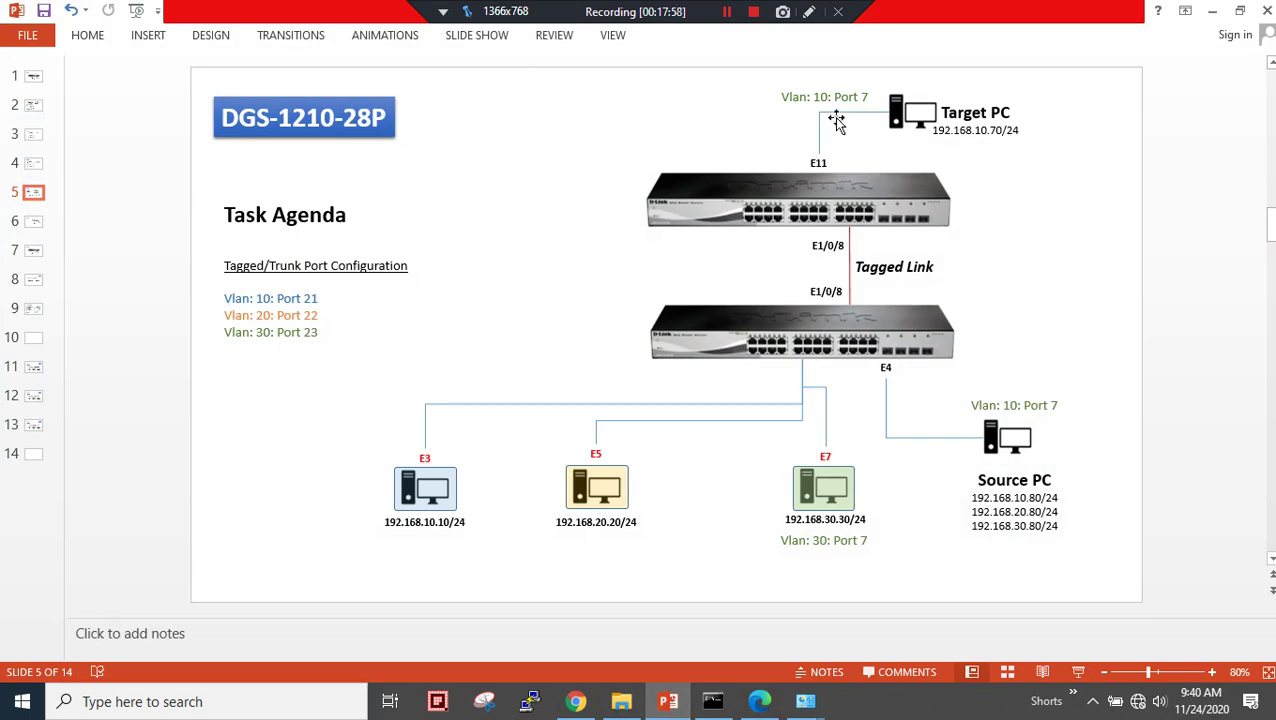
pyautogui.click(1212, 10)
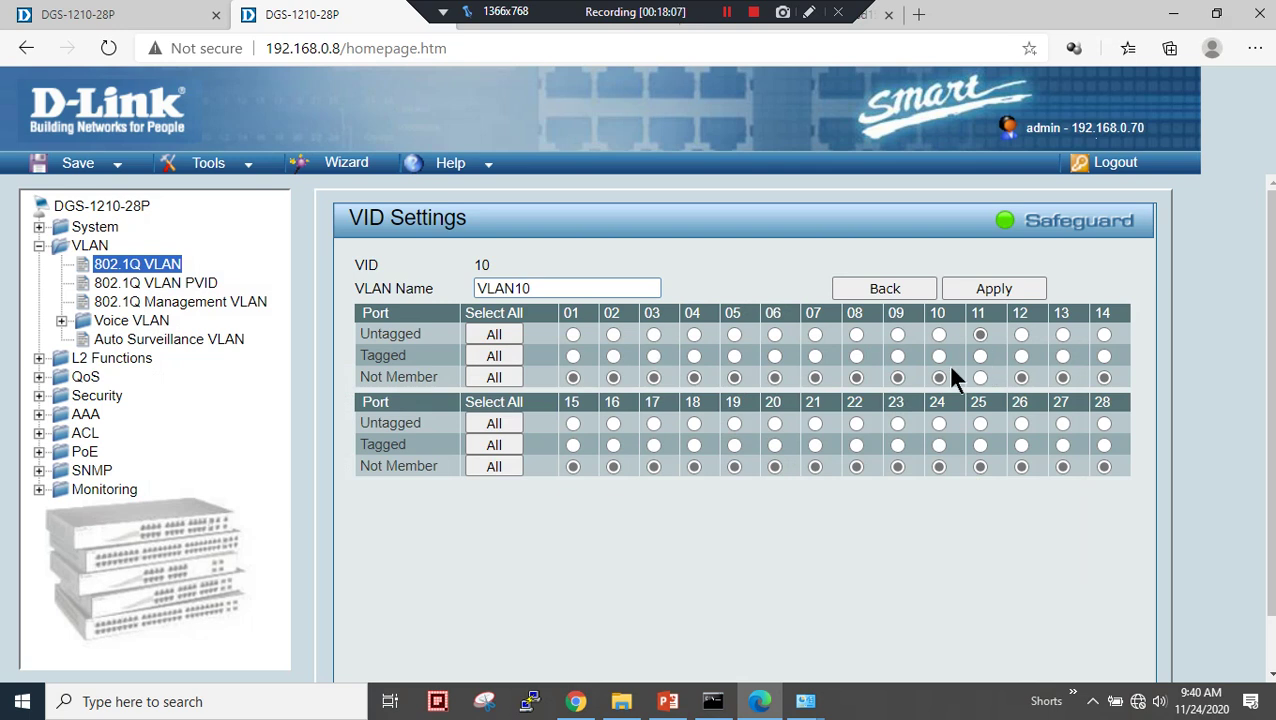
pyautogui.click(856, 356)
pyautogui.click(978, 296)
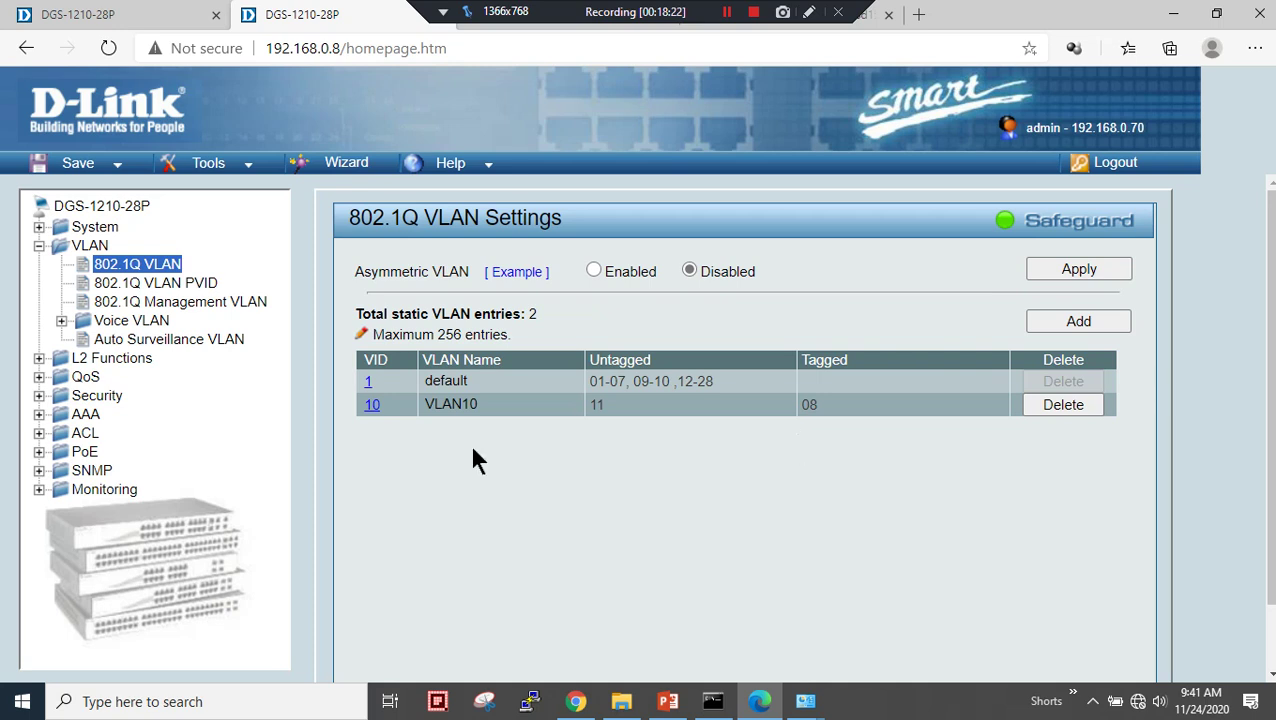
# - Set the spanning tree version to RSTP in STP Global Settings and apply
pyautogui.click(109, 360)
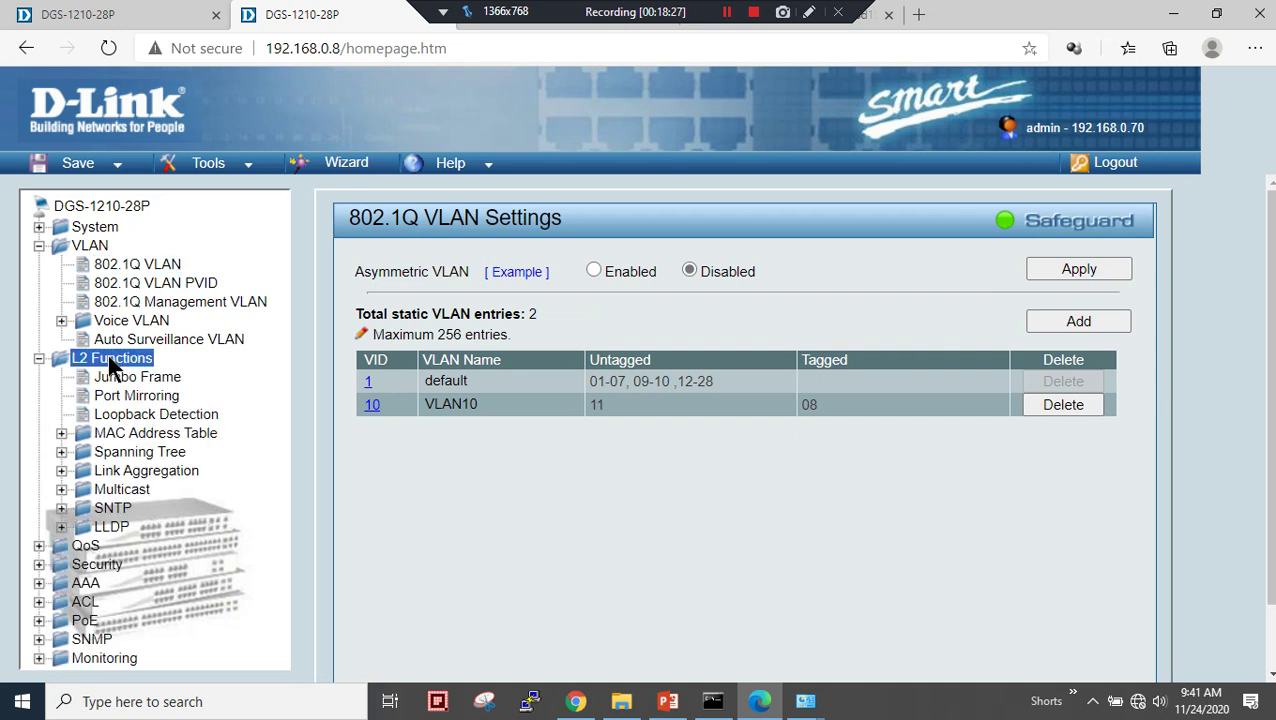
pyautogui.click(138, 455)
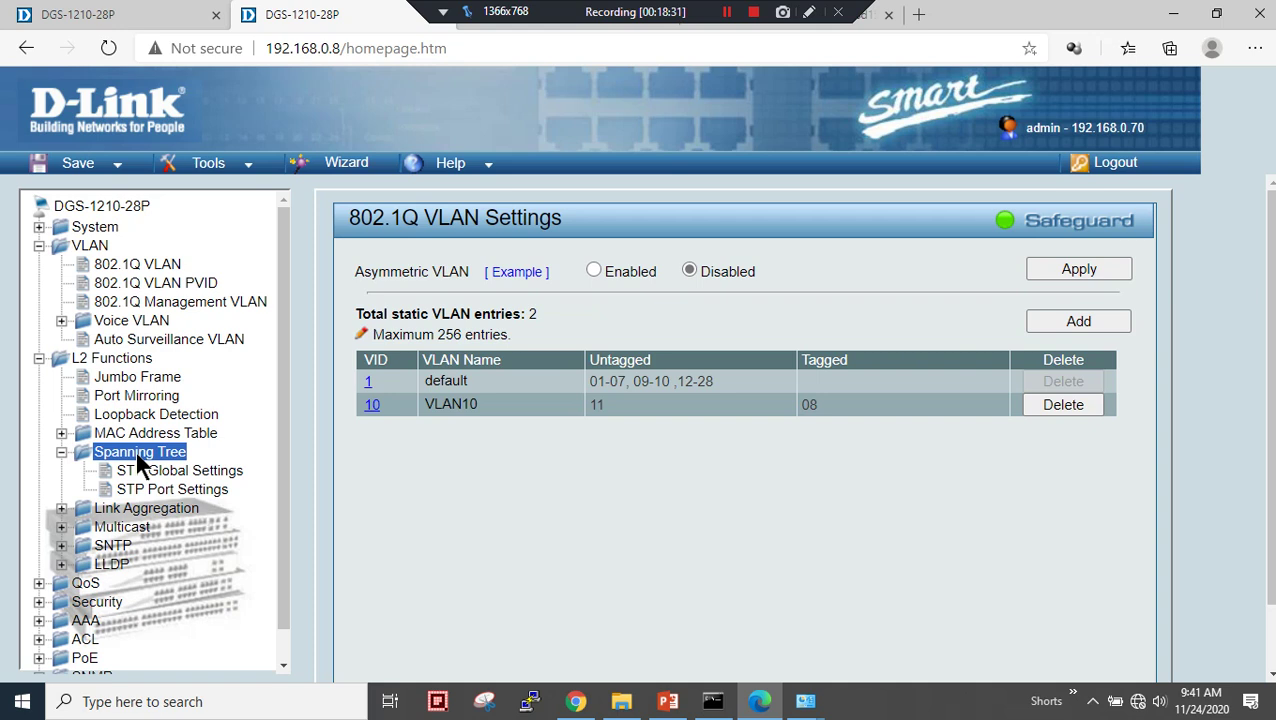
pyautogui.click(160, 474)
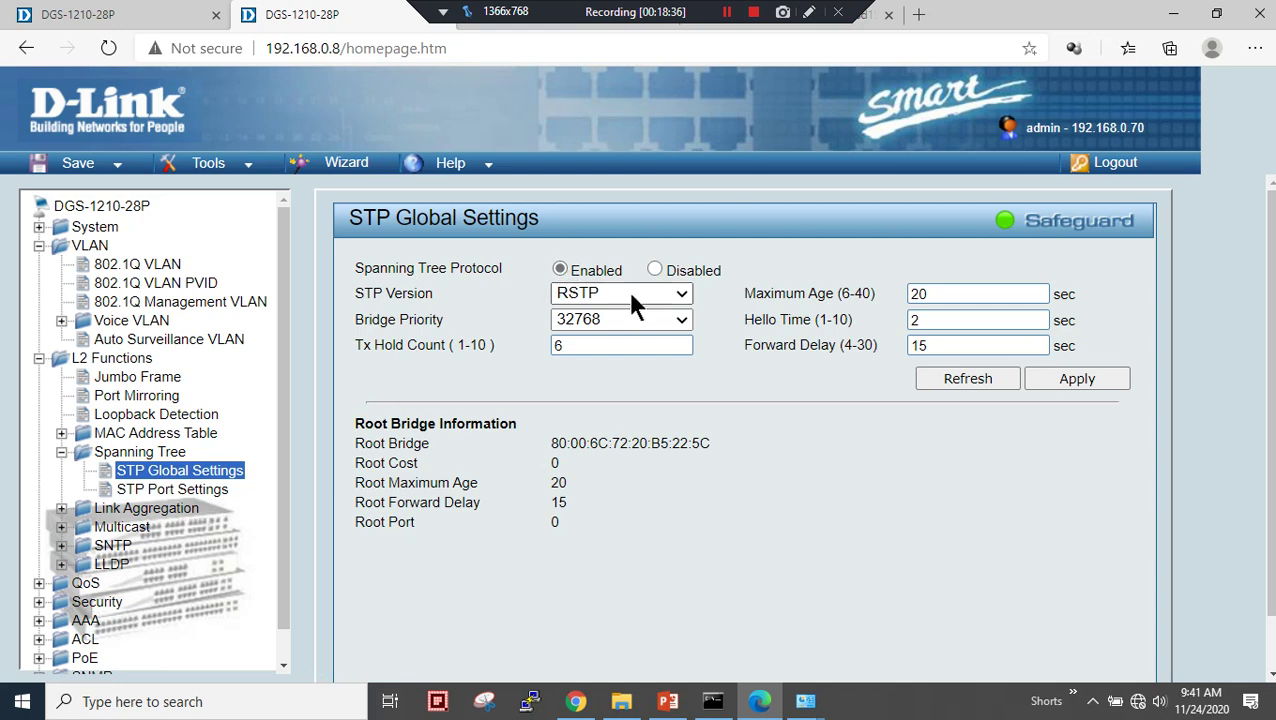
pyautogui.click(681, 294)
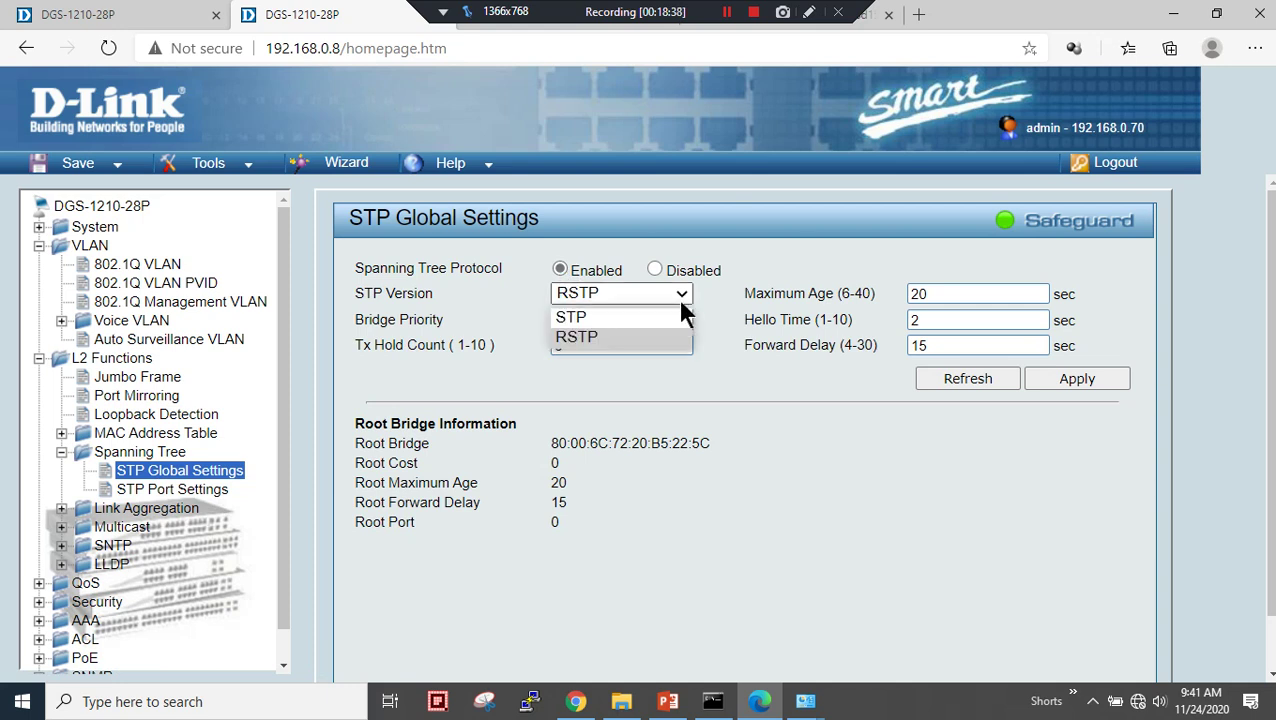
pyautogui.click(621, 335)
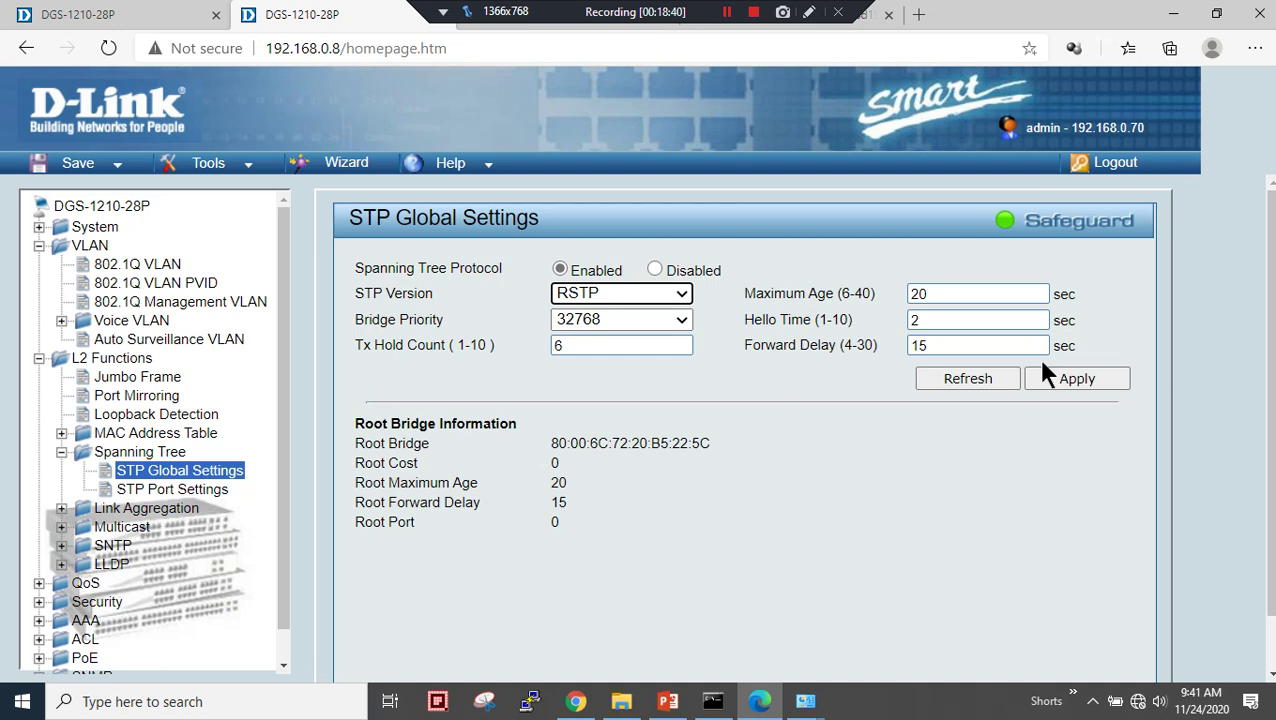
pyautogui.click(1078, 381)
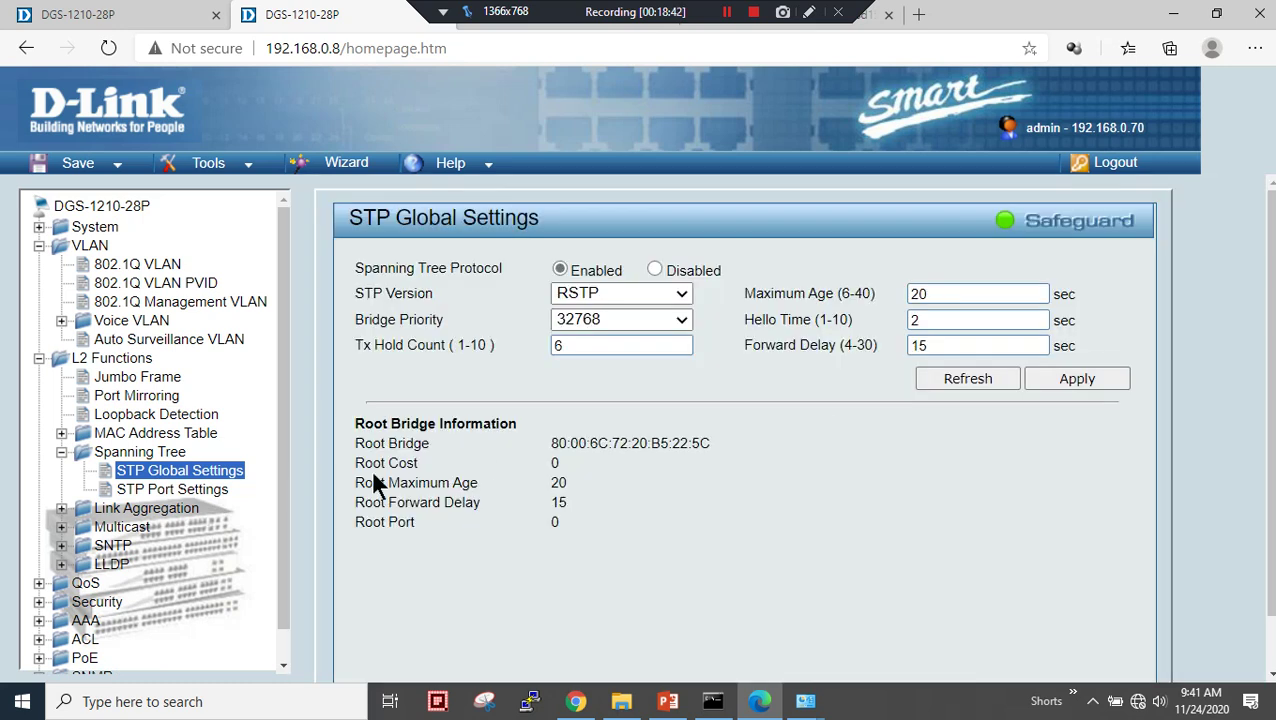
# - Set External Cost 0 for ports 01–28 in STP Port Settings and apply
pyautogui.click(211, 490)
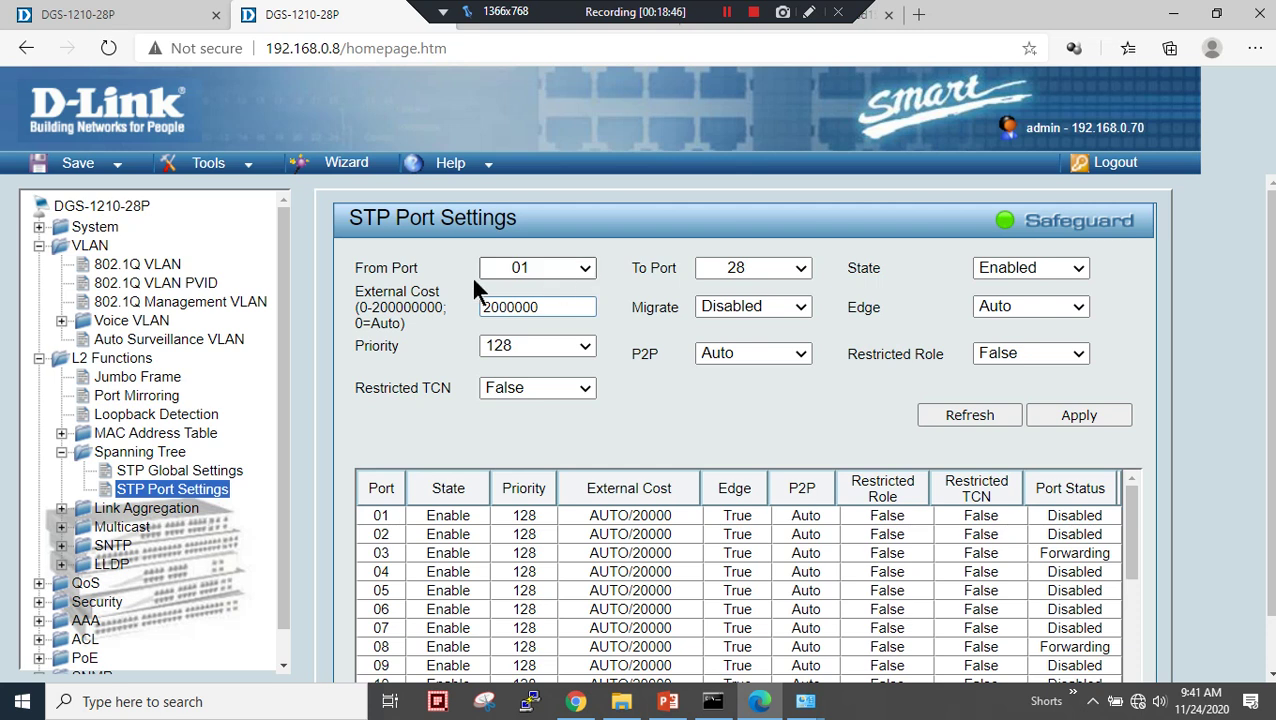
pyautogui.click(538, 313)
pyautogui.moveTo(558, 308); pyautogui.dragTo(433, 328)
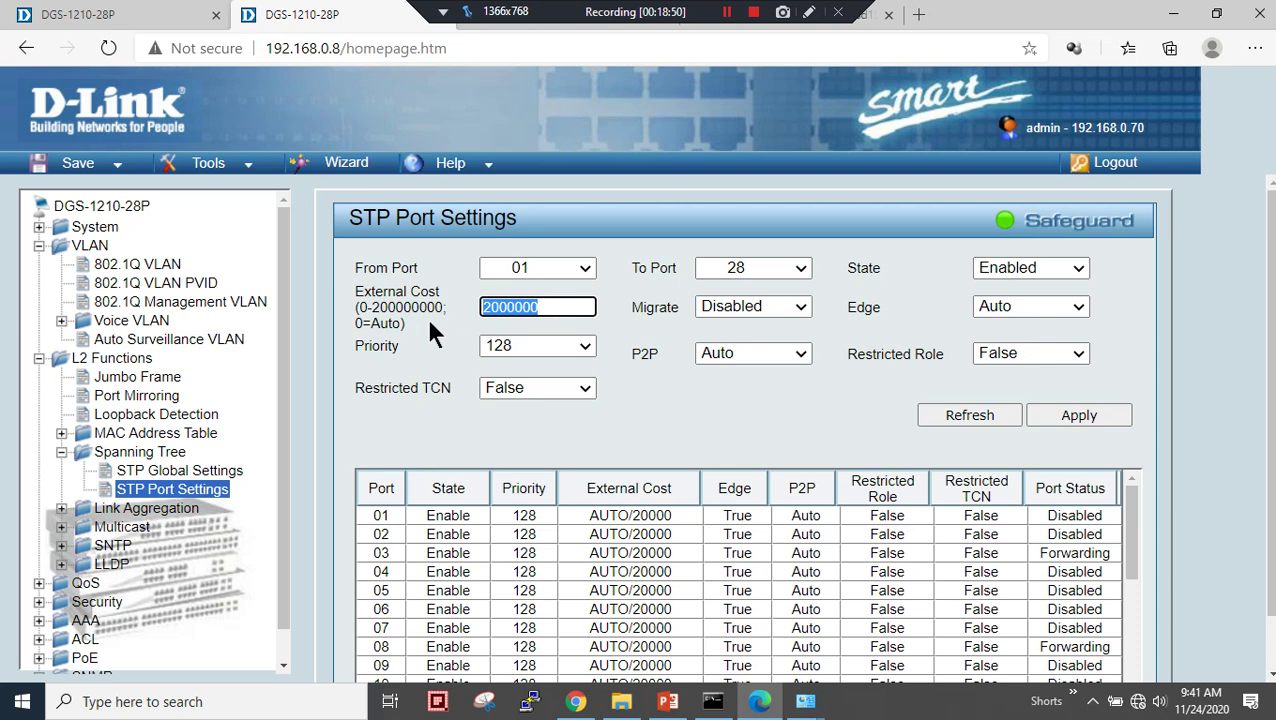
pyautogui.write('0')
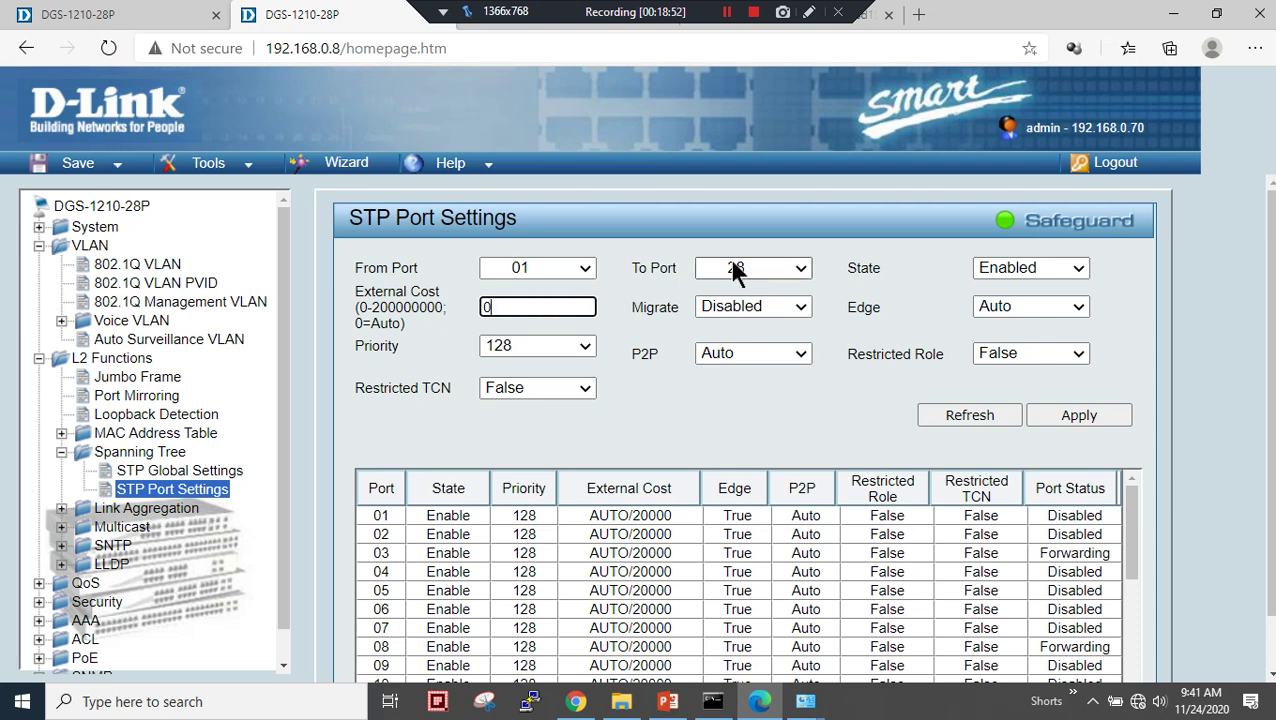
pyautogui.click(567, 268)
pyautogui.click(722, 266)
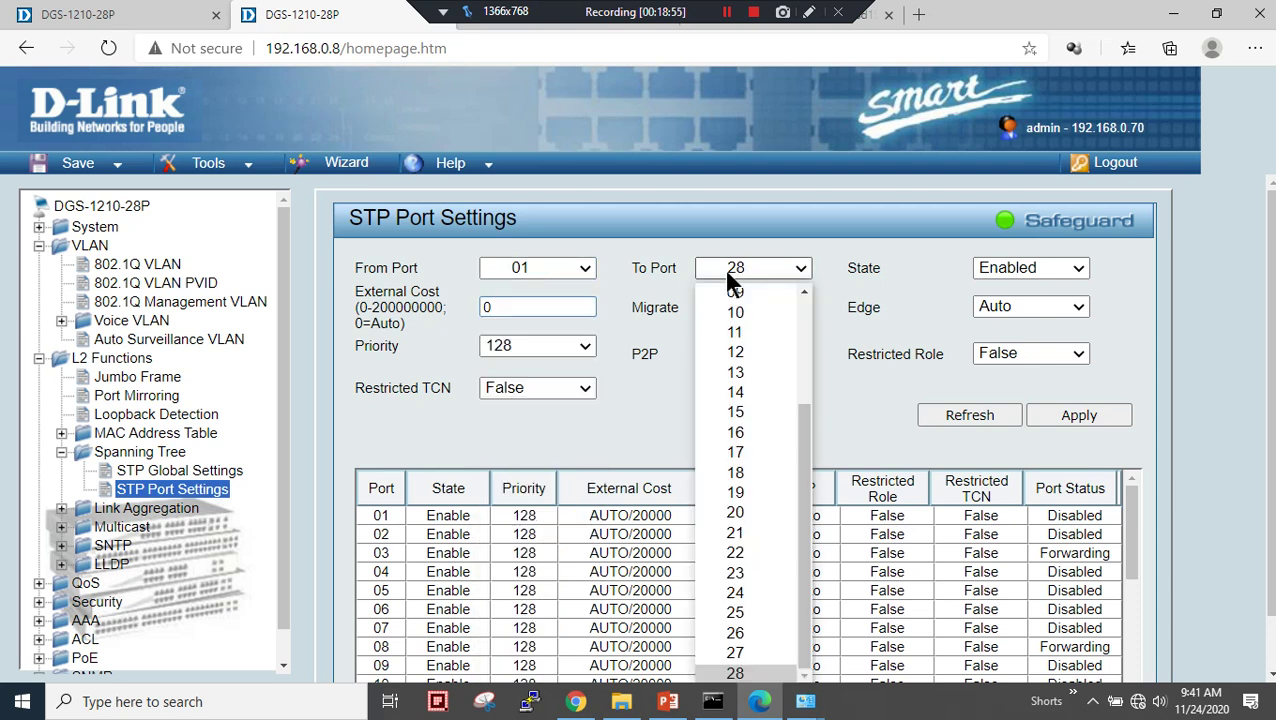
pyautogui.click(727, 274)
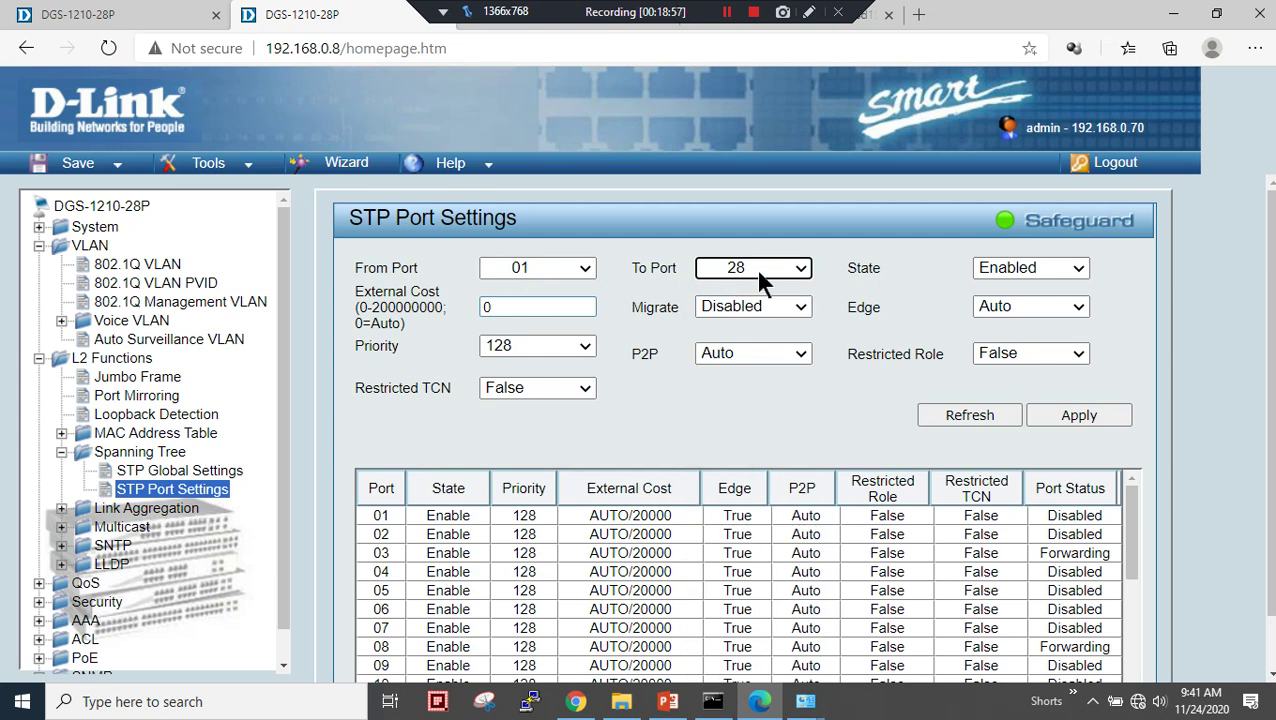
pyautogui.click(1062, 410)
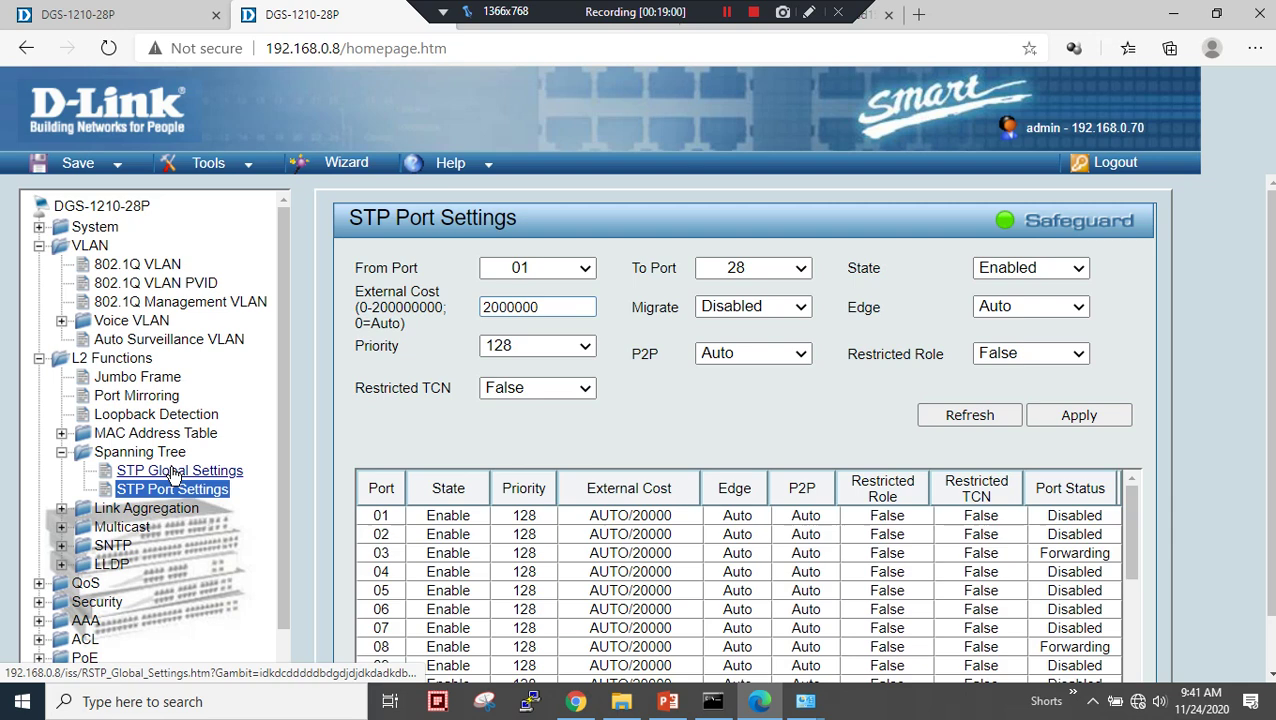
# - Review VLAN10's tagged port 08 in the VLAN list, then ping 192.168.0.7
pyautogui.click(179, 470)
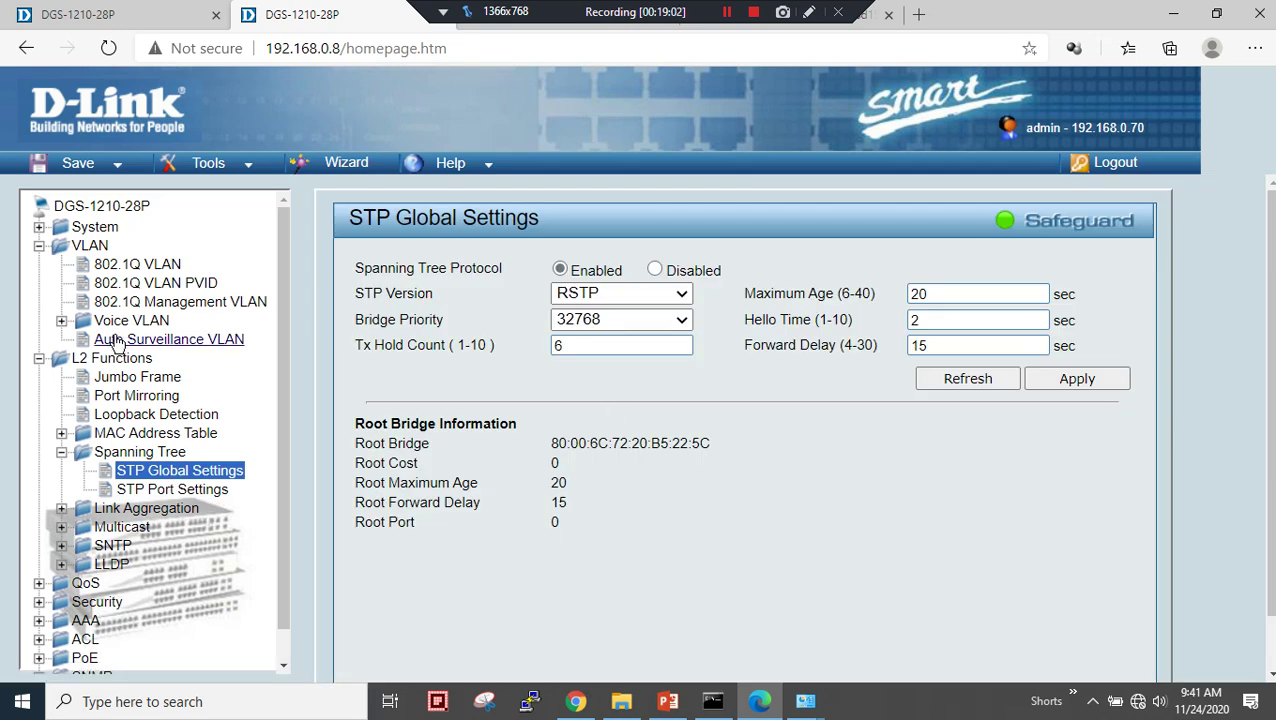
pyautogui.click(135, 264)
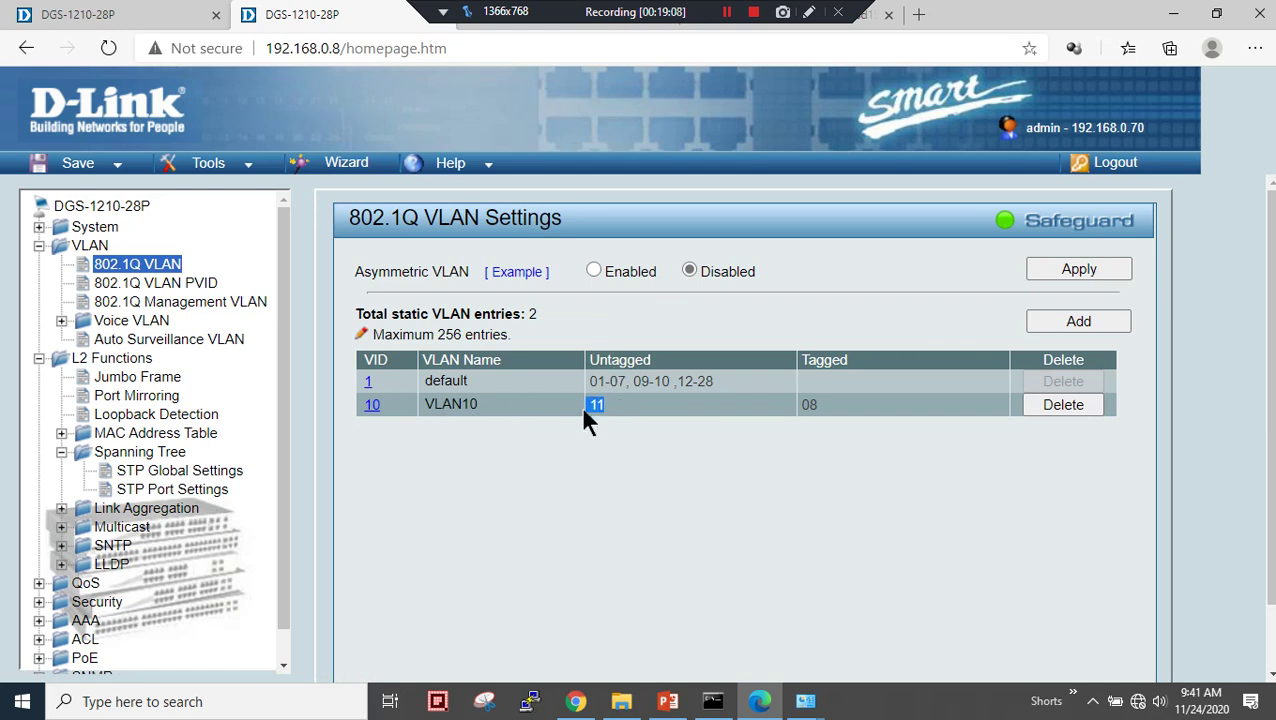
pyautogui.moveTo(815, 412); pyautogui.dragTo(803, 412)
pyautogui.click(726, 13)
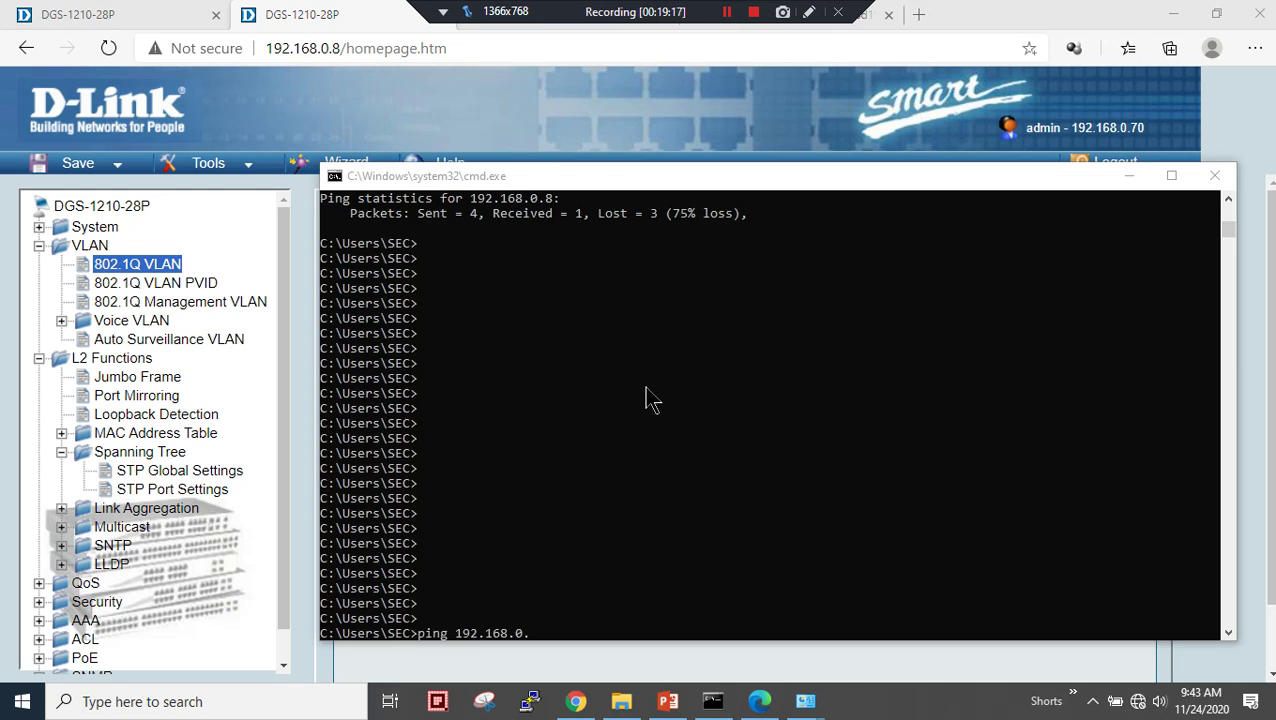
pyautogui.click(749, 580)
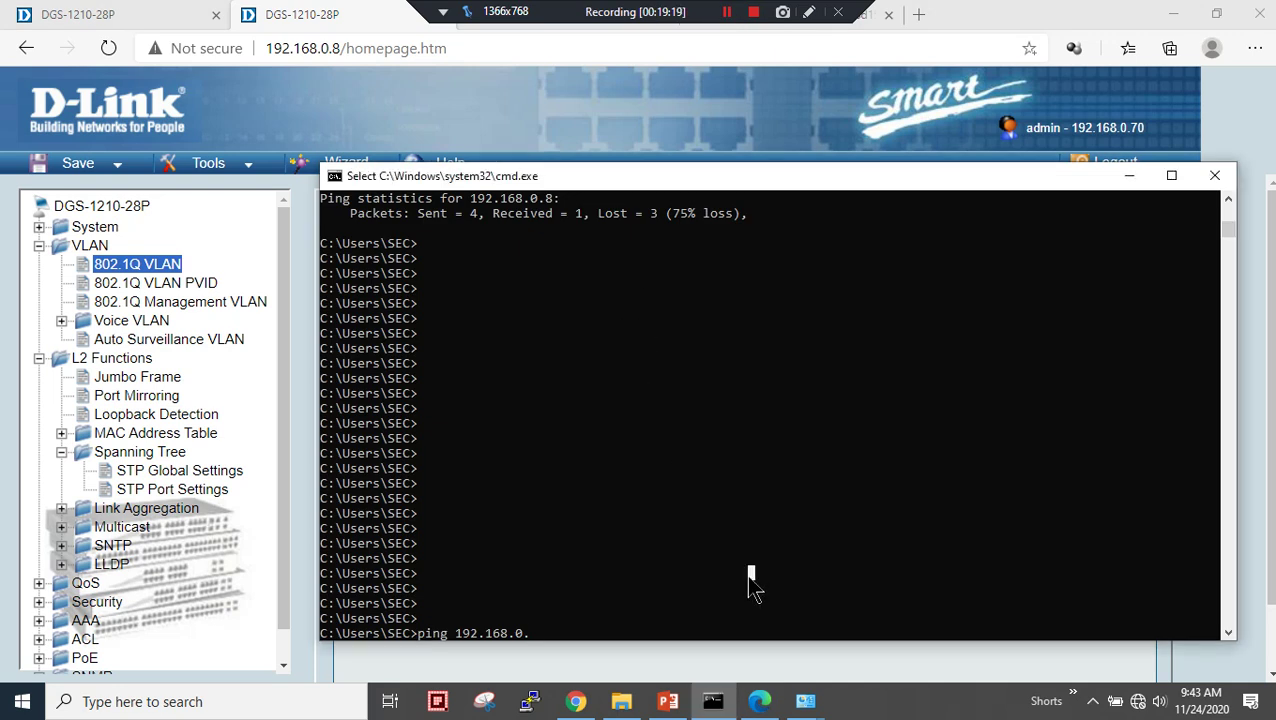
pyautogui.write('7')
pyautogui.press('Return')
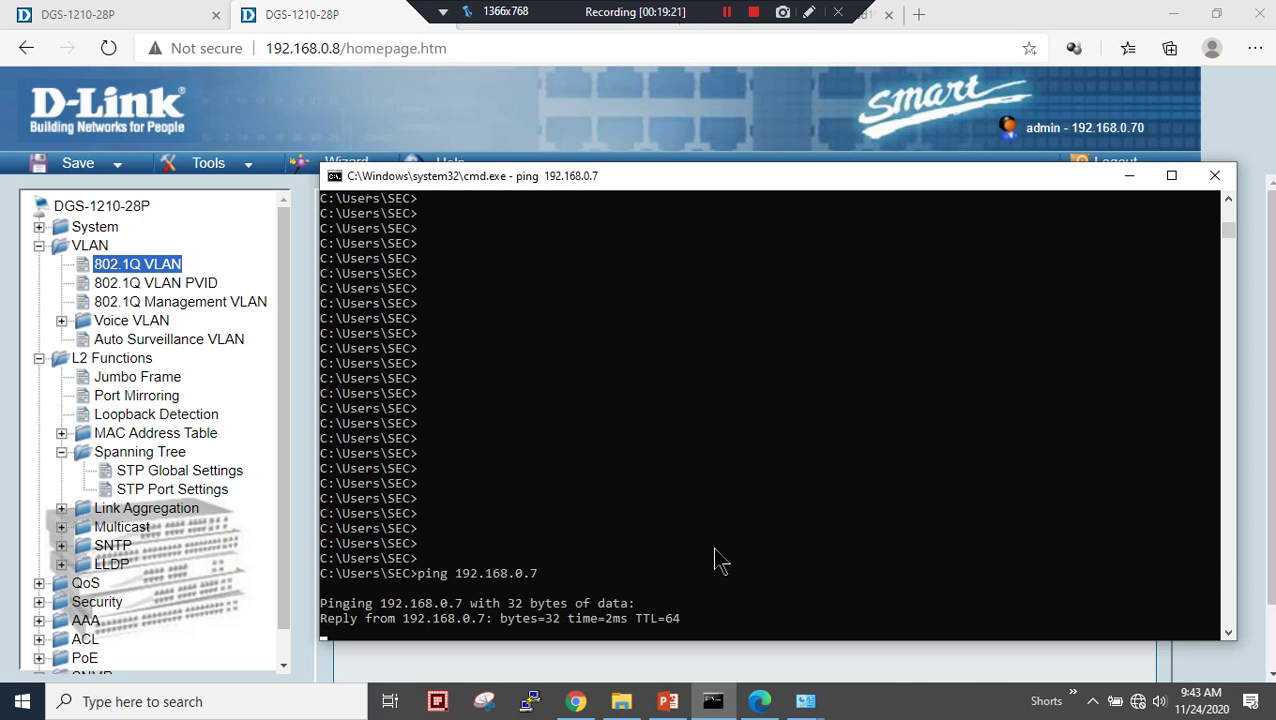
# - Log back into switch 192.168.0.7 after the session timeout and exit the Smart Wizard
pyautogui.click(157, 20)
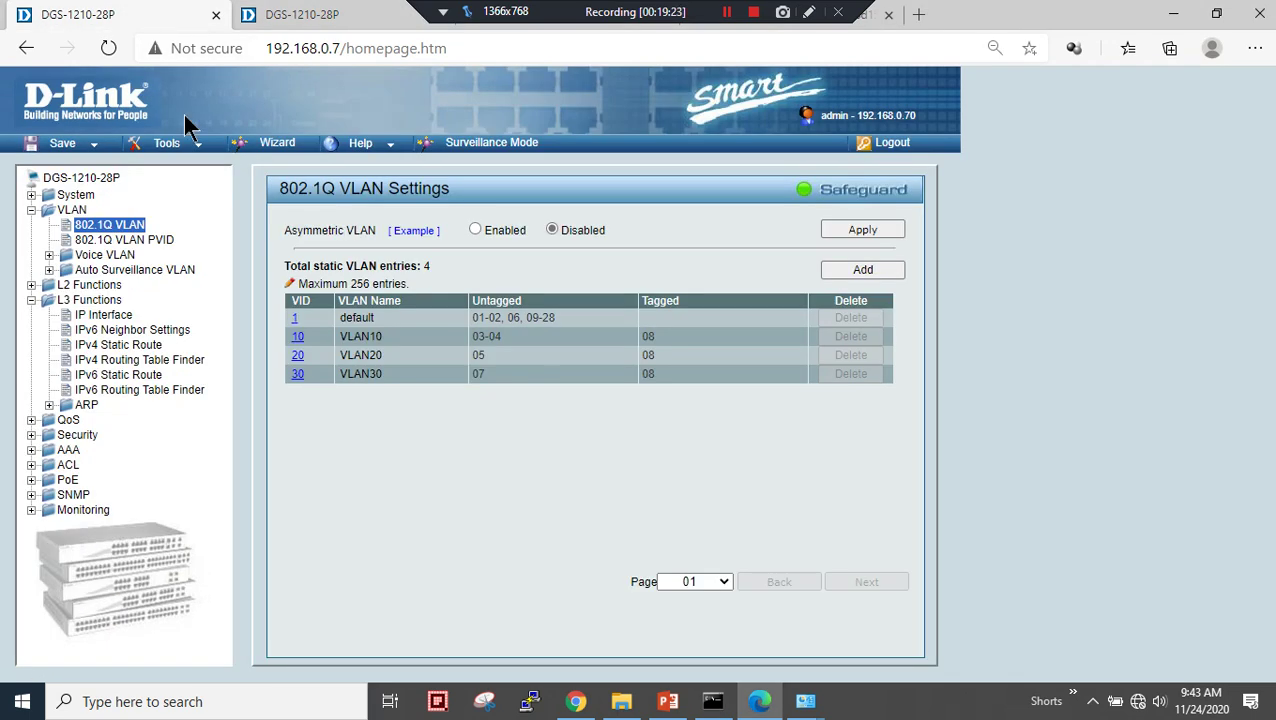
pyautogui.click(99, 286)
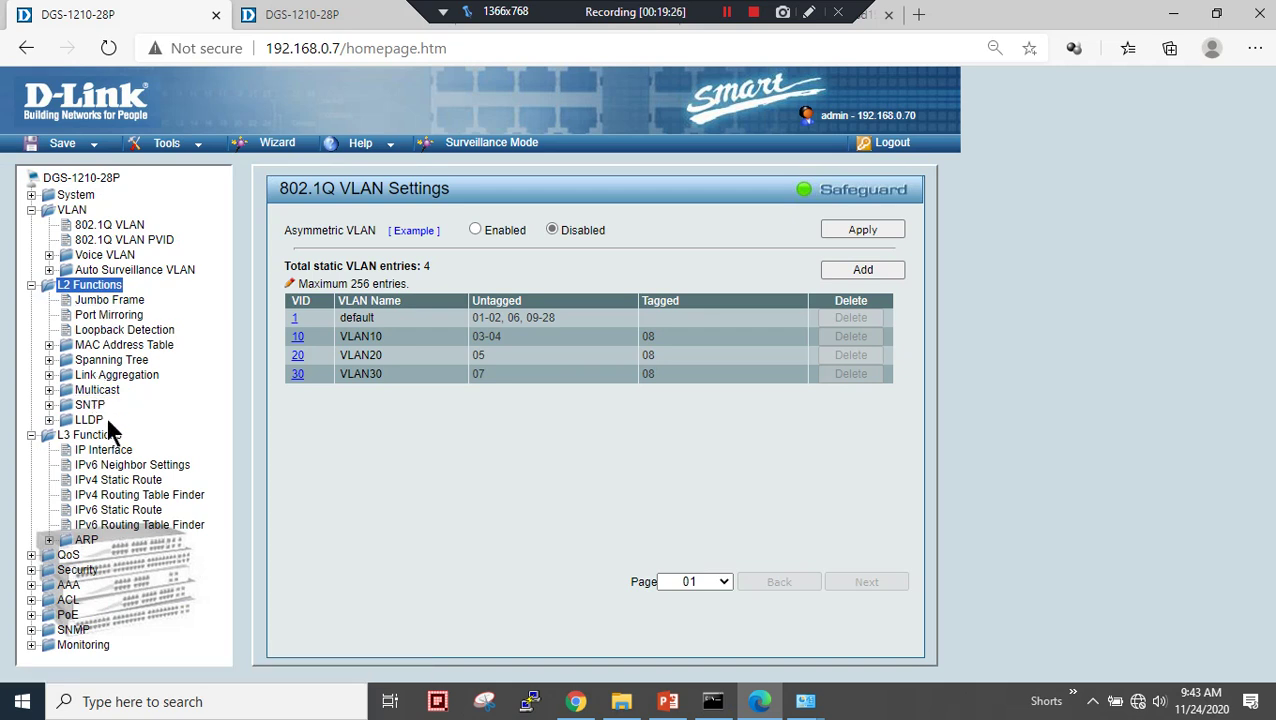
pyautogui.click(112, 360)
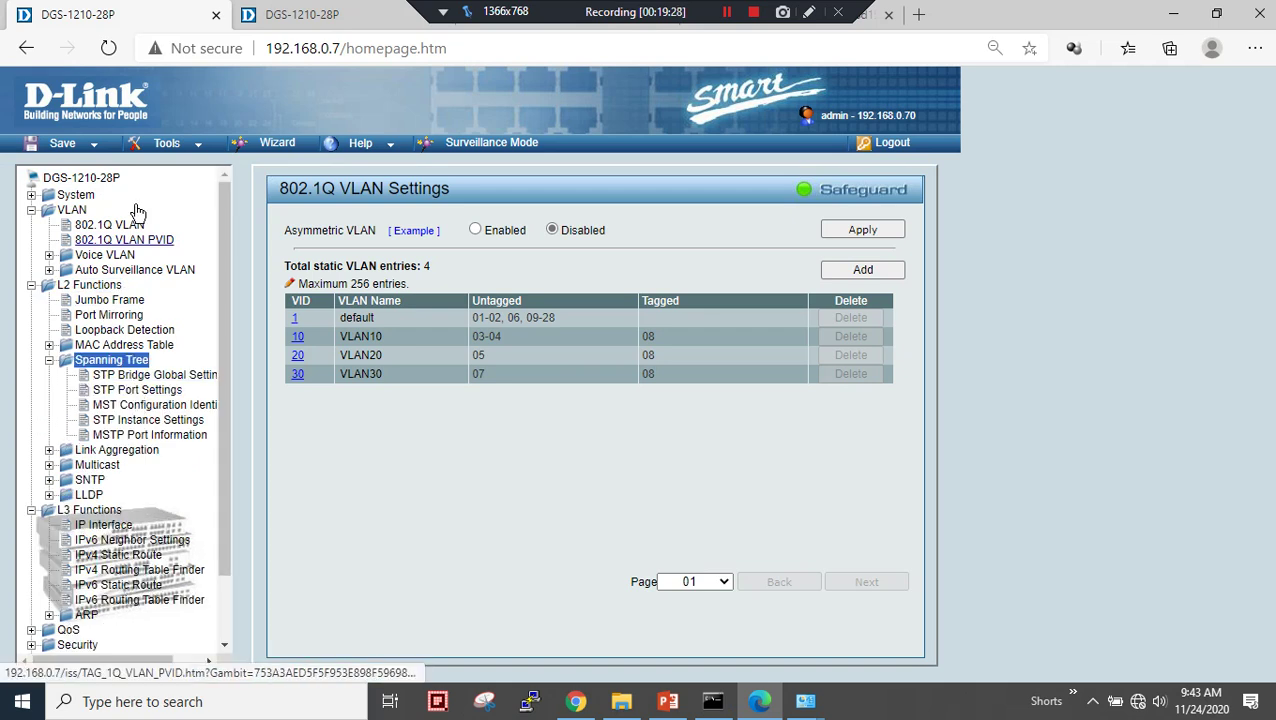
pyautogui.click(166, 377)
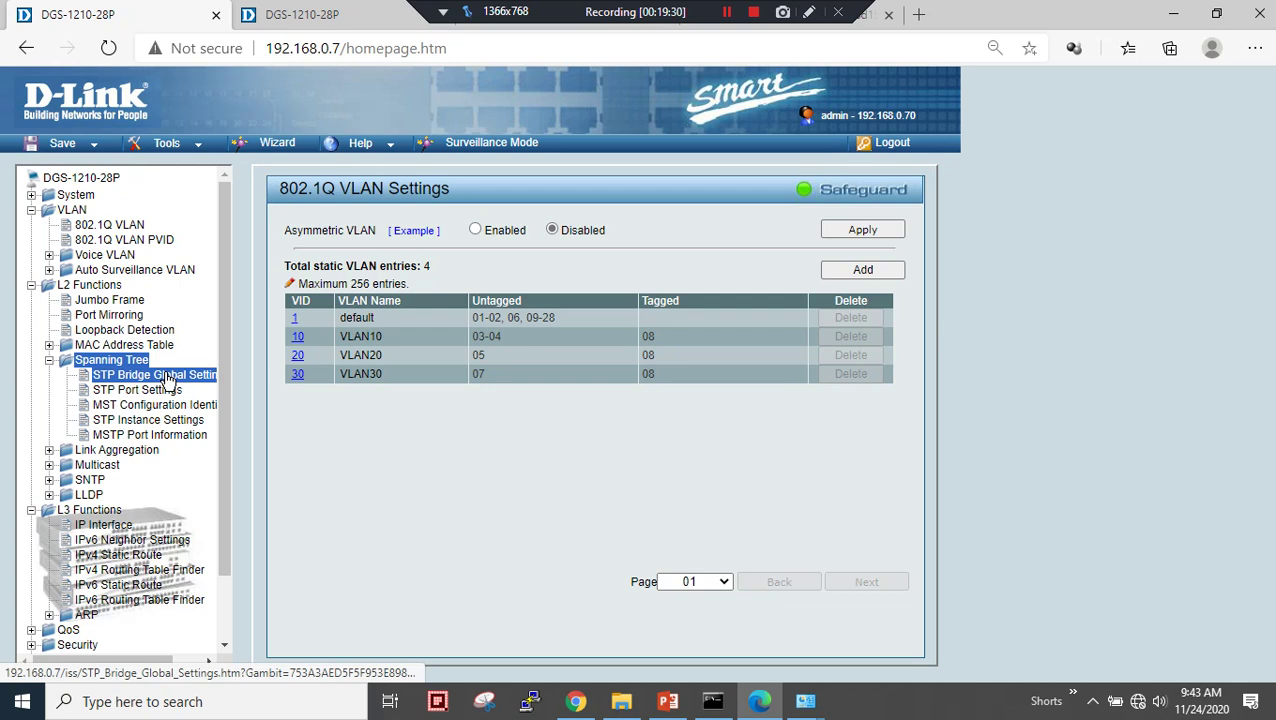
pyautogui.click(556, 421)
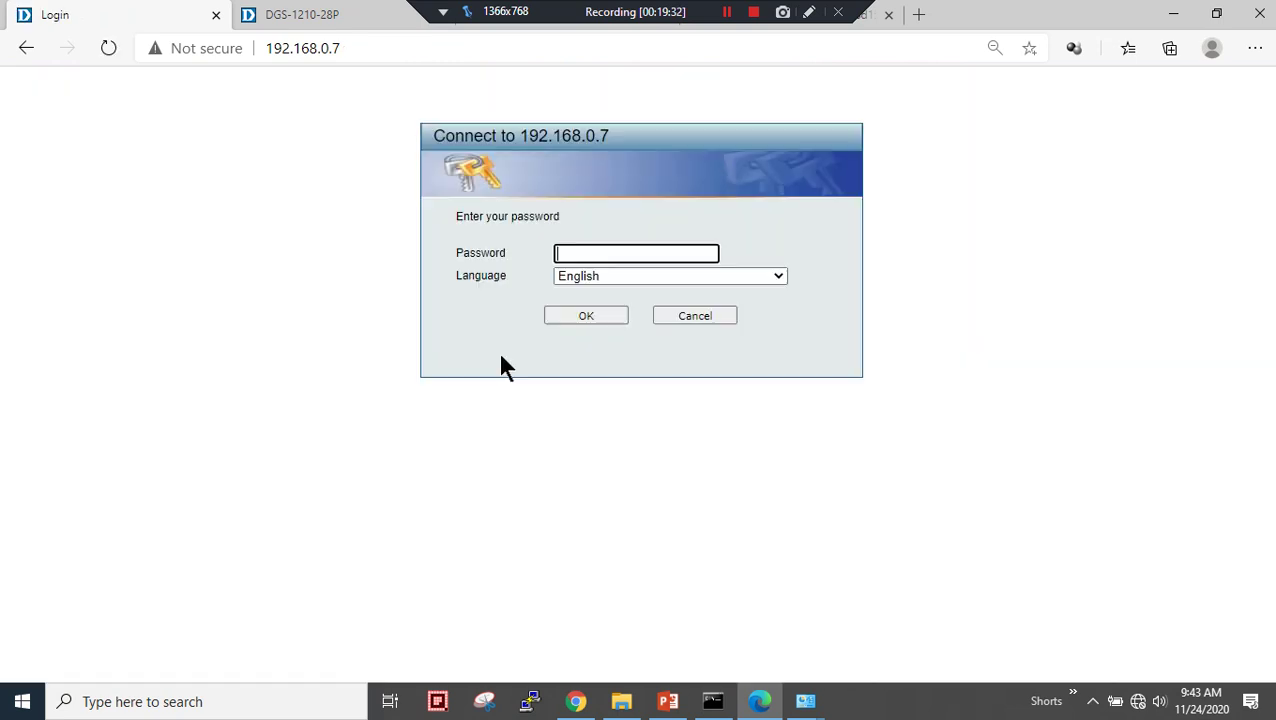
pyautogui.write('admin')
pyautogui.press('Return')
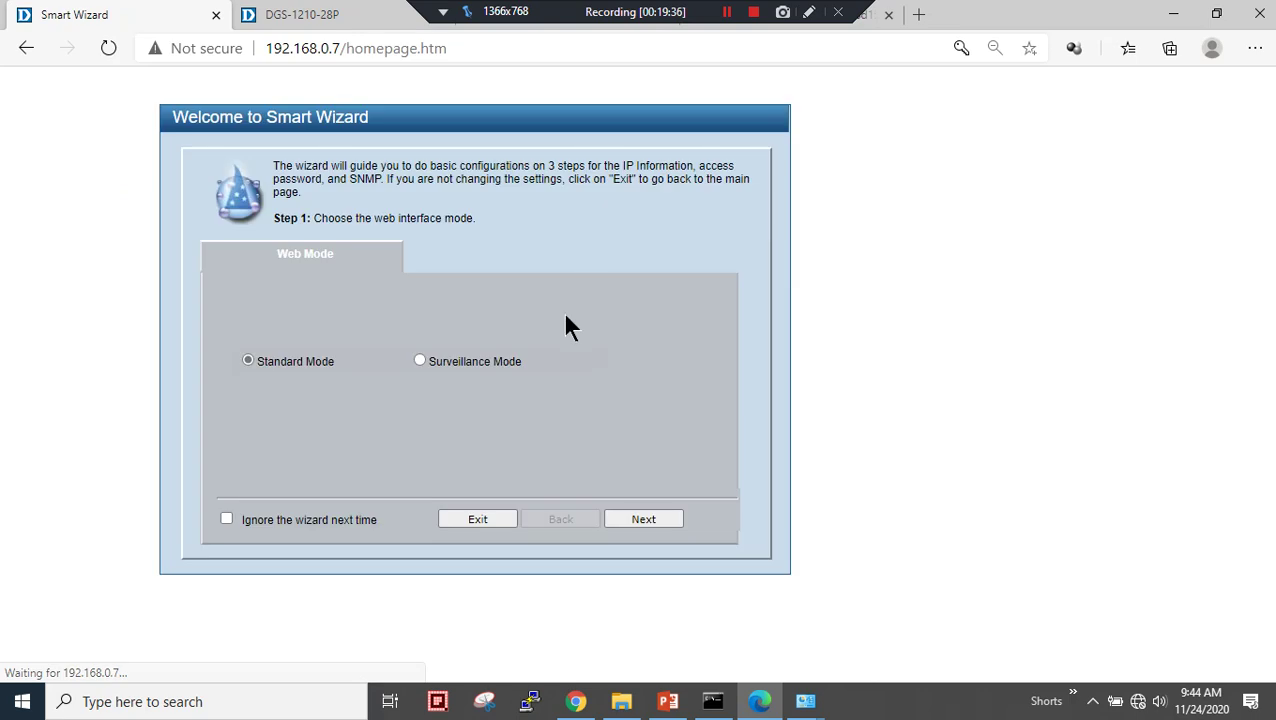
pyautogui.click(472, 518)
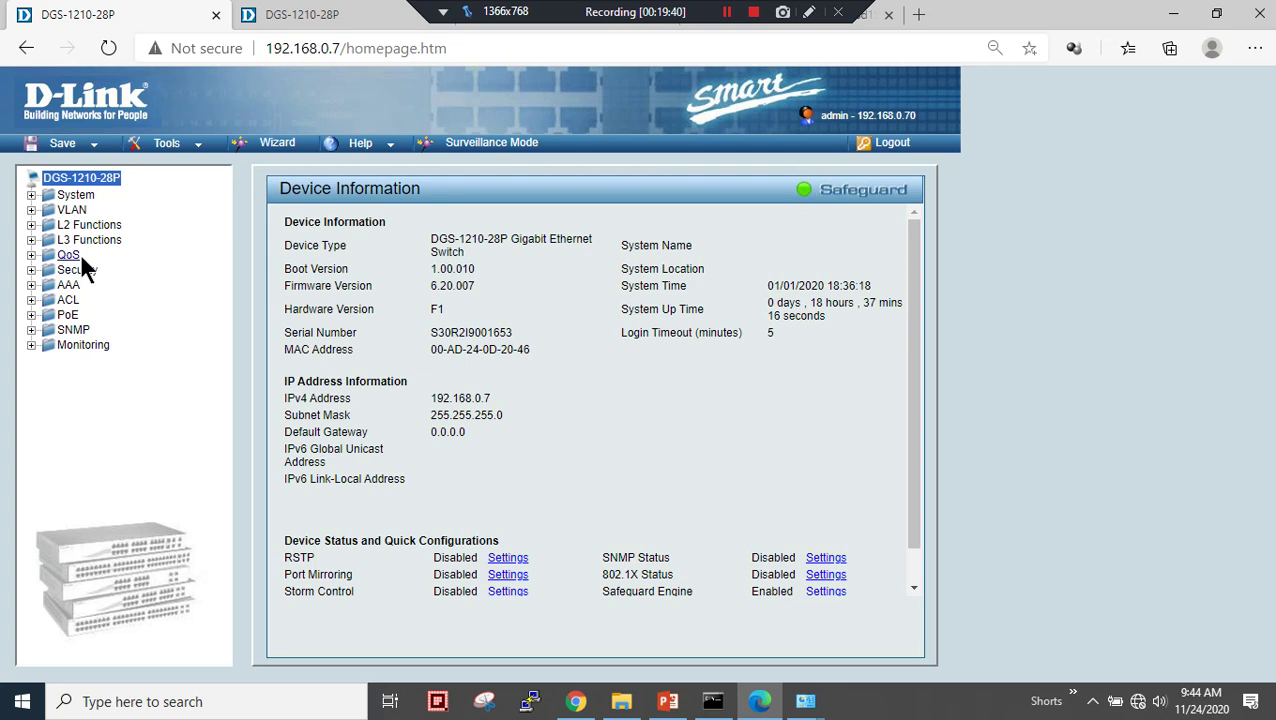
# - Set STP version RSTP with STP state Enabled in STP Bridge Global Settings and apply
pyautogui.click(90, 225)
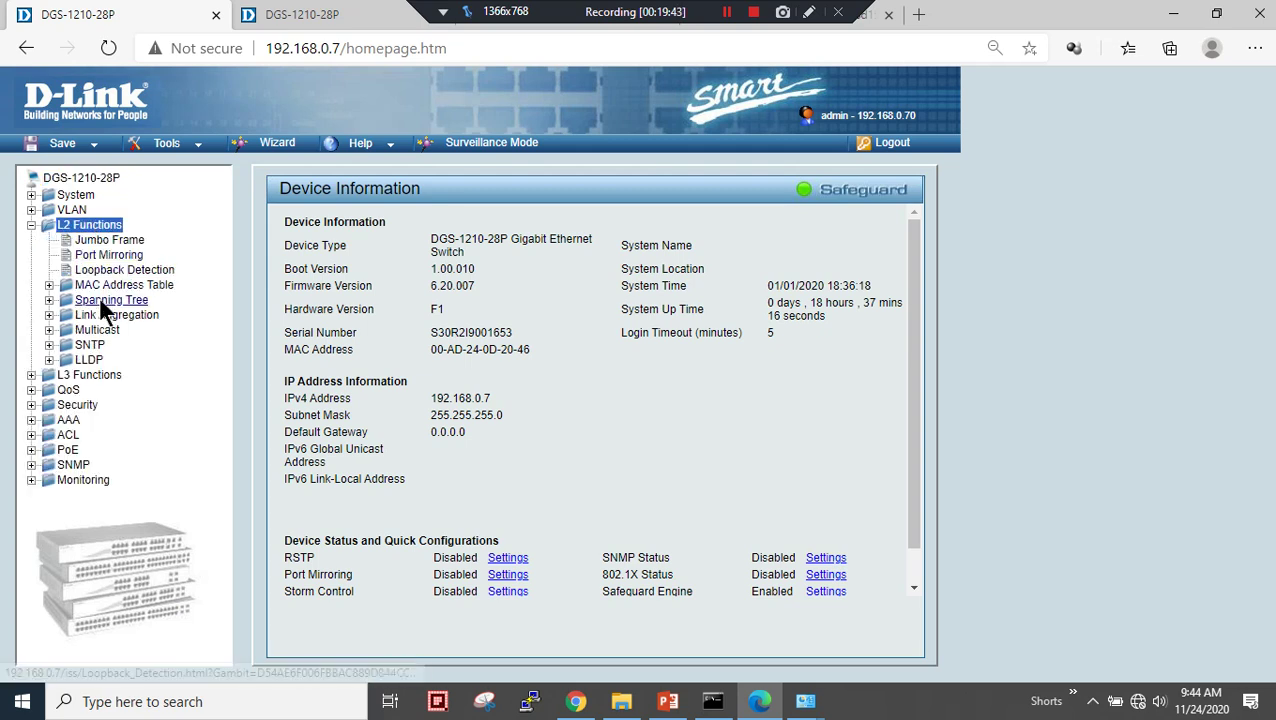
pyautogui.click(106, 301)
pyautogui.click(133, 316)
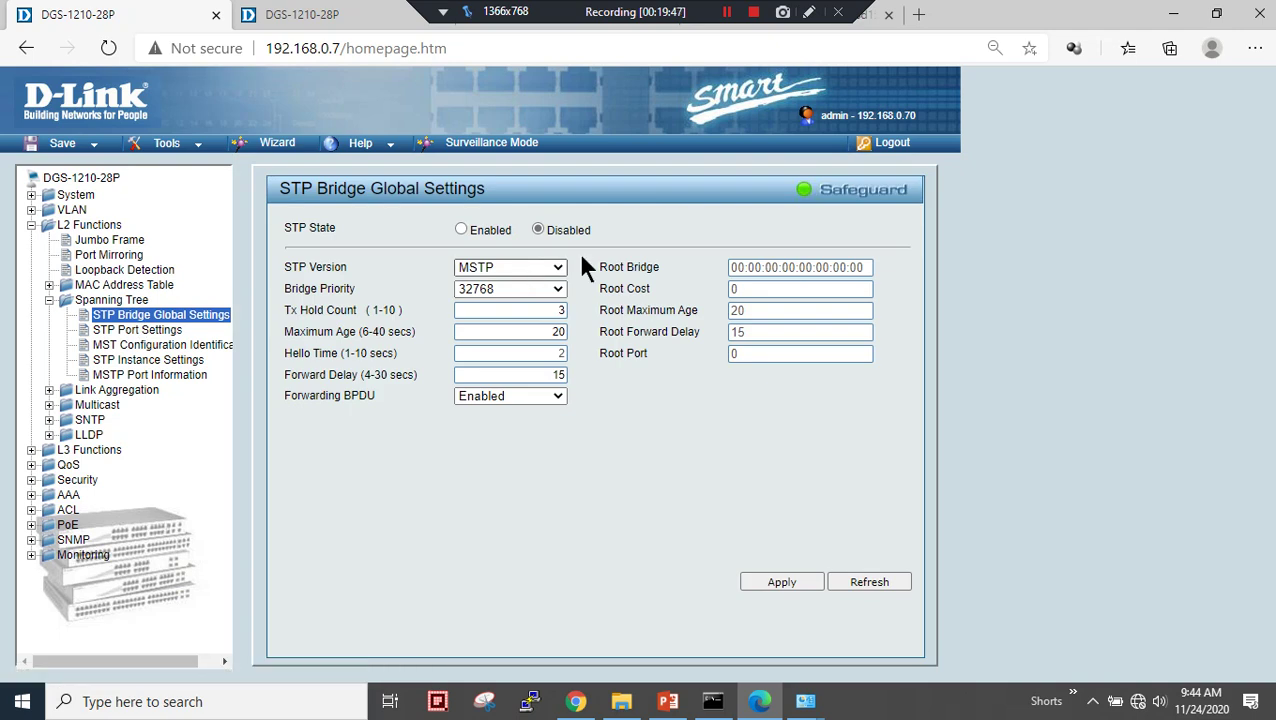
pyautogui.click(552, 266)
pyautogui.click(487, 301)
pyautogui.click(461, 231)
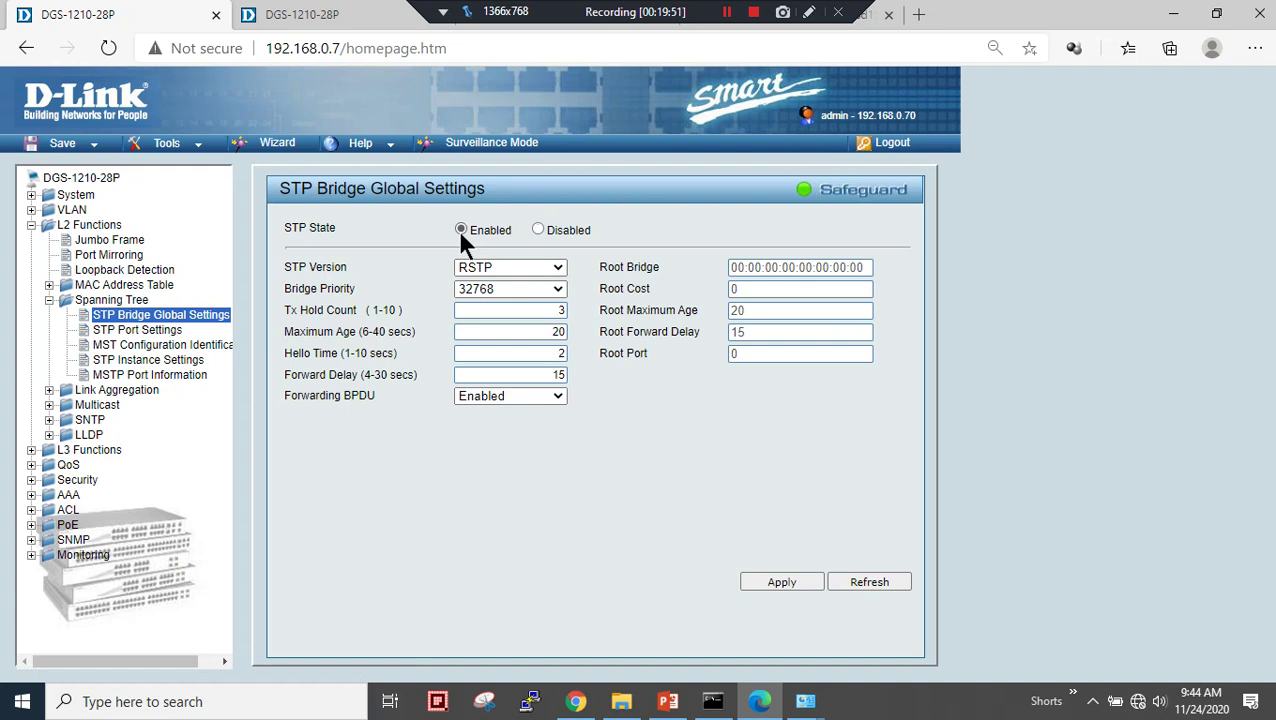
pyautogui.click(779, 588)
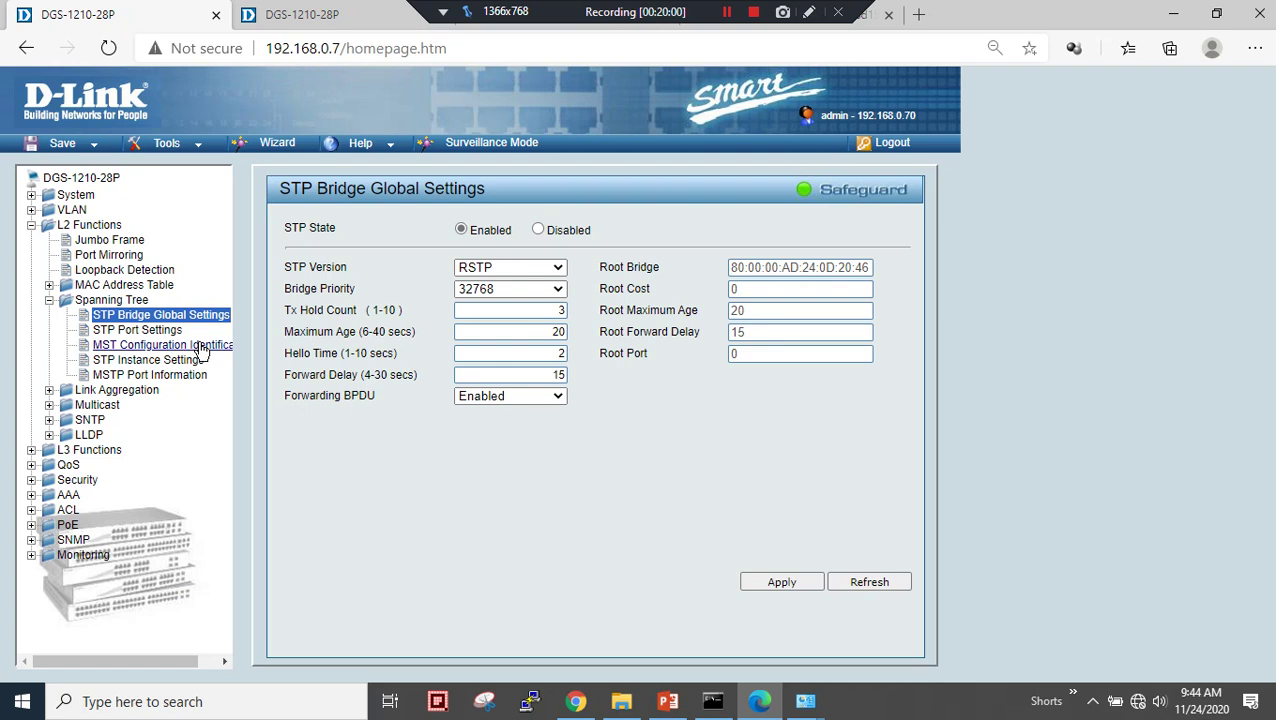
# - Set External Cost 0 in STP Port Settings and apply
pyautogui.click(137, 330)
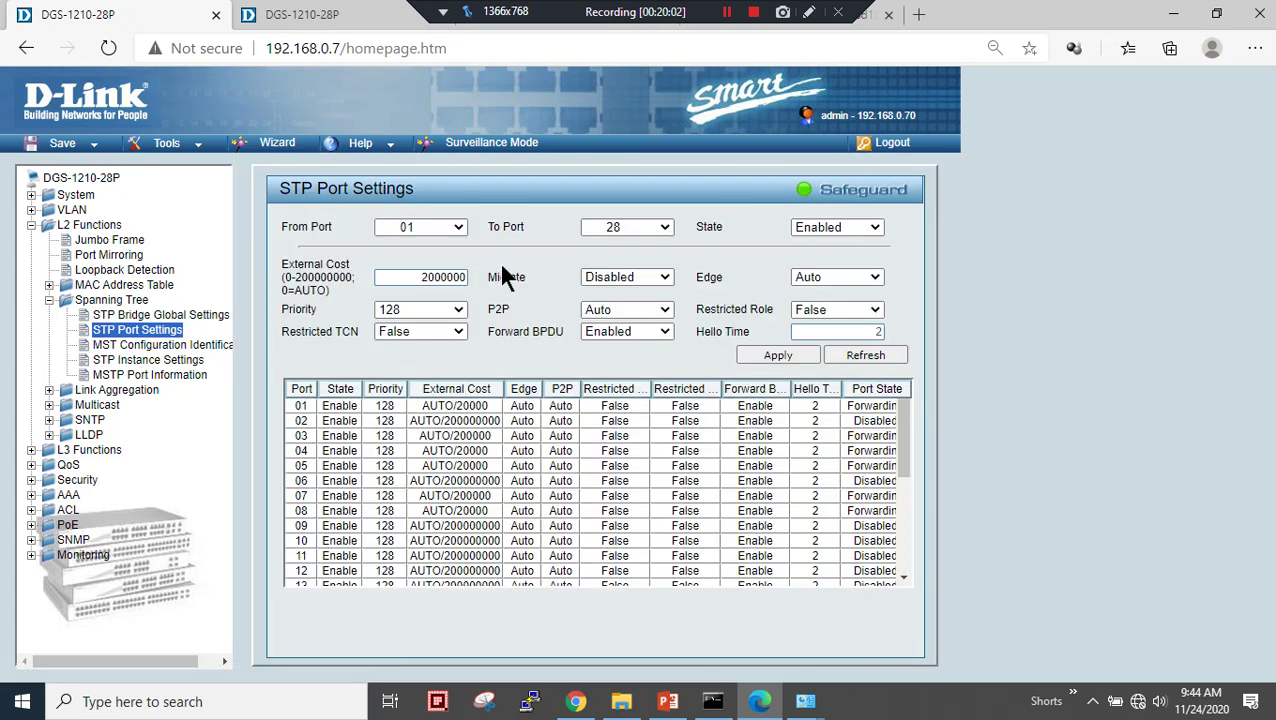
pyautogui.press('Tab')
pyautogui.press('Tab')
pyautogui.press('Tab')
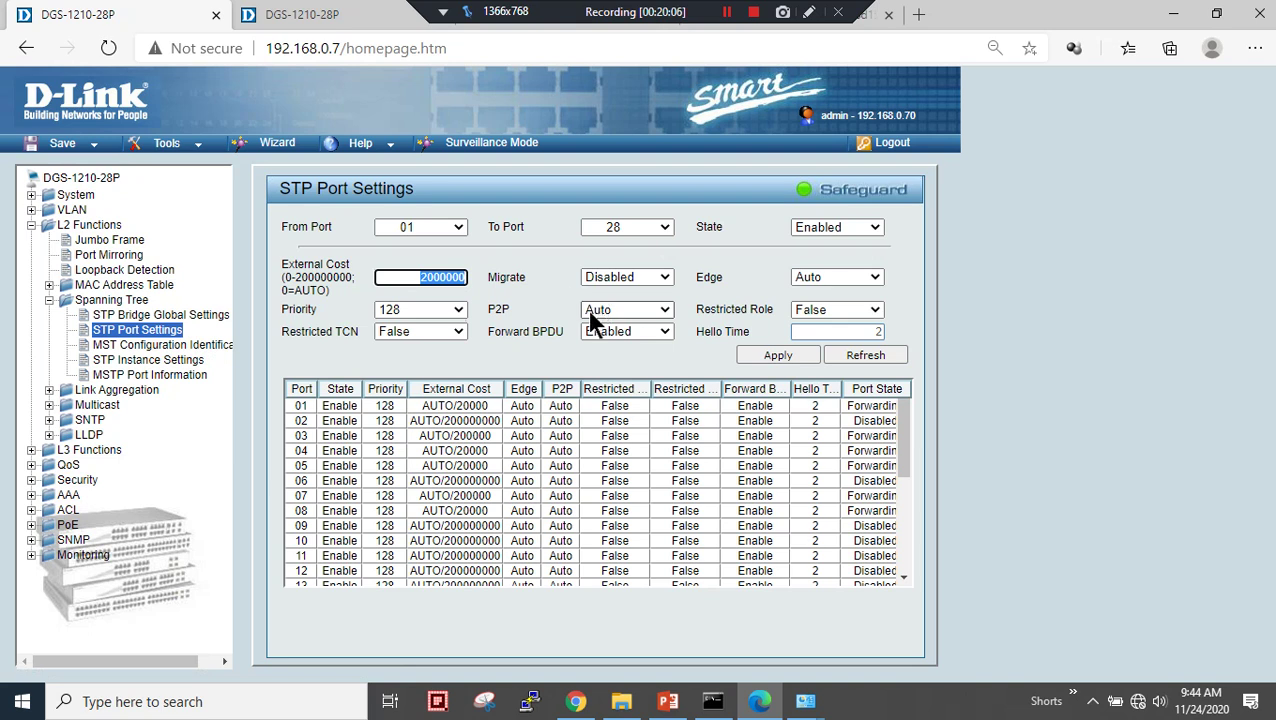
pyautogui.write('0')
pyautogui.moveTo(282, 290); pyautogui.dragTo(316, 292)
pyautogui.click(797, 352)
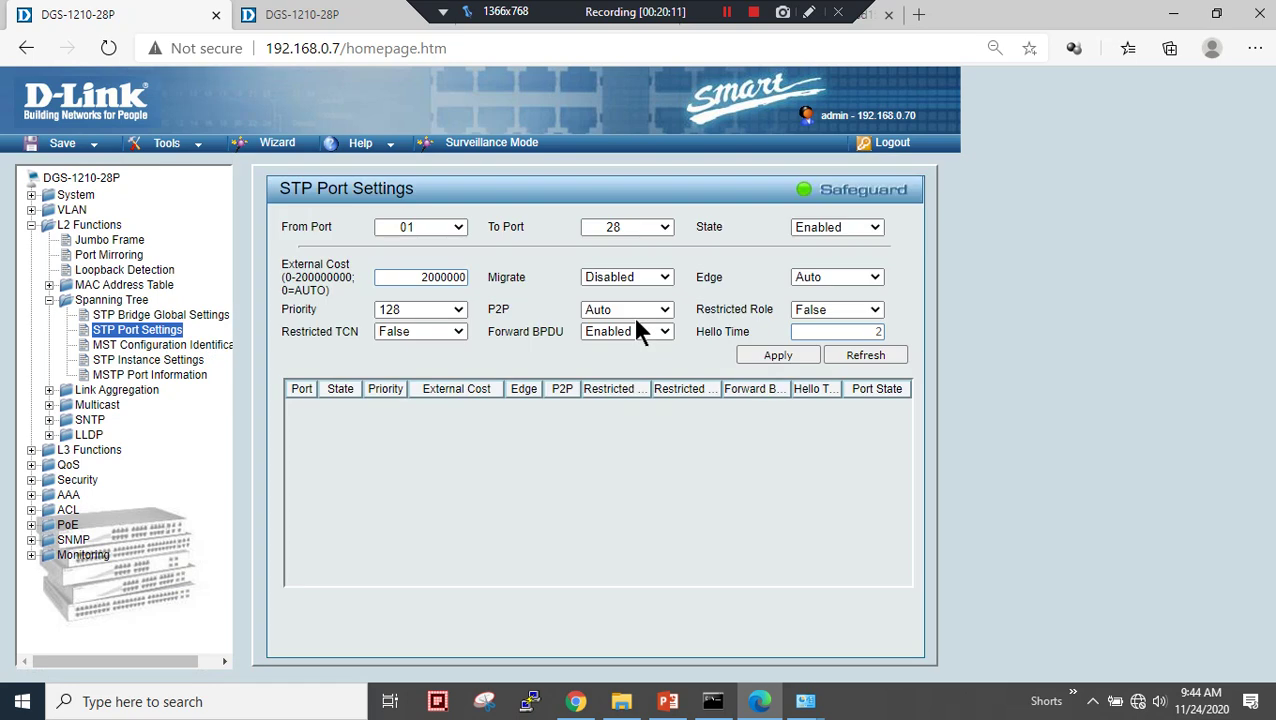
# - Check the finished 4/4 ping to 192.168.0.7, then show the network diagram slide
pyautogui.scroll(-2, 427, 418)
pyautogui.scroll(-3, 427, 418)
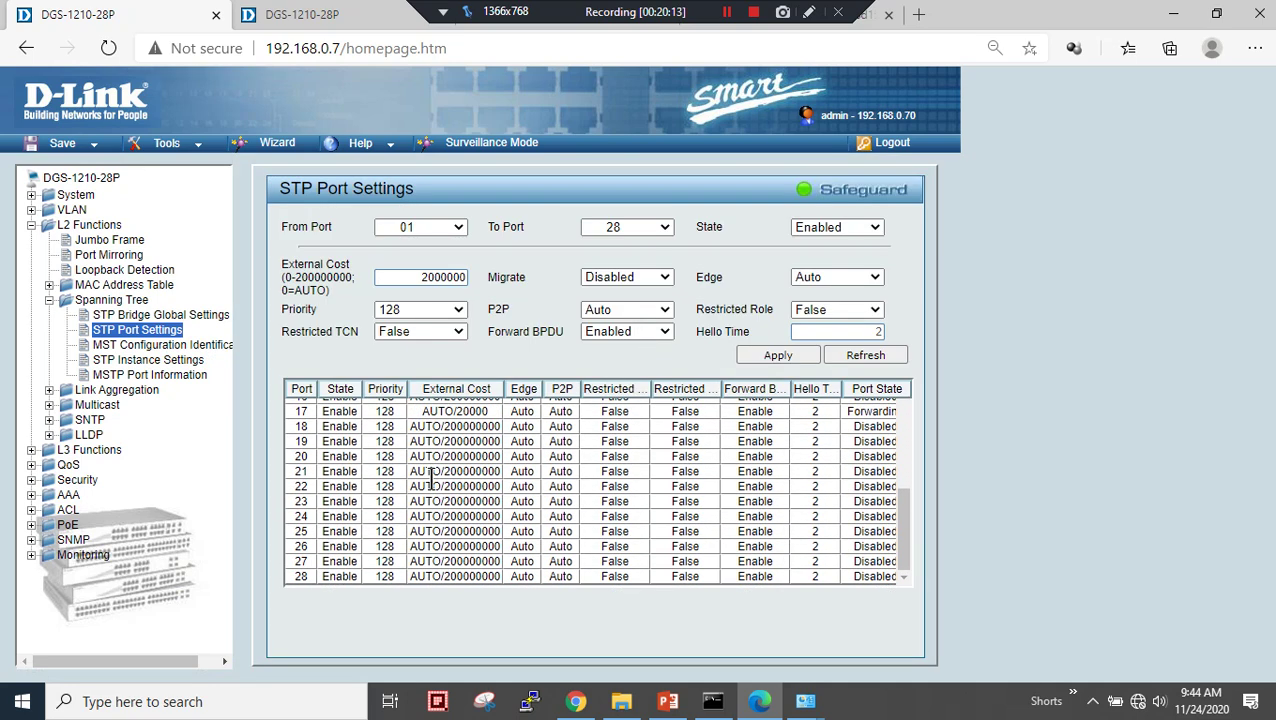
pyautogui.moveTo(711, 700)
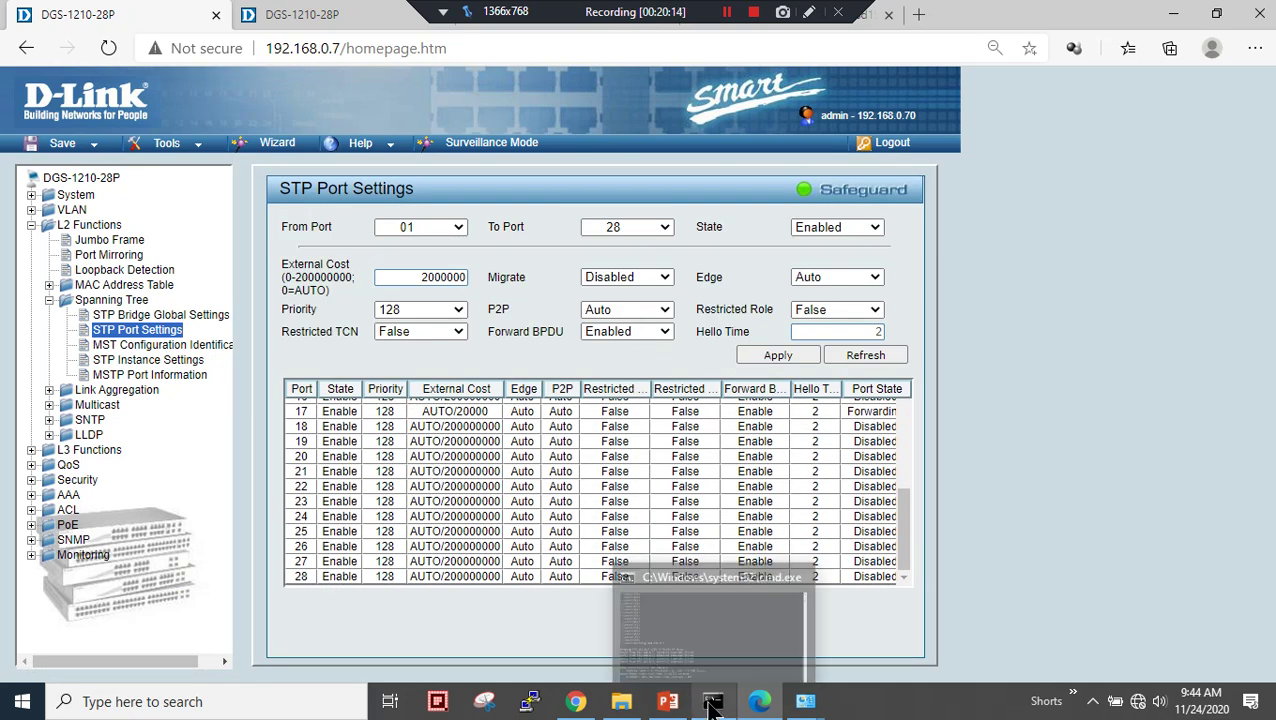
pyautogui.click(706, 647)
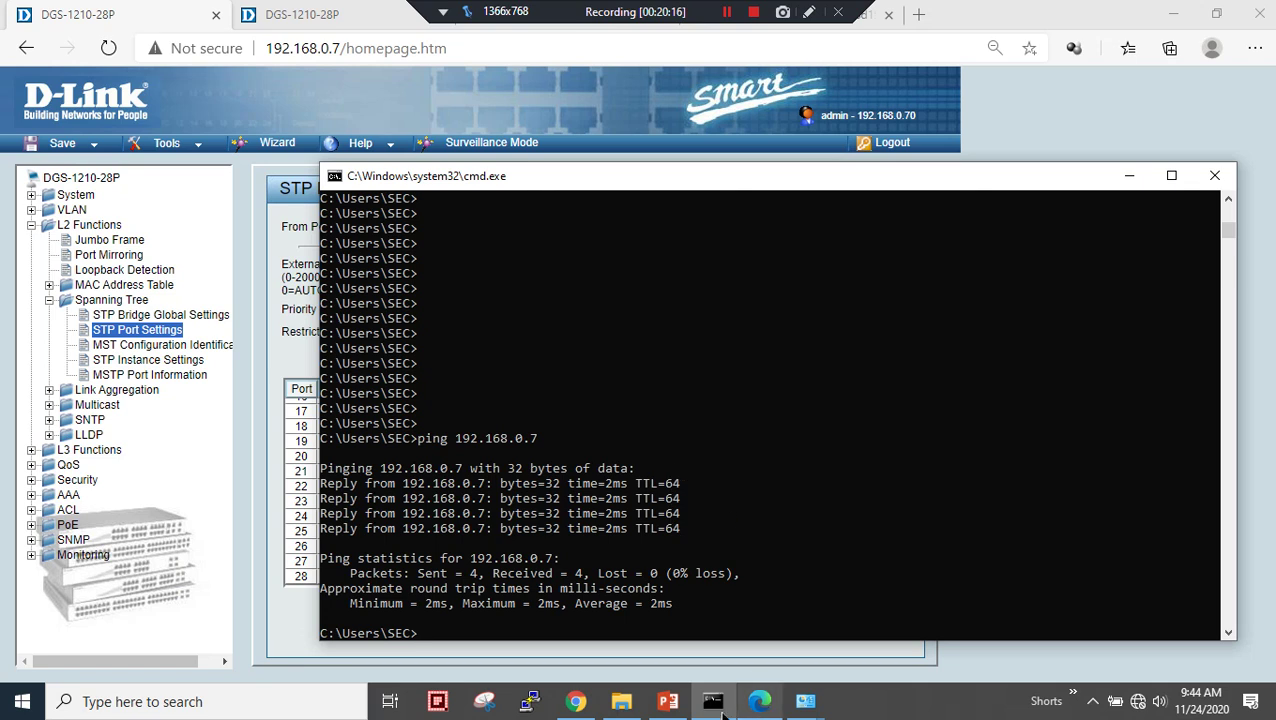
pyautogui.click(674, 704)
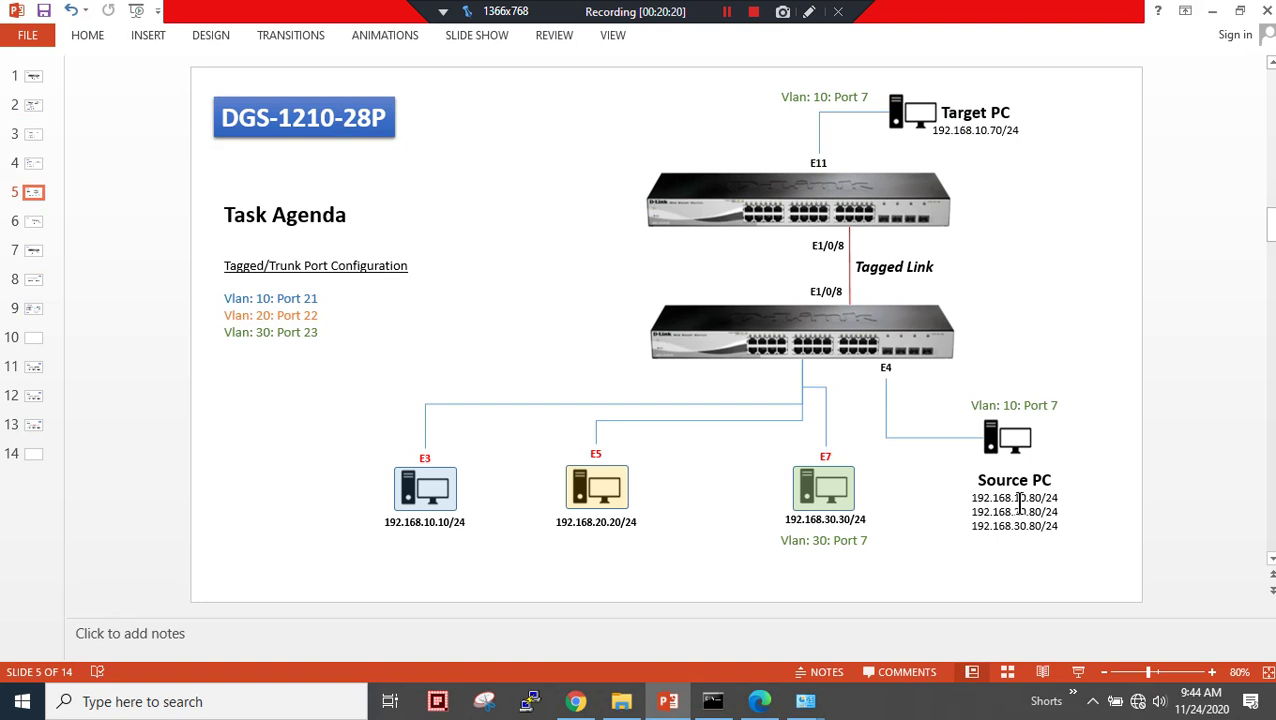
# - Compare the PC's 192.168.10.80 Ethernet details with the slide, then return to switch 192.168.0.8
pyautogui.moveTo(1013, 499); pyautogui.dragTo(1030, 497)
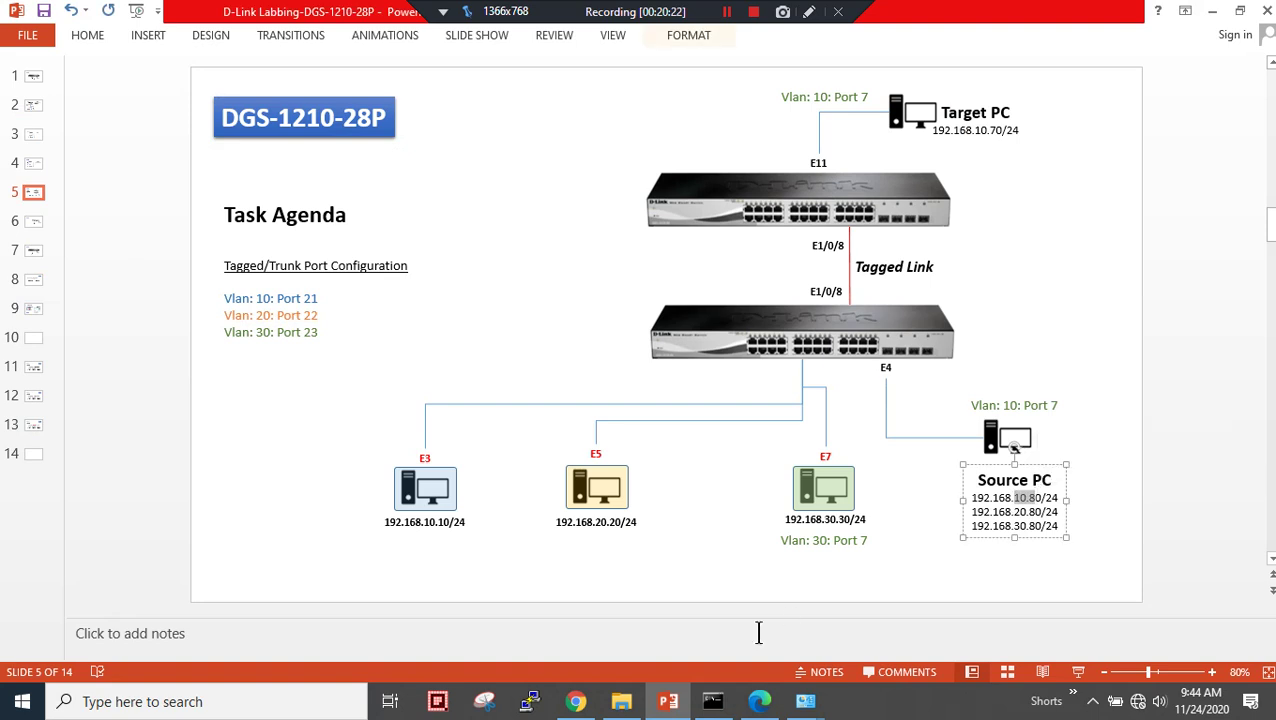
pyautogui.click(805, 701)
pyautogui.click(889, 612)
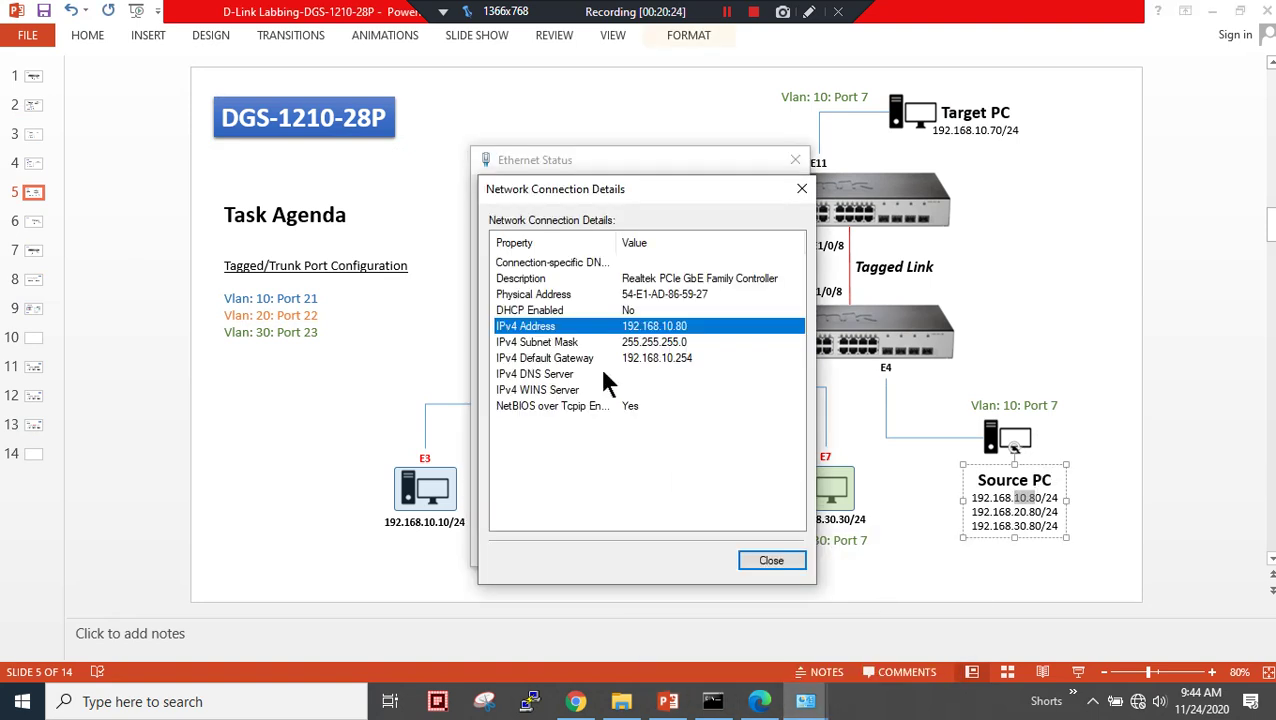
pyautogui.click(1020, 295)
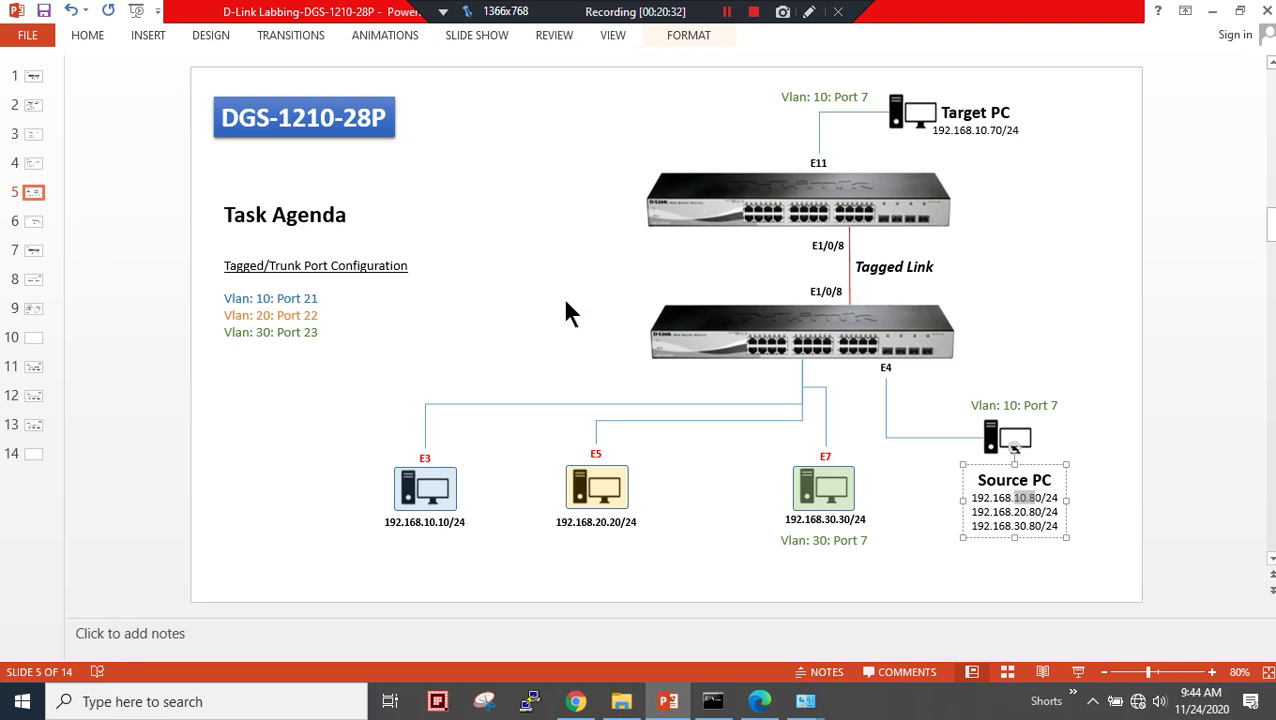
pyautogui.click(759, 701)
pyautogui.click(282, 22)
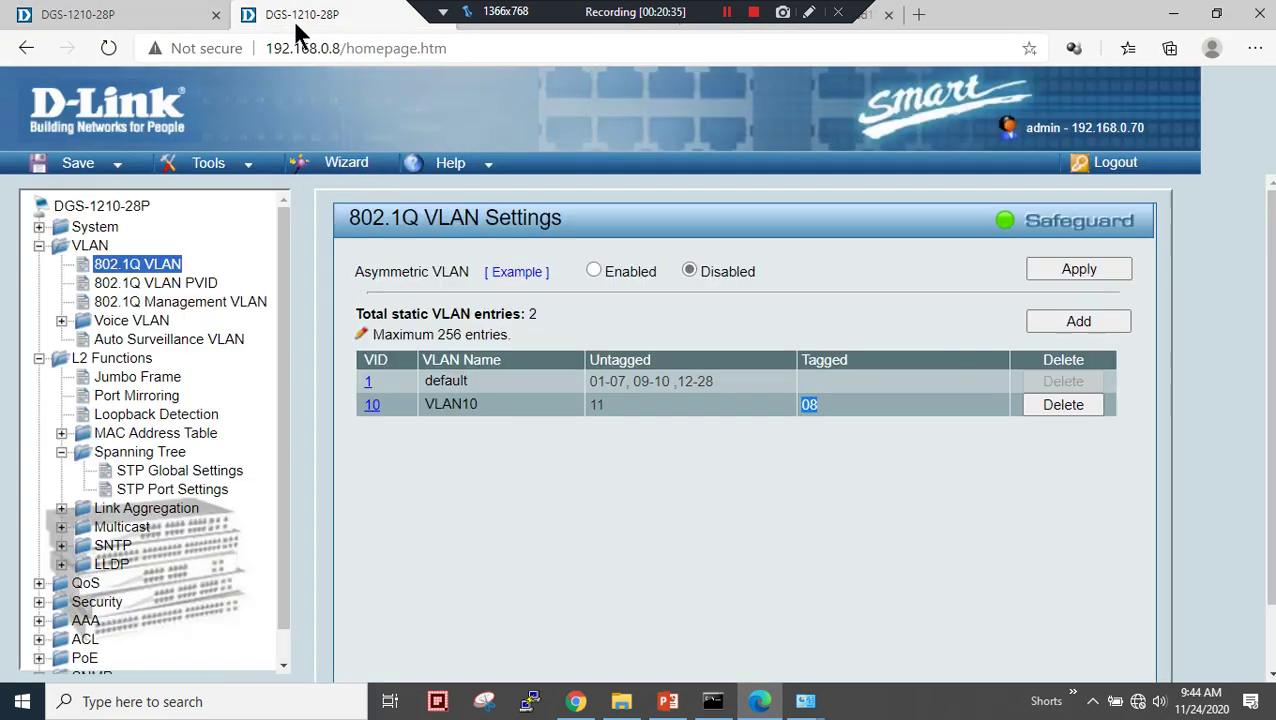
# - Point out VLAN10's untagged port 11 and tagged port 08, then bring the ping results forward
pyautogui.doubleClick(597, 405)
pyautogui.doubleClick(805, 405)
pyautogui.doubleClick(604, 408)
pyautogui.hotkey('alt', 'Tab')
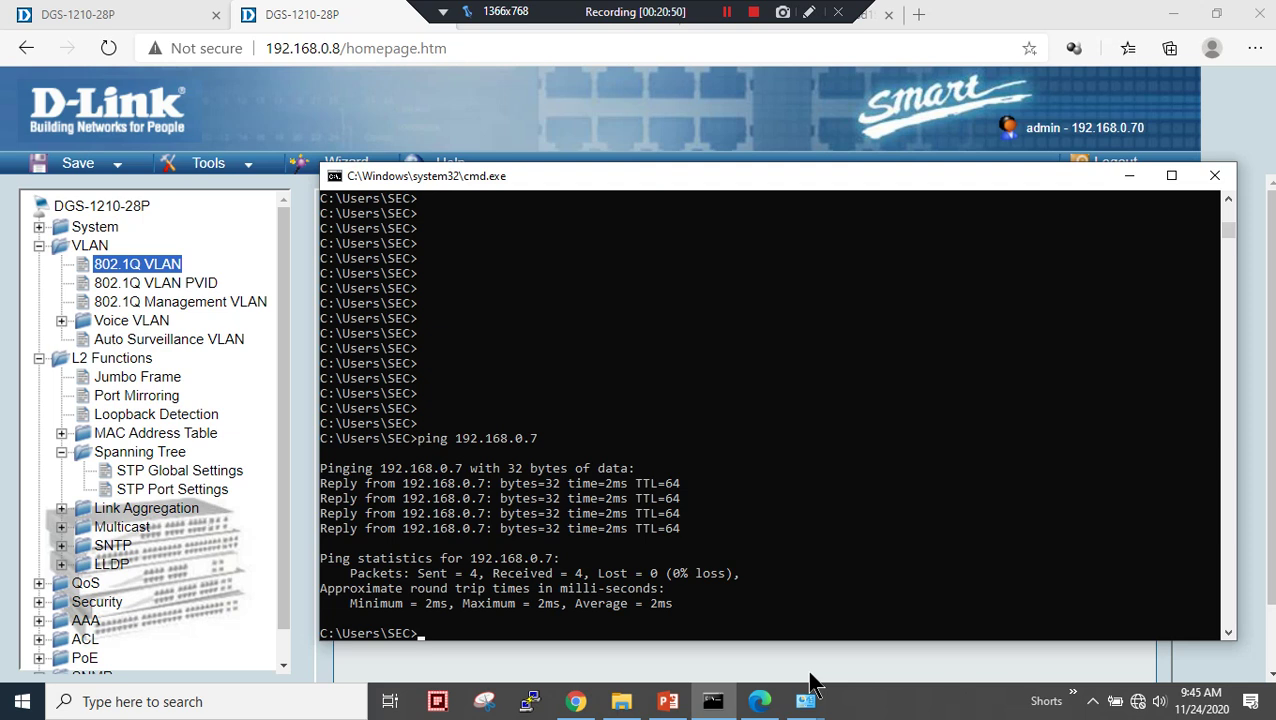
pyautogui.click(727, 12)
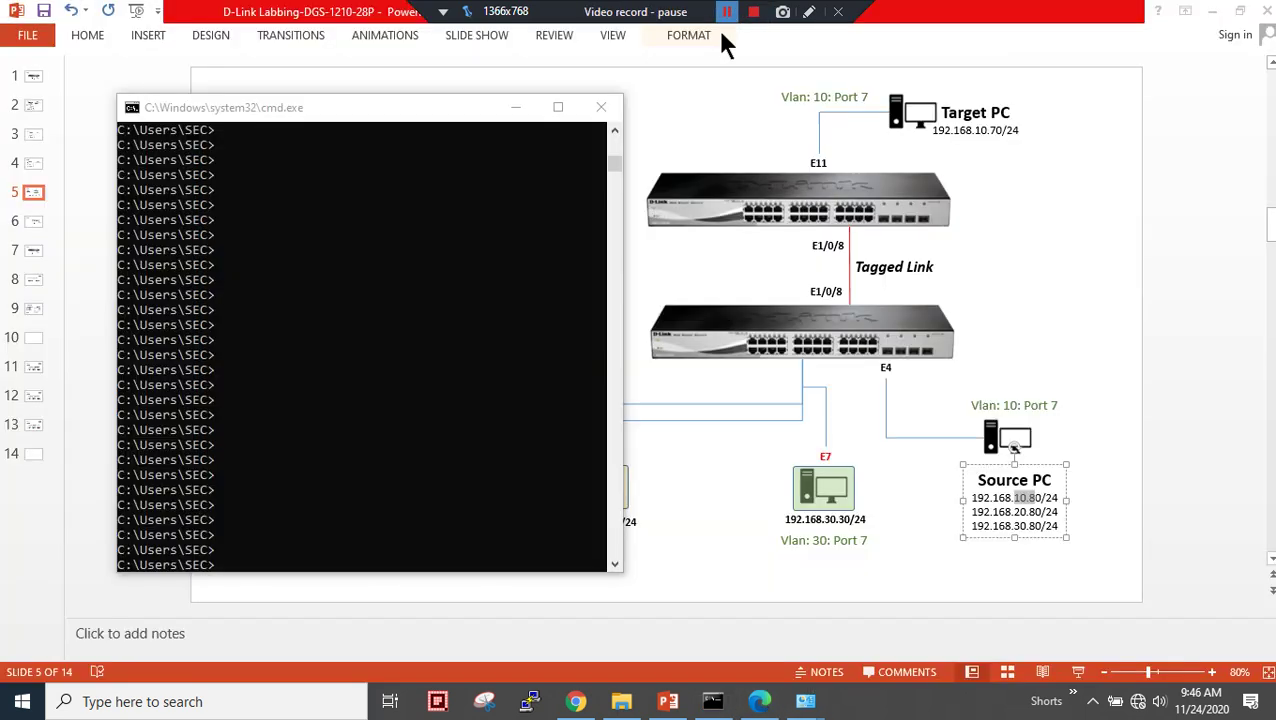
# - Run ipconfig in Command Prompt to check Ethernet is 192.168.10.80 with gateway 192.168.10.254
pyautogui.click(507, 449)
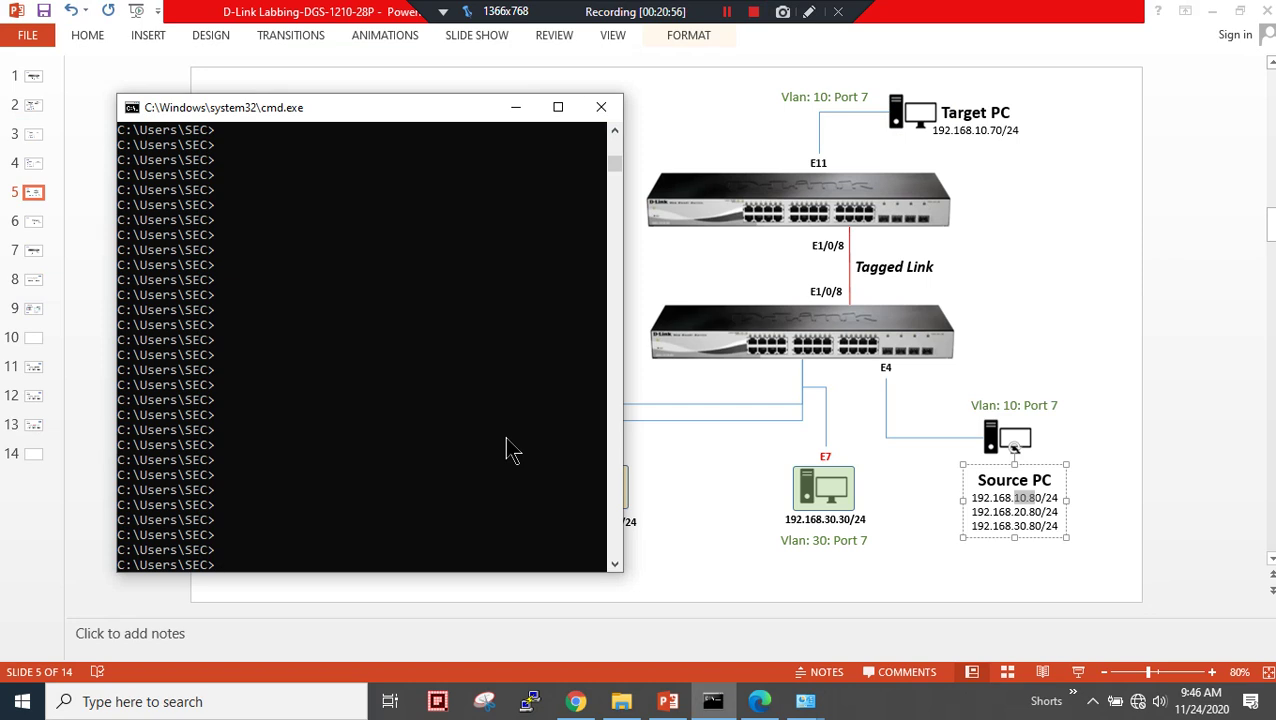
pyautogui.click(221, 340)
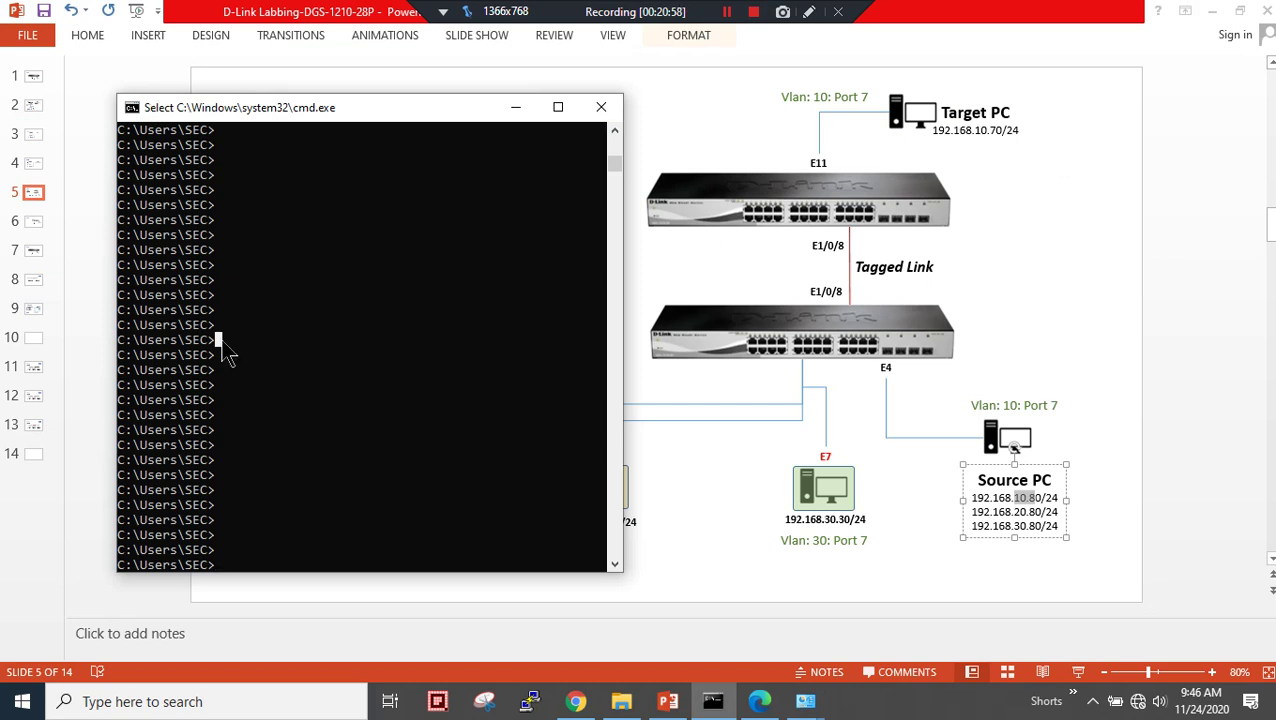
pyautogui.press('Escape')
pyautogui.write('ipcon')
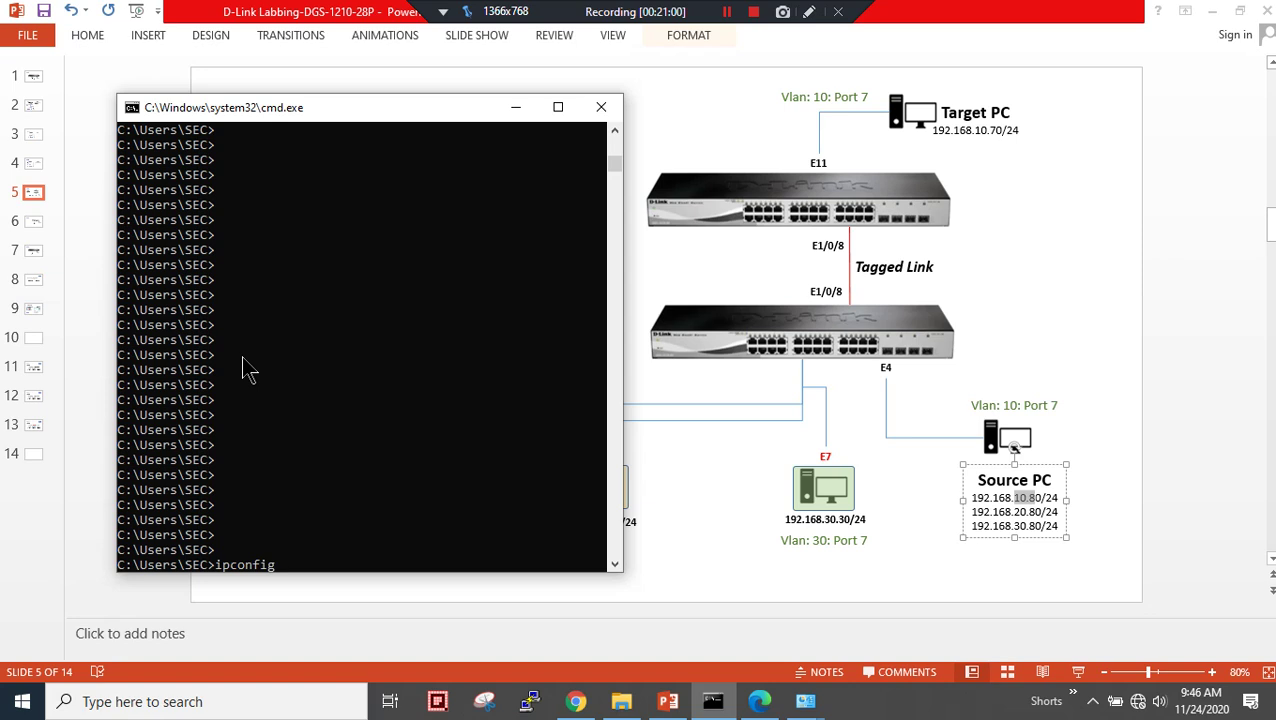
pyautogui.write('fig')
pyautogui.press('Return')
pyautogui.scroll(6, 350, 335)
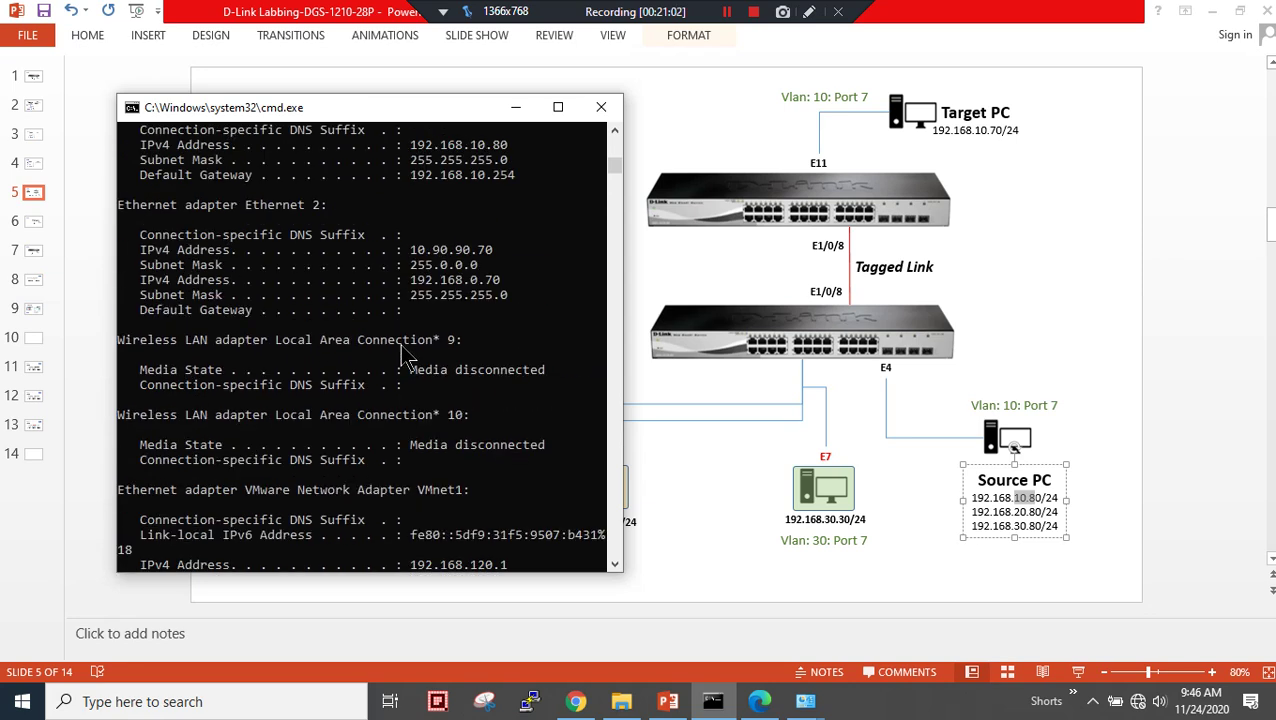
pyautogui.scroll(2, 405, 352)
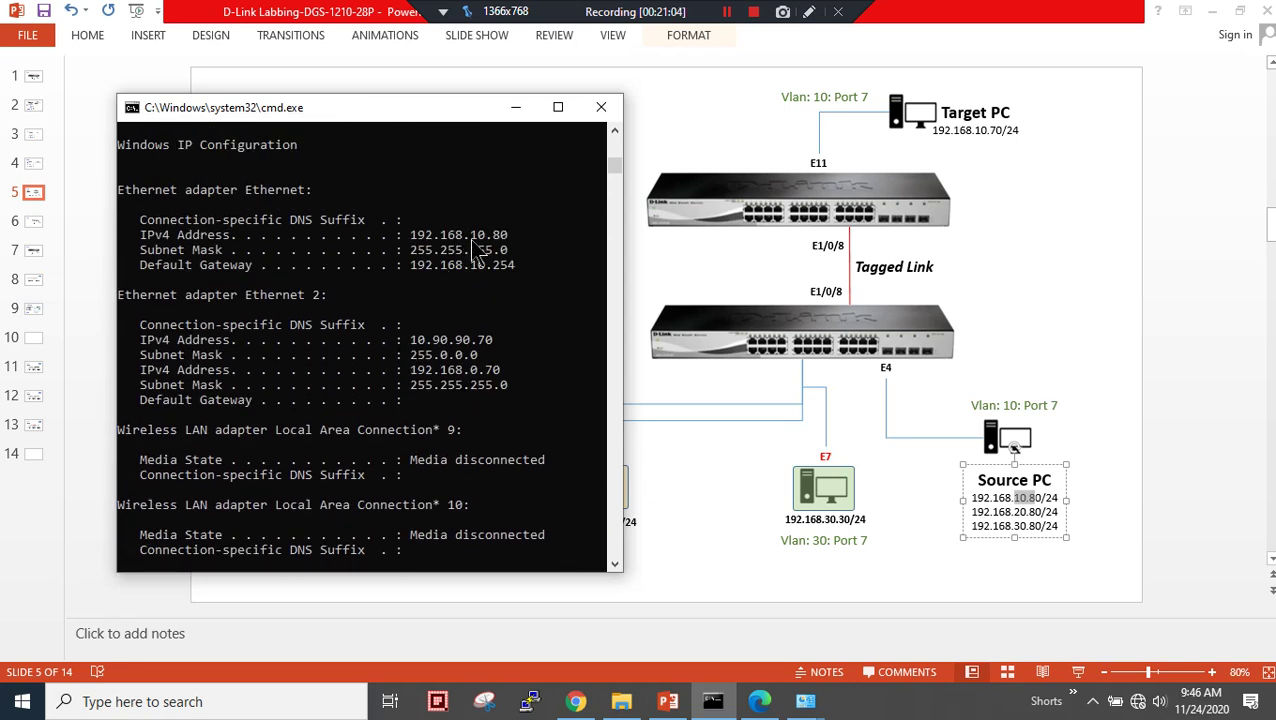
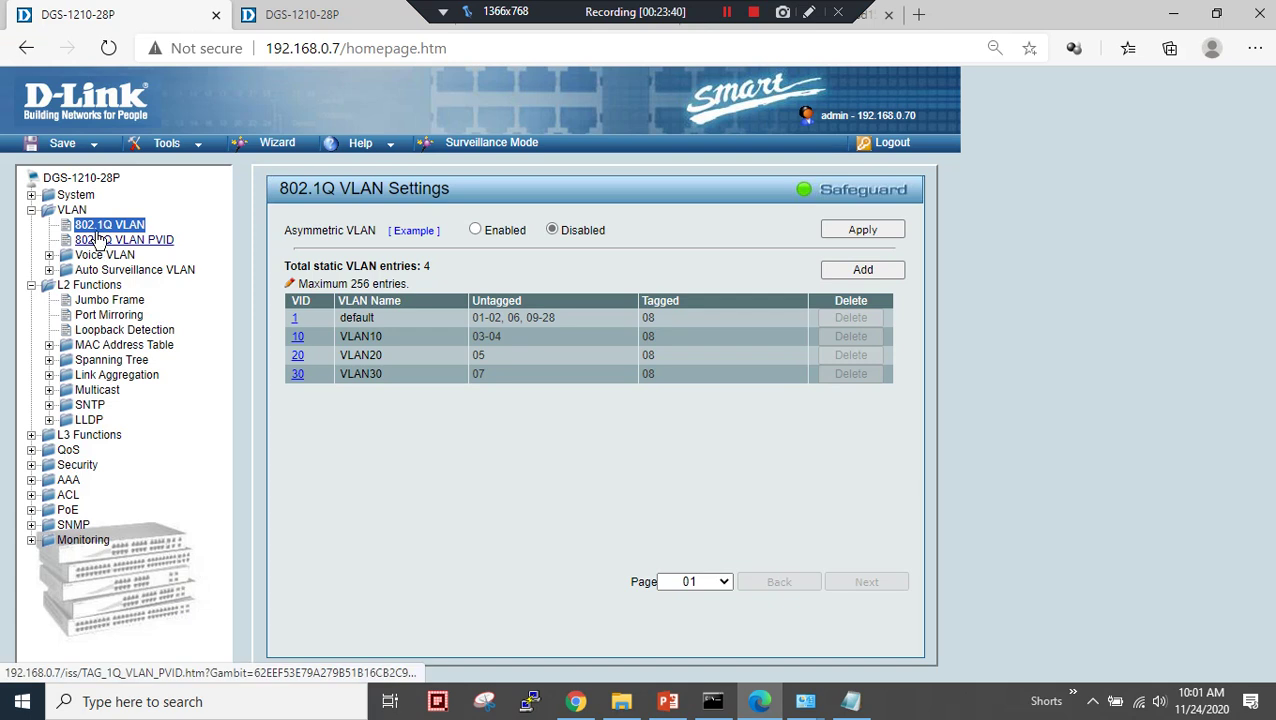
# - Make port 09 Not Member of default VLAN 1, leaving untagged ports 01-02, 06, 10-28
pyautogui.click(100, 230)
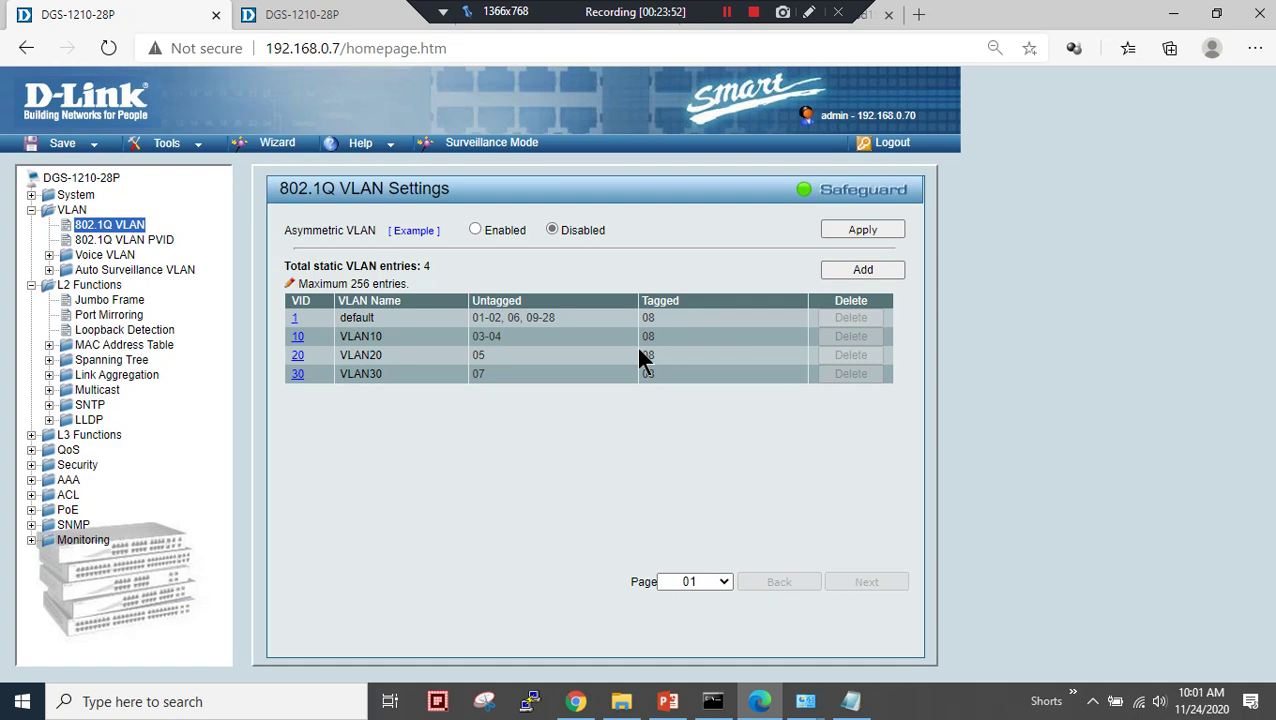
pyautogui.click(296, 318)
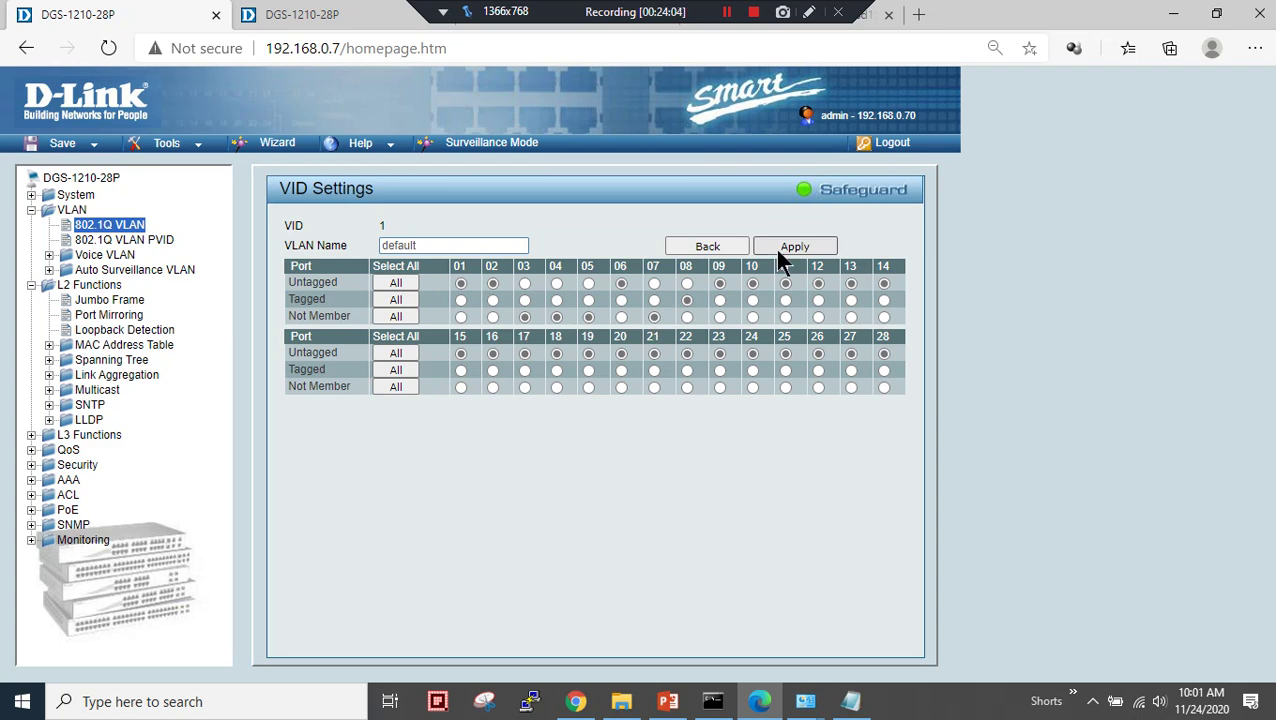
pyautogui.click(120, 240)
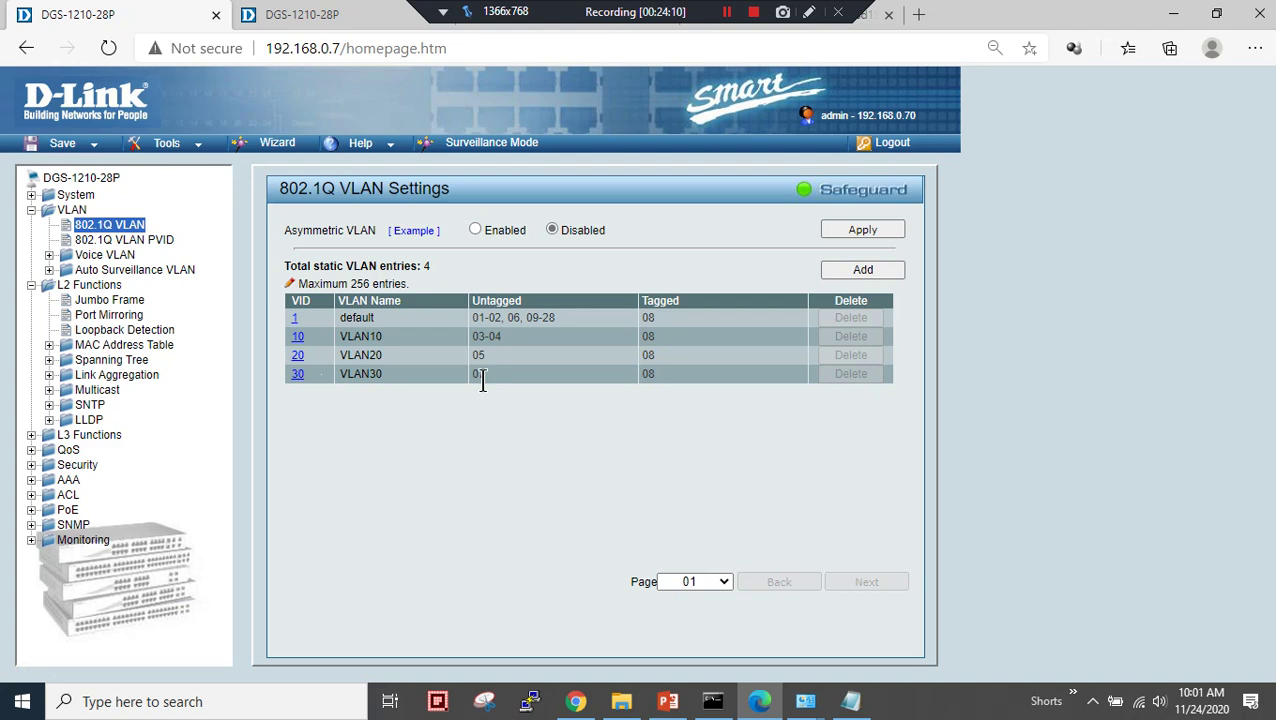
pyautogui.click(122, 240)
pyautogui.click(632, 386)
pyautogui.click(296, 319)
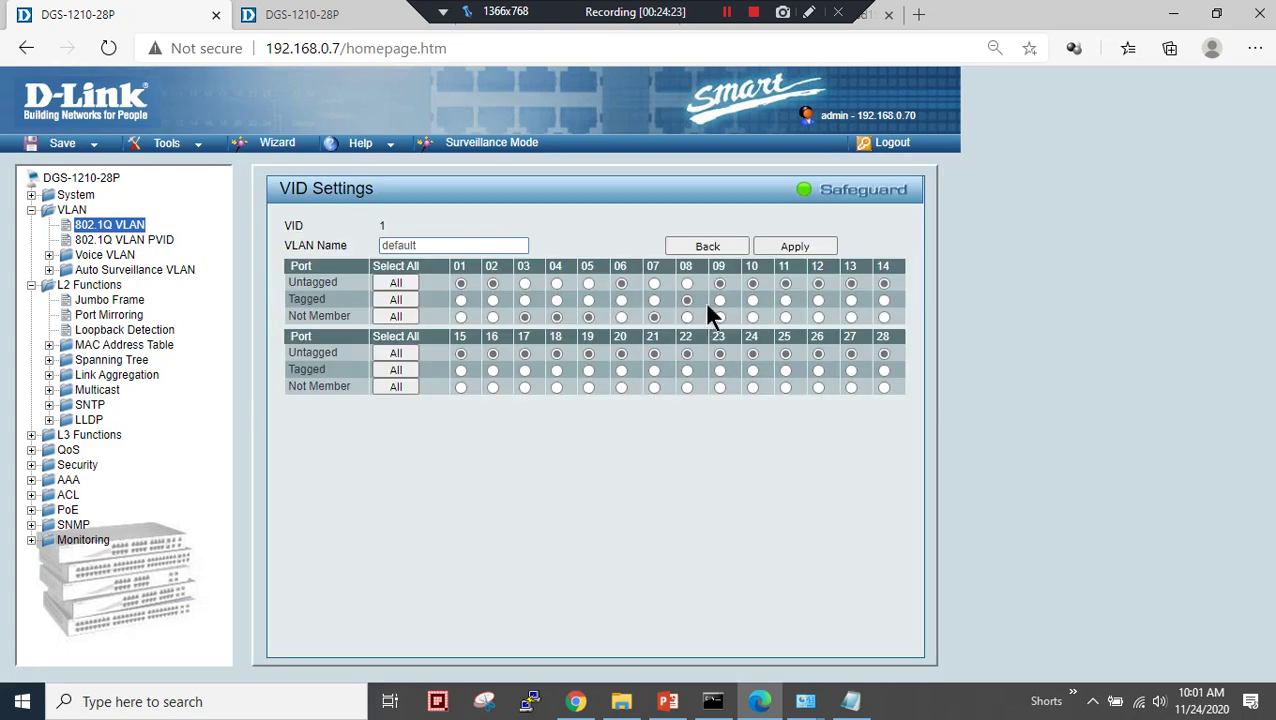
pyautogui.click(719, 318)
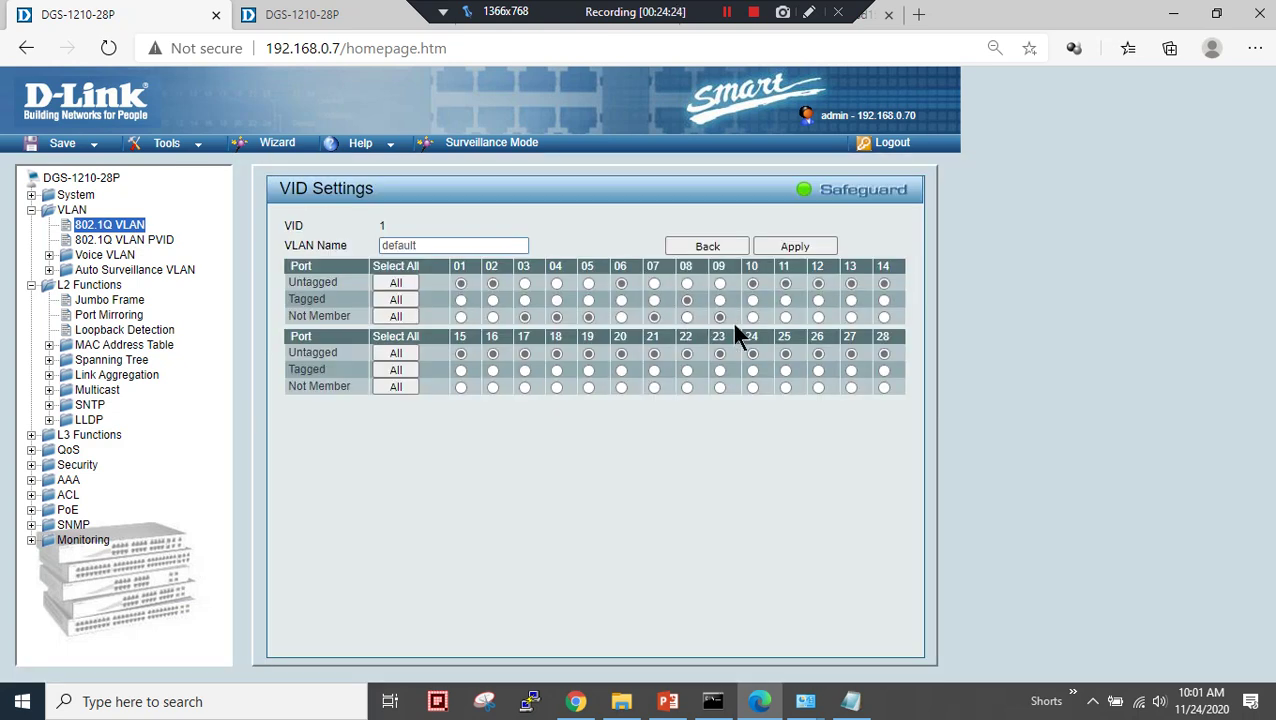
pyautogui.click(784, 250)
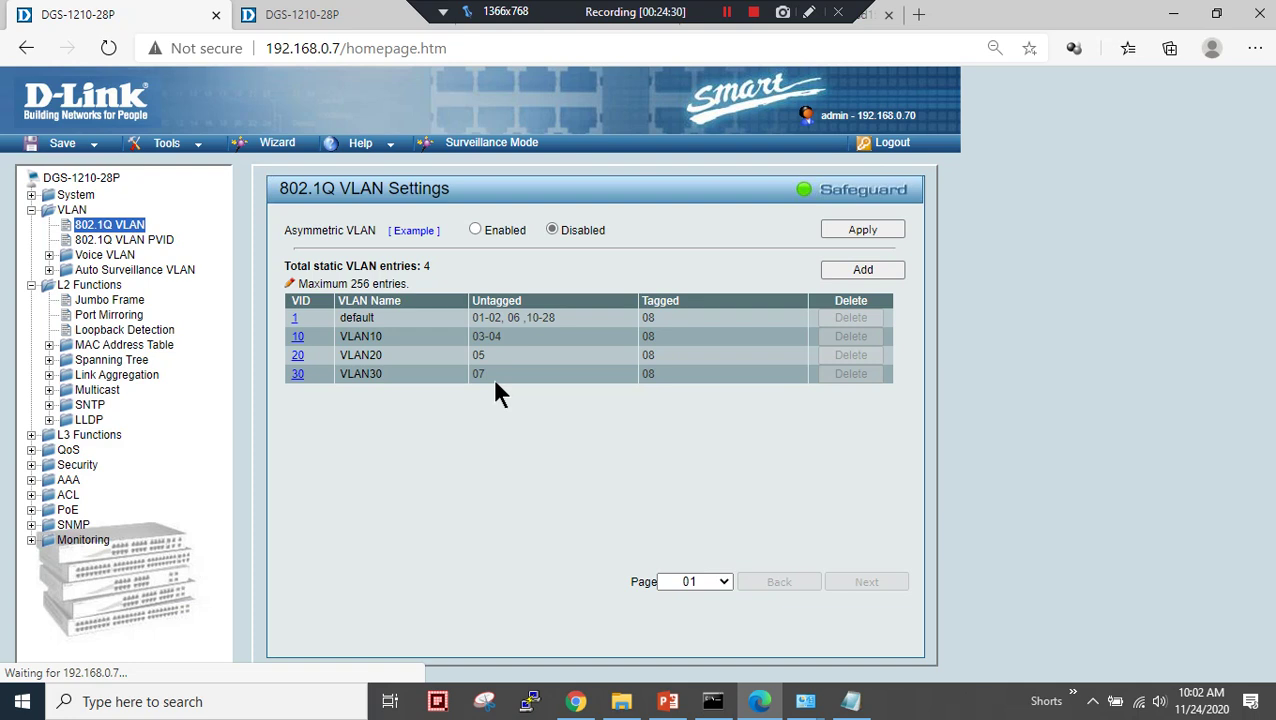
pyautogui.moveTo(505, 317); pyautogui.dragTo(550, 317)
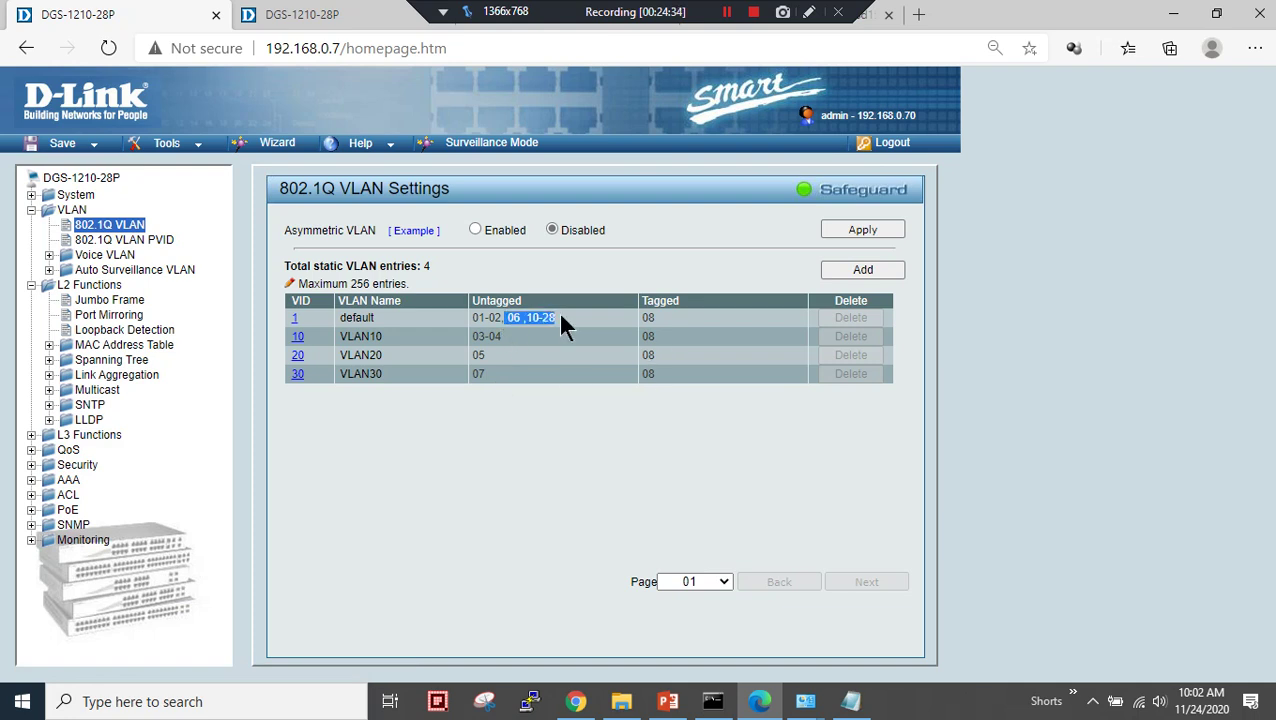
# - Tag port 09 in VLAN10 so ports 08-09 are both tagged
pyautogui.click(298, 337)
pyautogui.click(719, 300)
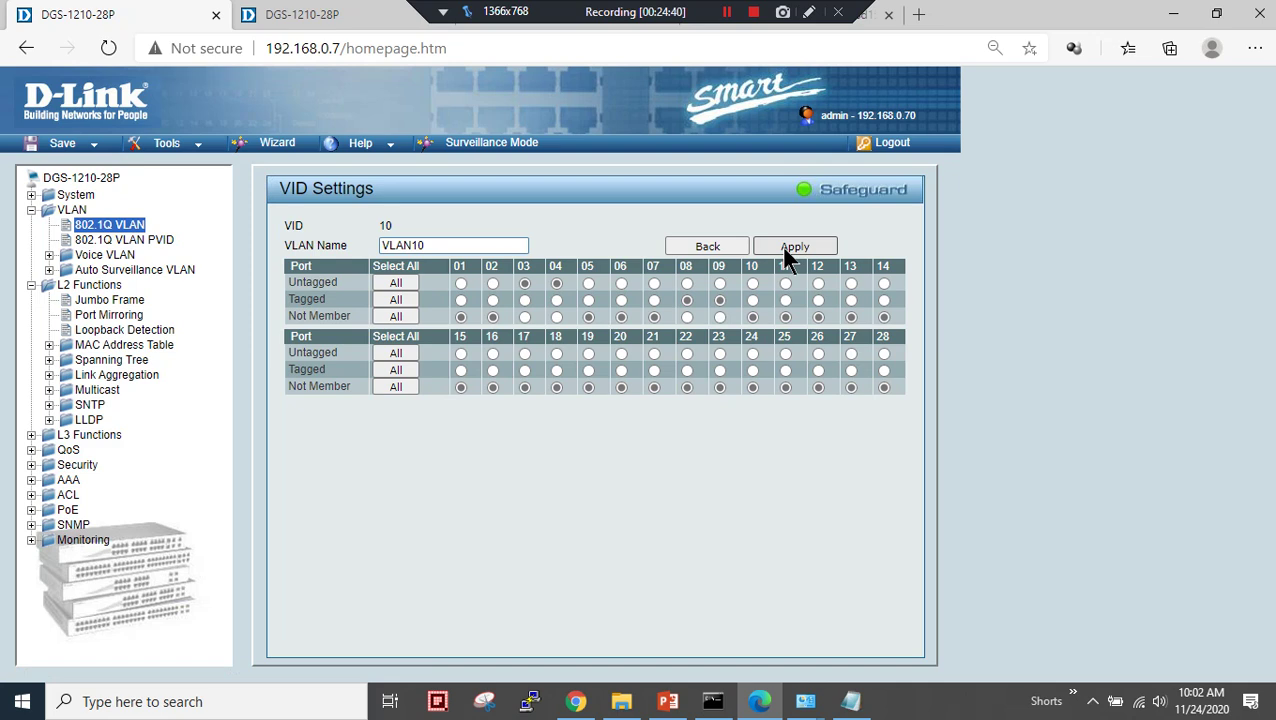
pyautogui.click(786, 248)
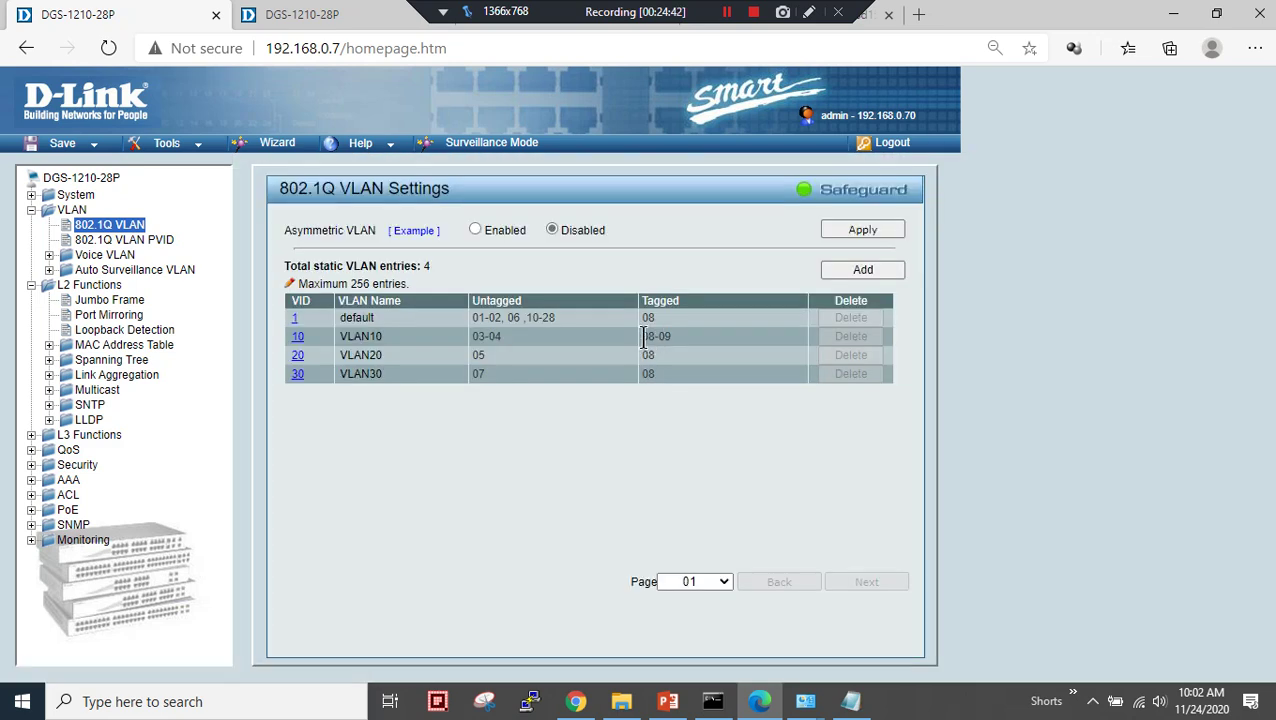
pyautogui.moveTo(643, 336); pyautogui.dragTo(690, 337)
# - Tag port 09 in VLAN20 and VLAN30 as well, then check their tagged ports
pyautogui.click(298, 357)
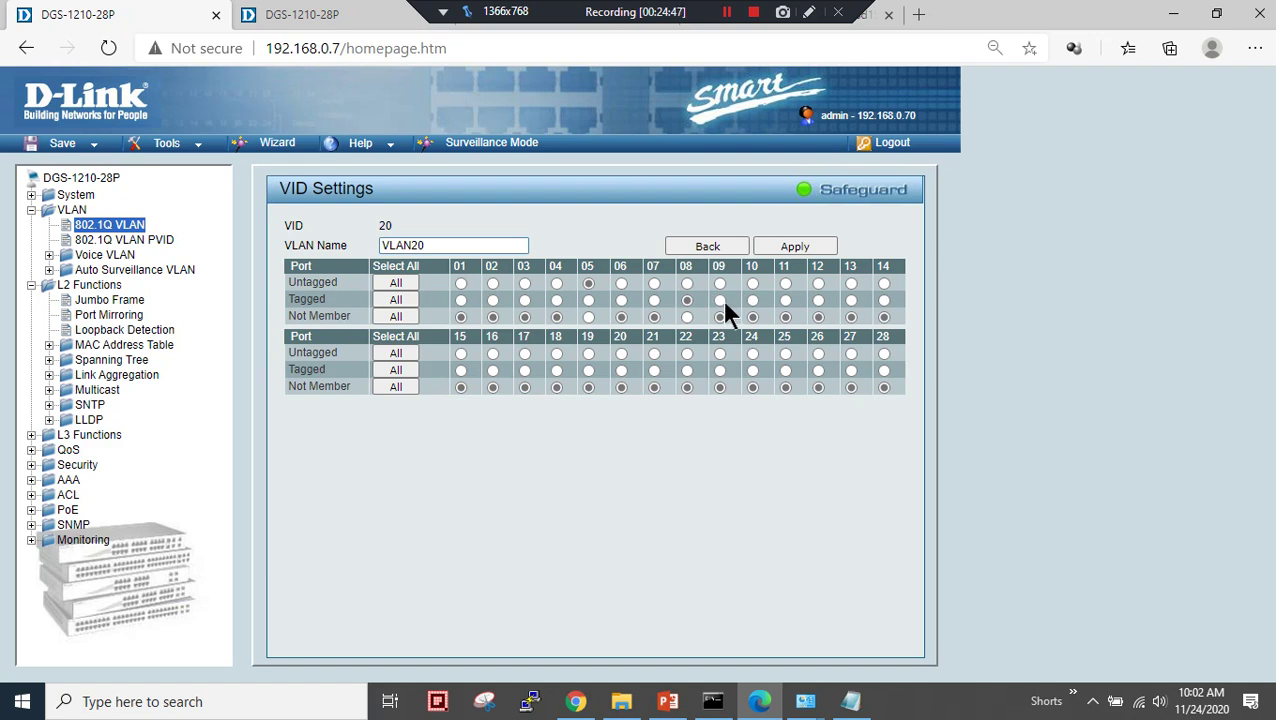
pyautogui.click(772, 250)
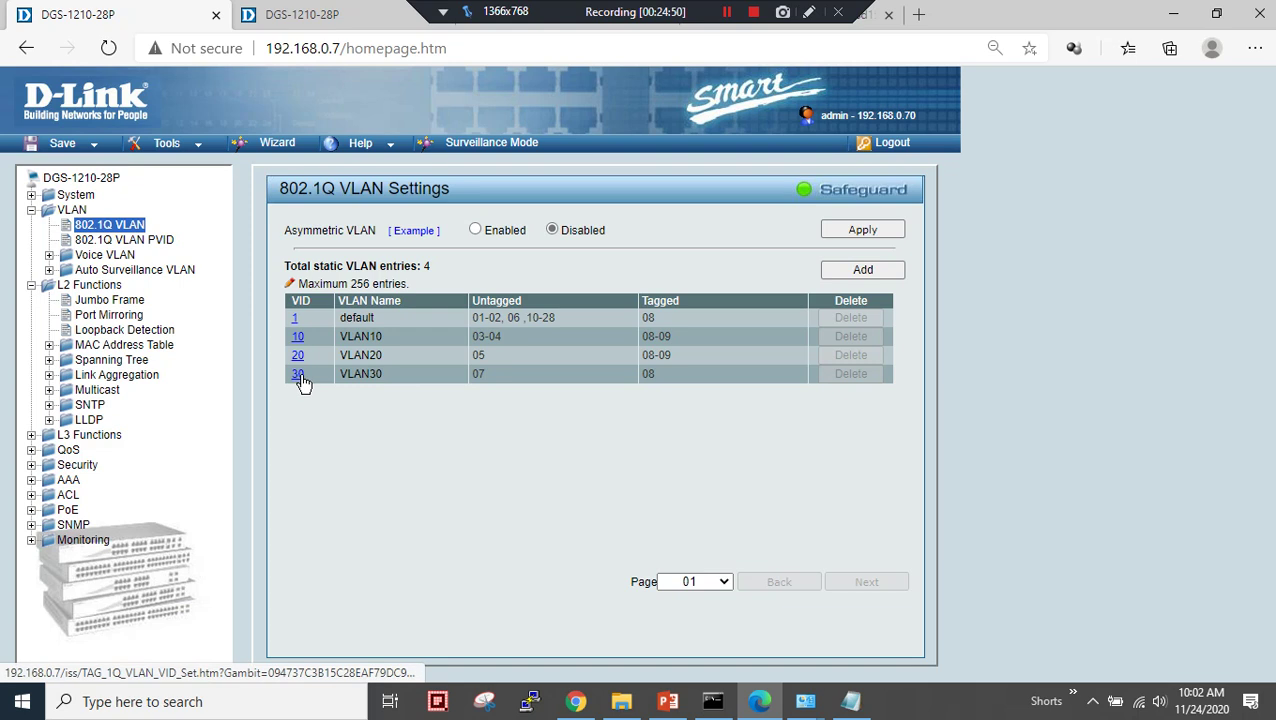
pyautogui.click(298, 376)
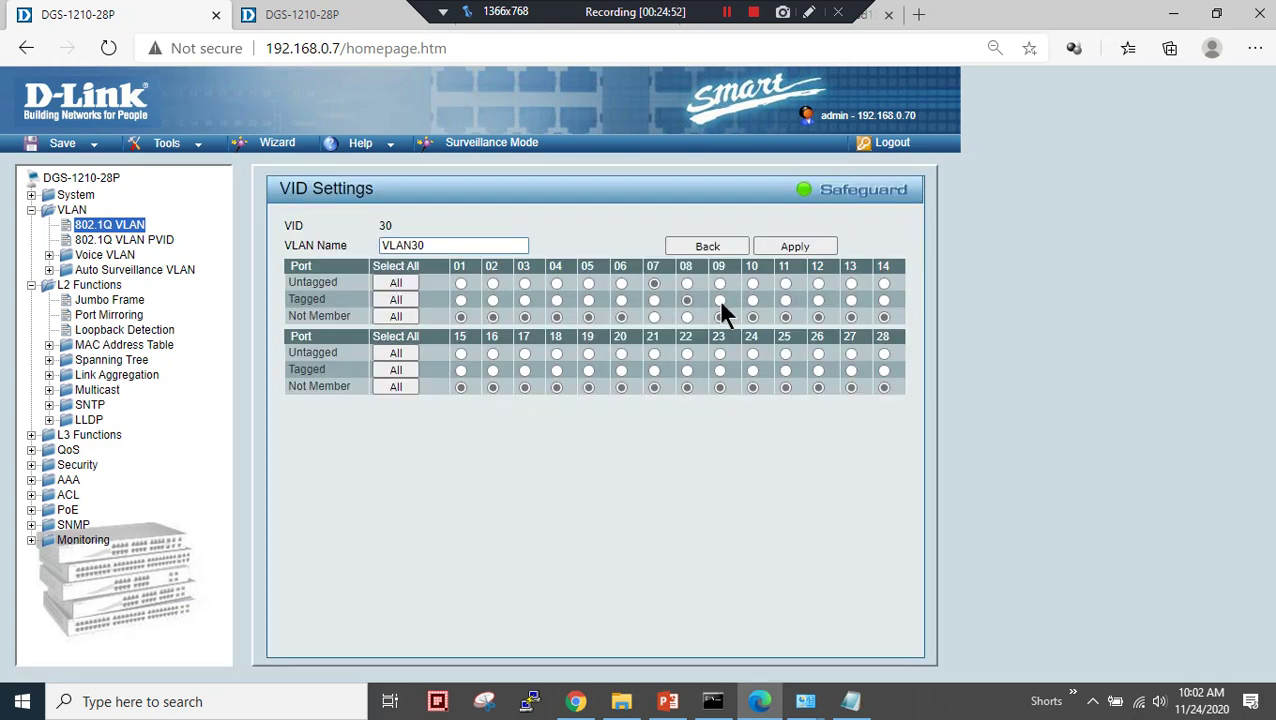
pyautogui.click(786, 250)
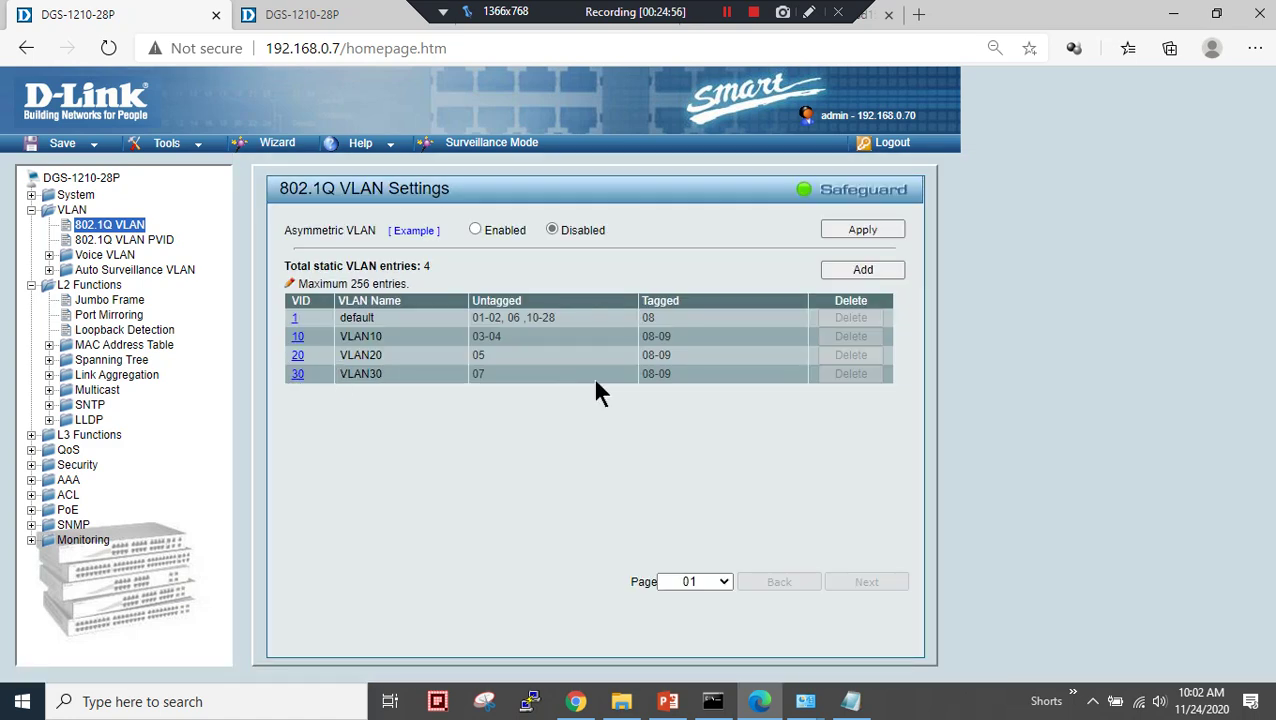
pyautogui.moveTo(677, 380); pyautogui.dragTo(638, 334)
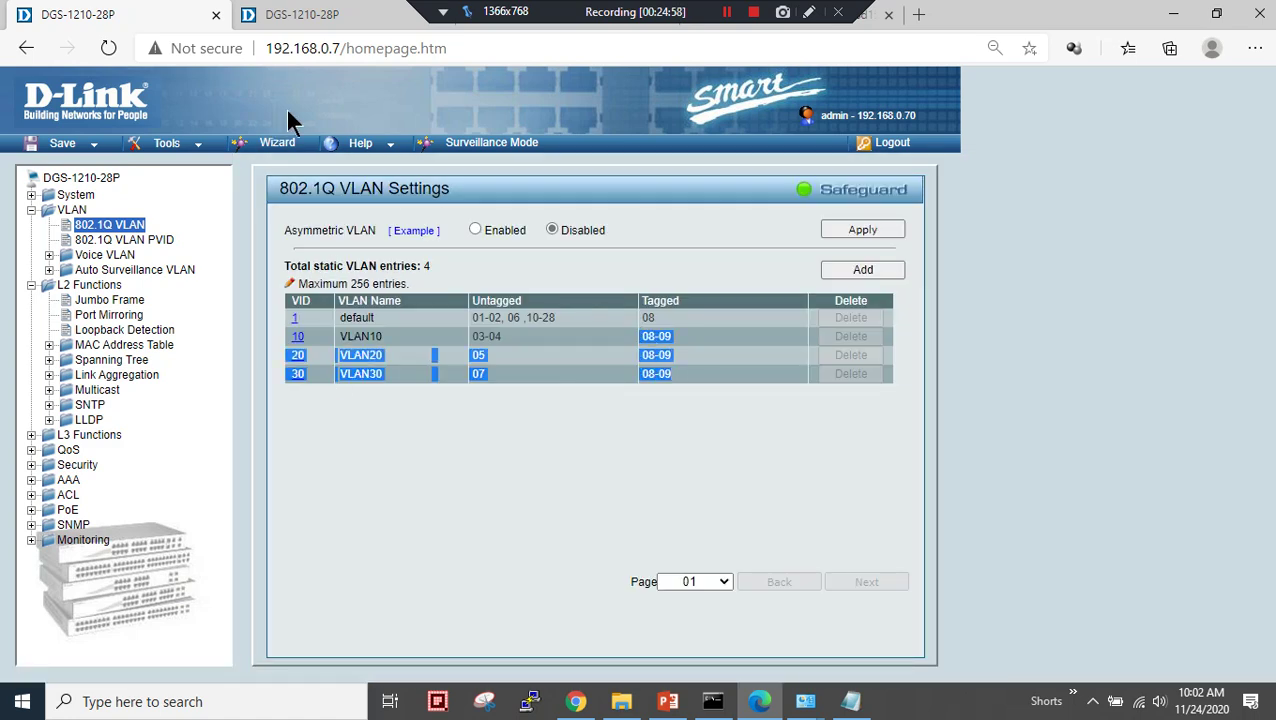
pyautogui.click(320, 16)
# - On switch 192.168.0.8, make port 09 Not Member of default VLAN 1
pyautogui.click(150, 265)
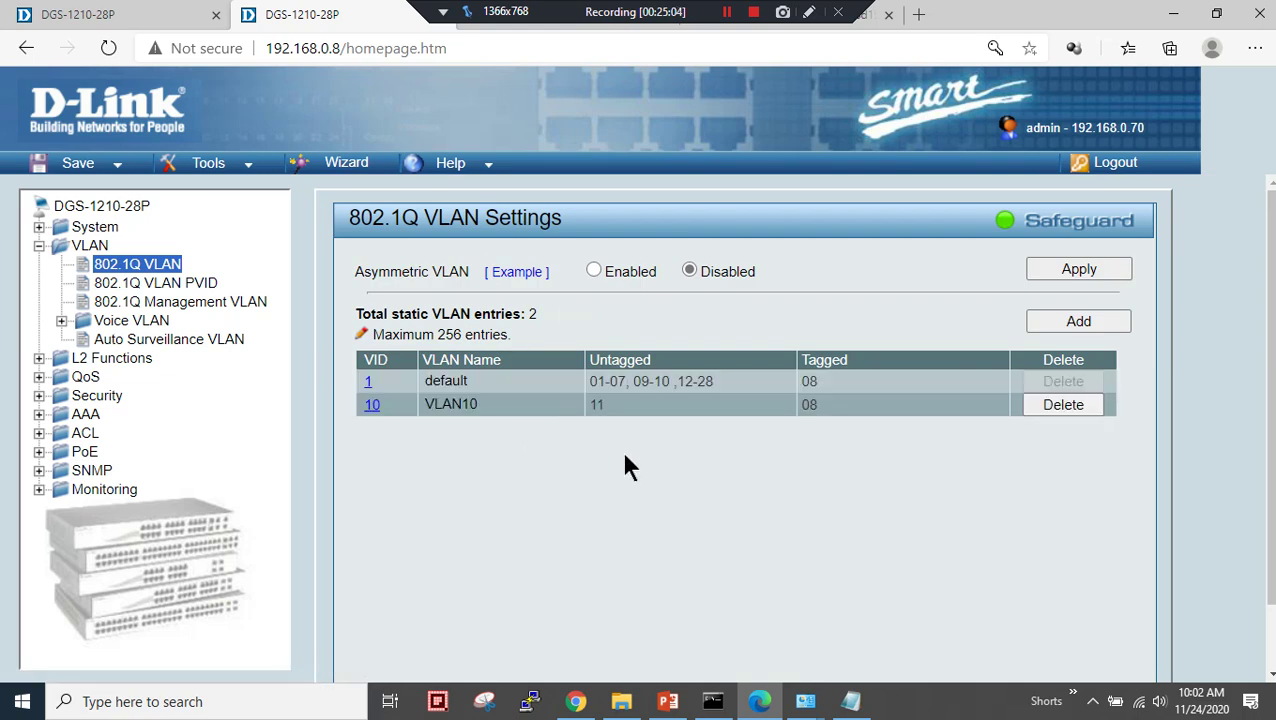
pyautogui.click(368, 382)
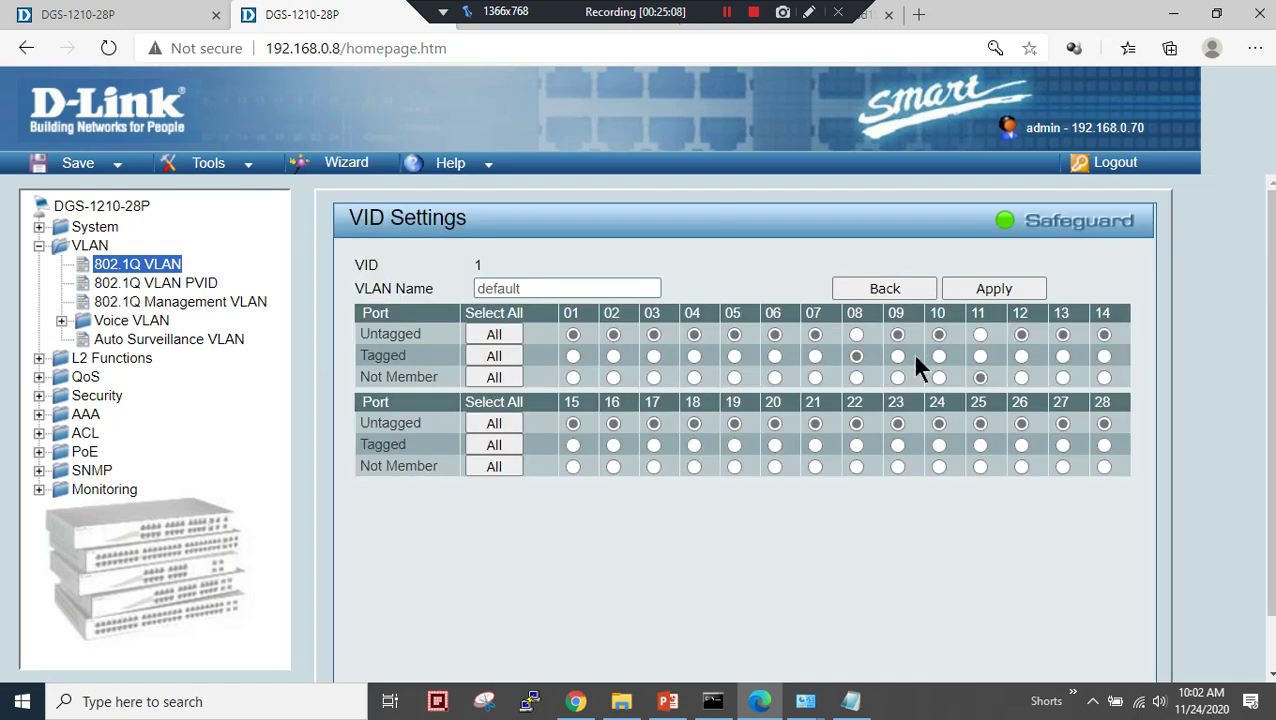
pyautogui.click(985, 287)
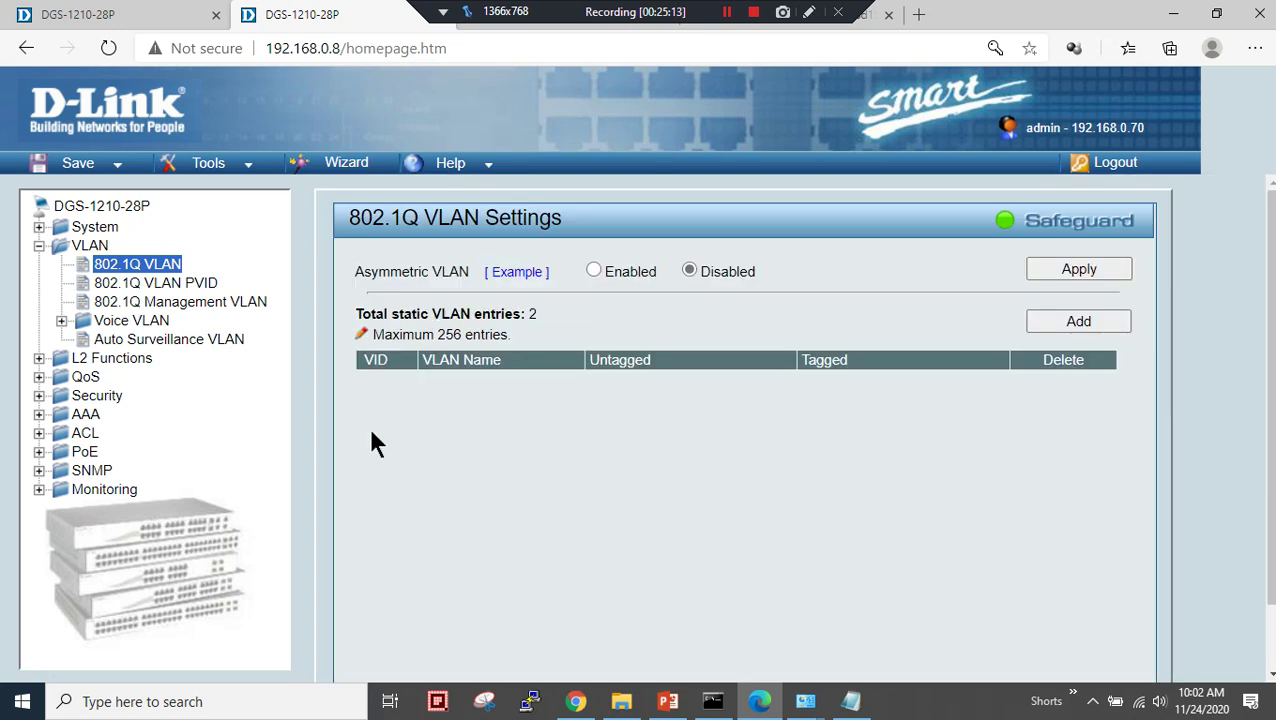
# - Tag port 09 in the second switch's VLAN10, then return to switch 192.168.0.7
pyautogui.click(366, 401)
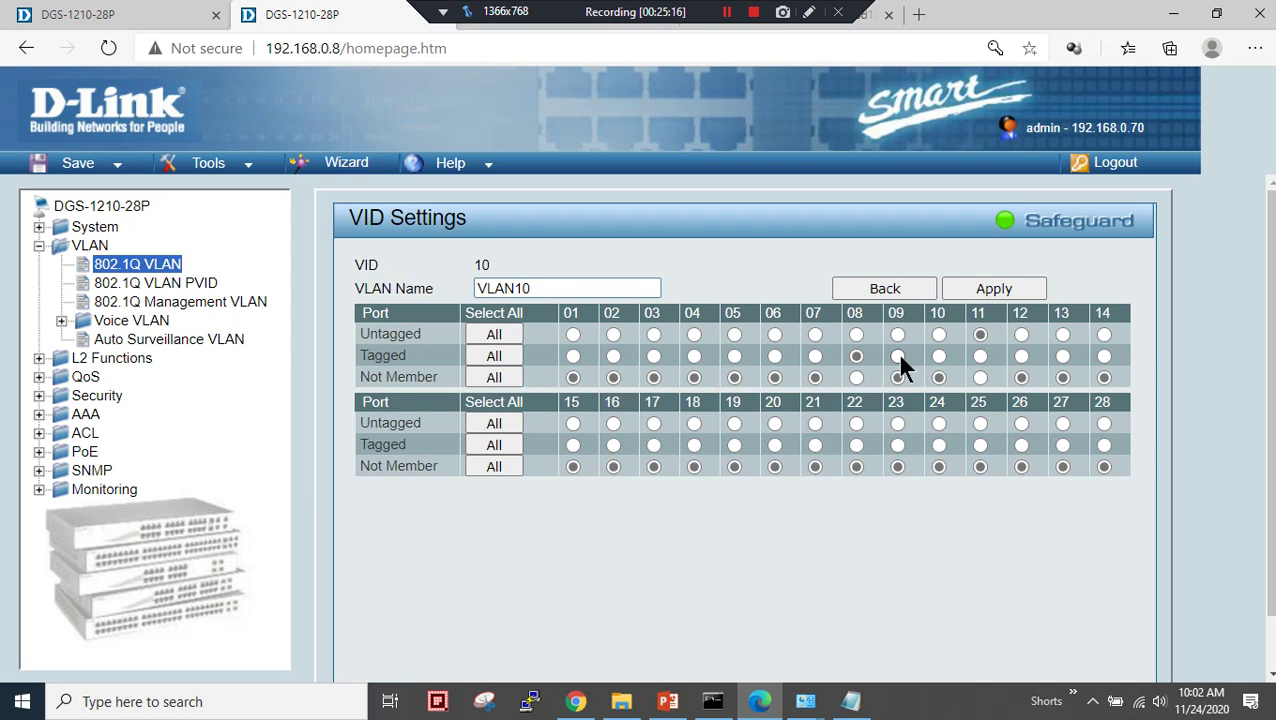
pyautogui.click(970, 293)
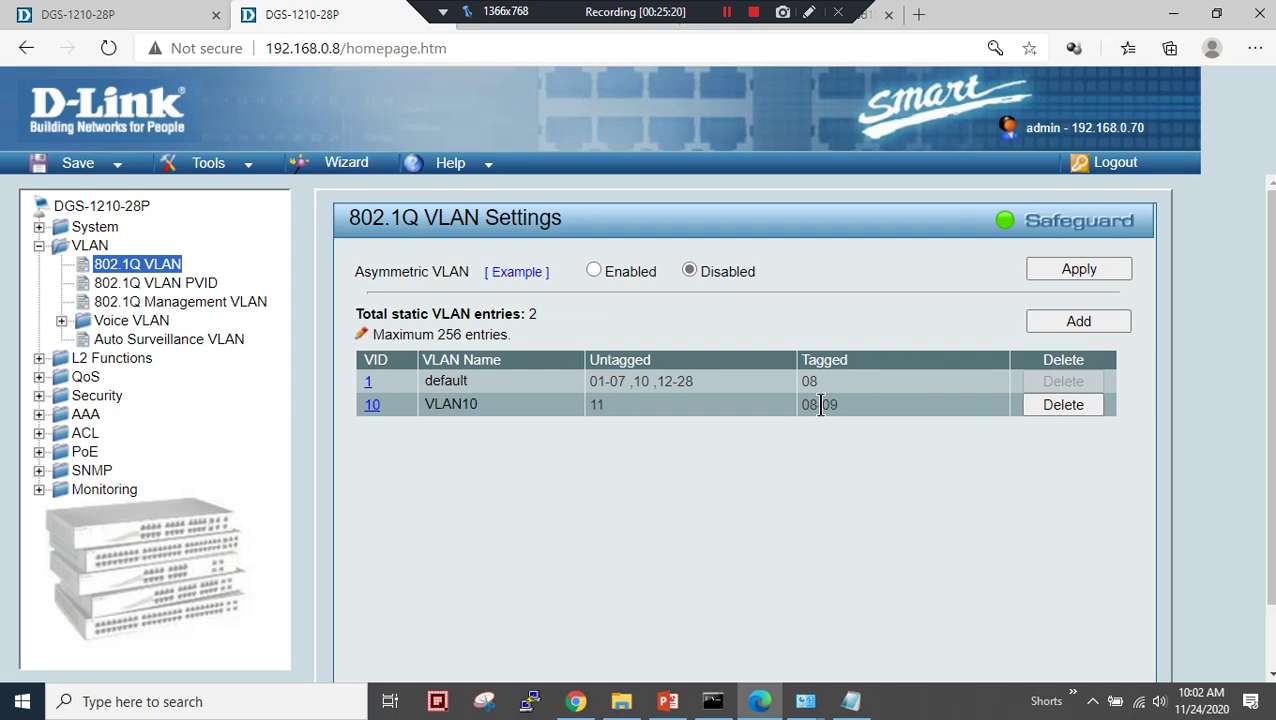
pyautogui.click(132, 272)
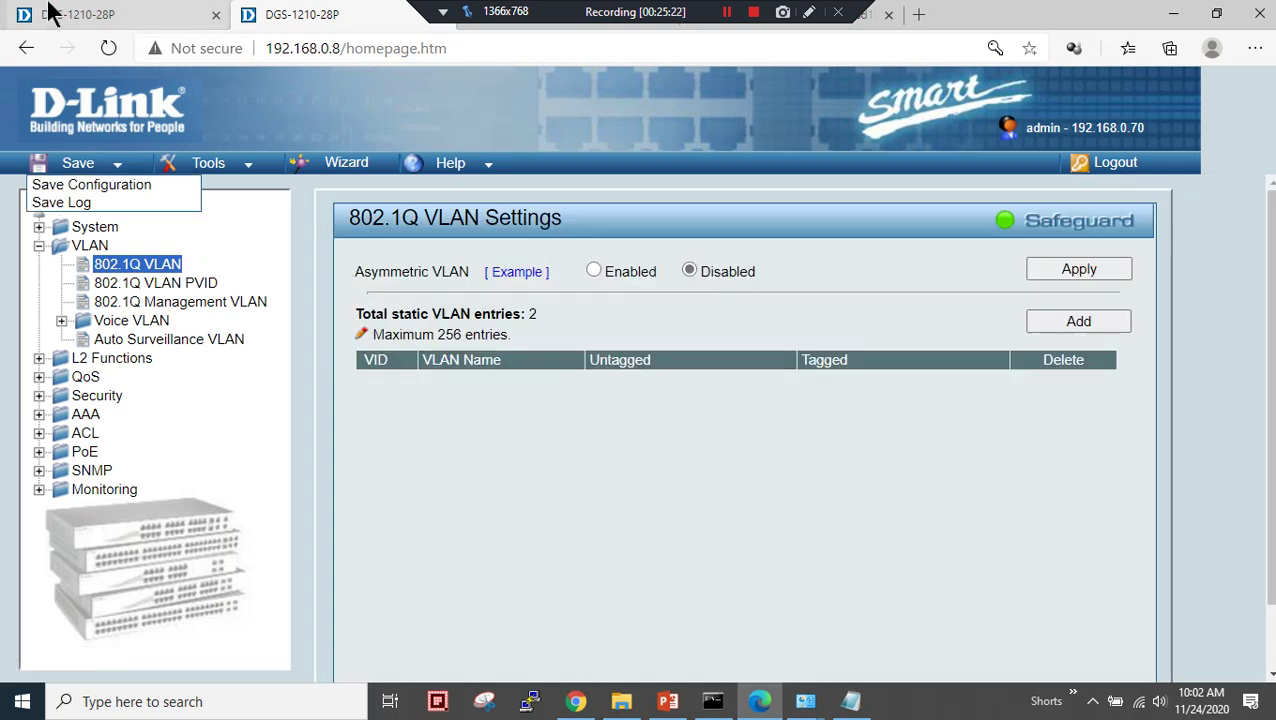
pyautogui.click(80, 18)
pyautogui.click(443, 418)
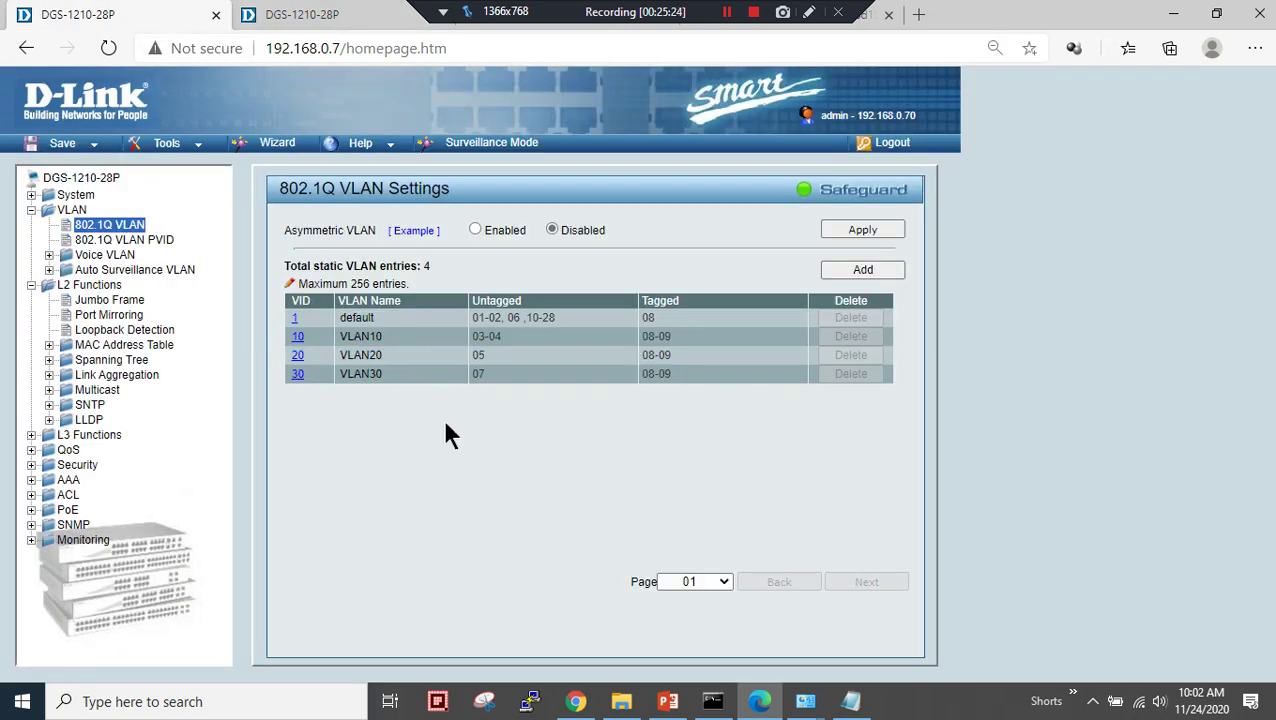
# - Set Port Trunking group 01, type LACP, ports 08 and 09; rejected because aggregation is disabled
pyautogui.click(96, 284)
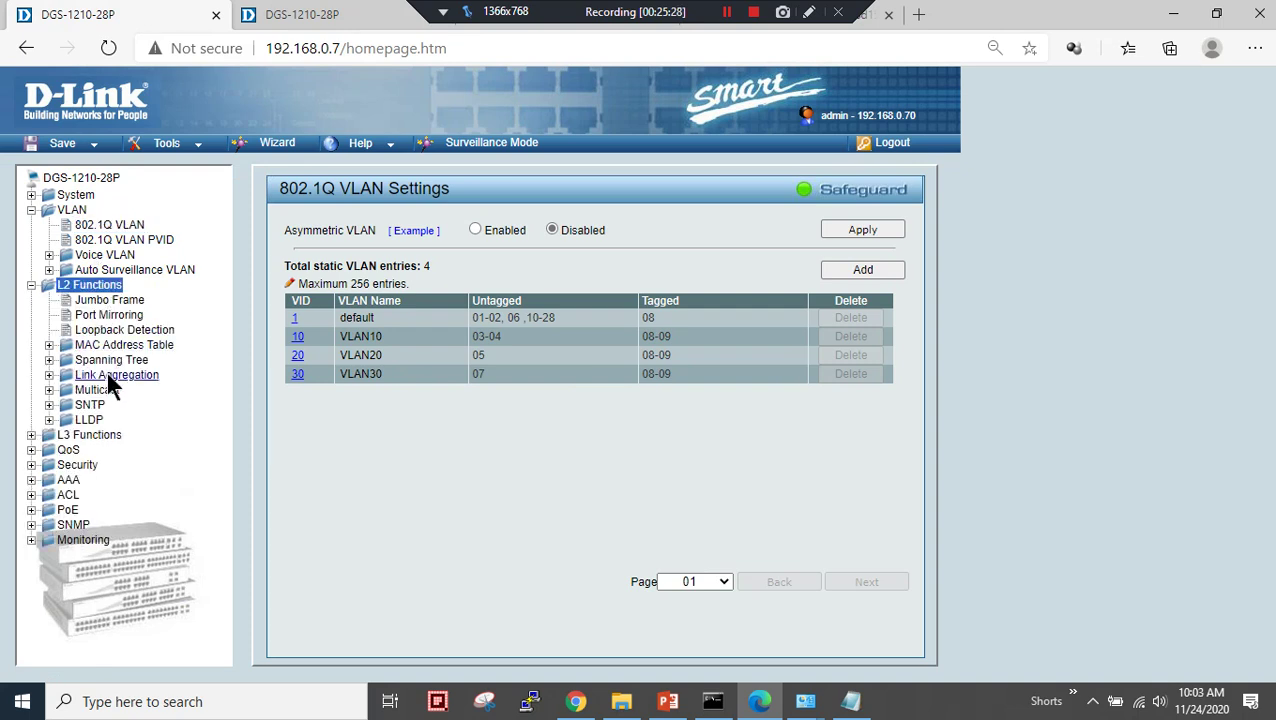
pyautogui.click(110, 376)
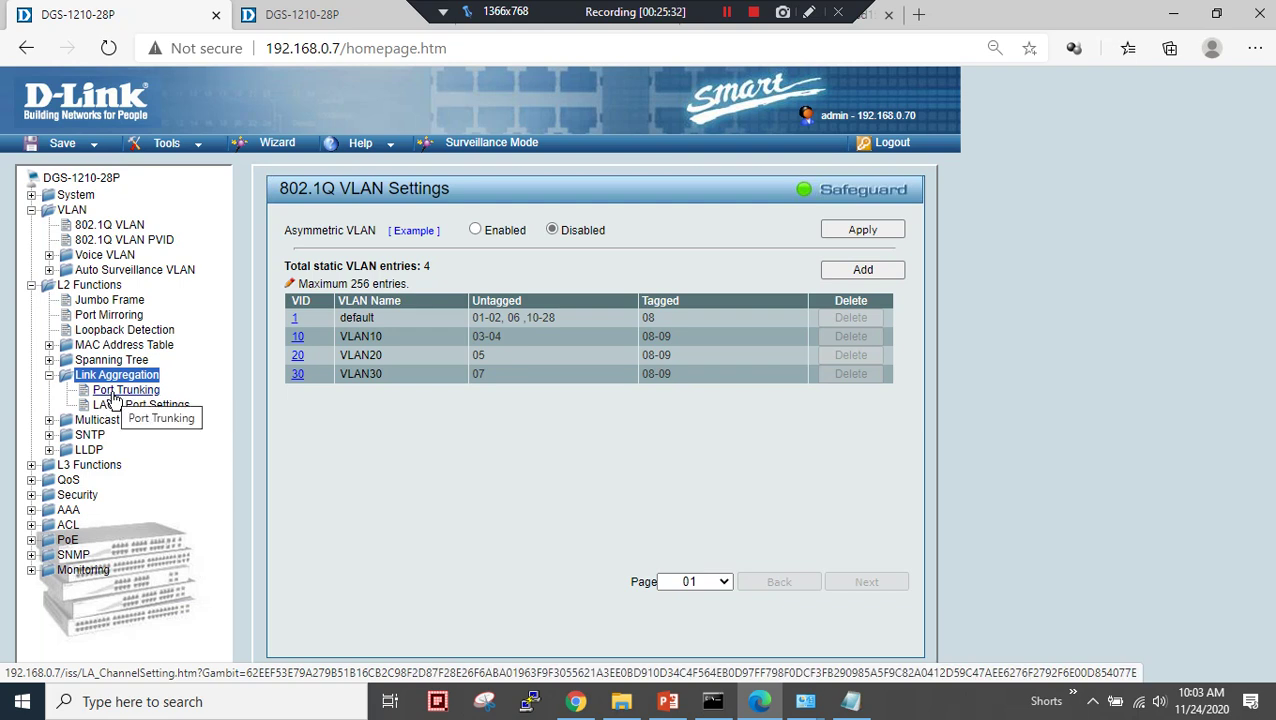
pyautogui.click(115, 394)
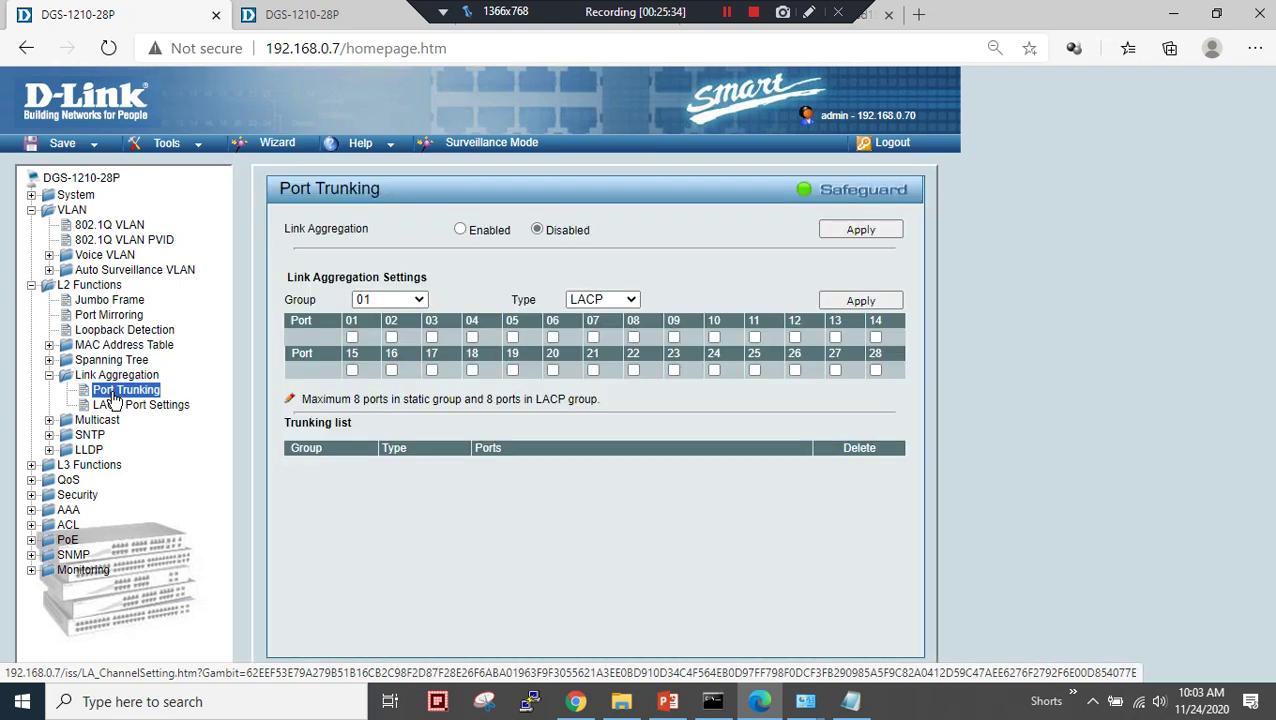
pyautogui.click(360, 302)
pyautogui.click(400, 302)
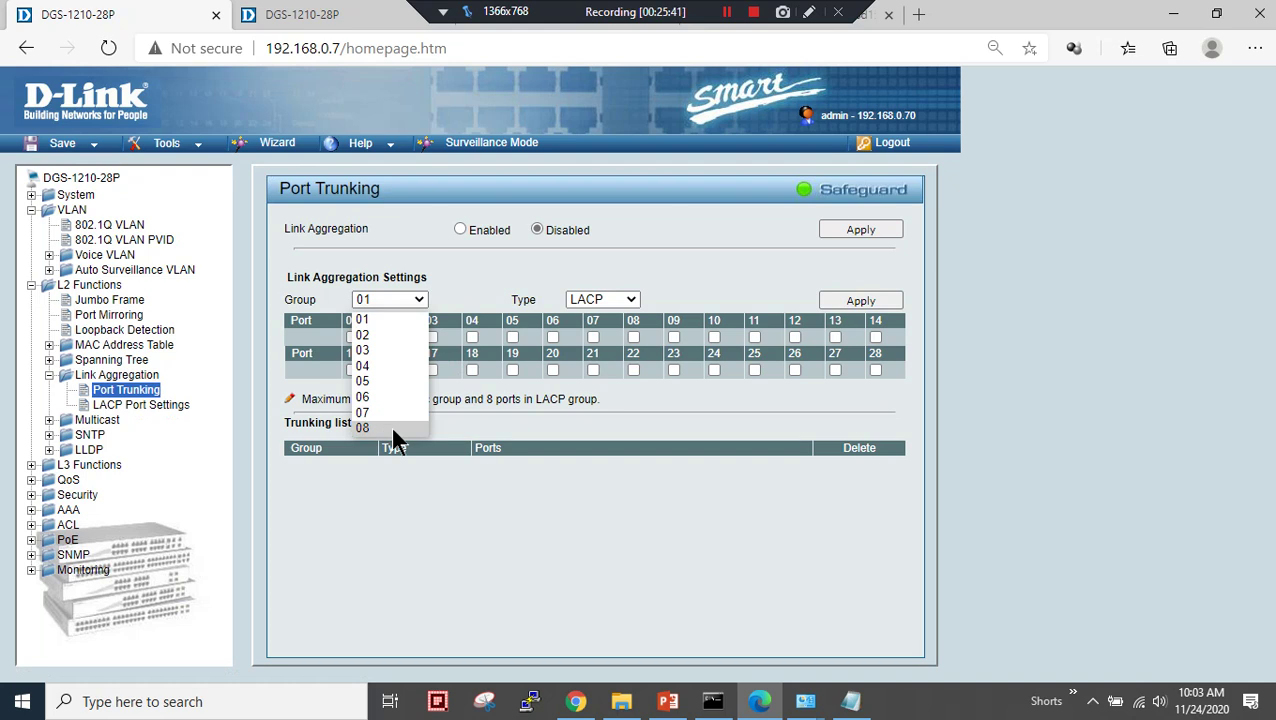
pyautogui.click(394, 321)
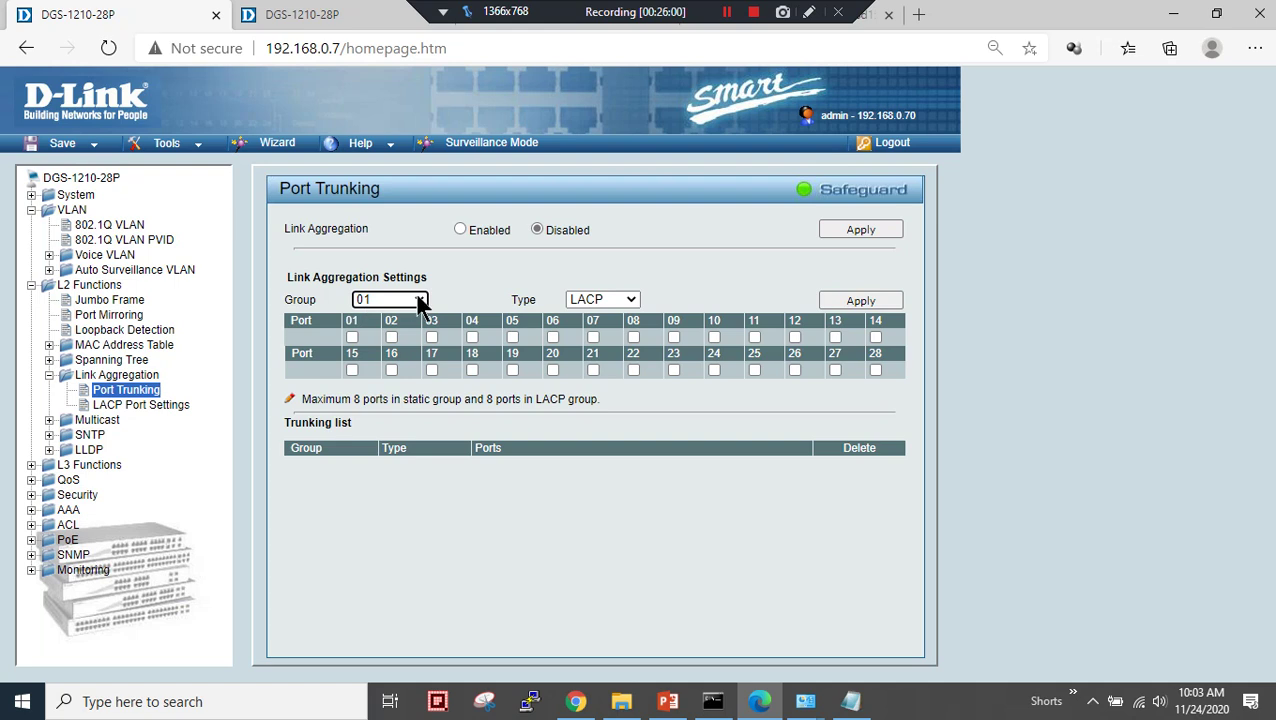
pyautogui.click(630, 299)
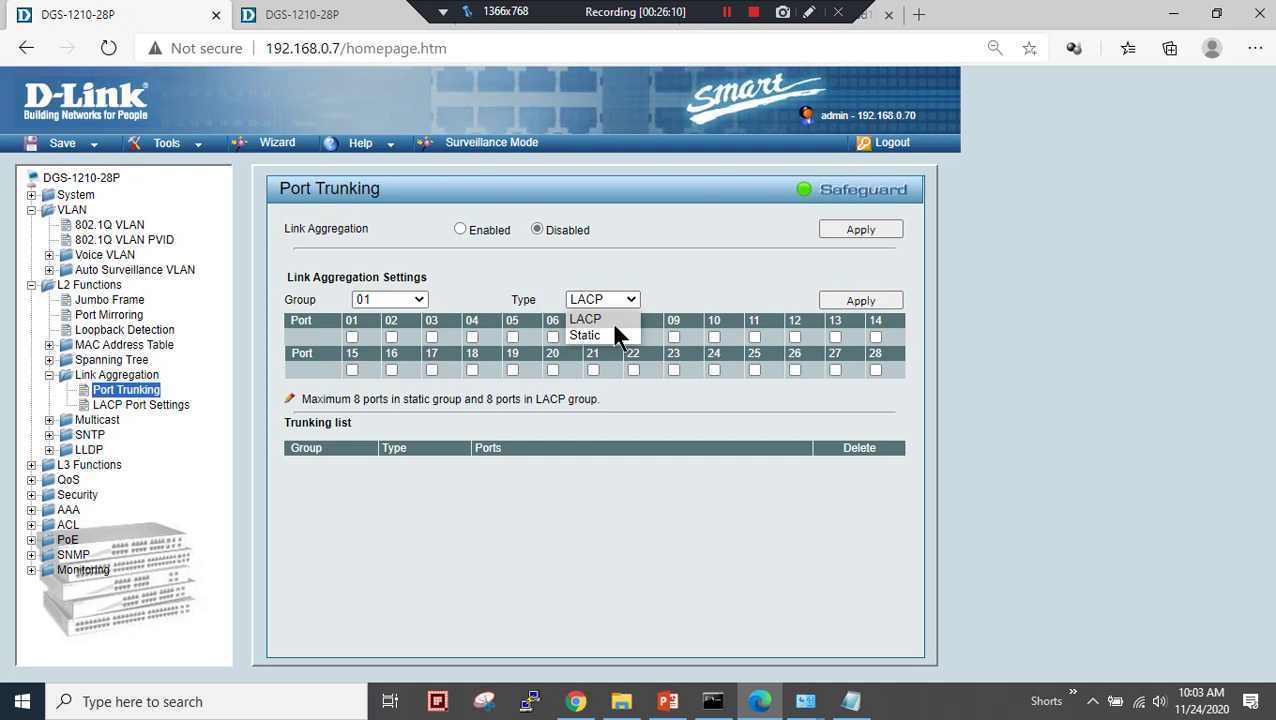
pyautogui.click(614, 322)
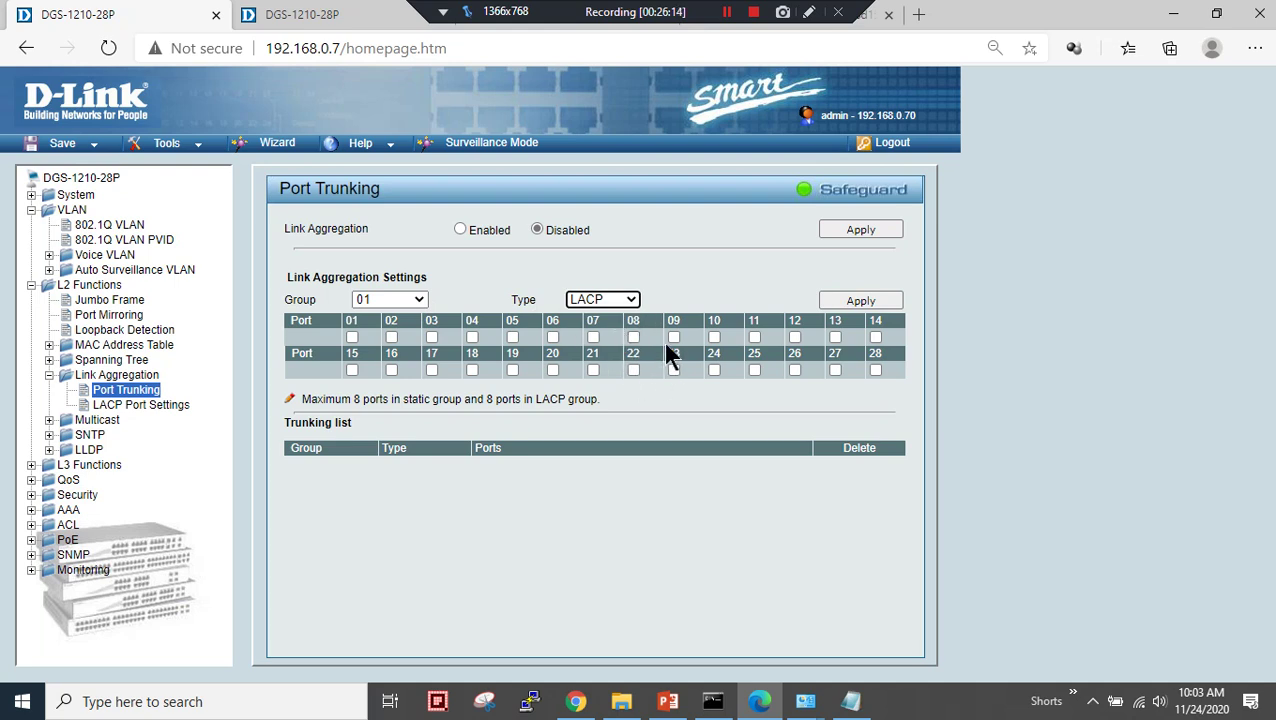
pyautogui.click(633, 337)
pyautogui.click(673, 340)
pyautogui.click(860, 301)
pyautogui.click(786, 158)
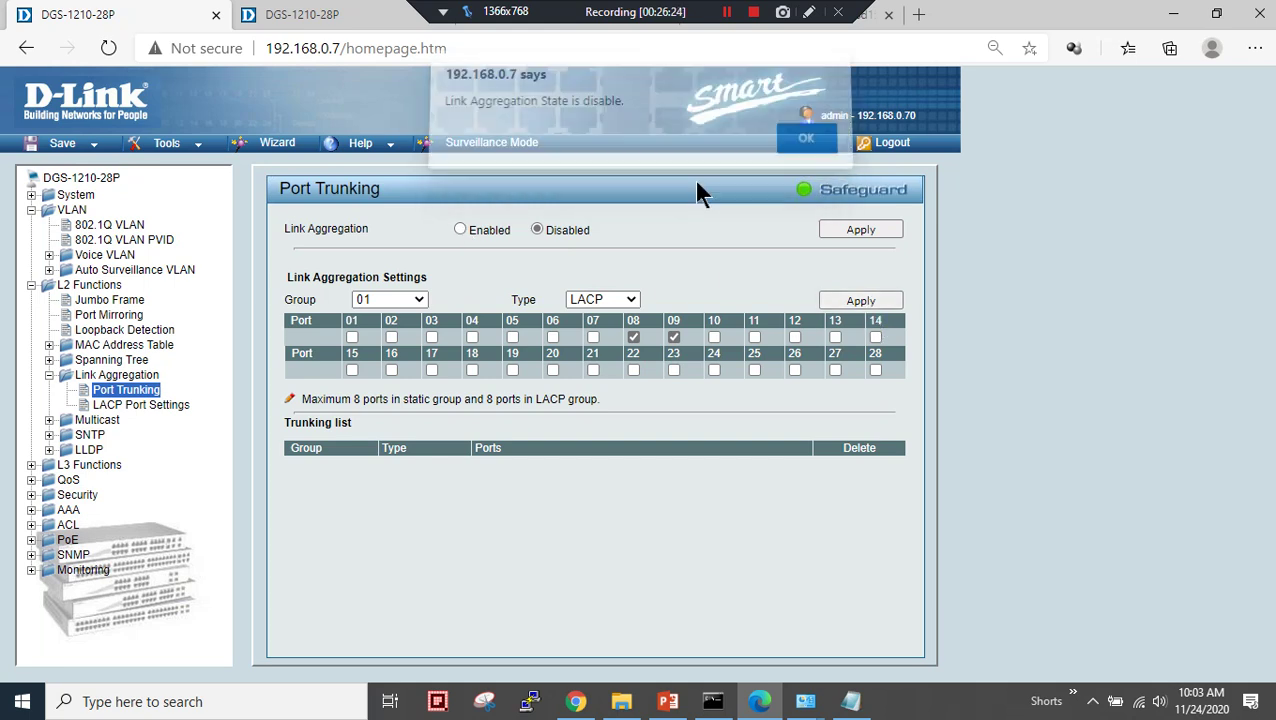
# - Enable link aggregation globally and retry ports 08-09 in LACP group 01
pyautogui.click(459, 229)
pyautogui.click(878, 229)
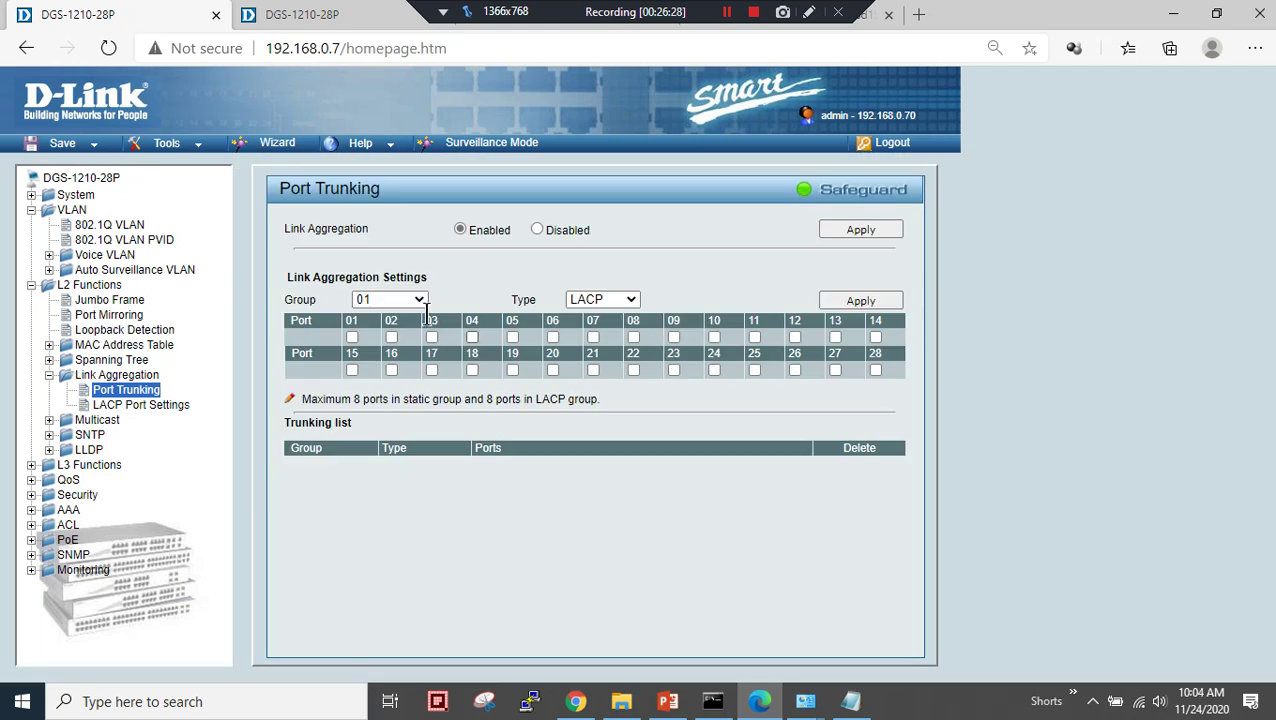
pyautogui.doubleClick(510, 229)
pyautogui.click(506, 235)
pyautogui.doubleClick(474, 229)
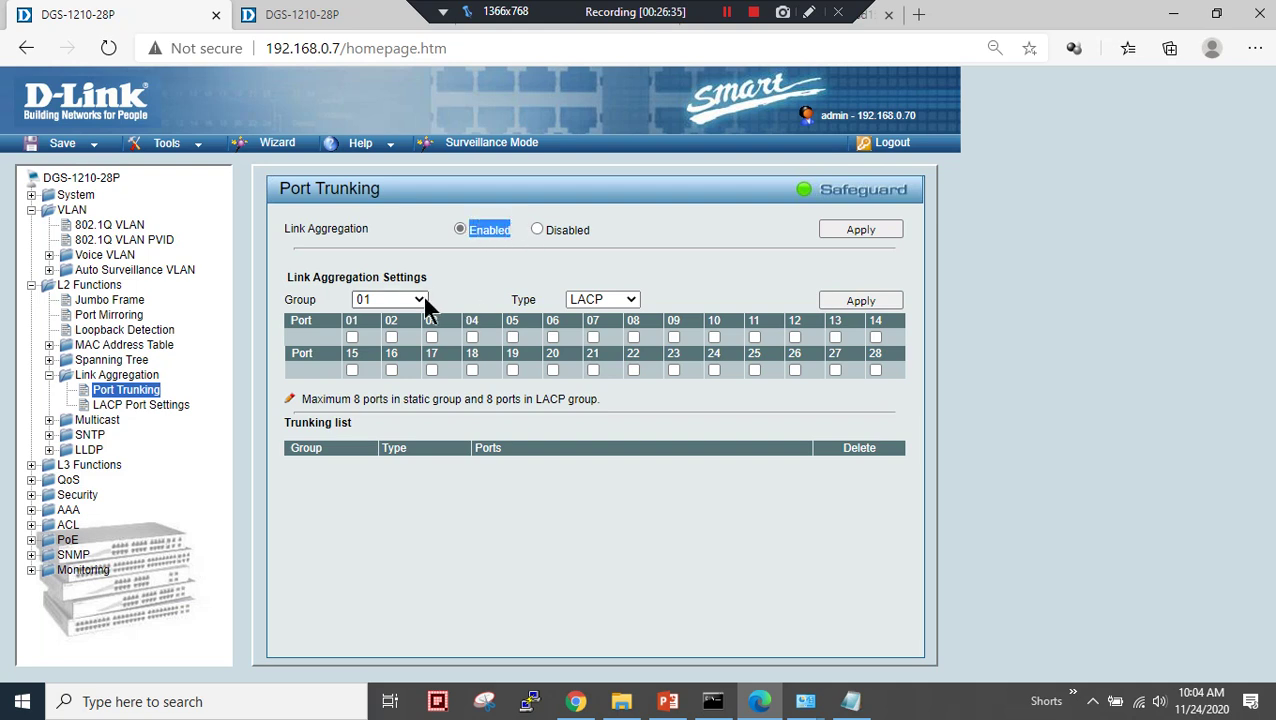
pyautogui.click(604, 291)
pyautogui.click(605, 293)
pyautogui.click(633, 337)
pyautogui.click(674, 337)
pyautogui.click(841, 302)
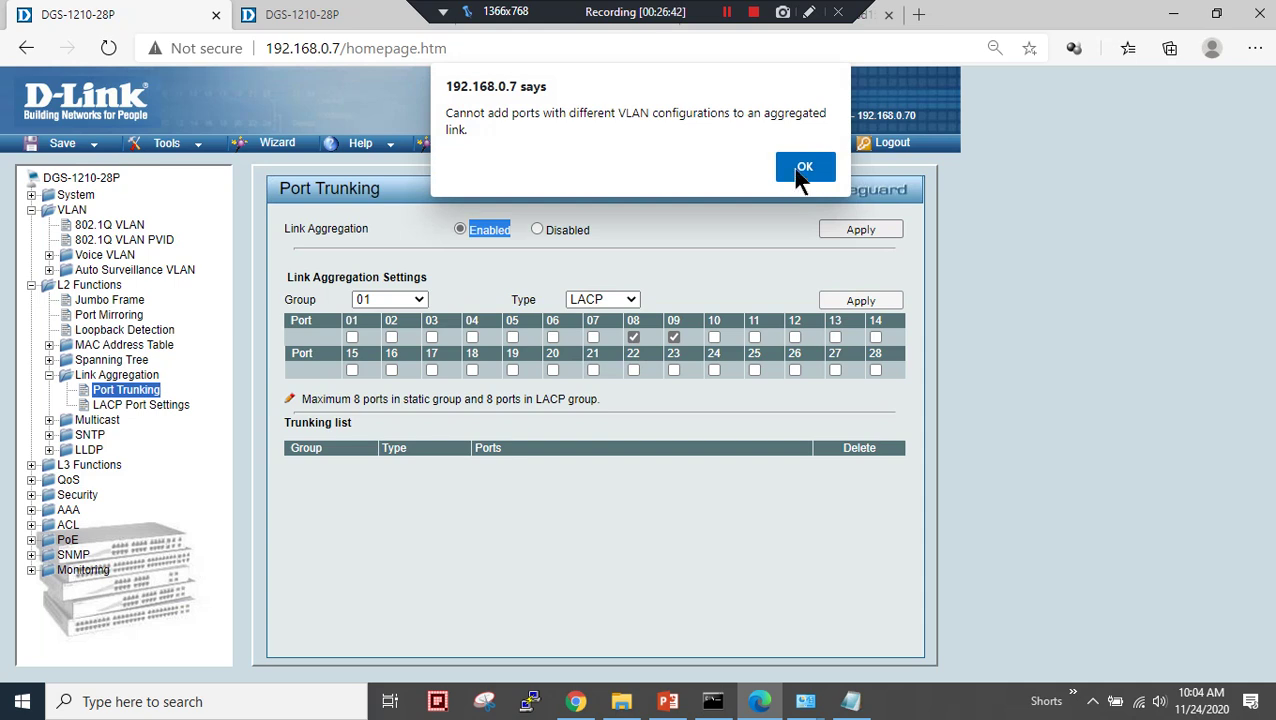
# - Dismiss the VLAN mismatch warning and tick ports 08 and 09 for trunk group 01
pyautogui.click(800, 172)
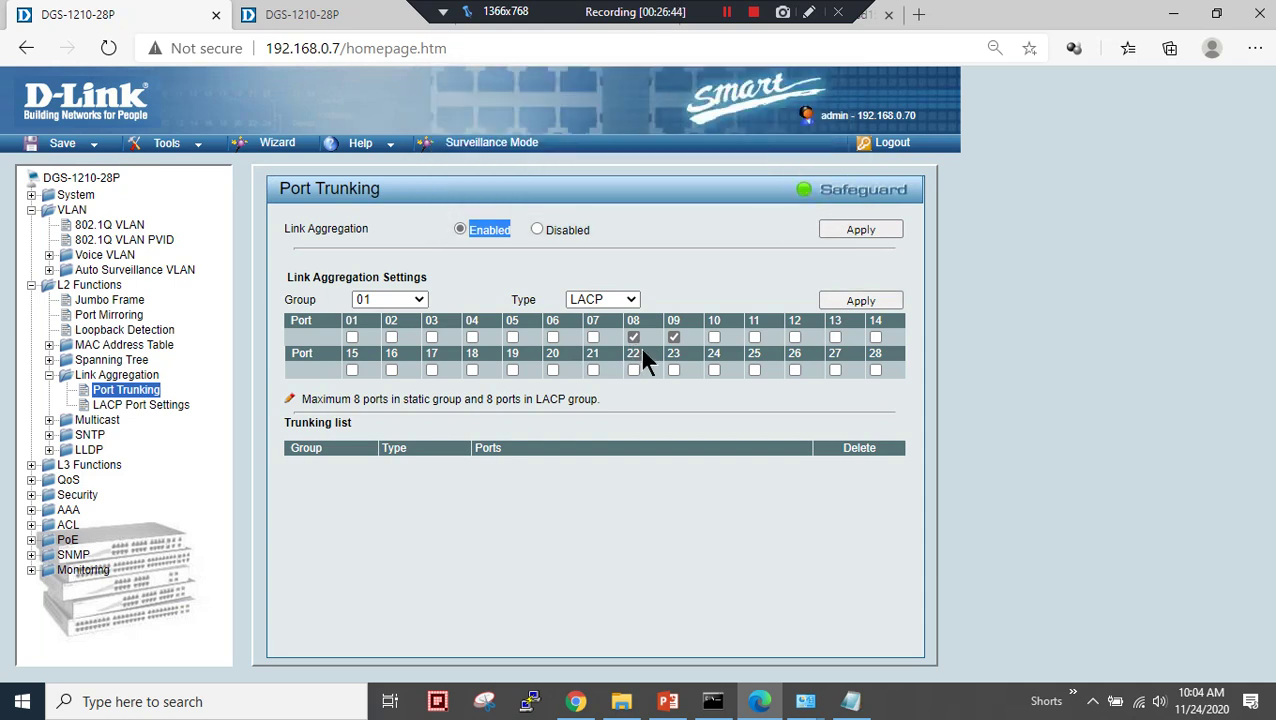
pyautogui.click(636, 300)
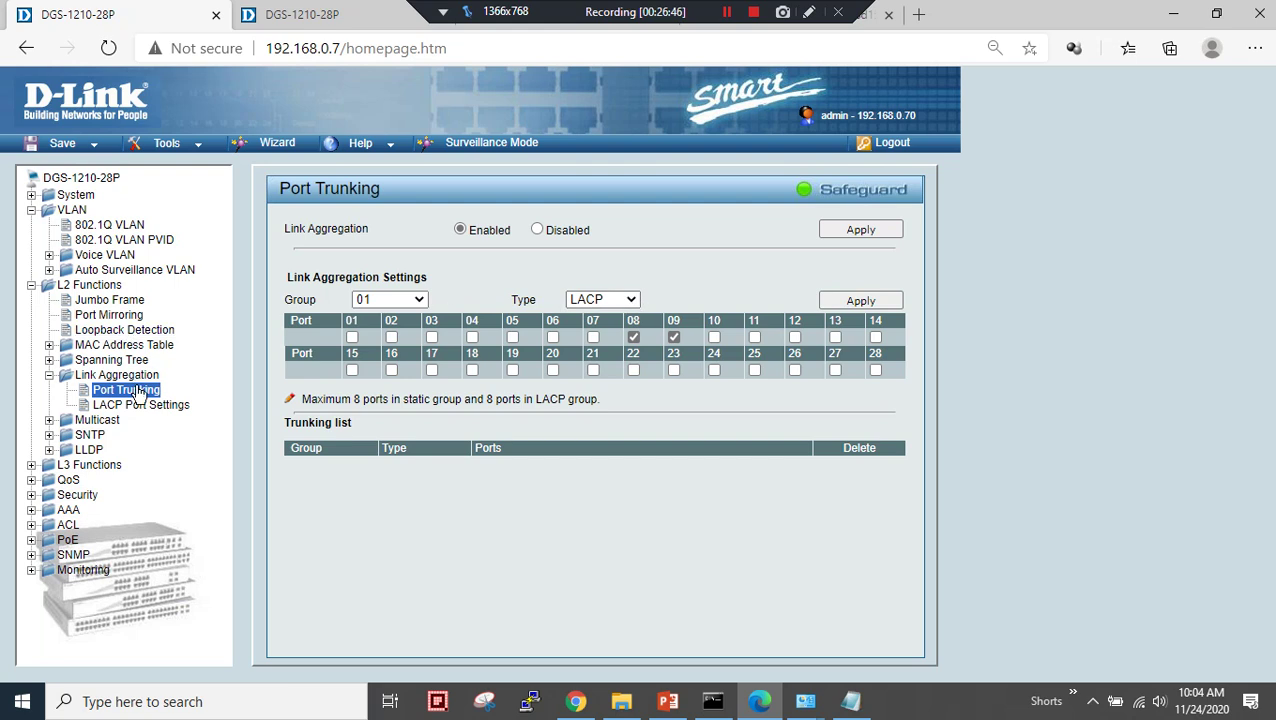
pyautogui.click(137, 391)
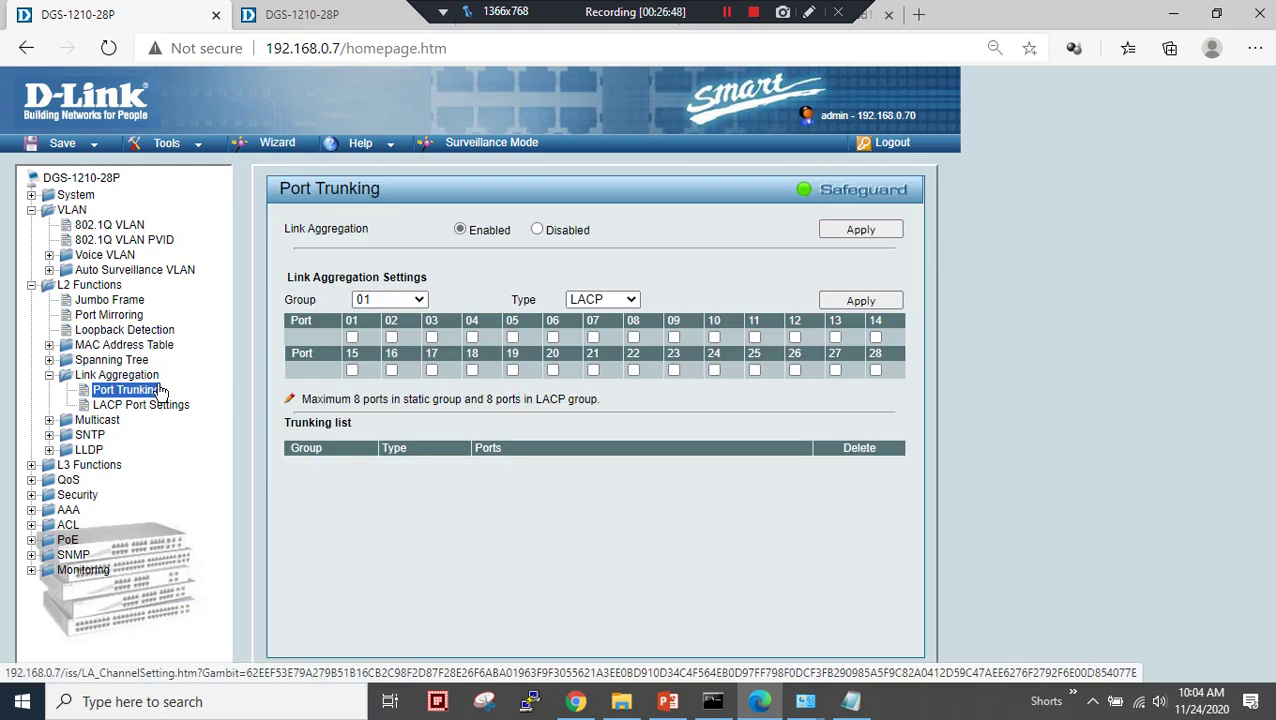
pyautogui.click(633, 337)
pyautogui.click(674, 337)
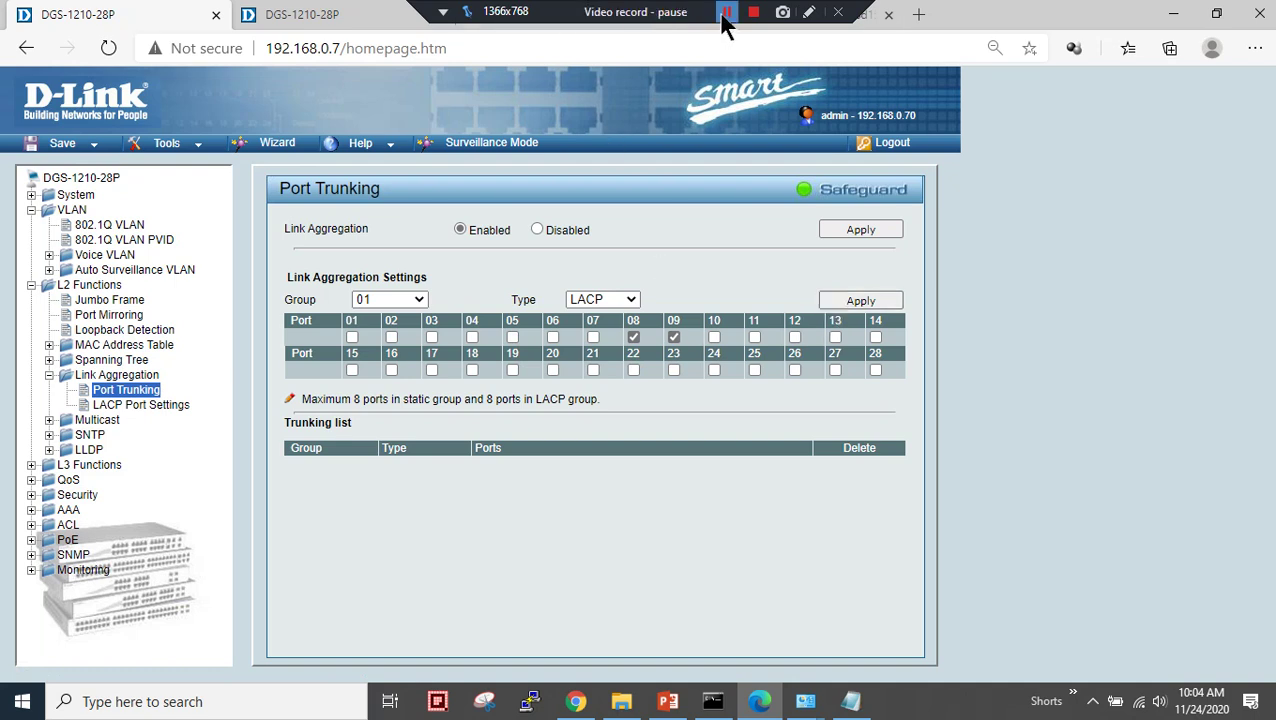
pyautogui.click(727, 12)
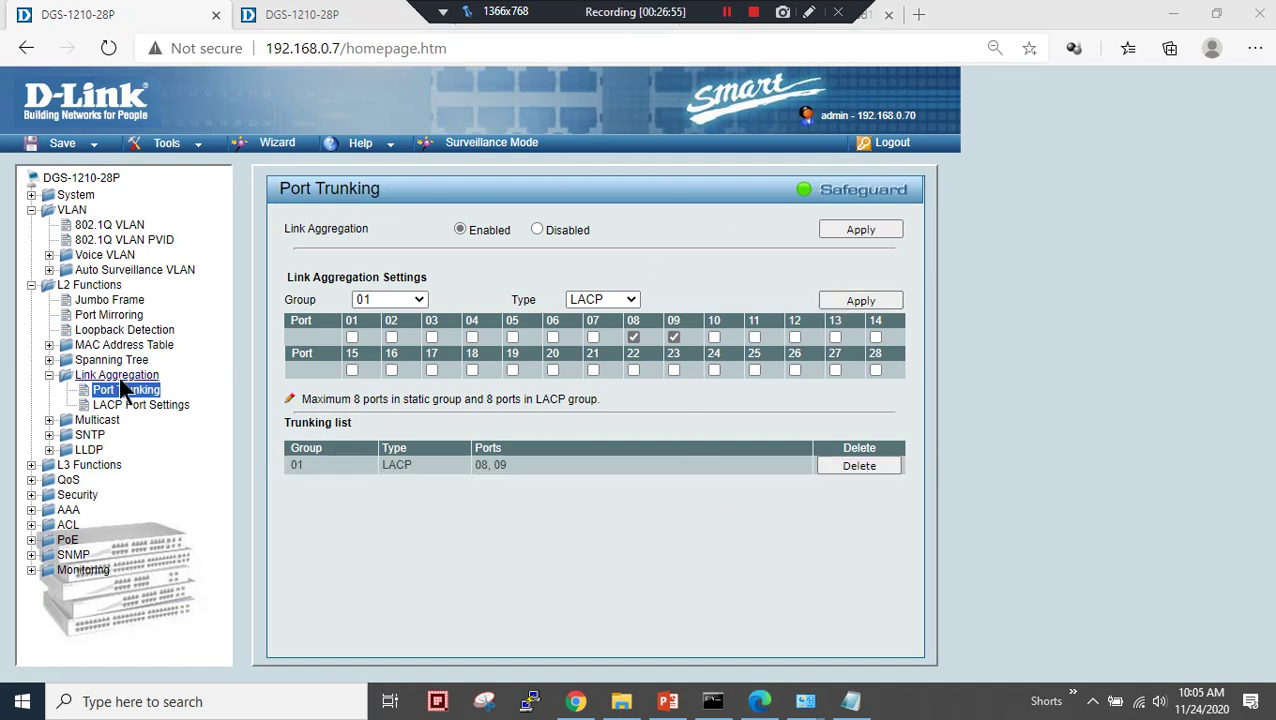
# - Check VLAN 1's tagged ports 08-09, then confirm ports 08, 09 in the trunking list
pyautogui.click(109, 225)
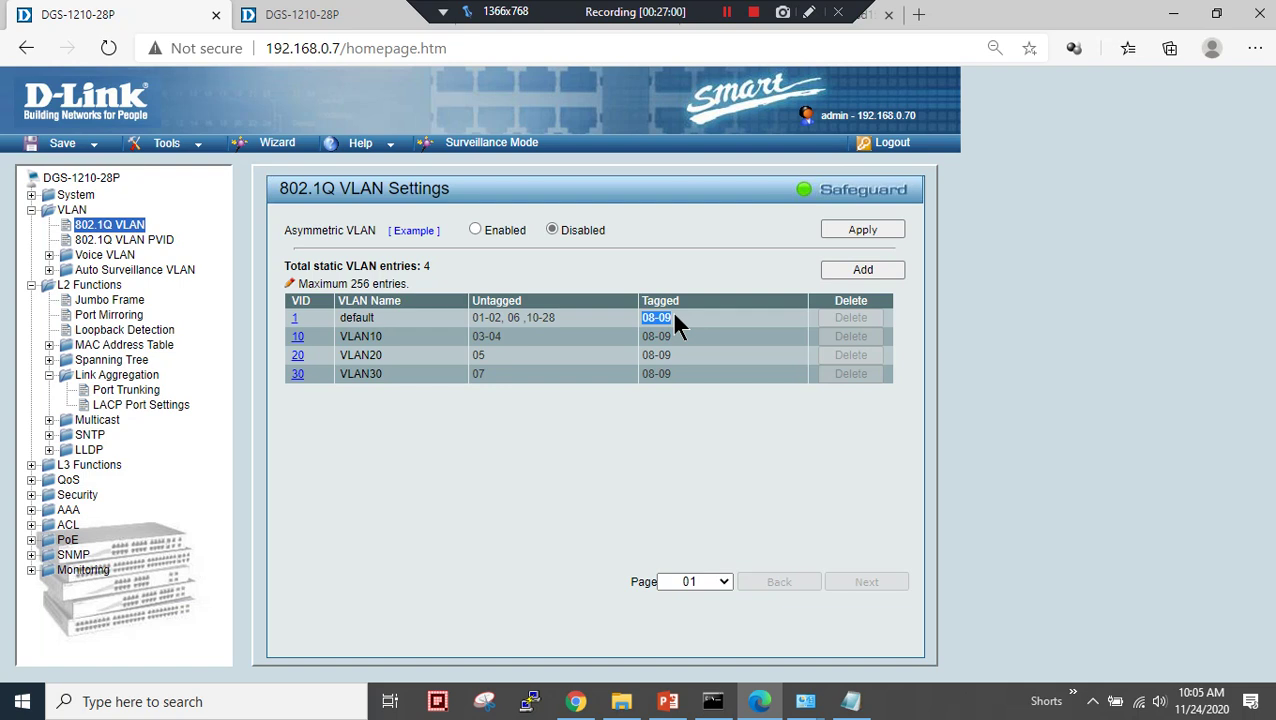
pyautogui.click(656, 318)
pyautogui.doubleClick(656, 318)
pyautogui.click(660, 320)
pyautogui.moveTo(663, 319); pyautogui.dragTo(675, 319)
pyautogui.click(120, 391)
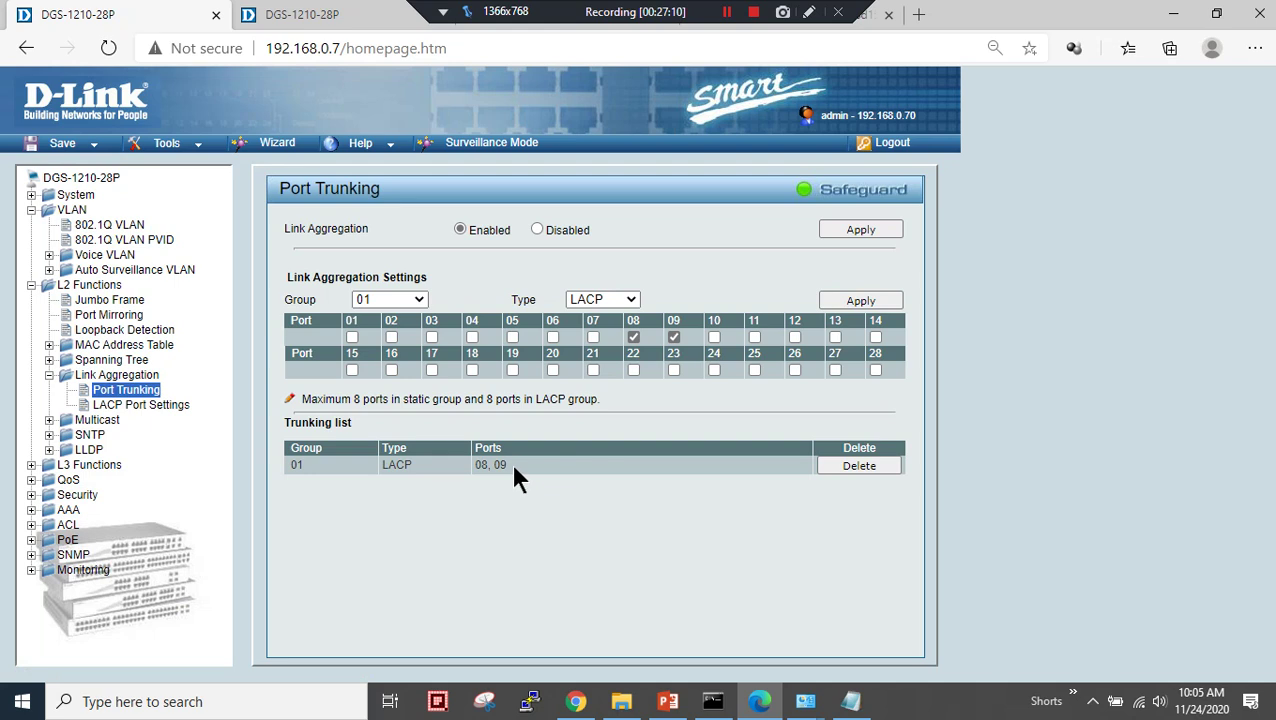
pyautogui.moveTo(510, 466); pyautogui.dragTo(476, 466)
pyautogui.click(308, 14)
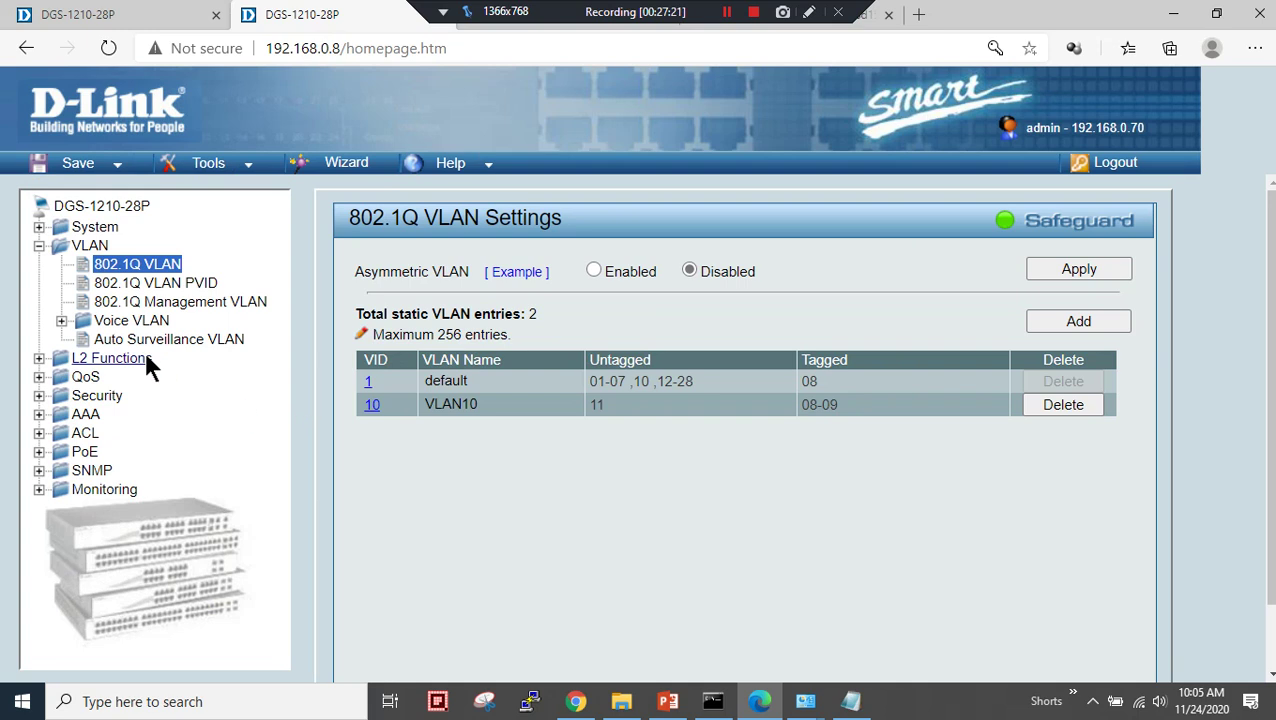
# - Reach Port Trunking on the second switch via L2 Functions > Link Aggregation
pyautogui.click(126, 357)
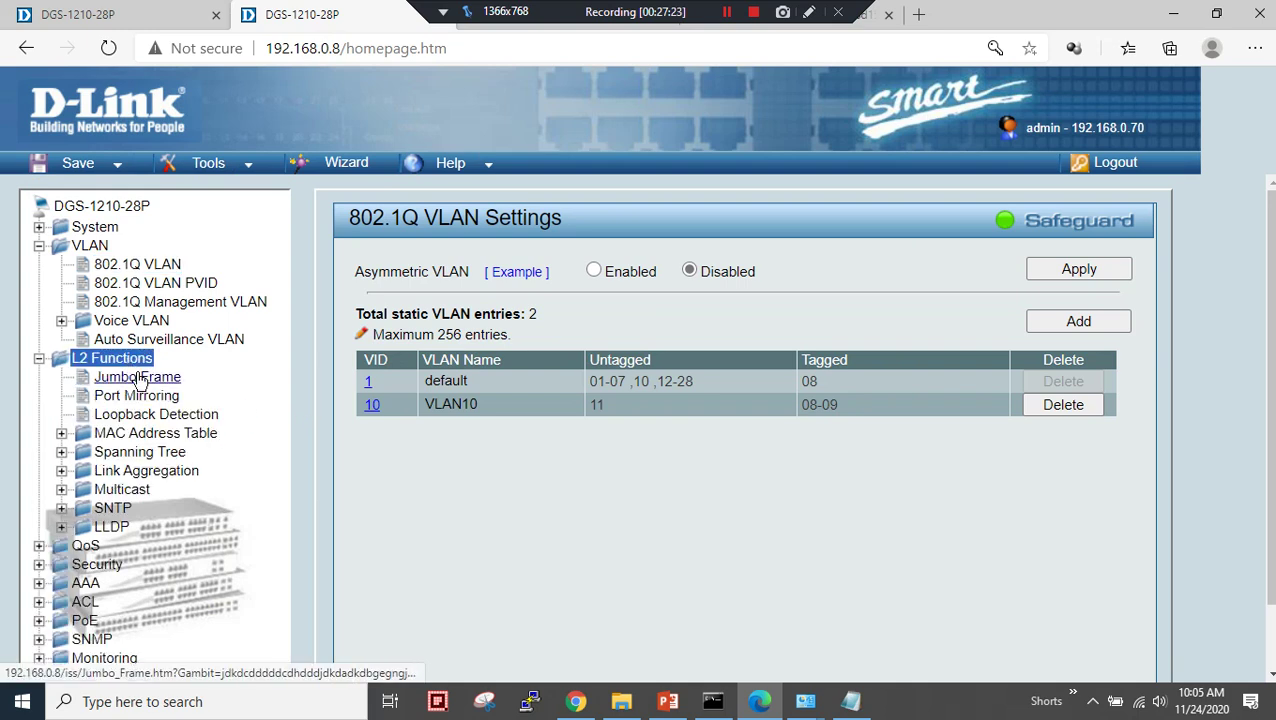
pyautogui.click(464, 404)
pyautogui.moveTo(479, 404); pyautogui.dragTo(453, 403)
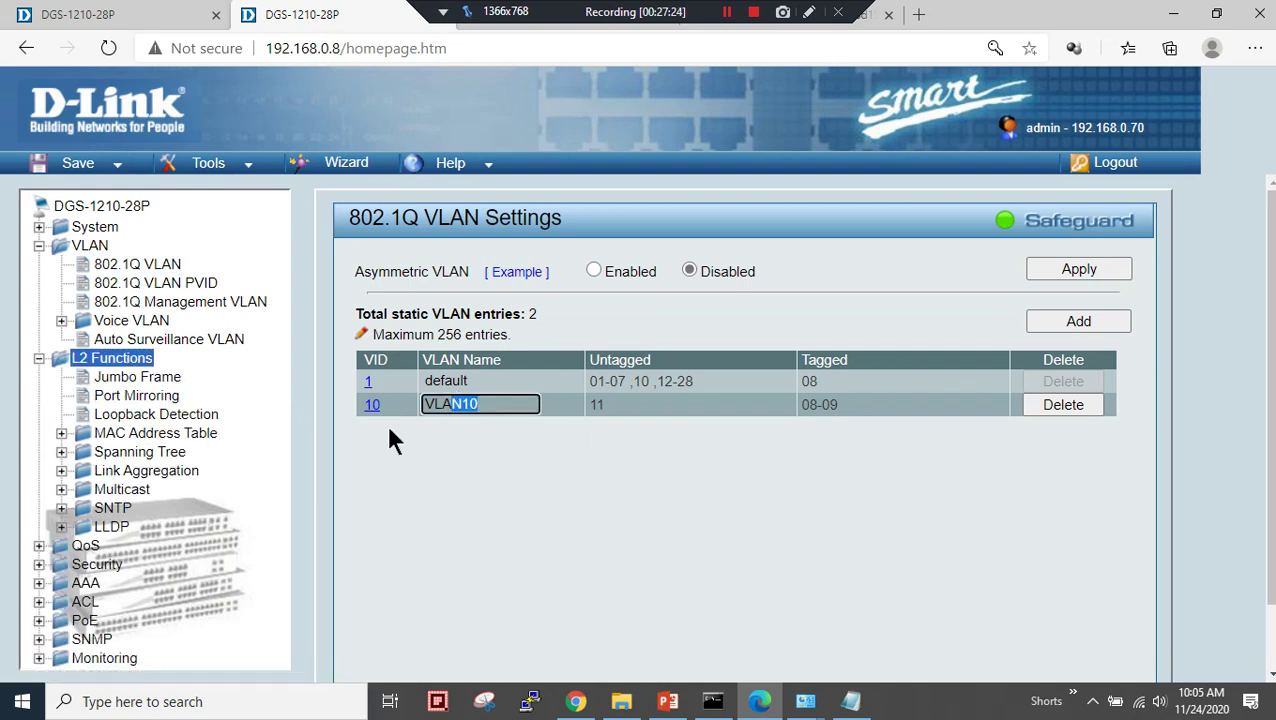
pyautogui.click(157, 455)
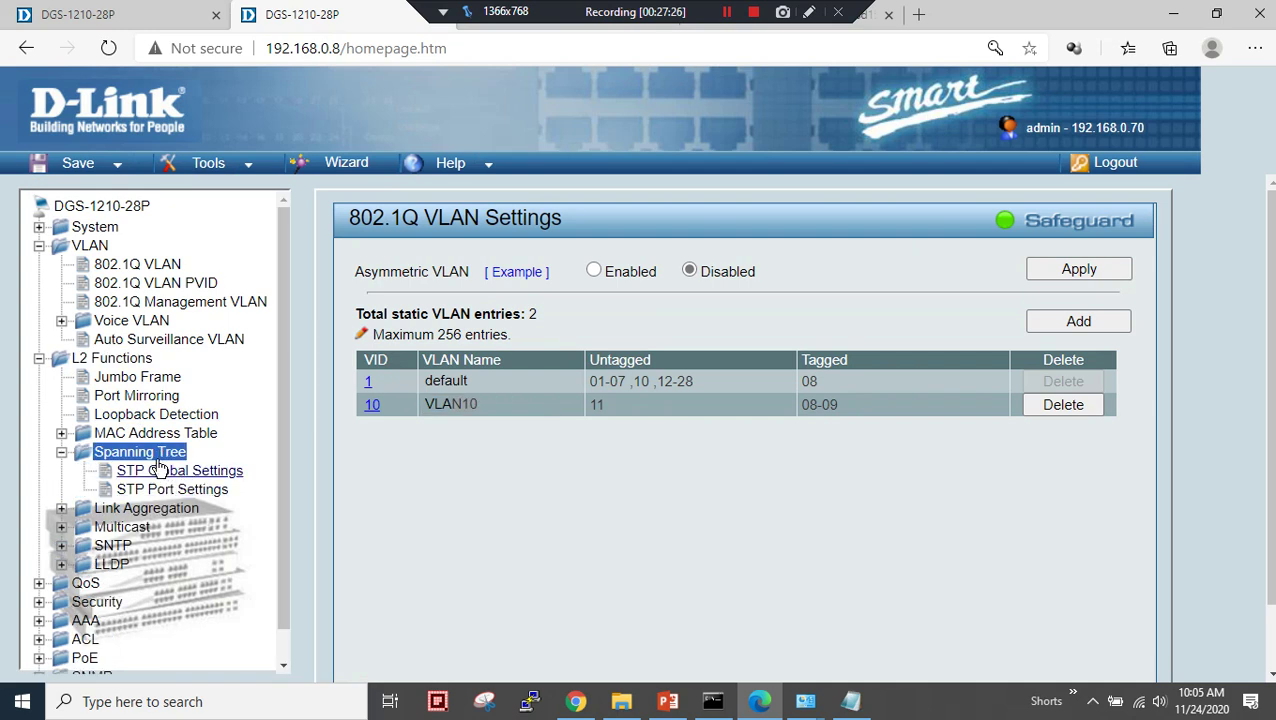
pyautogui.click(140, 452)
pyautogui.click(157, 472)
pyautogui.click(183, 492)
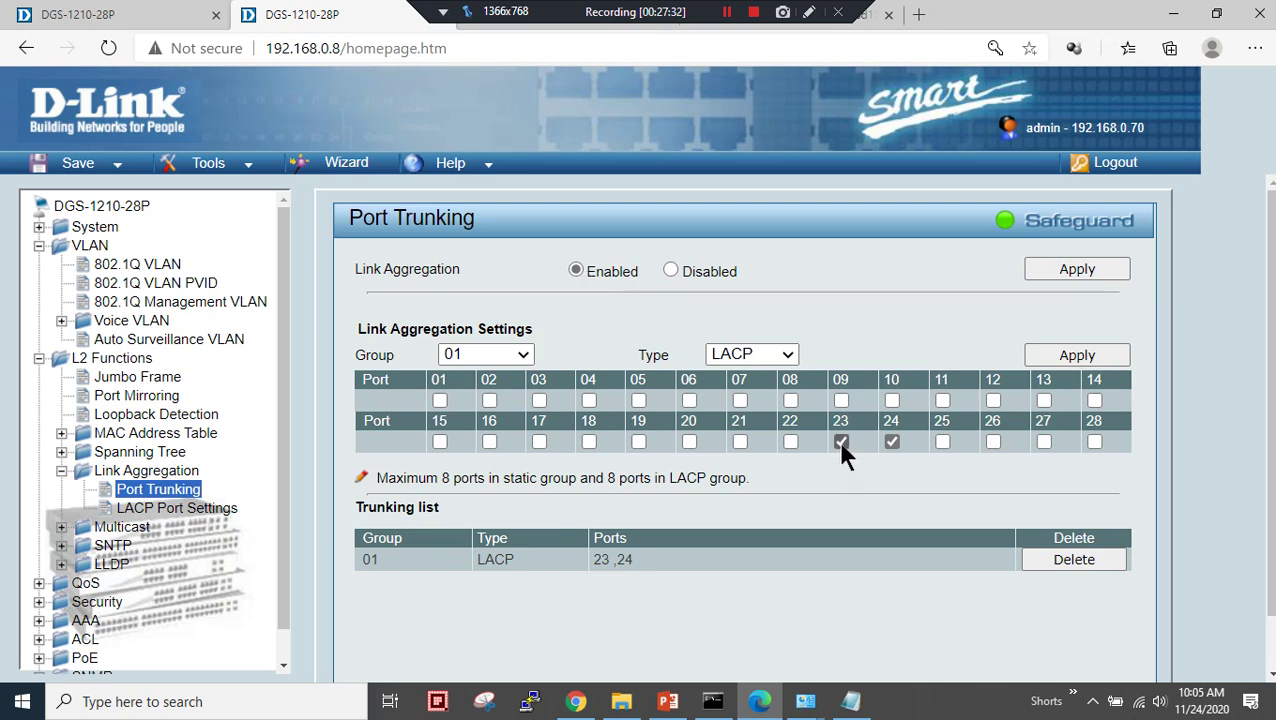
# - Delete LACP group 01 (ports 23, 24); adding ports 08 and 09 fails on VLAN mismatch
pyautogui.click(1061, 562)
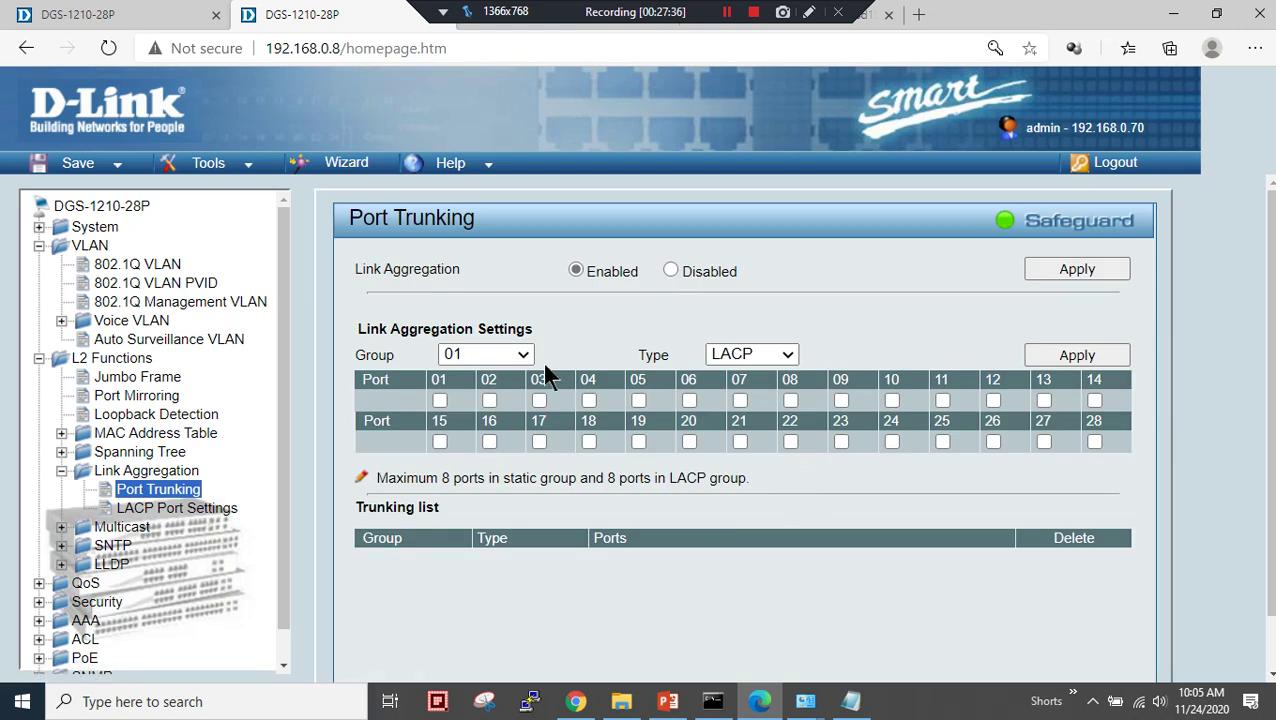
pyautogui.click(841, 401)
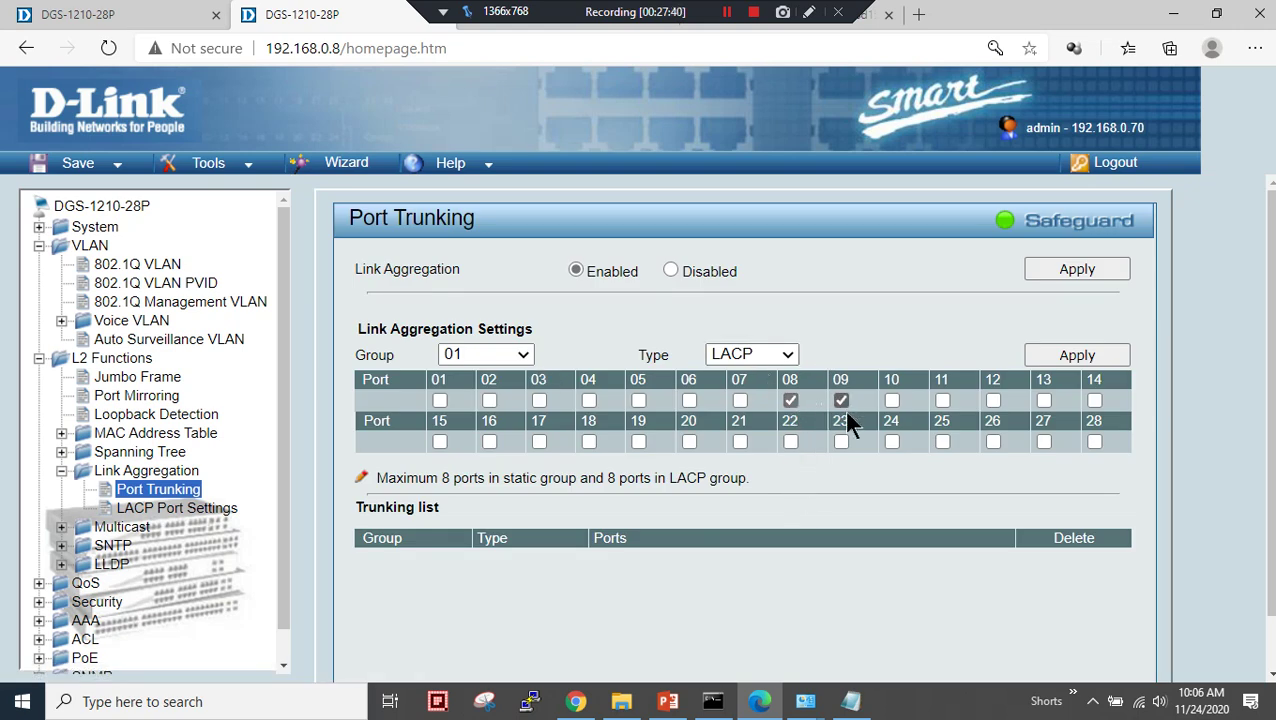
pyautogui.click(1042, 358)
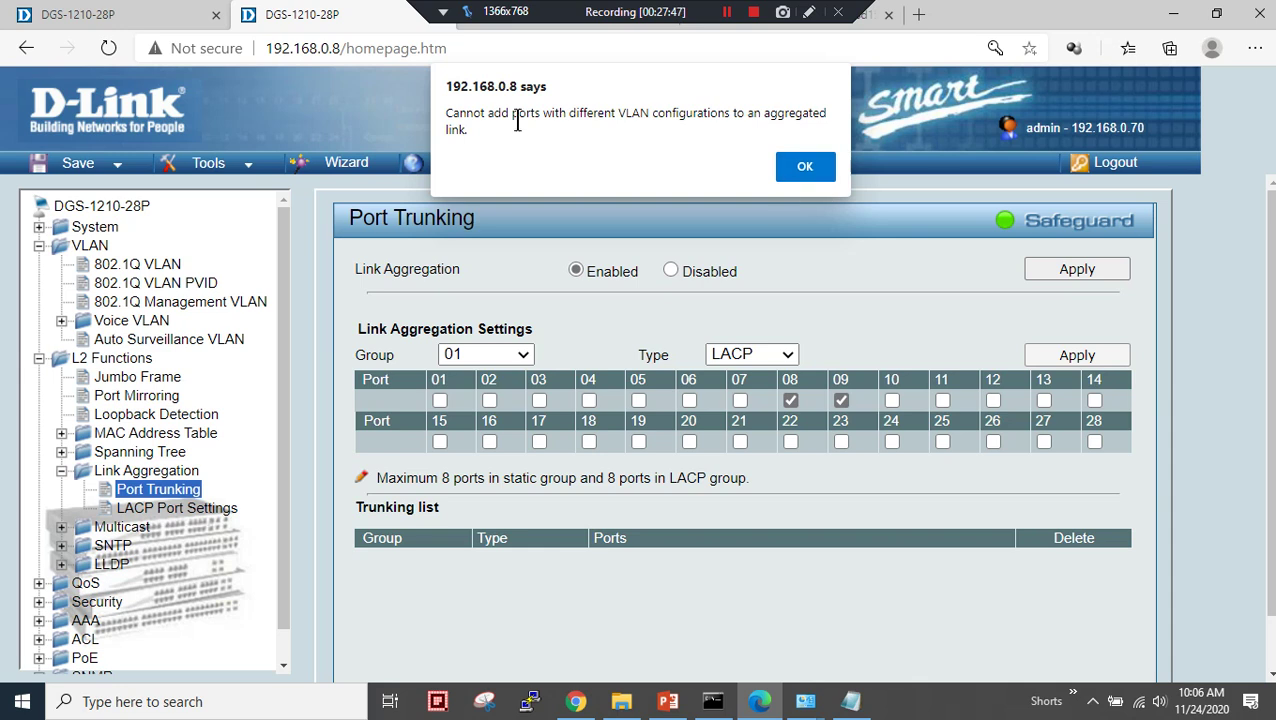
pyautogui.moveTo(497, 113); pyautogui.dragTo(613, 113)
pyautogui.click(798, 168)
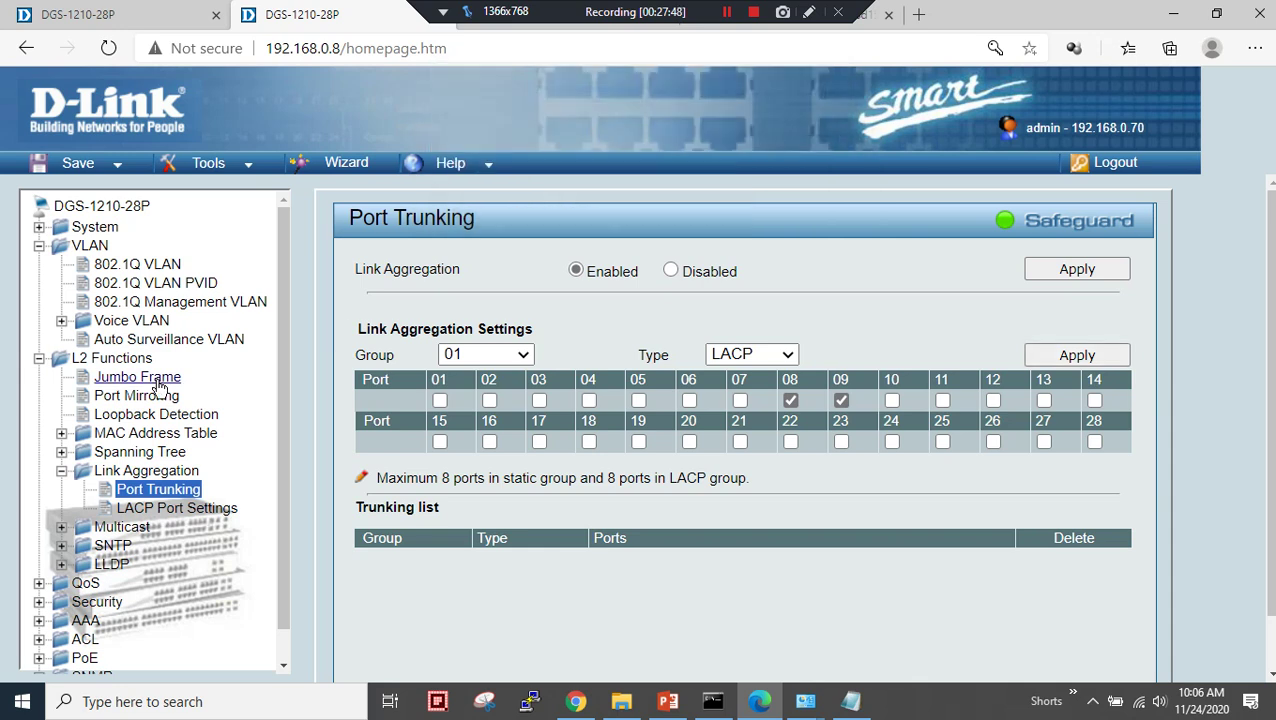
# - Tag port 09 in the second switch's default VLAN 1
pyautogui.click(137, 264)
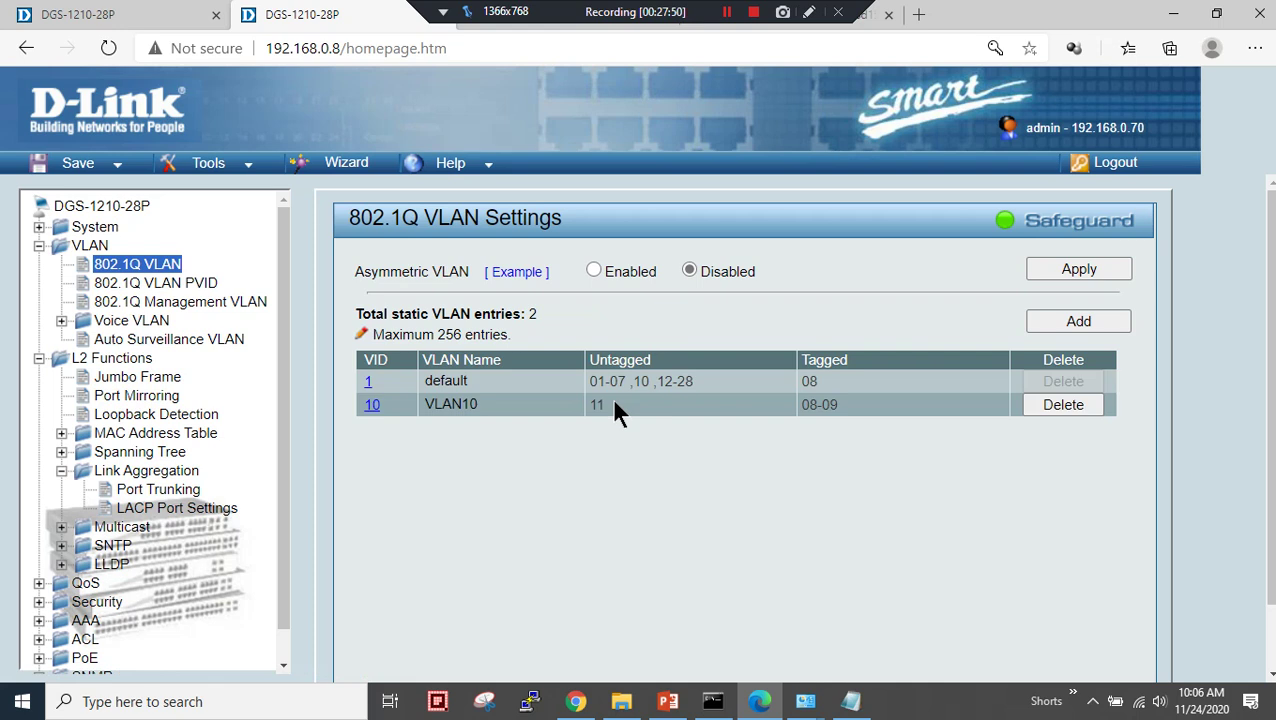
pyautogui.click(368, 386)
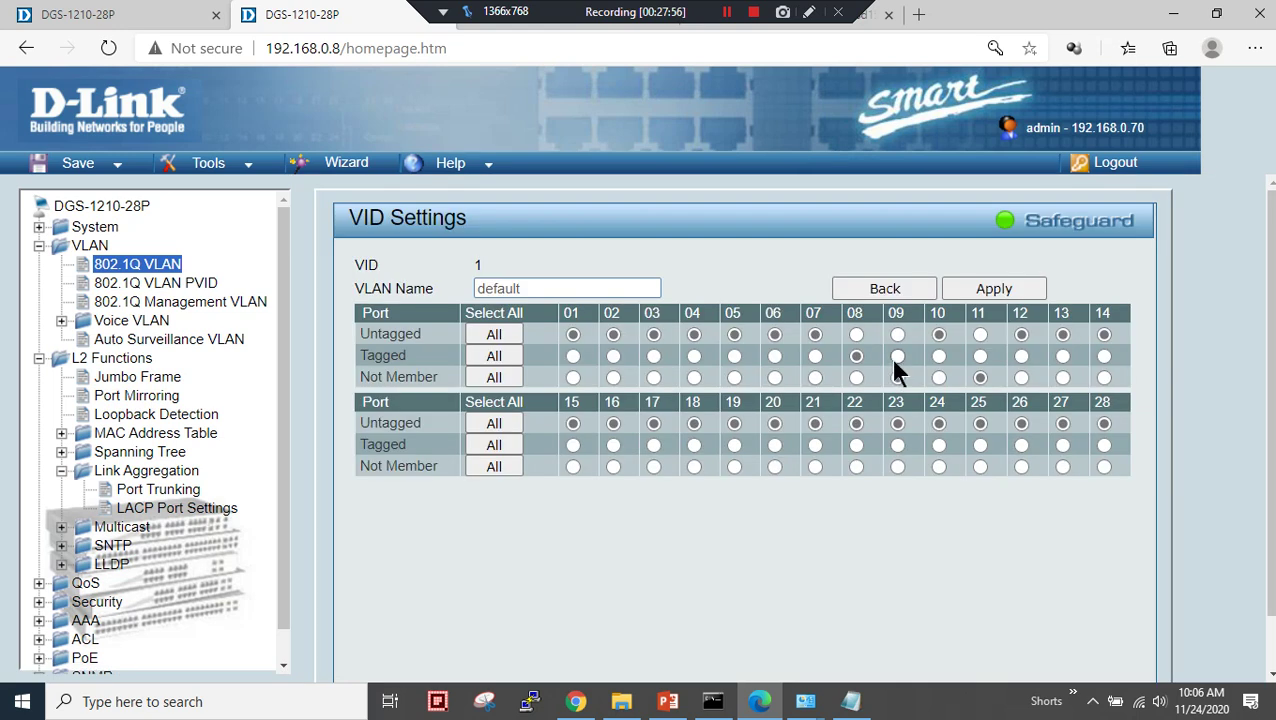
pyautogui.click(964, 288)
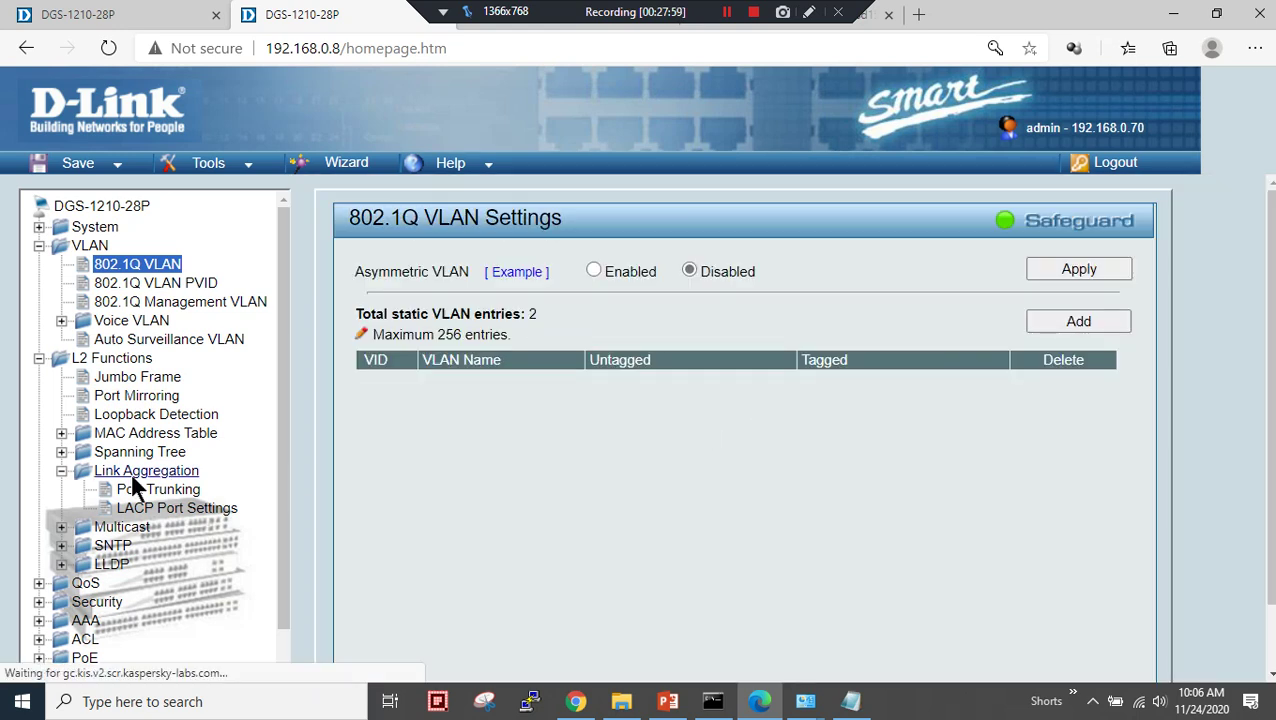
# - Form LACP group 01 from ports 08 and 09 and confirm it in the trunking list
pyautogui.click(146, 490)
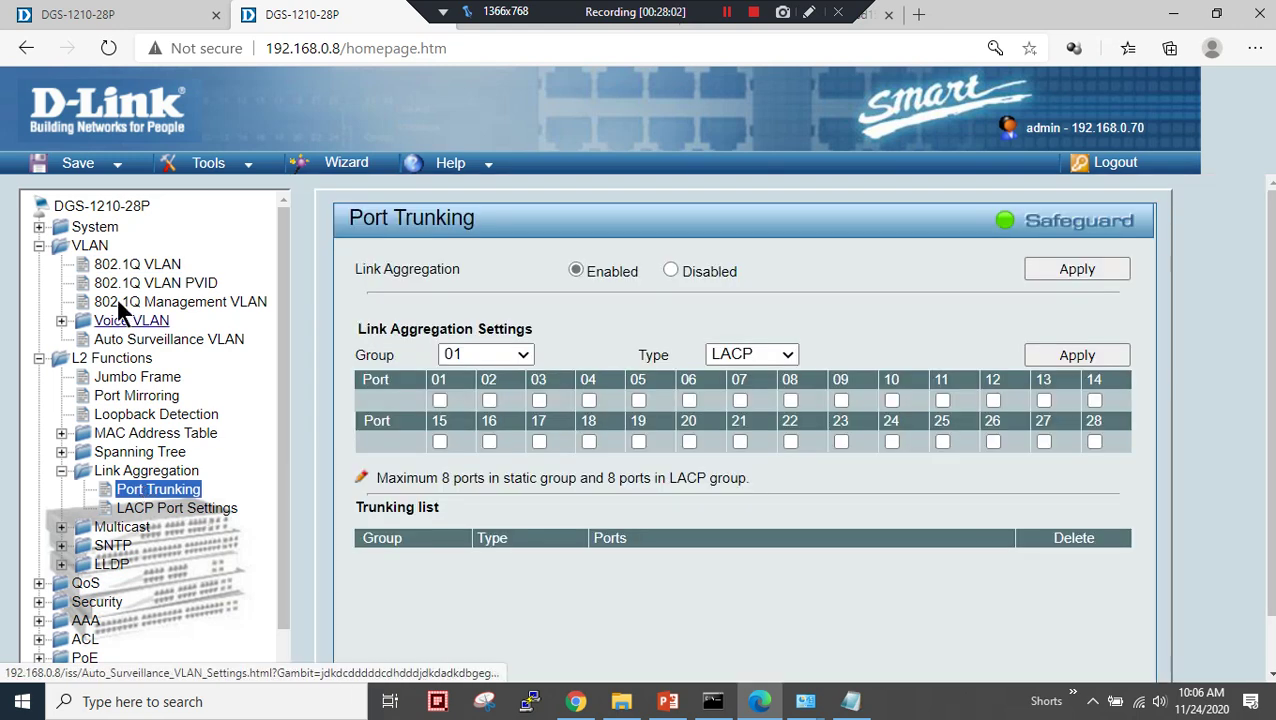
pyautogui.click(127, 266)
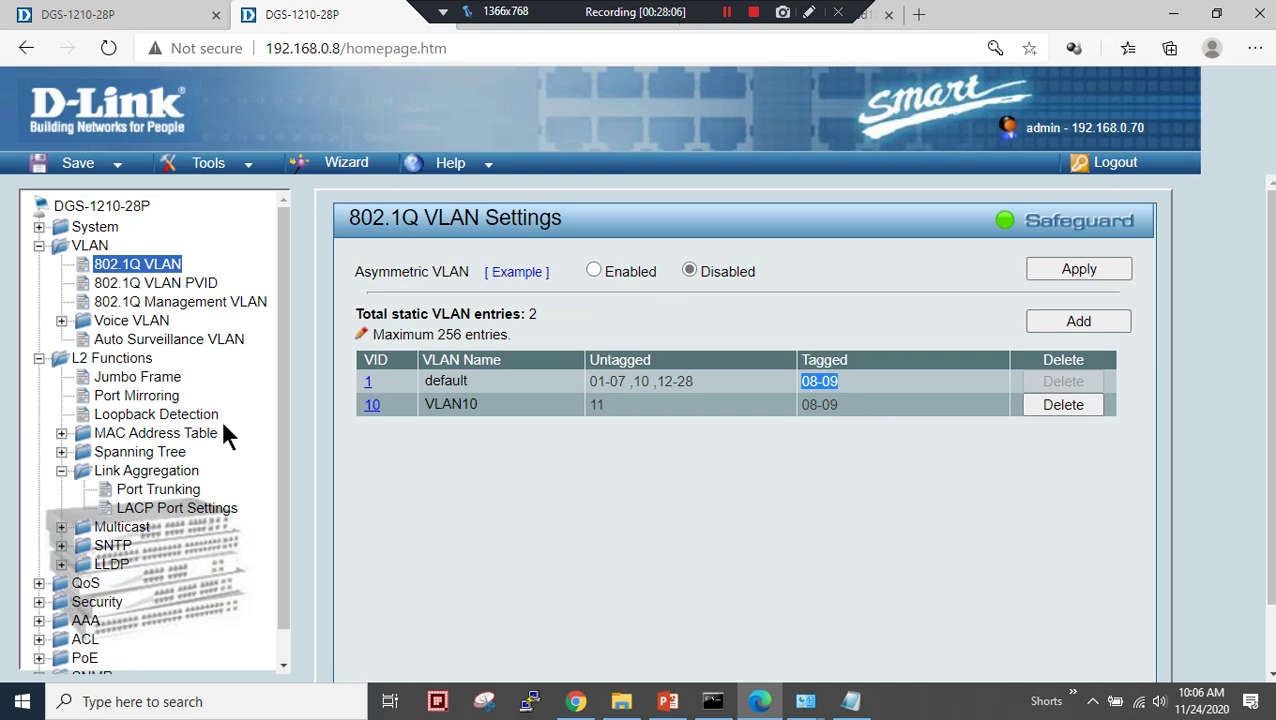
pyautogui.click(170, 490)
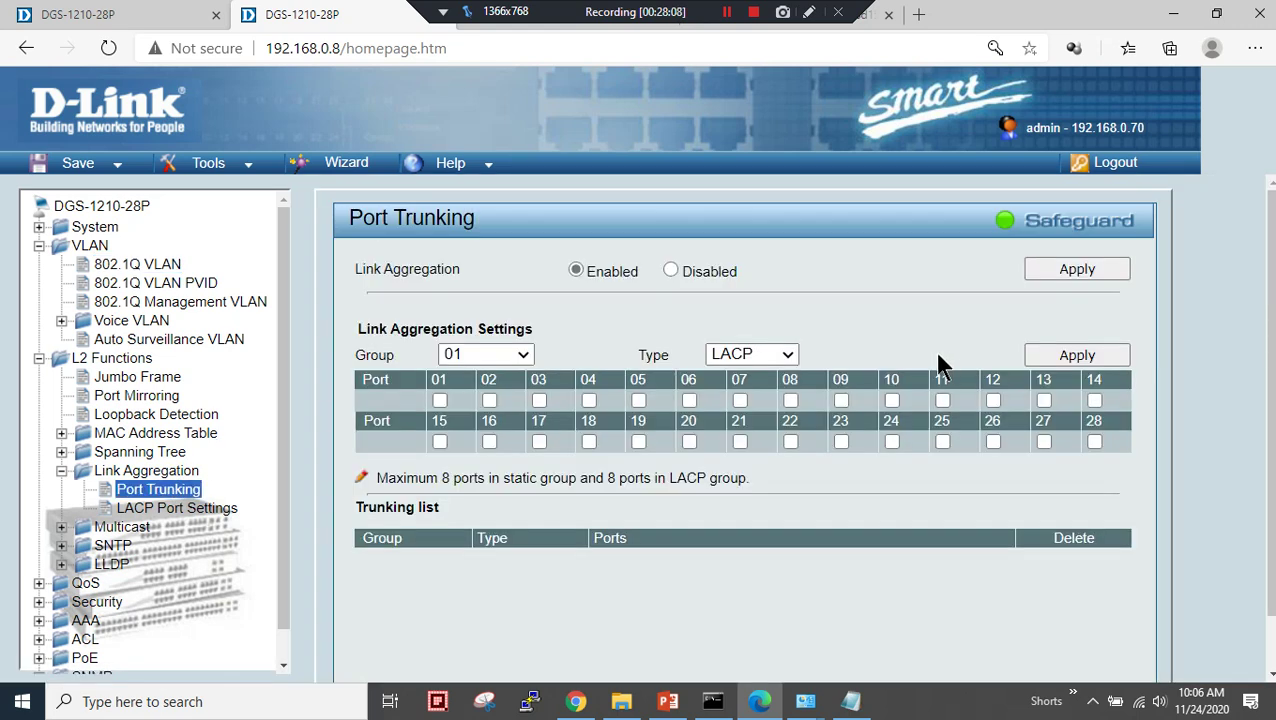
pyautogui.click(792, 400)
pyautogui.click(1058, 361)
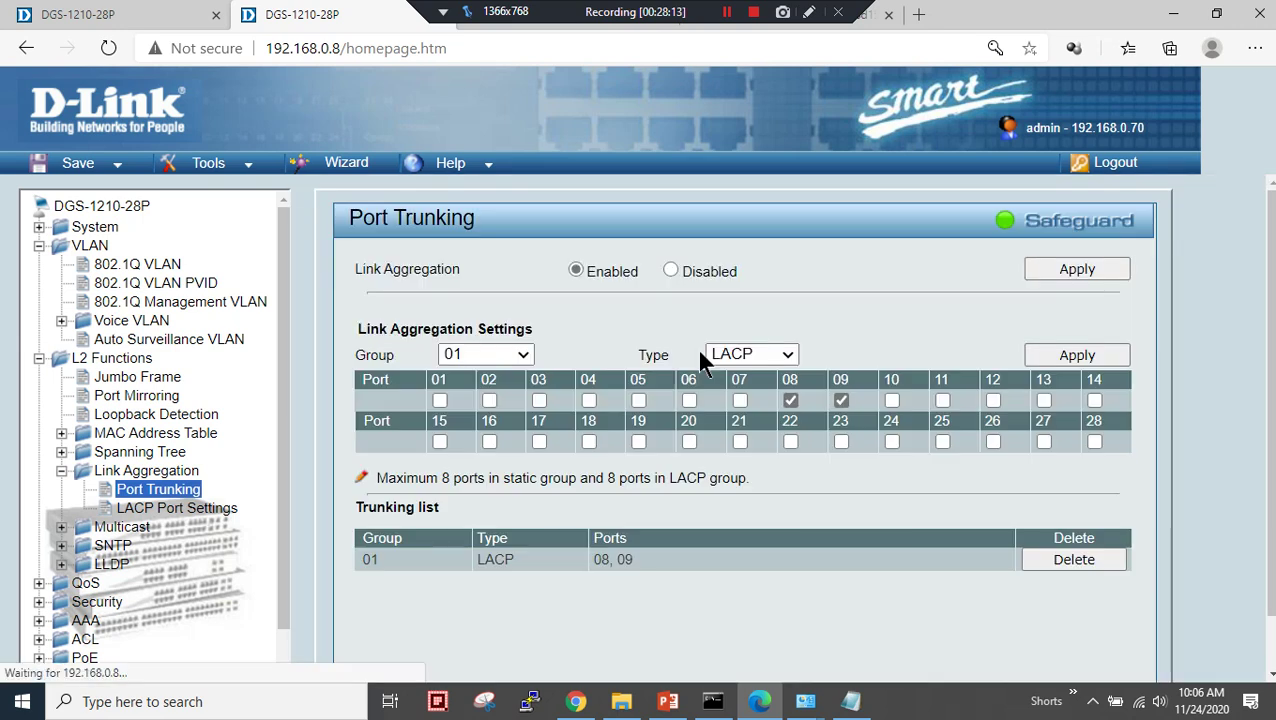
pyautogui.moveTo(640, 565); pyautogui.dragTo(595, 560)
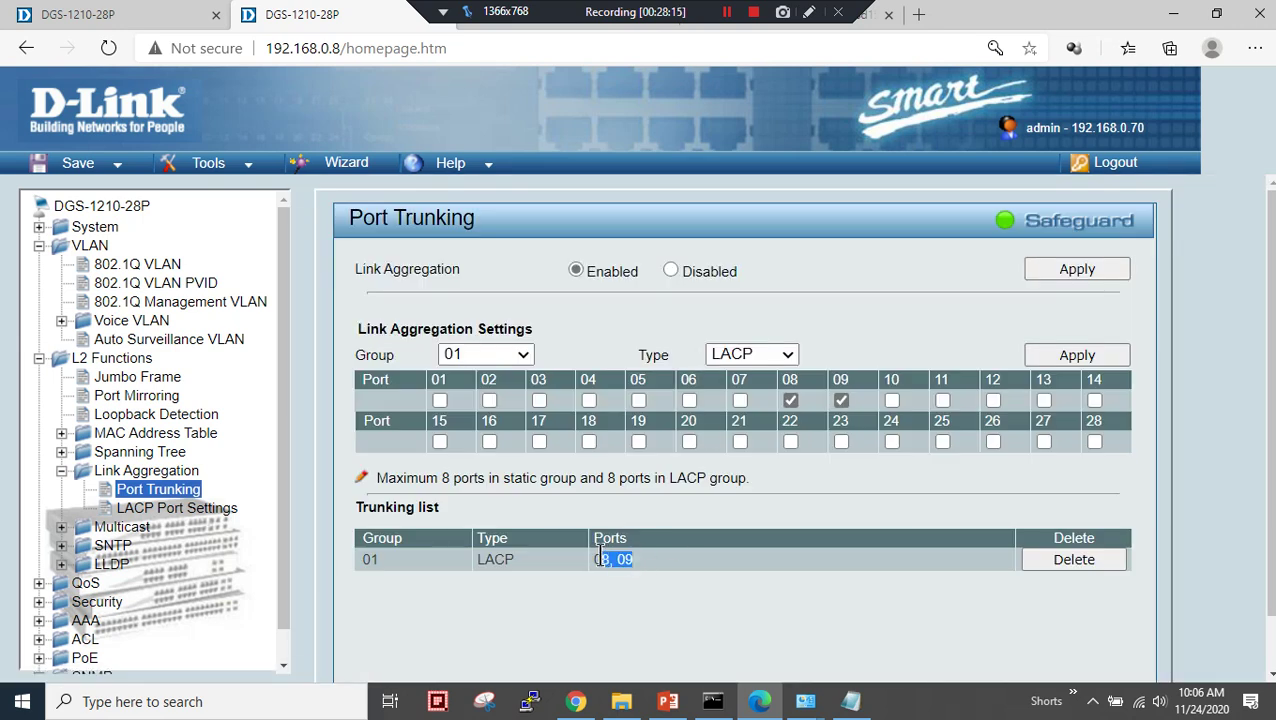
pyautogui.click(196, 513)
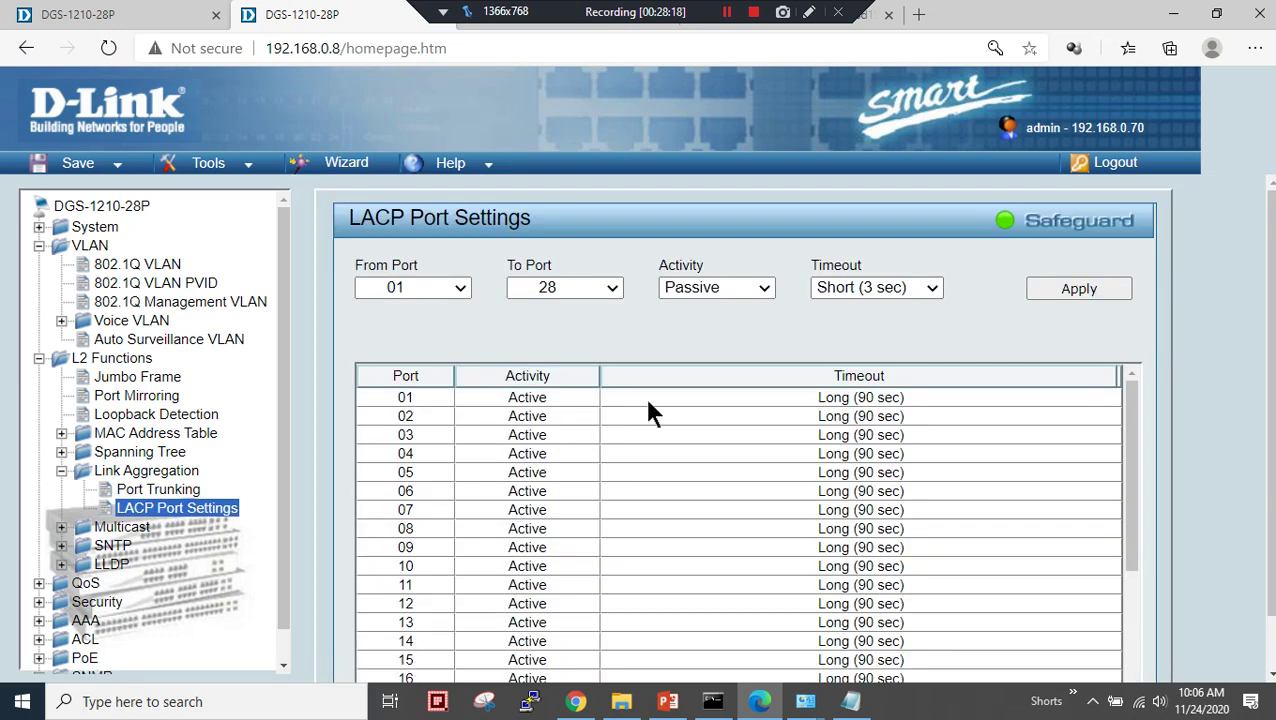
# - Leave the second switch's LACP activity mode at Passive
pyautogui.scroll(-5, 648, 410)
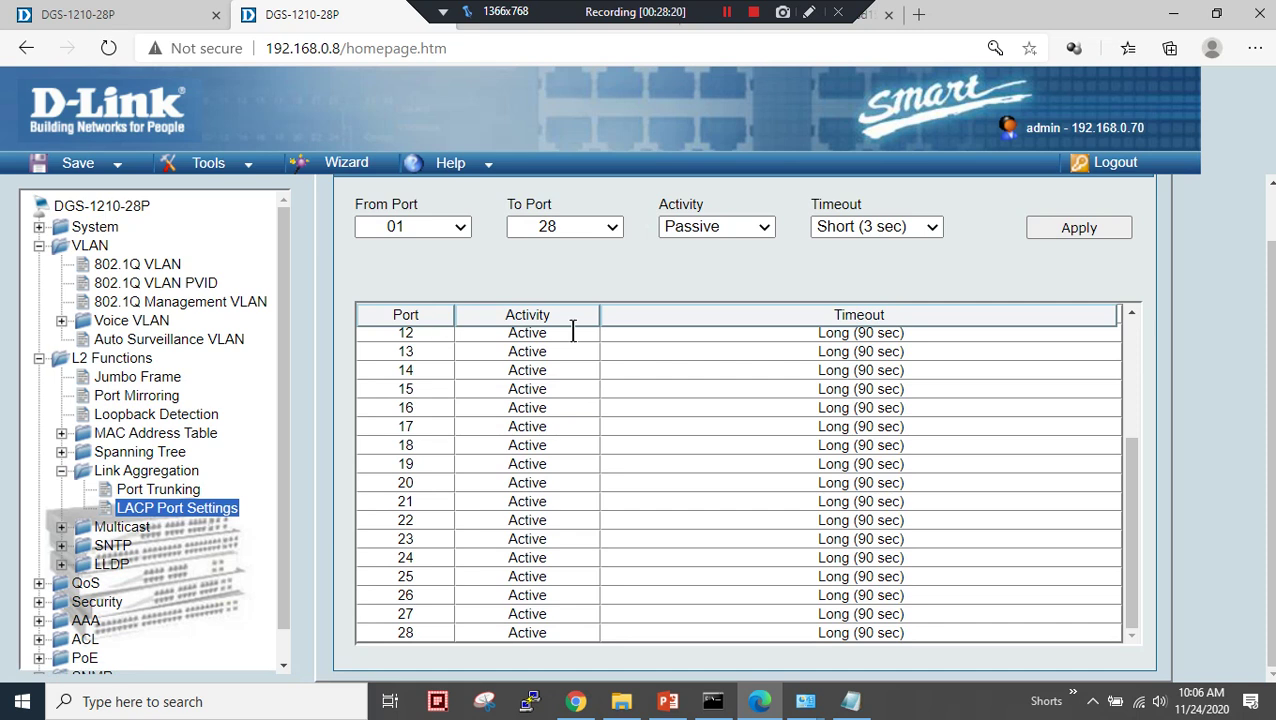
pyautogui.scroll(1, 698, 295)
pyautogui.click(738, 290)
pyautogui.click(740, 292)
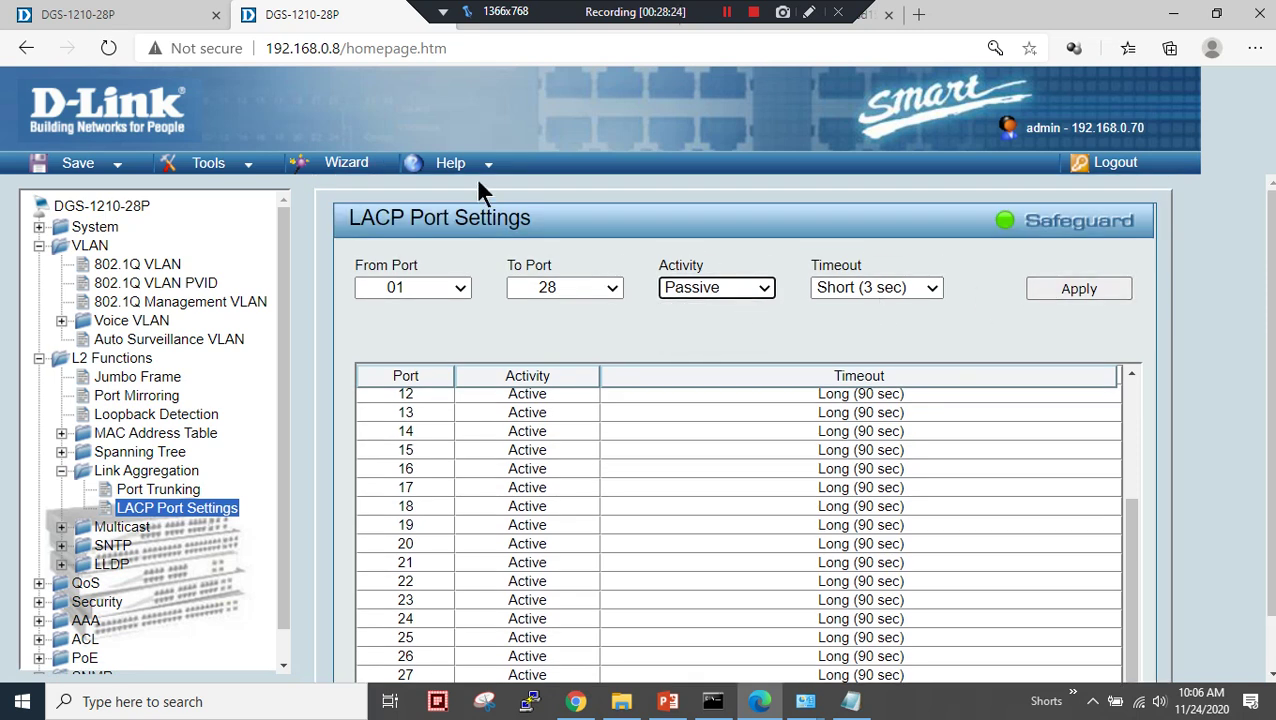
# - Bring up LACP Port Settings on switch 192.168.0.7
pyautogui.click(730, 14)
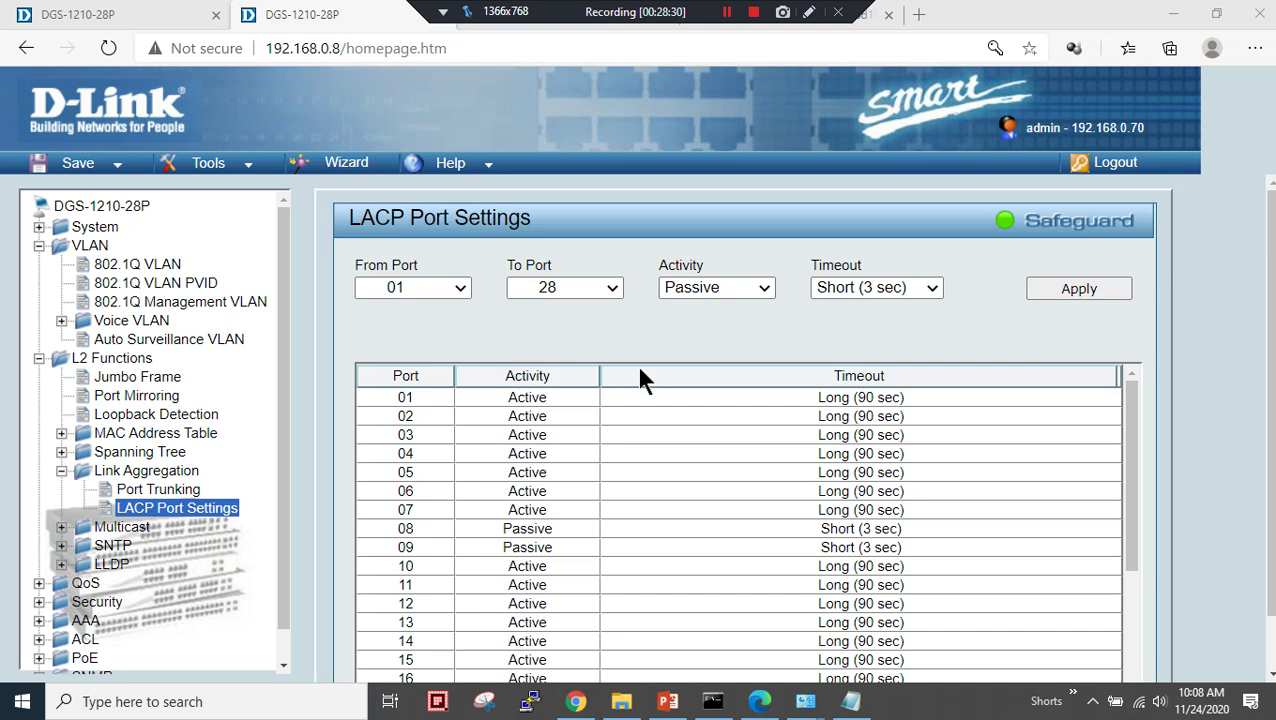
pyautogui.scroll(-2, 543, 500)
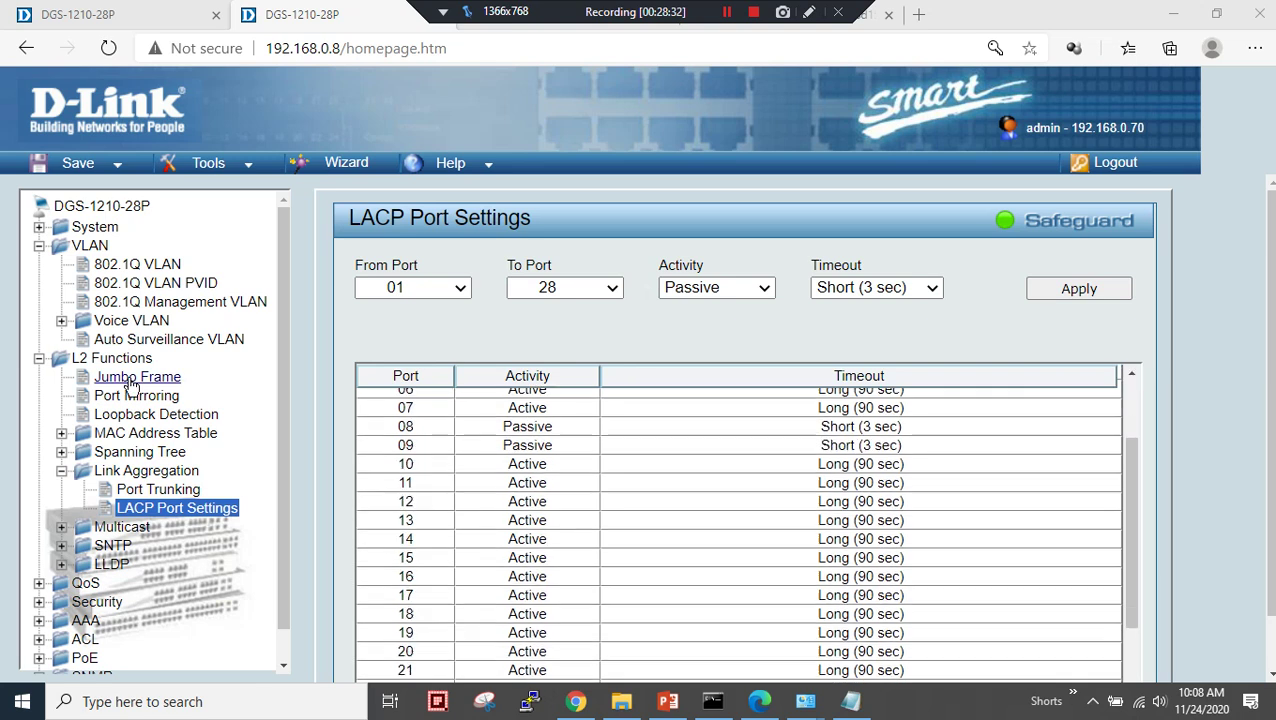
pyautogui.click(162, 14)
pyautogui.click(130, 405)
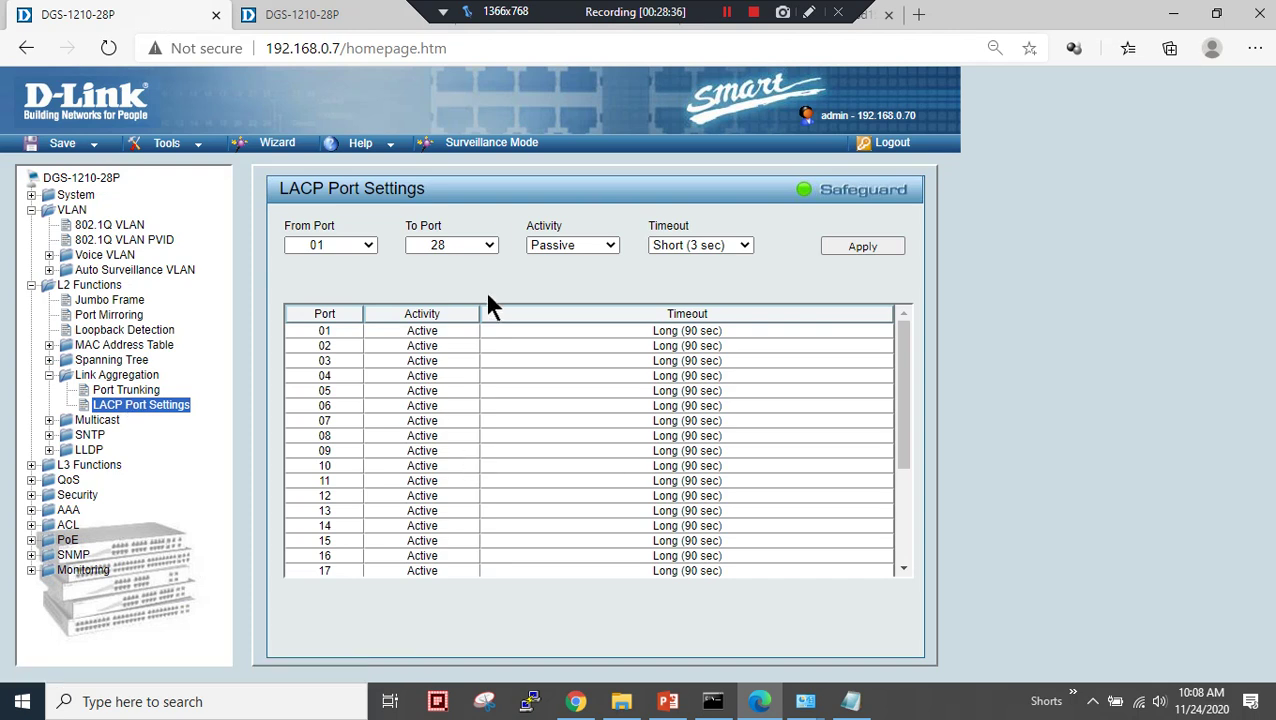
# - Verify ports 08-09 are tagged in VLAN30 and listed in the trunk group
pyautogui.click(365, 250)
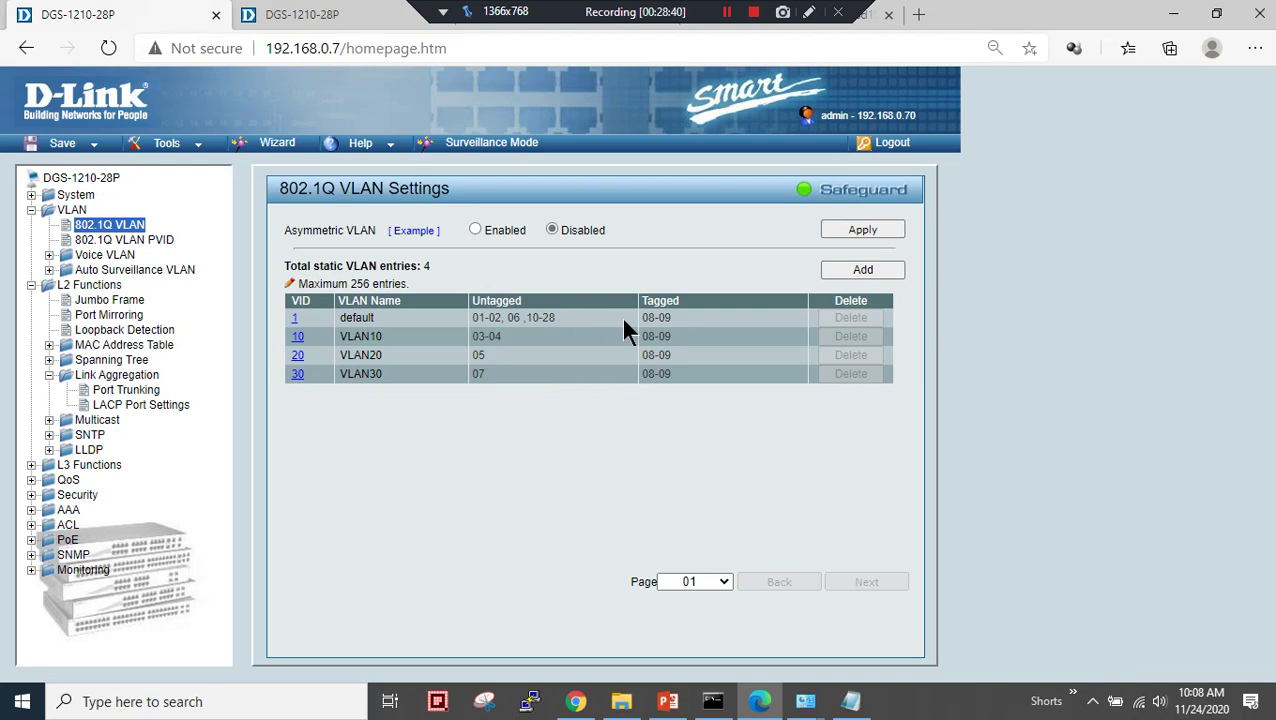
pyautogui.moveTo(641, 373); pyautogui.dragTo(666, 376)
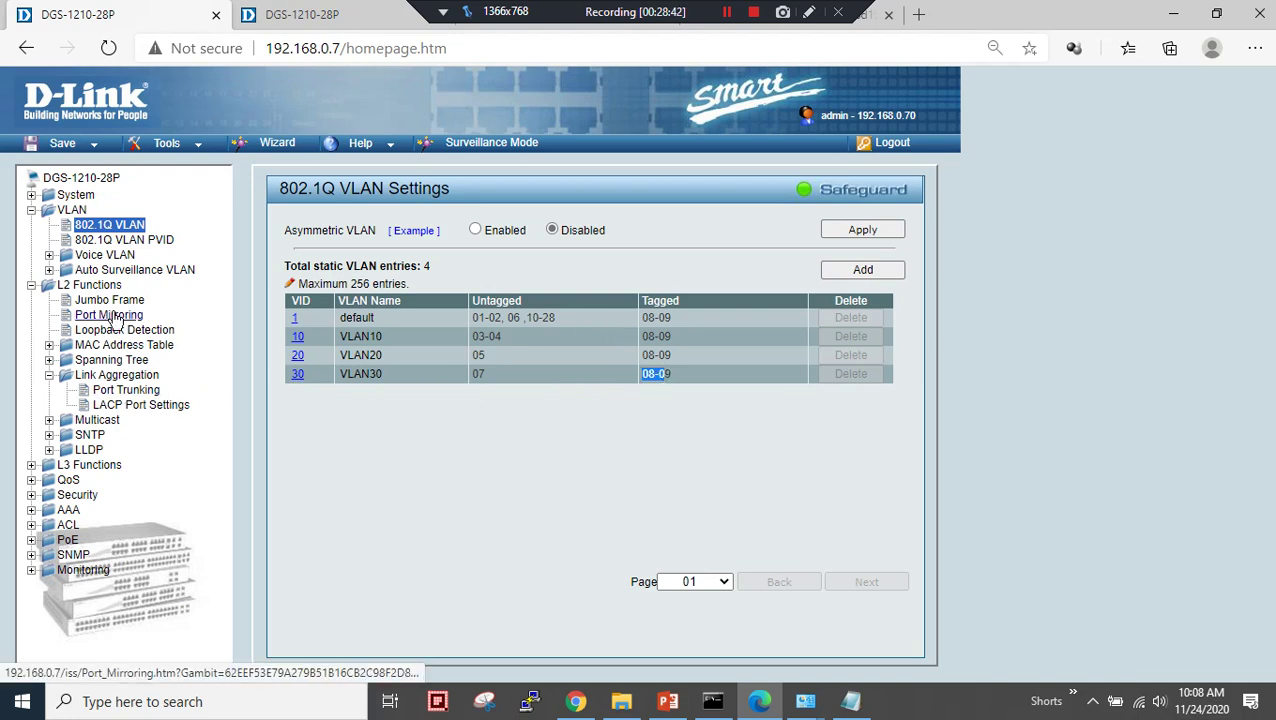
pyautogui.click(120, 393)
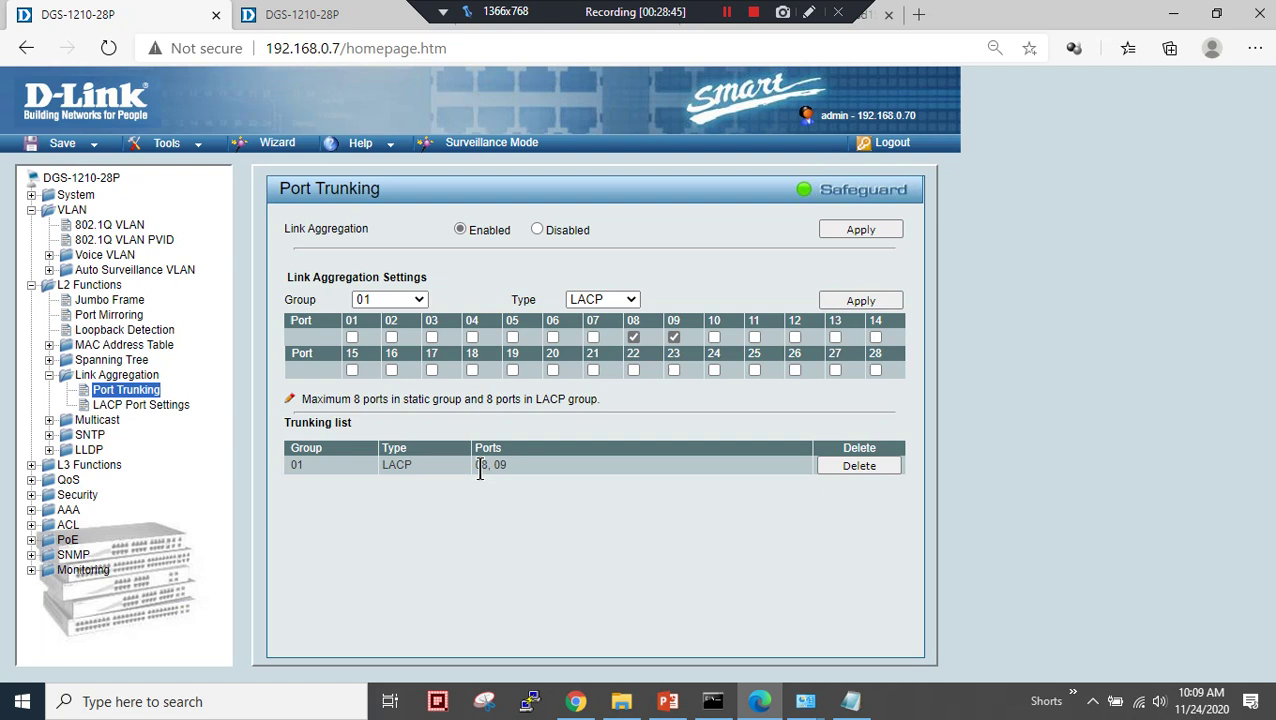
pyautogui.moveTo(476, 465); pyautogui.dragTo(528, 479)
pyautogui.click(528, 479)
pyautogui.click(165, 406)
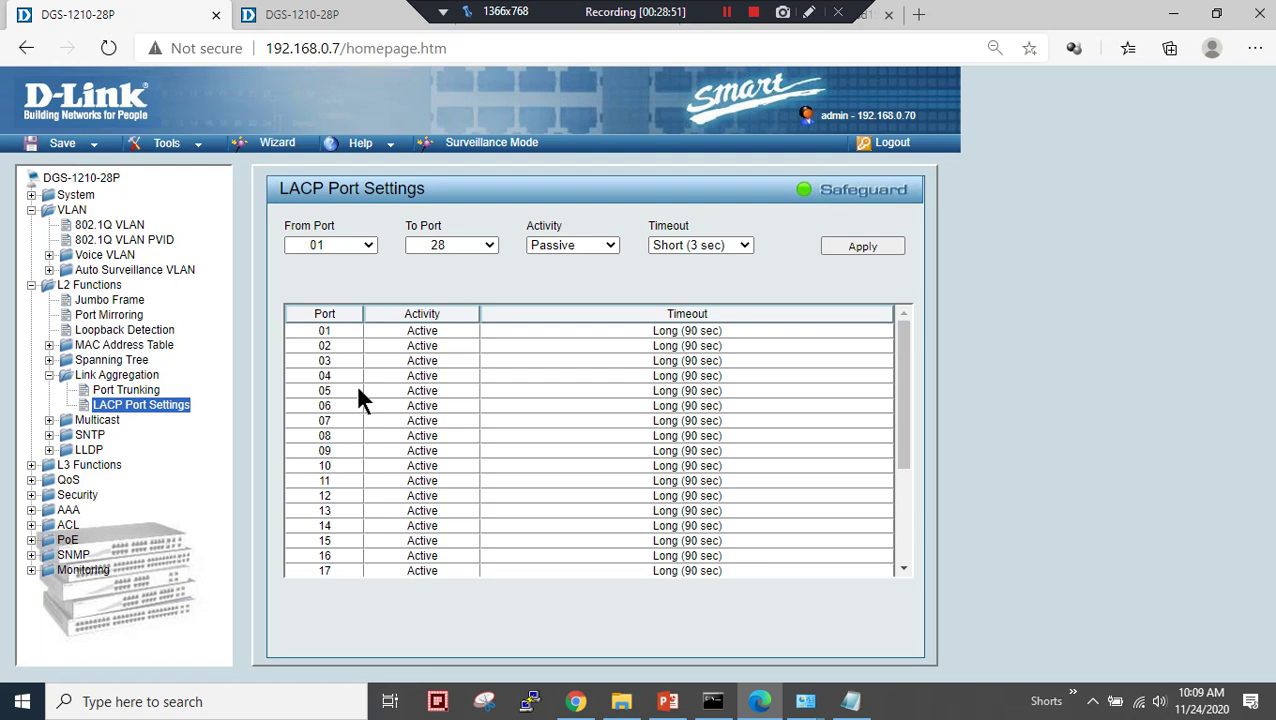
# - Set ports 08–09 to Active LACP with Short (3 sec) timeout and apply
pyautogui.click(350, 245)
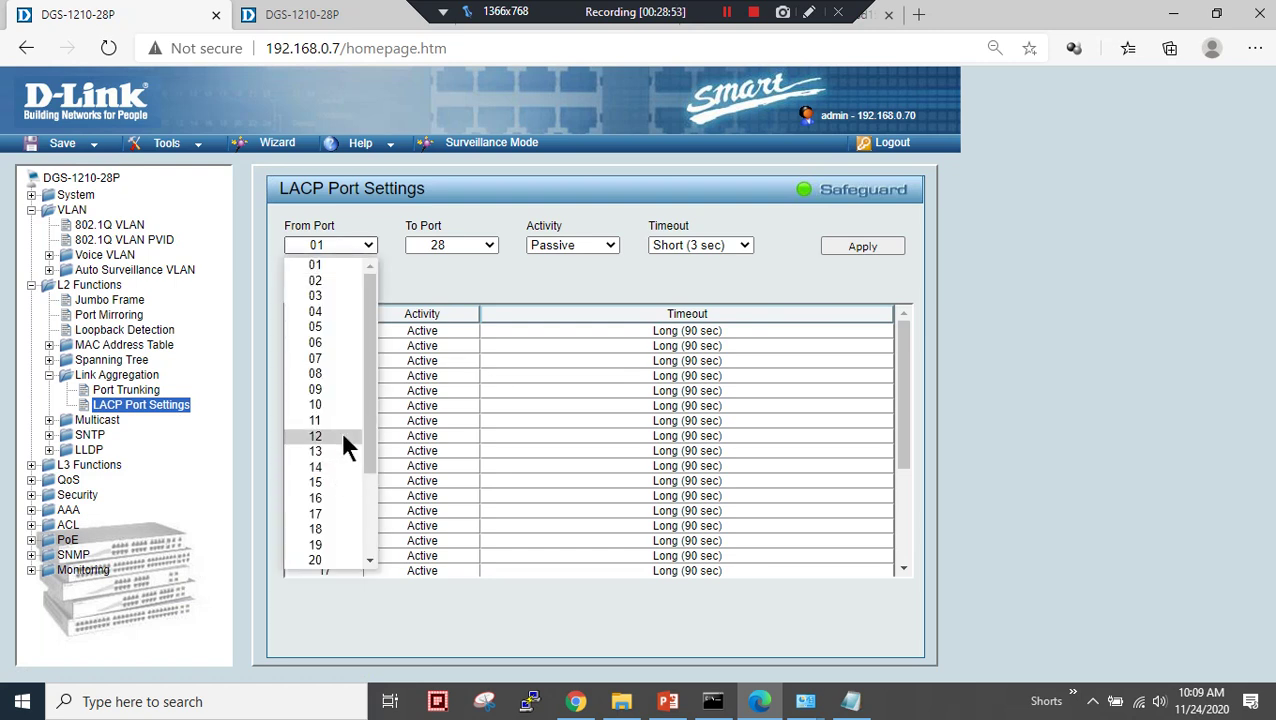
pyautogui.click(344, 373)
pyautogui.click(448, 245)
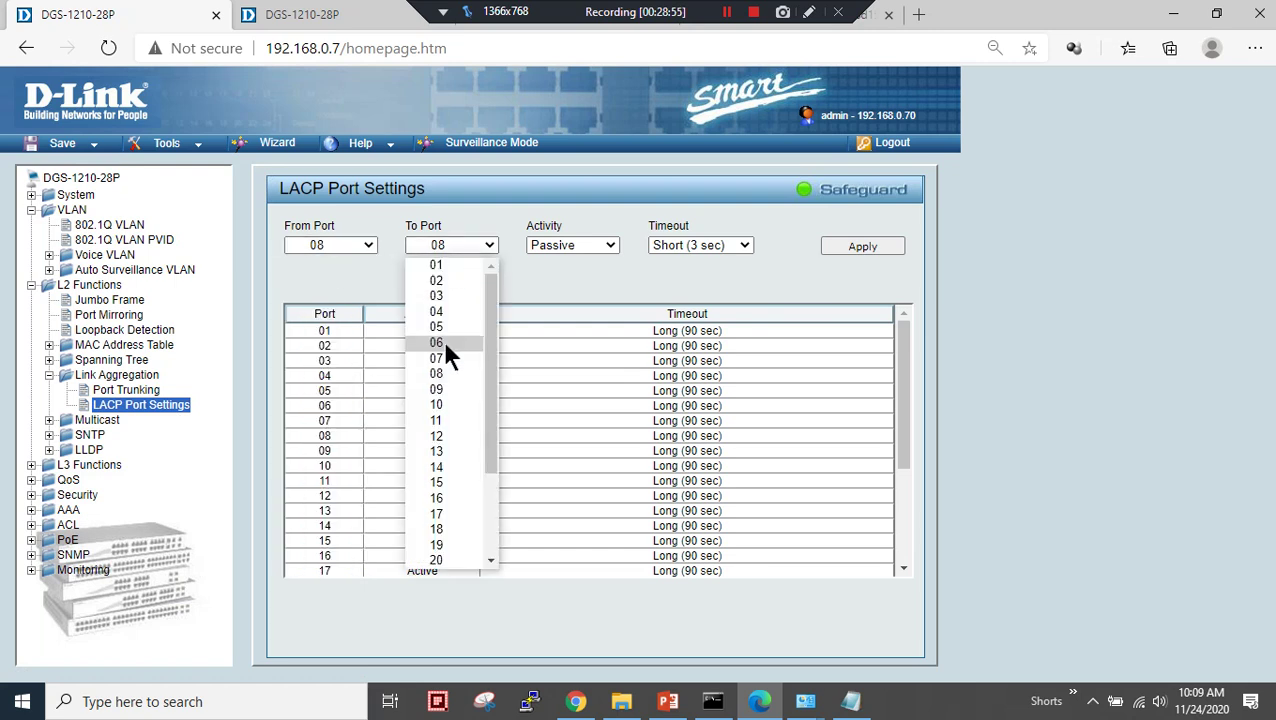
pyautogui.click(446, 389)
pyautogui.click(572, 246)
pyautogui.click(575, 264)
pyautogui.click(850, 247)
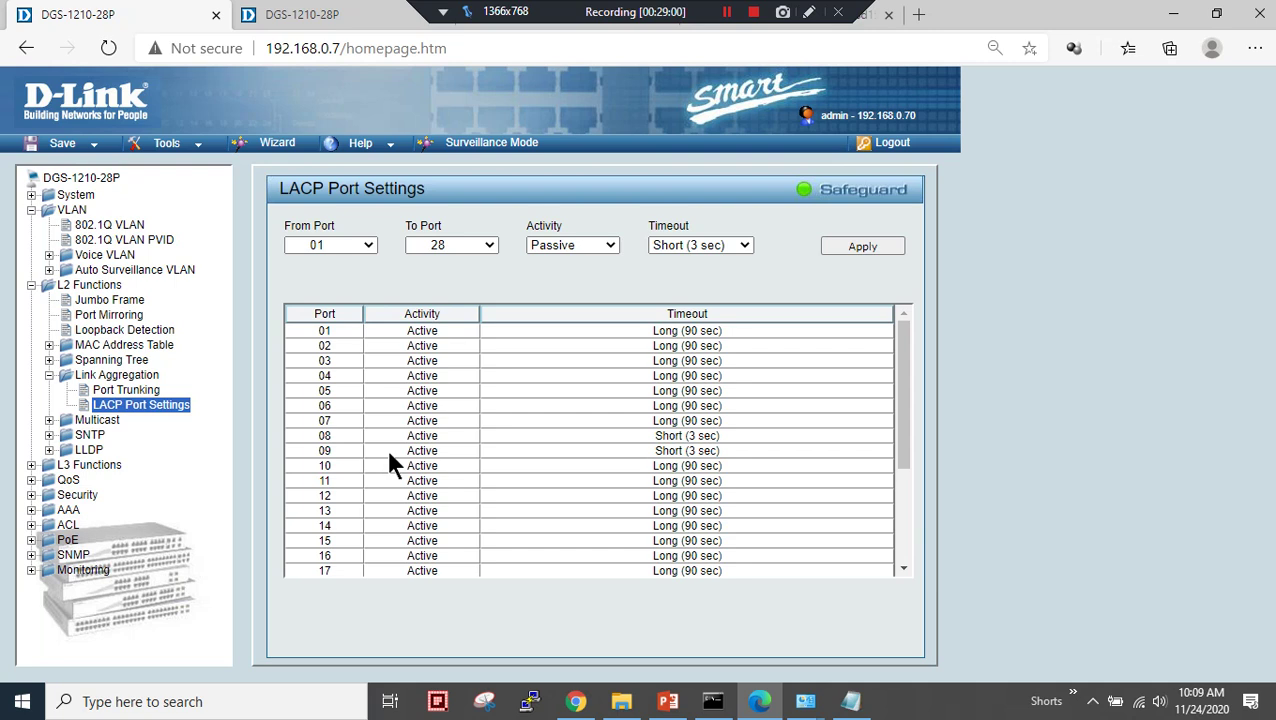
pyautogui.moveTo(407, 436); pyautogui.dragTo(447, 455)
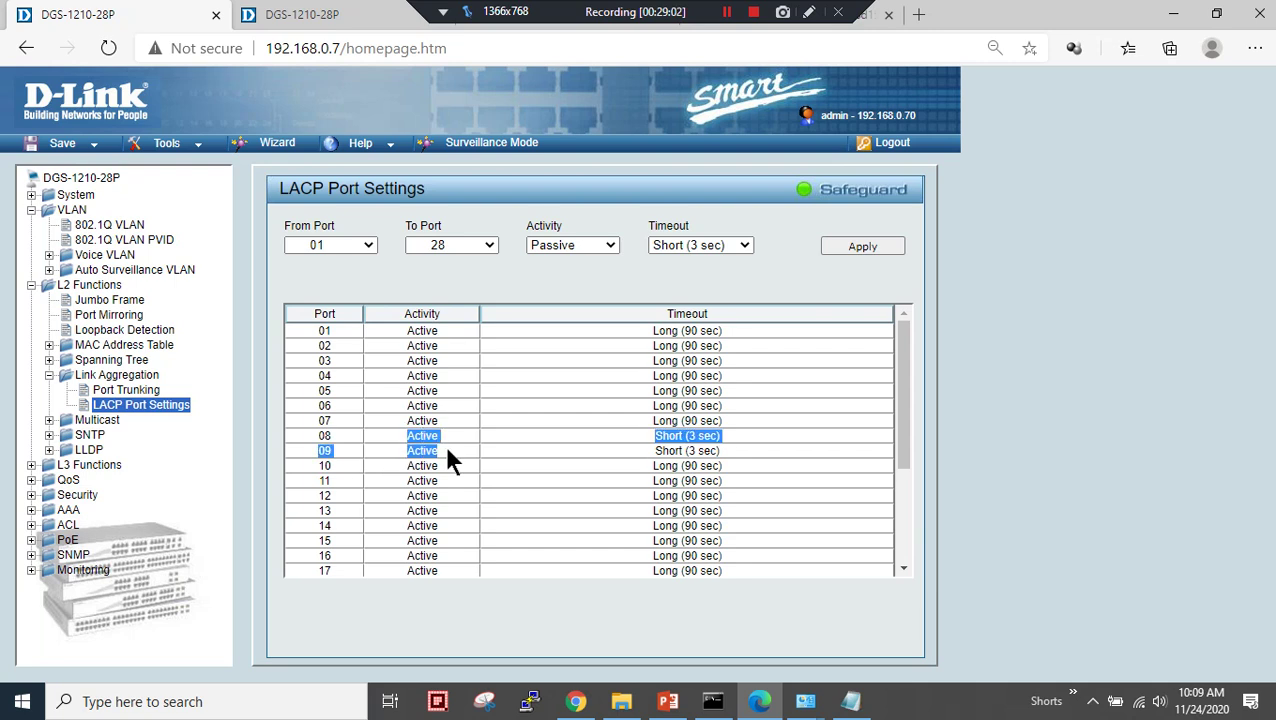
pyautogui.moveTo(447, 455); pyautogui.dragTo(420, 458)
pyautogui.click(300, 14)
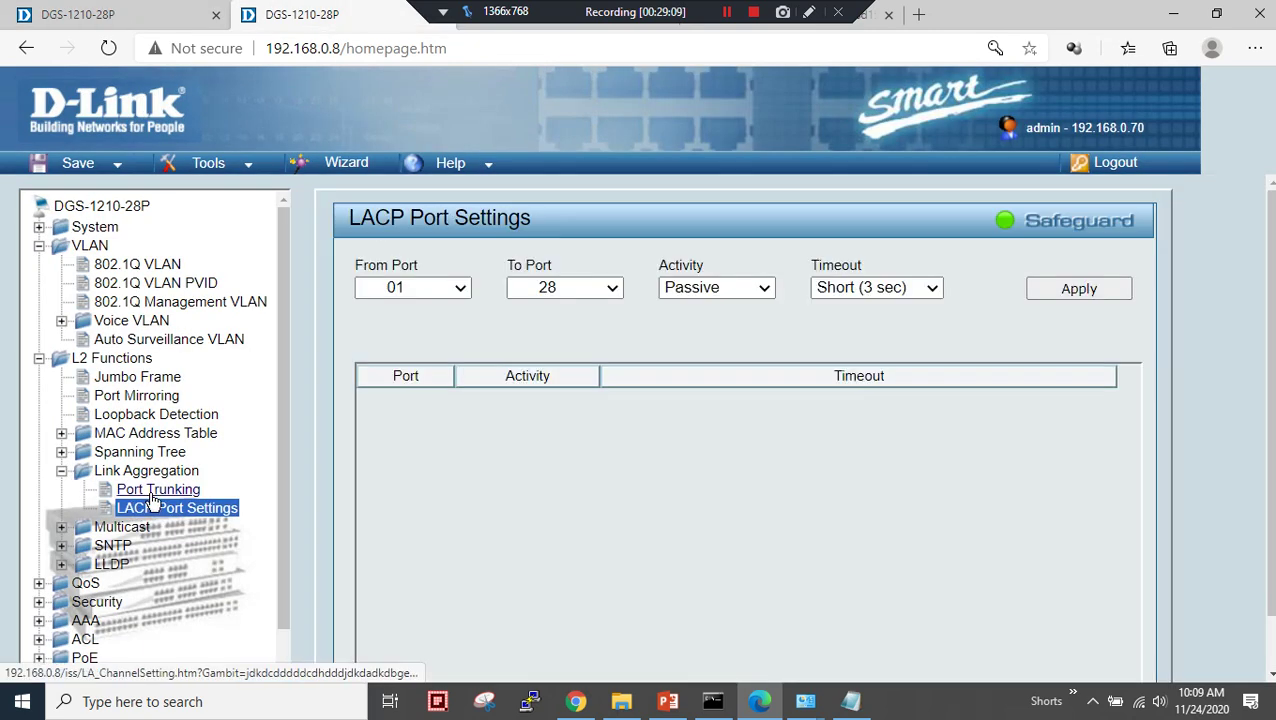
# - Apply Passive activity with Short (3 sec) timeout to ports 01–28 on switch 192.168.0.8
pyautogui.click(150, 489)
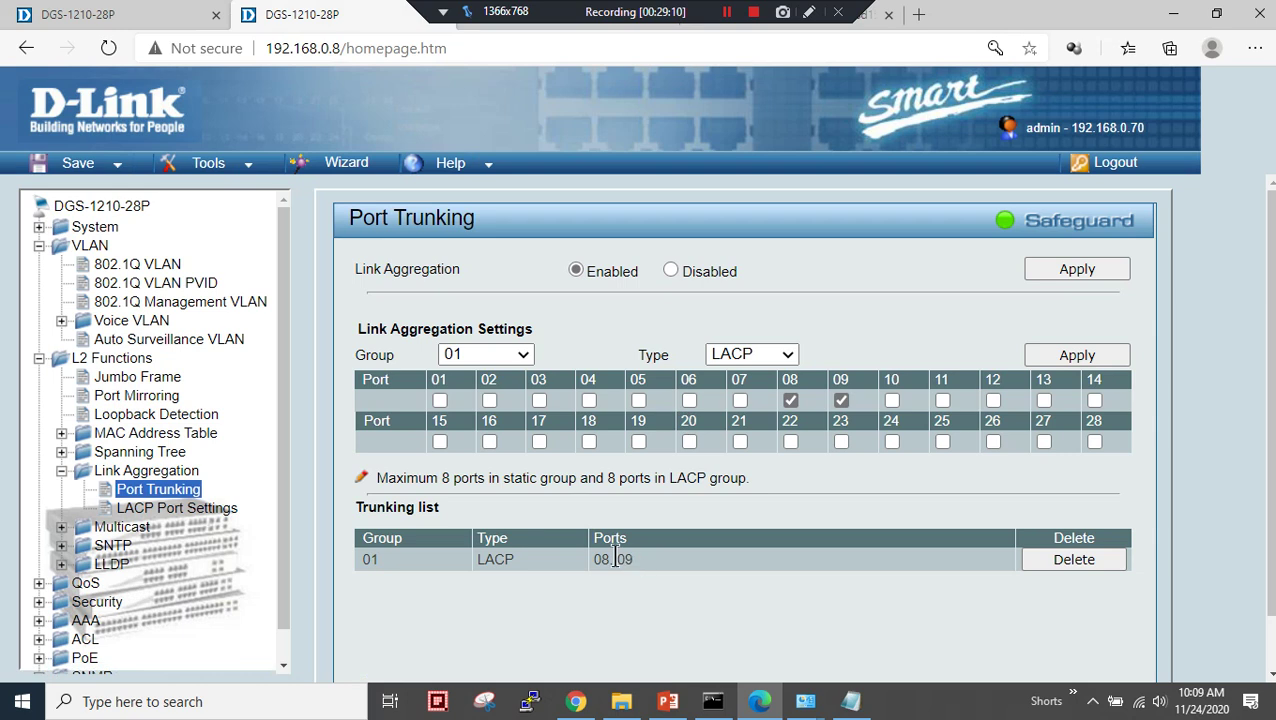
pyautogui.moveTo(589, 560); pyautogui.dragTo(659, 560)
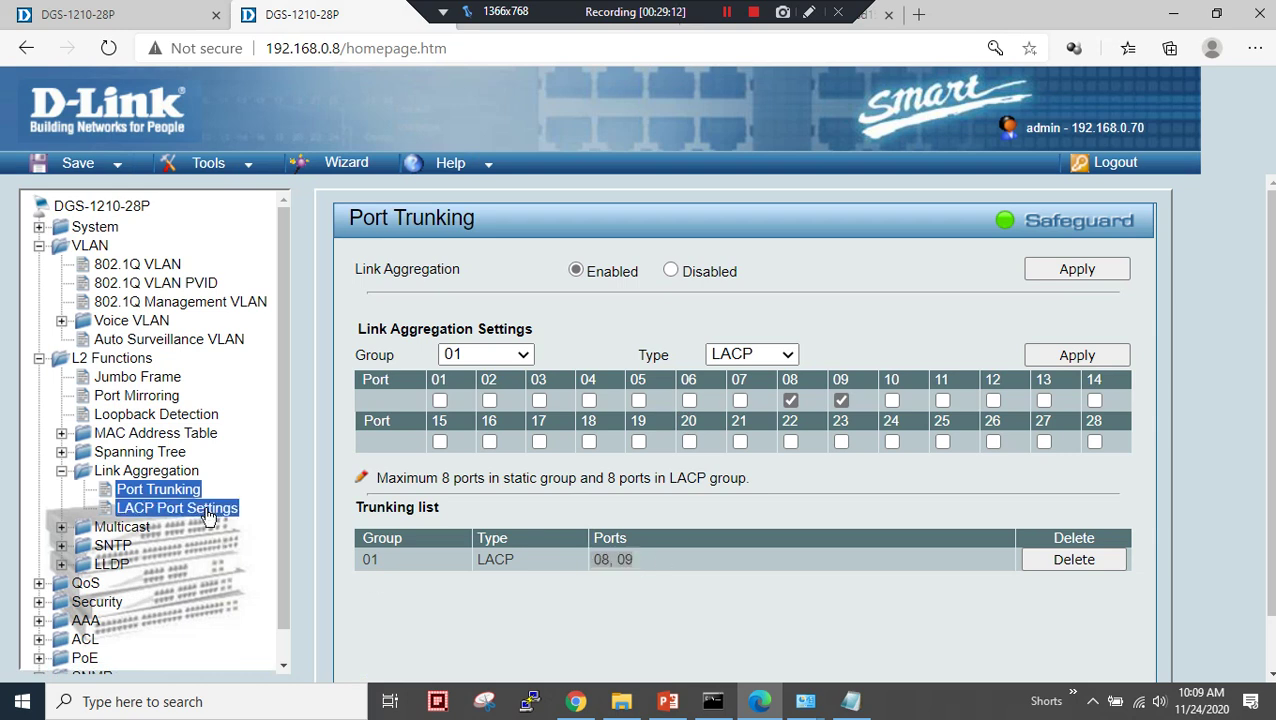
pyautogui.click(228, 509)
pyautogui.click(451, 284)
pyautogui.click(451, 284)
pyautogui.click(1078, 284)
pyautogui.scroll(-3, 650, 500)
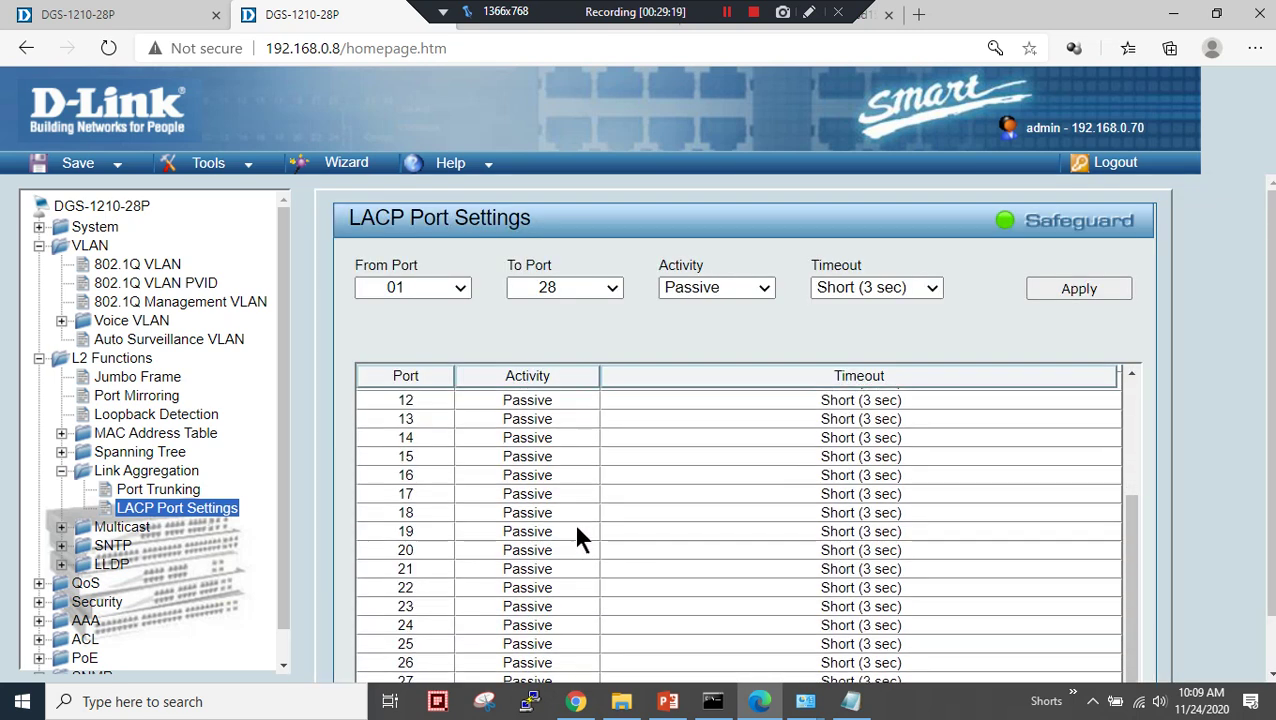
pyautogui.scroll(3, 570, 530)
pyautogui.scroll(1, 550, 520)
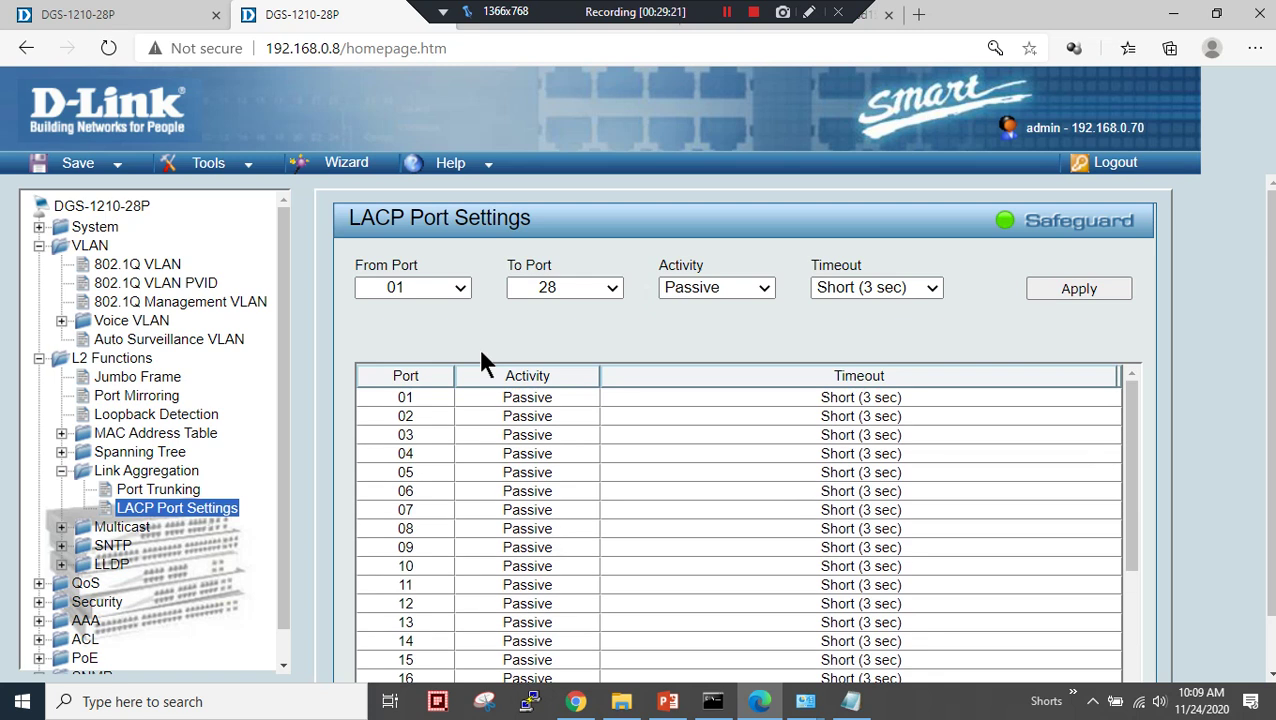
# - Reapply Passive, Short (3 sec) LACP settings to ports 08–09
pyautogui.click(464, 289)
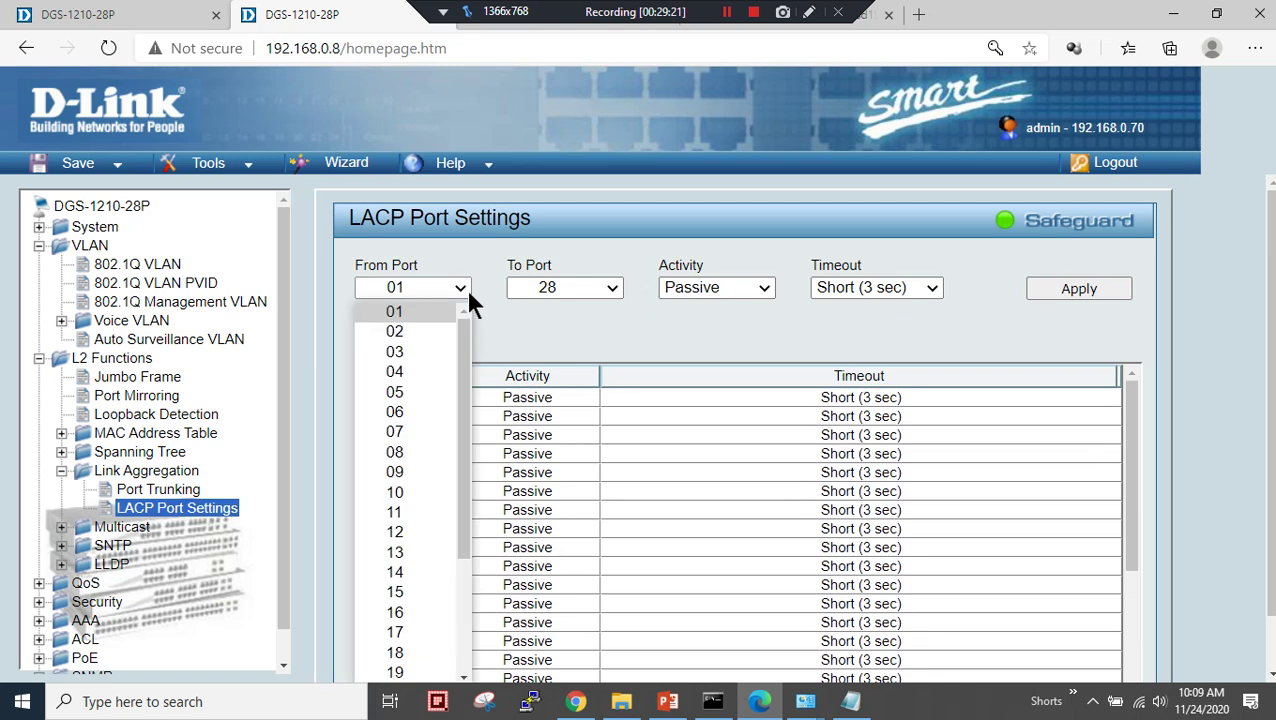
pyautogui.click(416, 453)
pyautogui.click(590, 292)
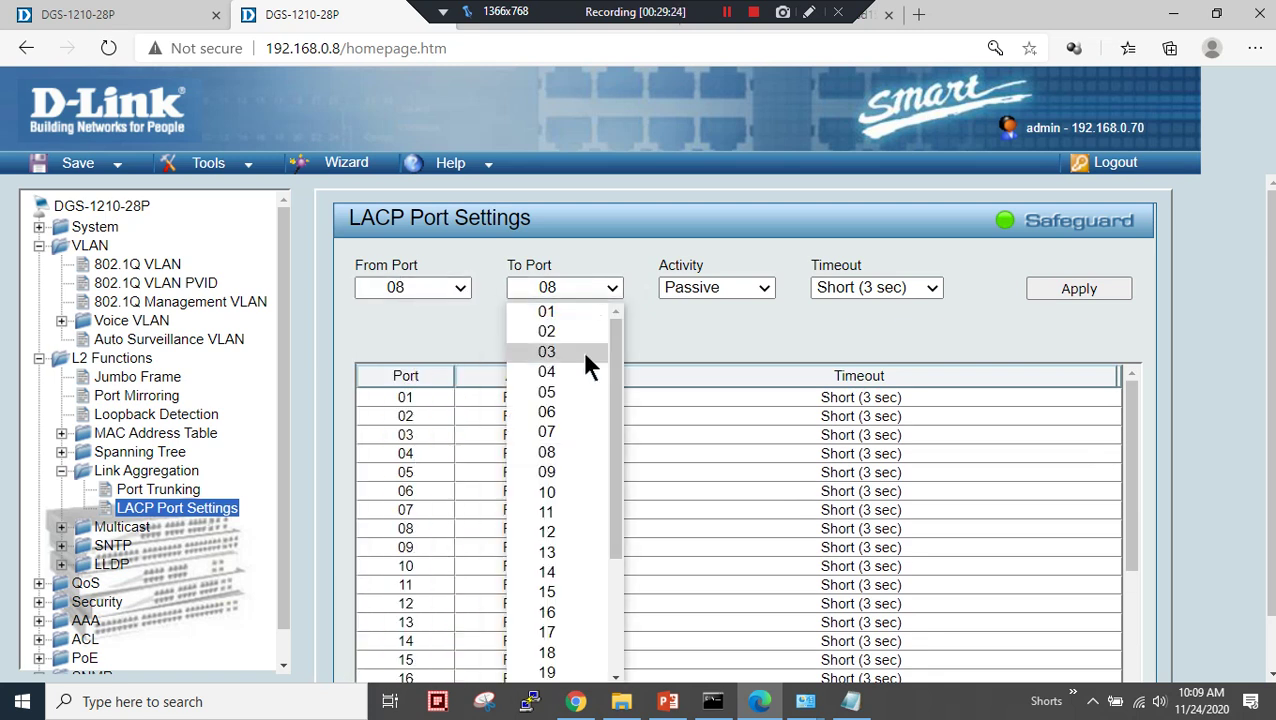
pyautogui.click(577, 472)
pyautogui.click(1072, 288)
pyautogui.scroll(-3, 742, 467)
pyautogui.scroll(3, 603, 514)
pyautogui.scroll(1, 570, 525)
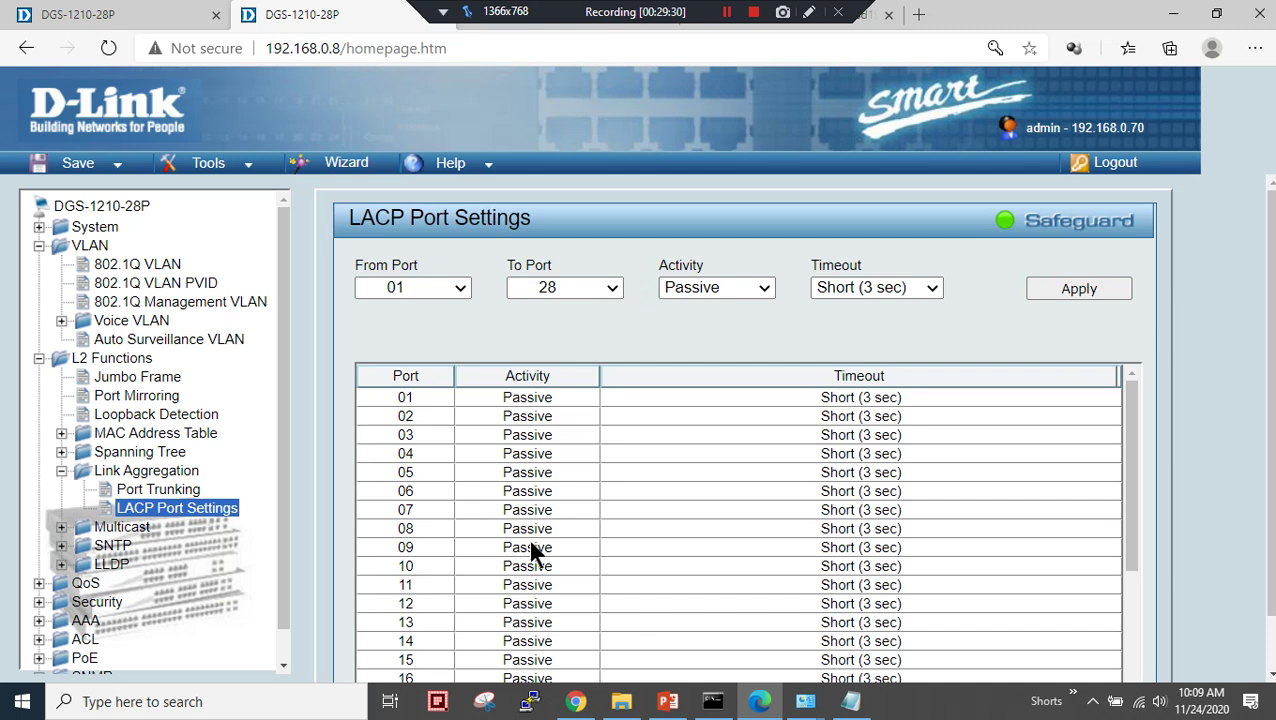
pyautogui.scroll(-3, 500, 545)
pyautogui.scroll(-3, 533, 544)
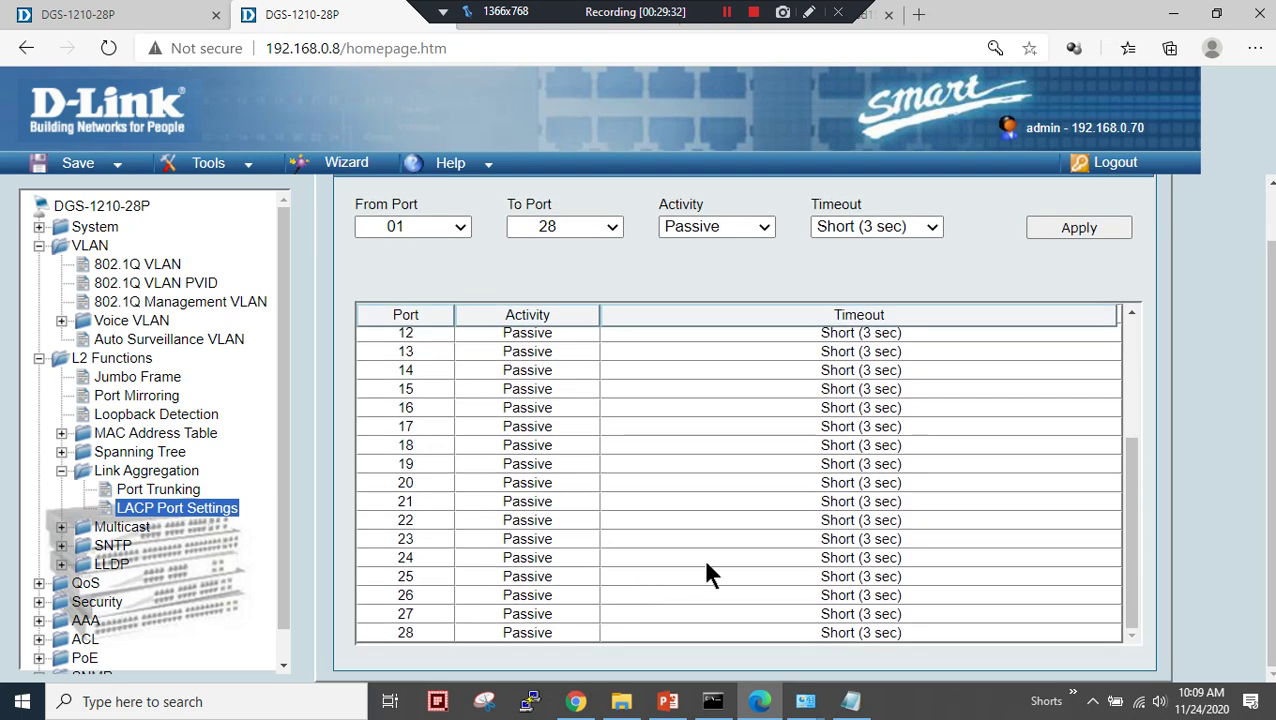
# - Confirm ports 08, 09 in the trunking list and bring up Port Mirroring settings
pyautogui.click(160, 491)
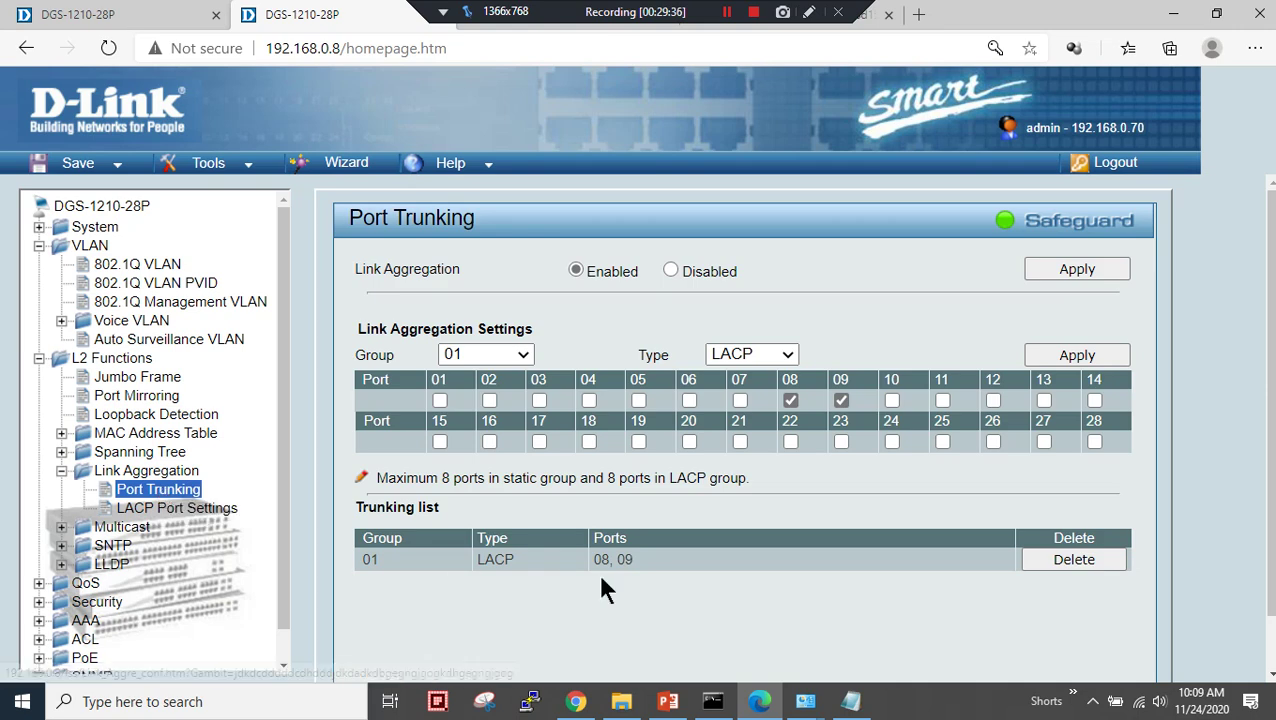
pyautogui.click(180, 498)
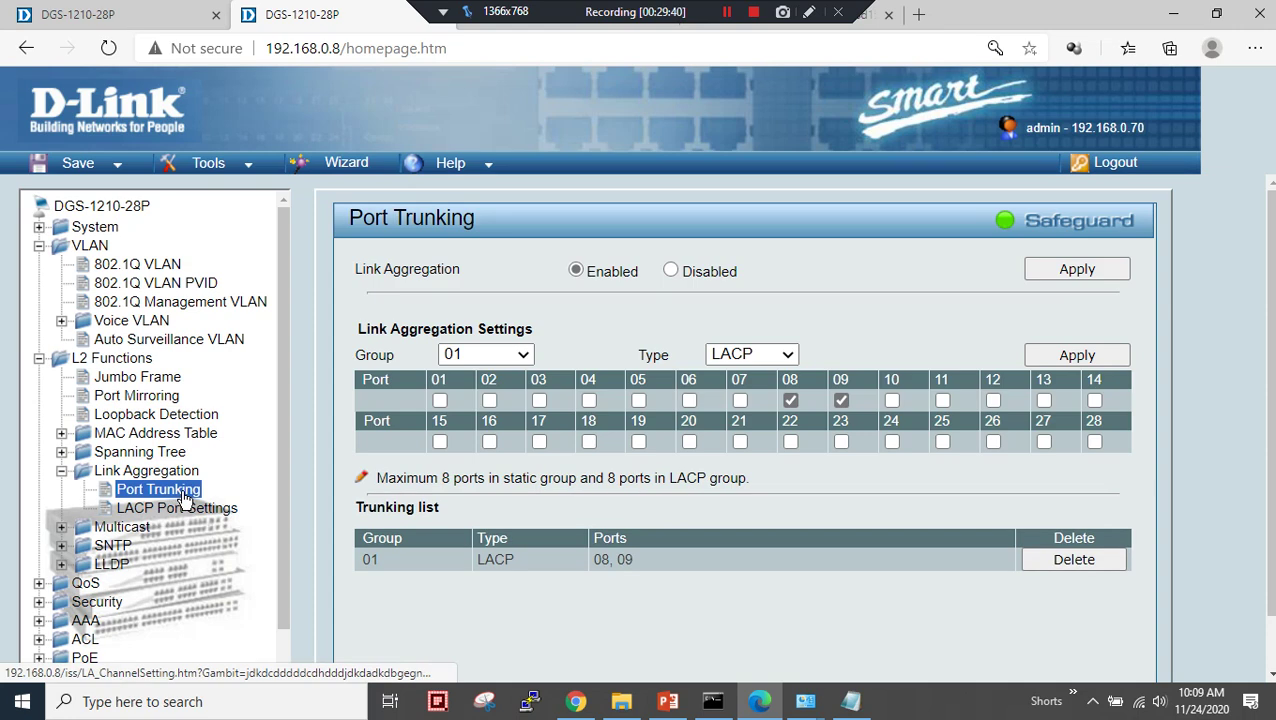
pyautogui.moveTo(597, 567); pyautogui.dragTo(624, 565)
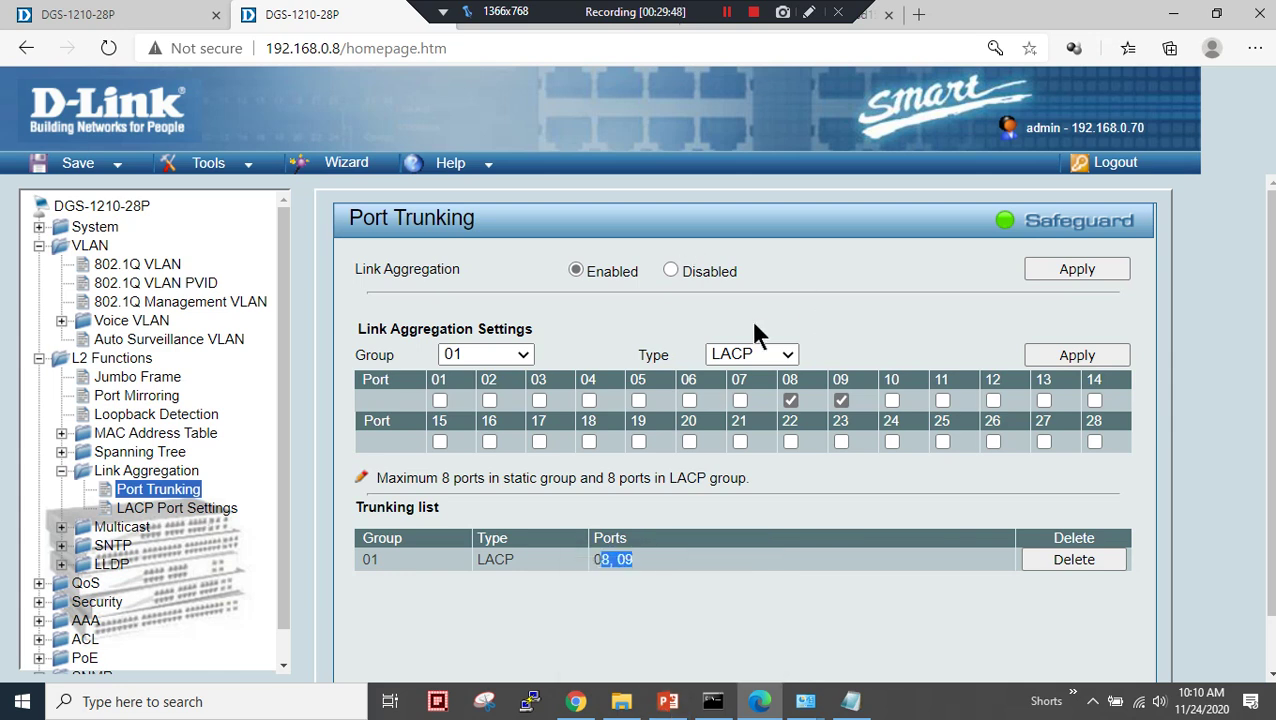
pyautogui.click(126, 398)
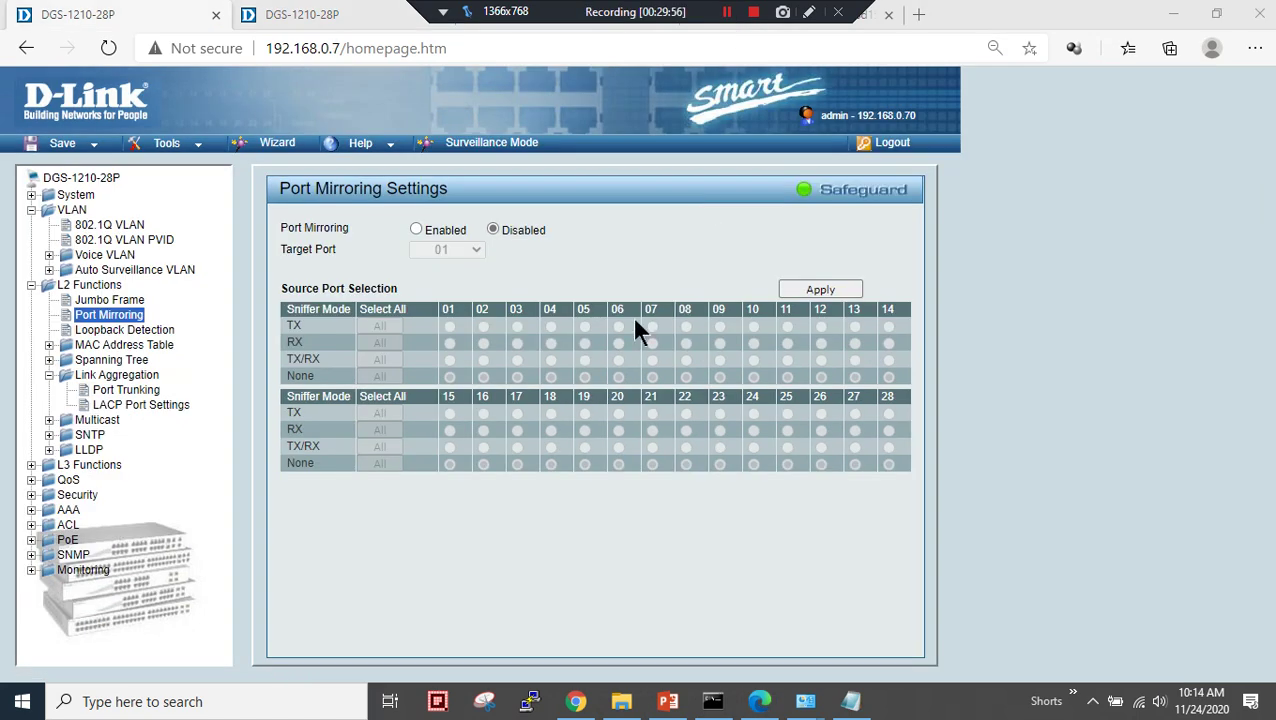
# - On slide 8, delete the 192.168.20.80/24 and 192.168.30.80/24 lines, leaving 192.168.10.80/24 on the right-hand PC
pyautogui.click(668, 701)
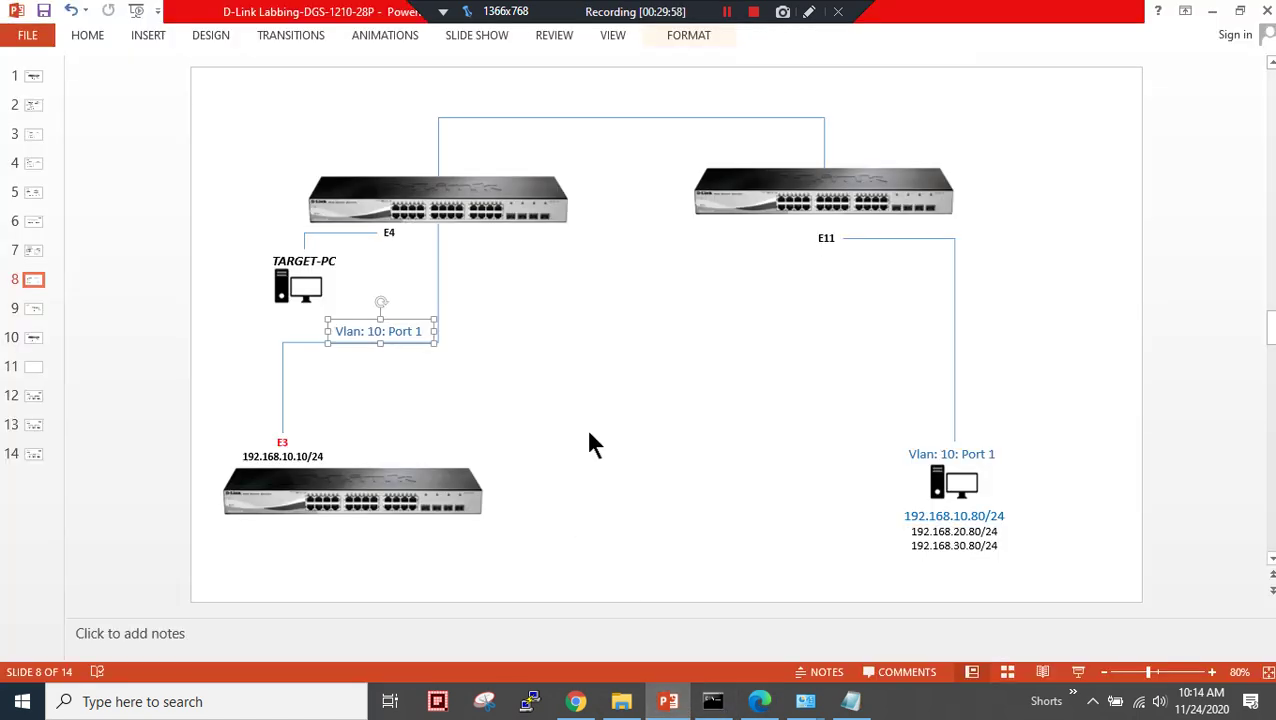
pyautogui.click(531, 394)
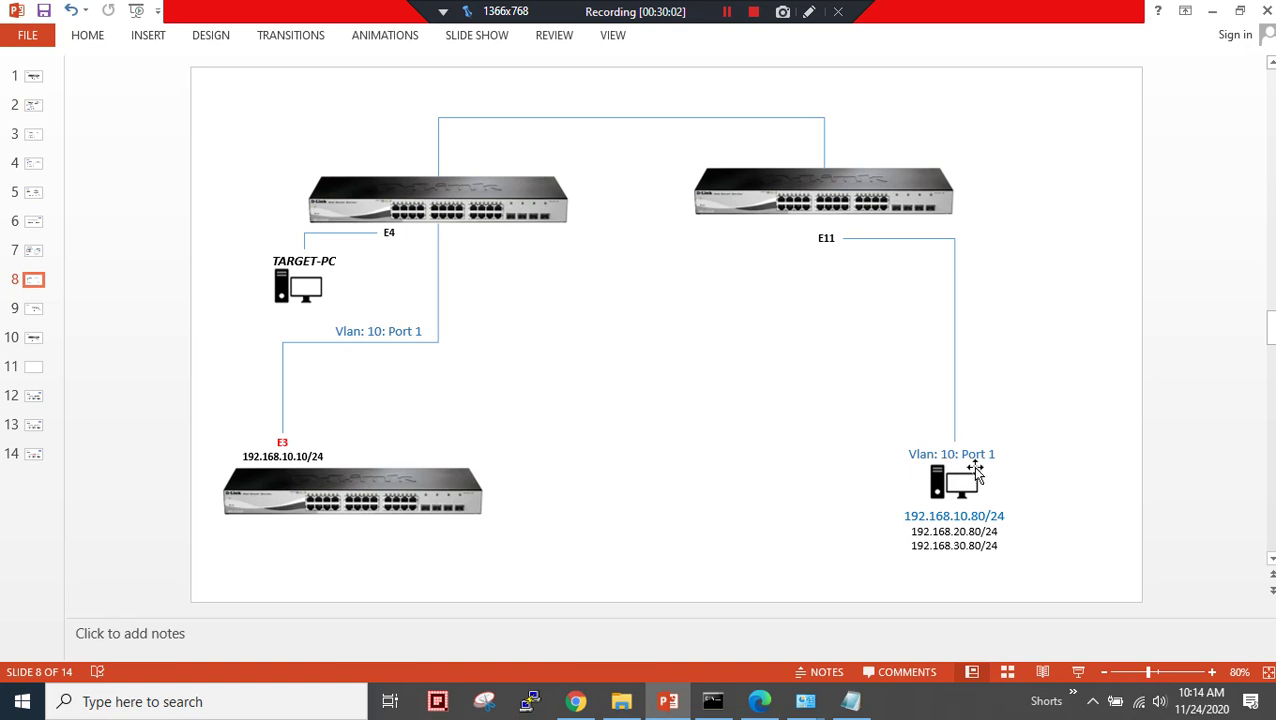
pyautogui.moveTo(907, 525); pyautogui.dragTo(983, 560)
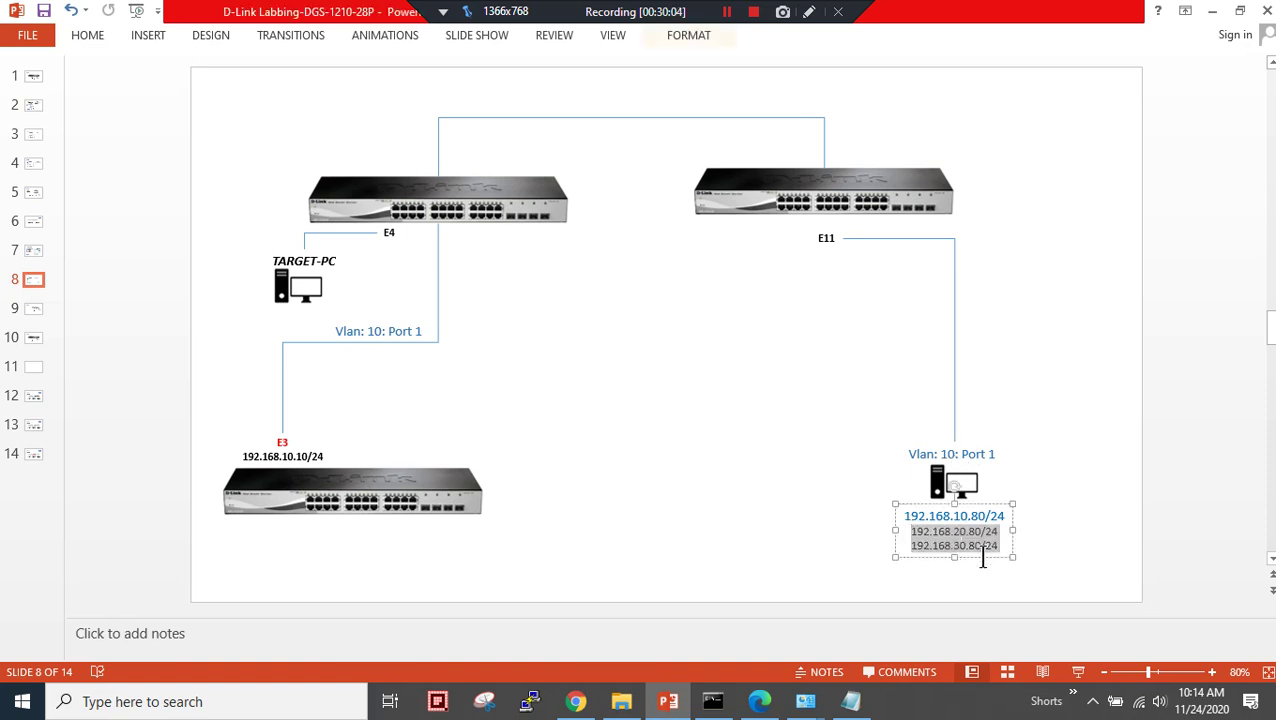
pyautogui.press('BackSpace')
pyautogui.press('BackSpace')
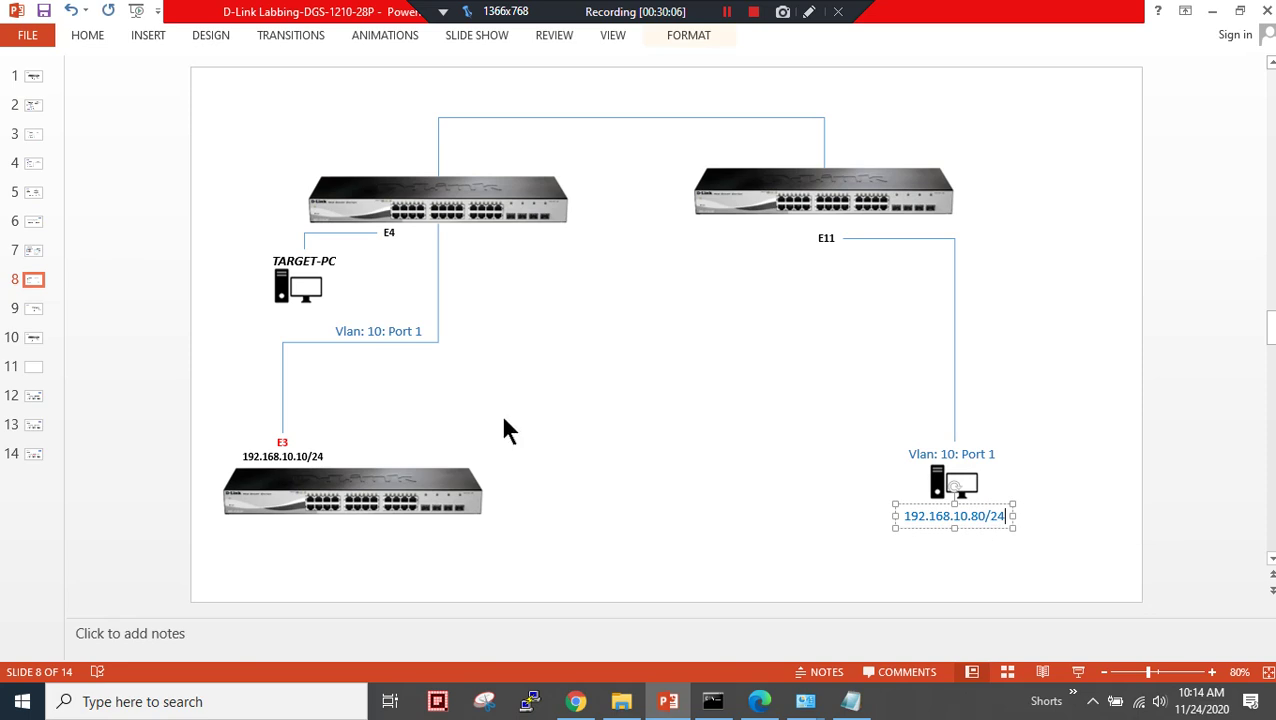
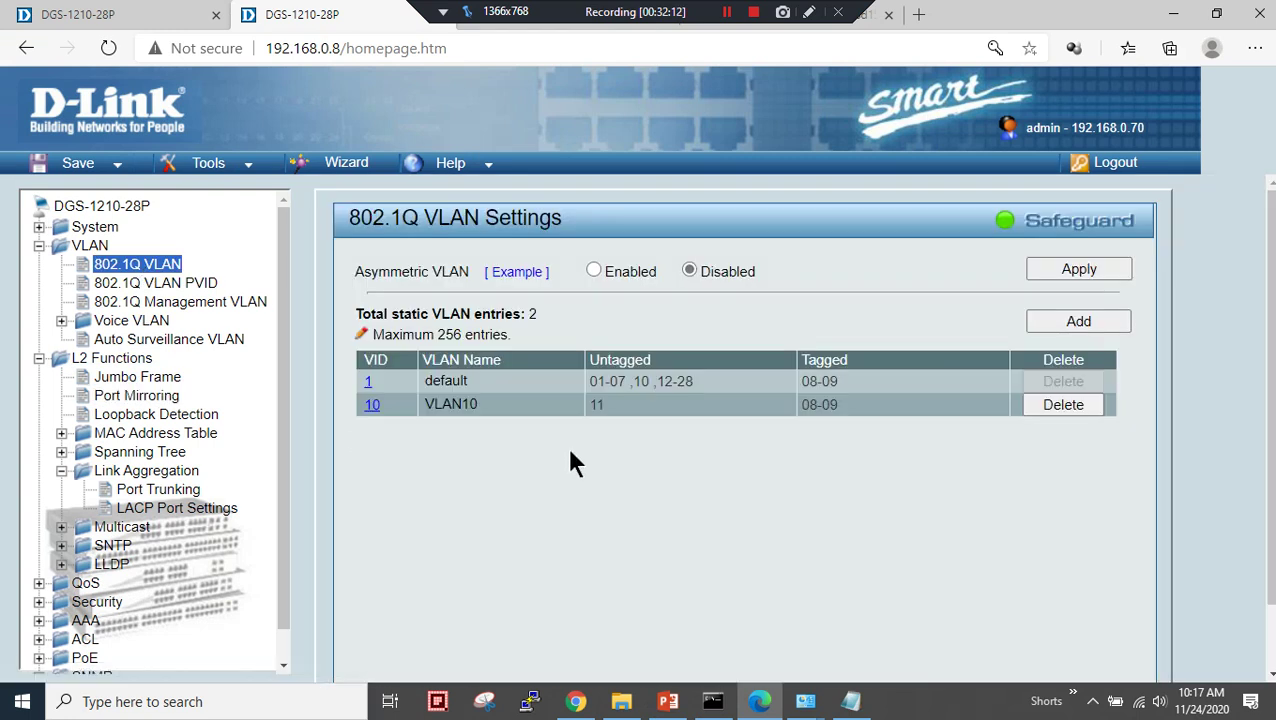
# - Check VLAN10's untagged ports, then return to the 192.168.0.7 switch's Port Mirroring page
pyautogui.moveTo(589, 404); pyautogui.dragTo(612, 414)
pyautogui.click(803, 400)
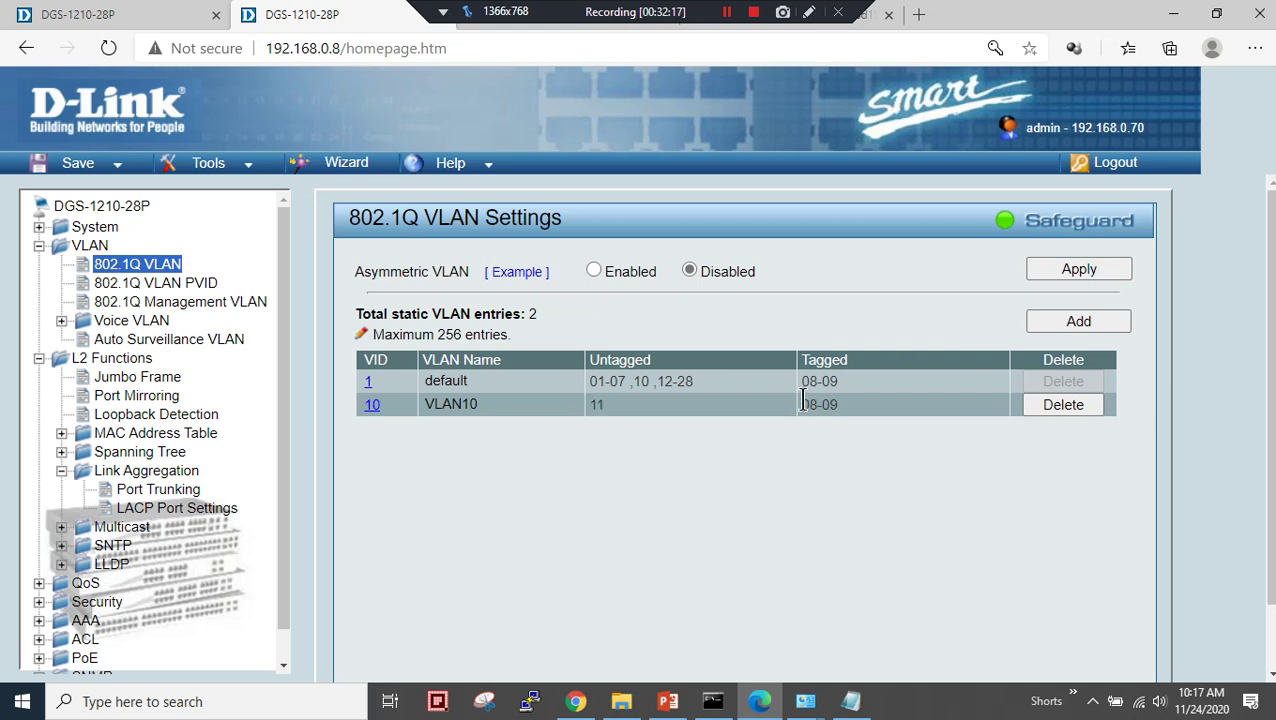
pyautogui.click(145, 14)
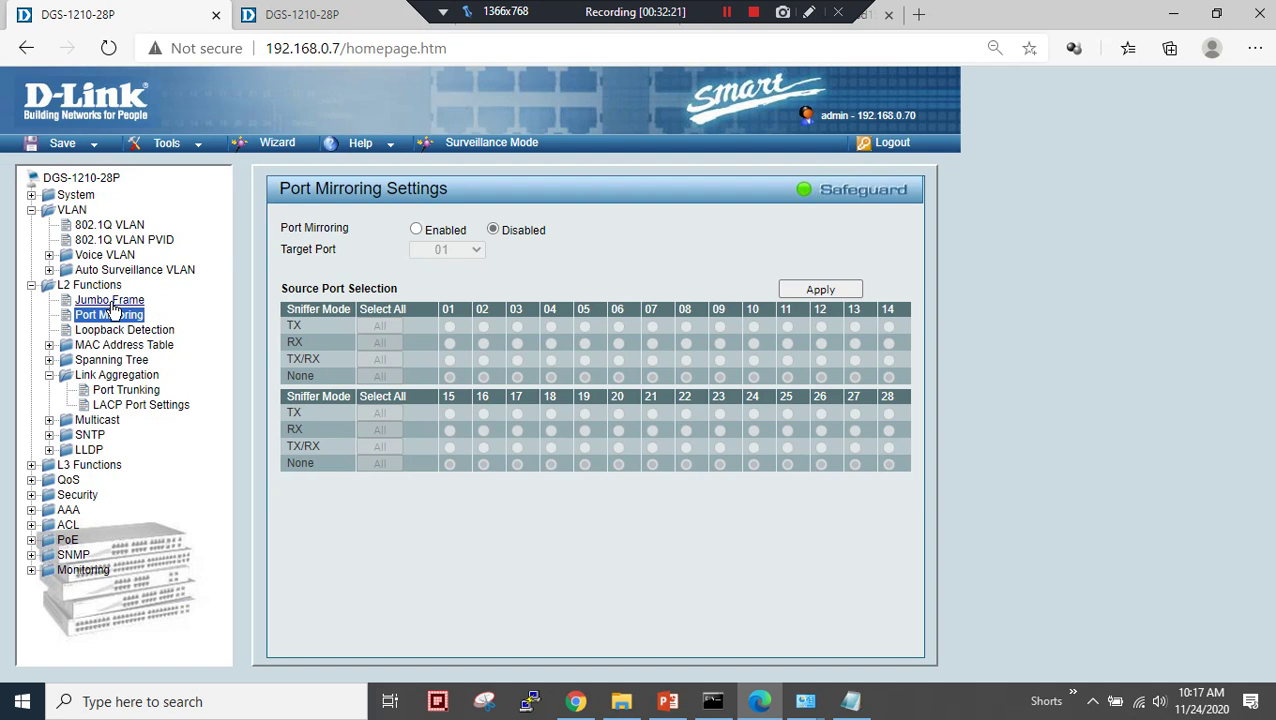
pyautogui.click(110, 314)
pyautogui.click(107, 226)
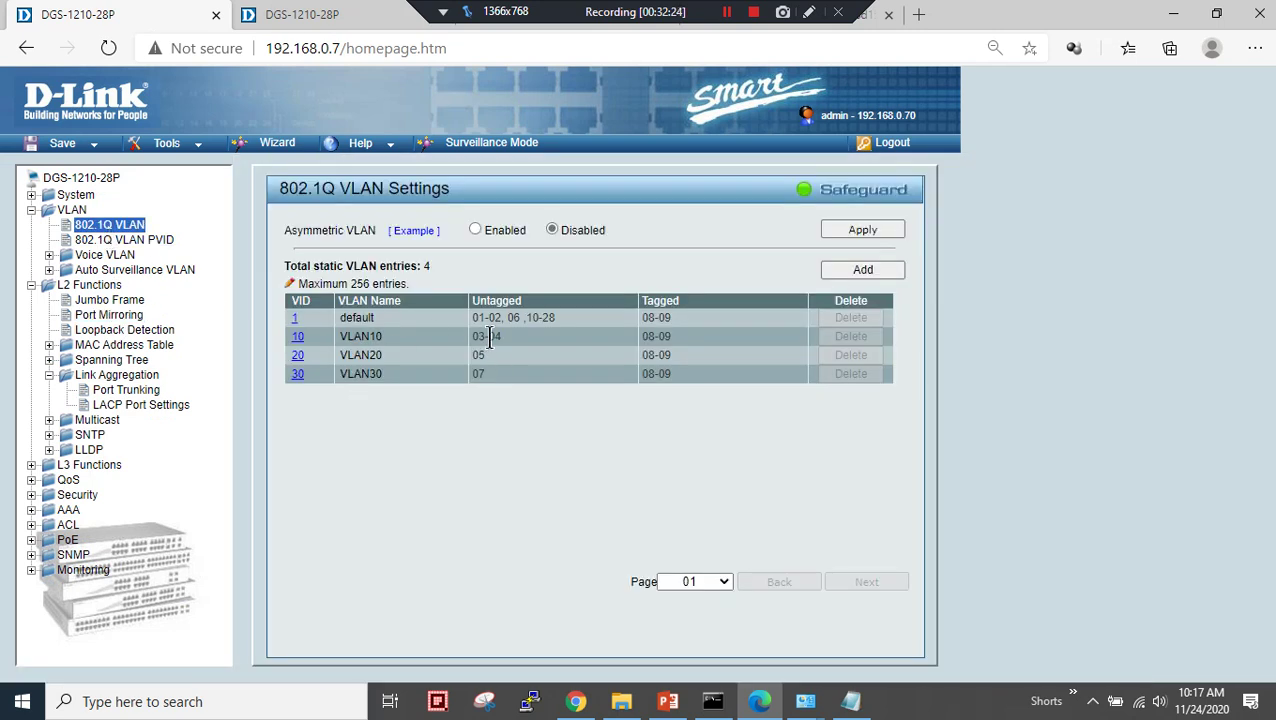
pyautogui.moveTo(488, 337); pyautogui.dragTo(511, 337)
pyautogui.click(668, 701)
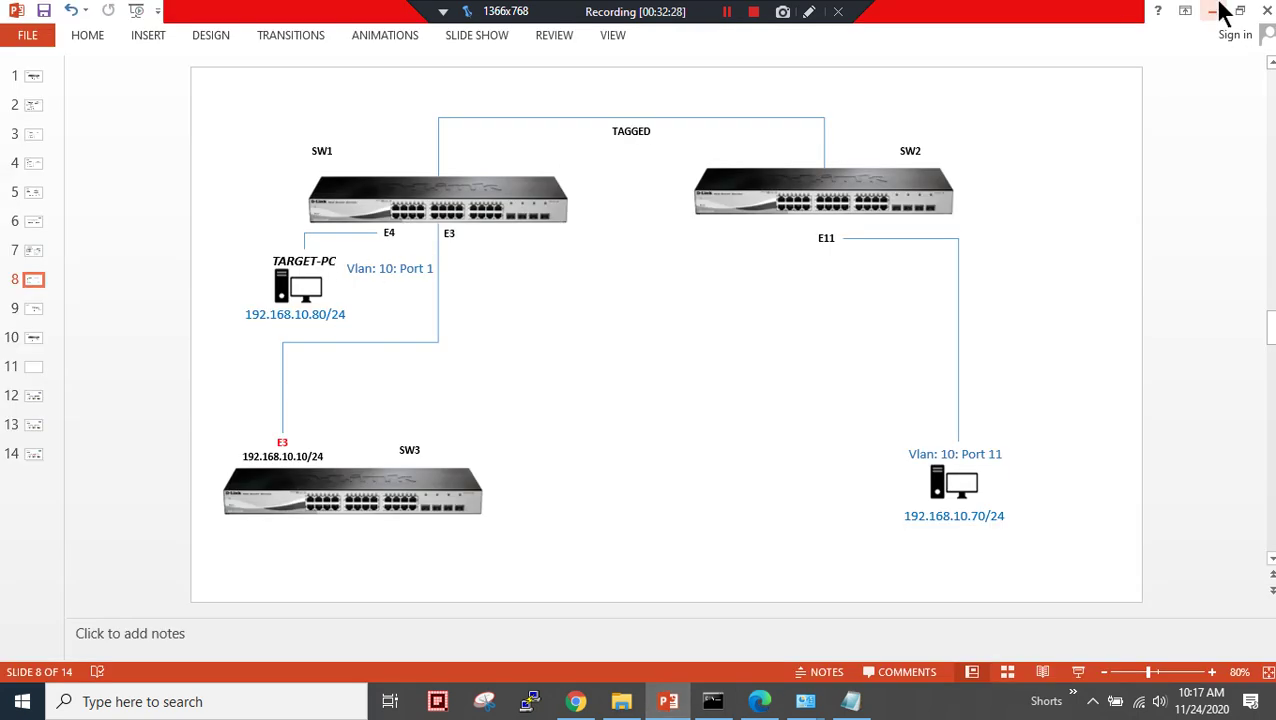
pyautogui.click(759, 701)
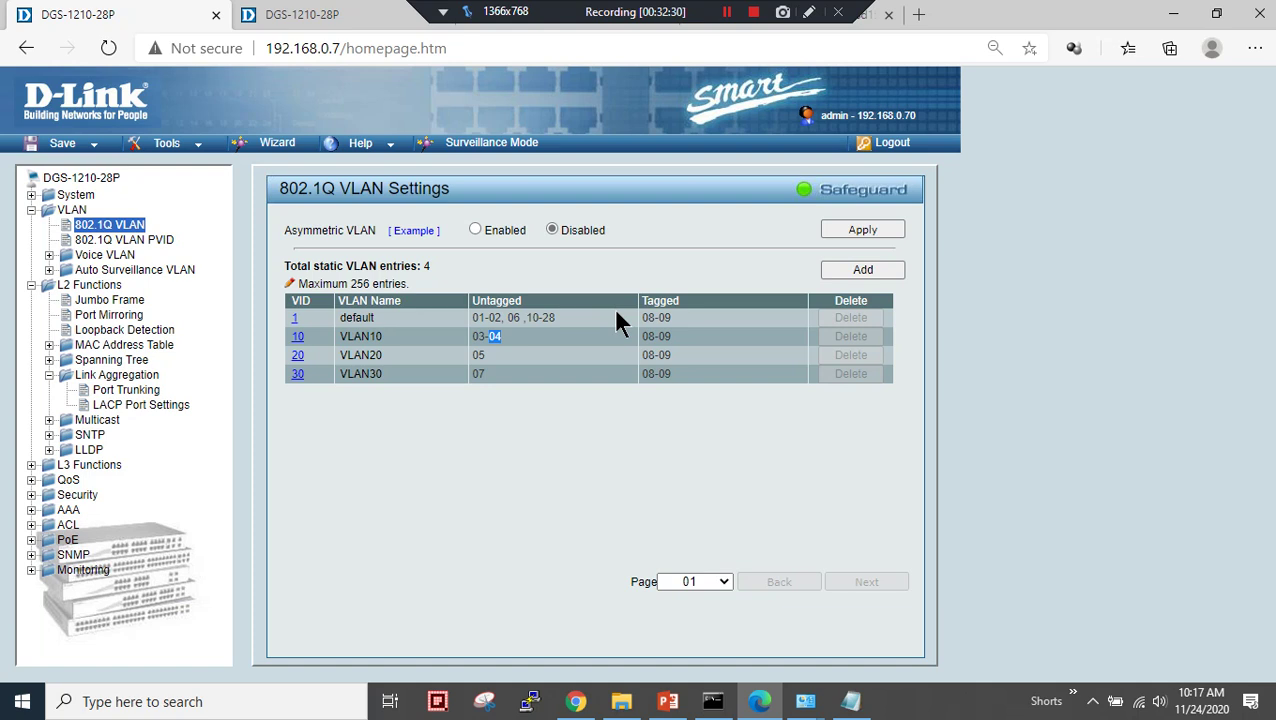
pyautogui.click(483, 336)
pyautogui.moveTo(483, 336); pyautogui.dragTo(474, 336)
pyautogui.click(668, 701)
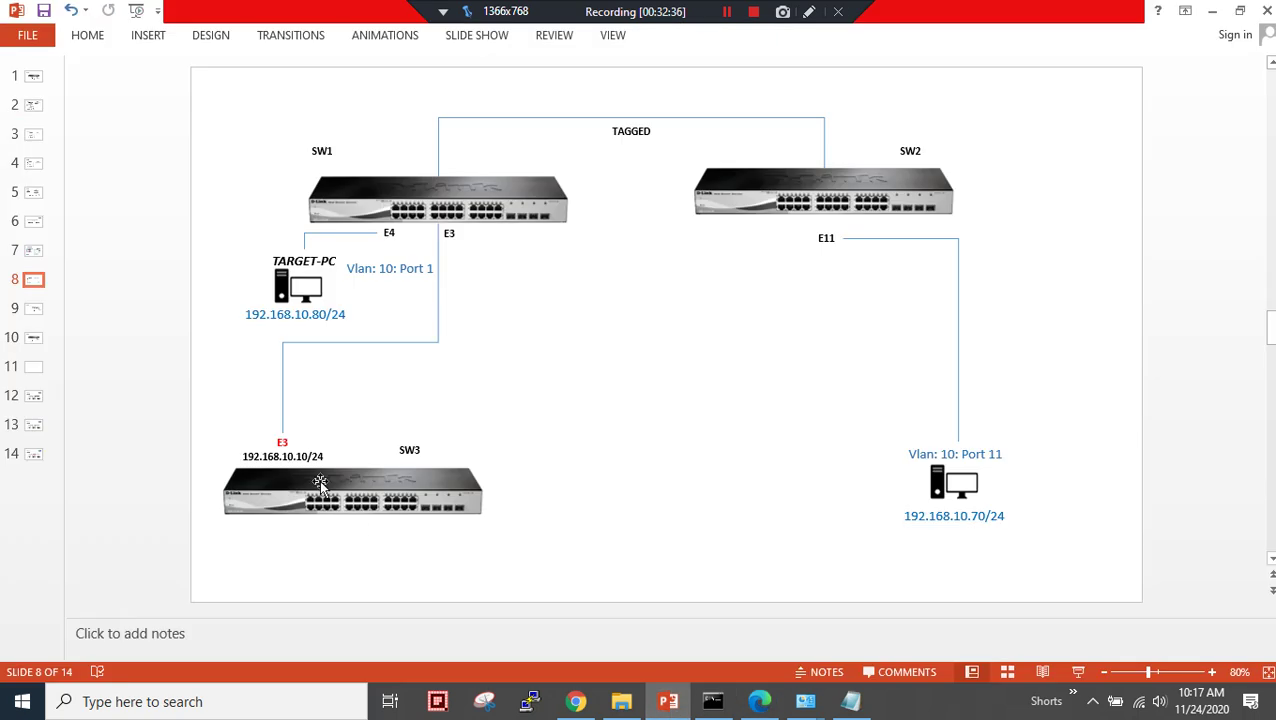
pyautogui.click(760, 701)
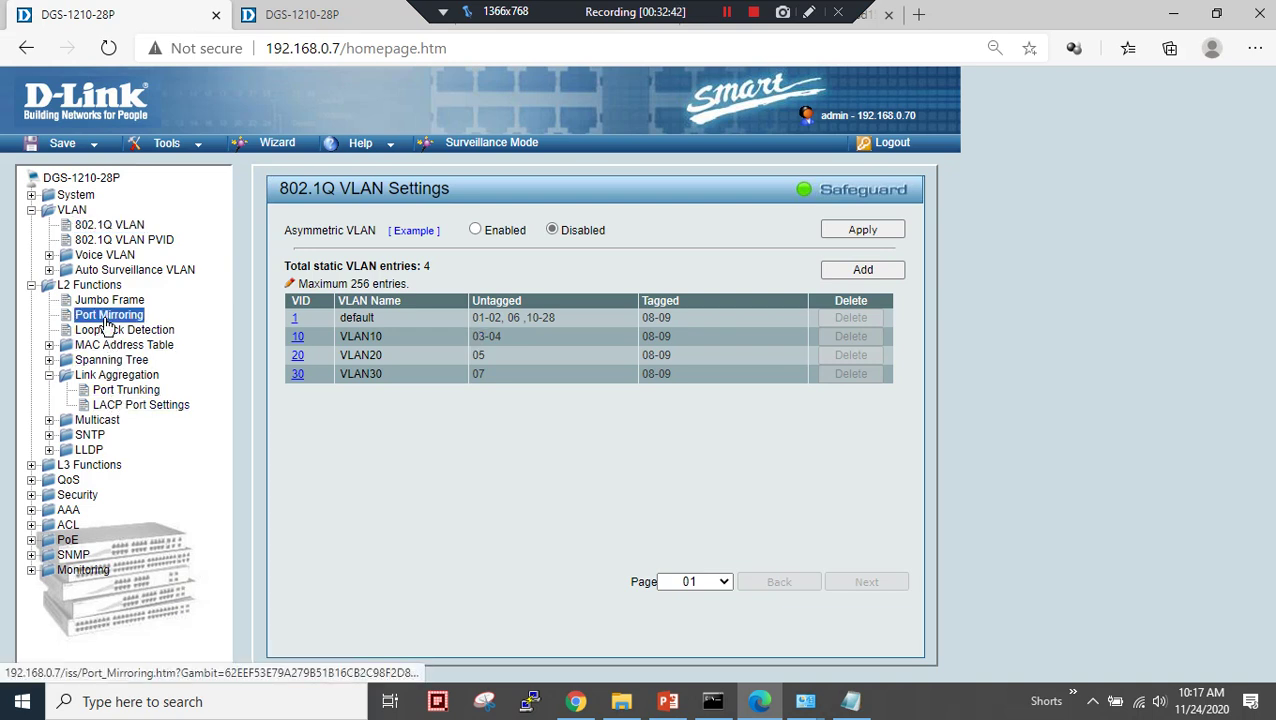
pyautogui.click(112, 316)
# - Enable mirroring to target port 04 with TX/RX on all source ports, and apply
pyautogui.click(416, 230)
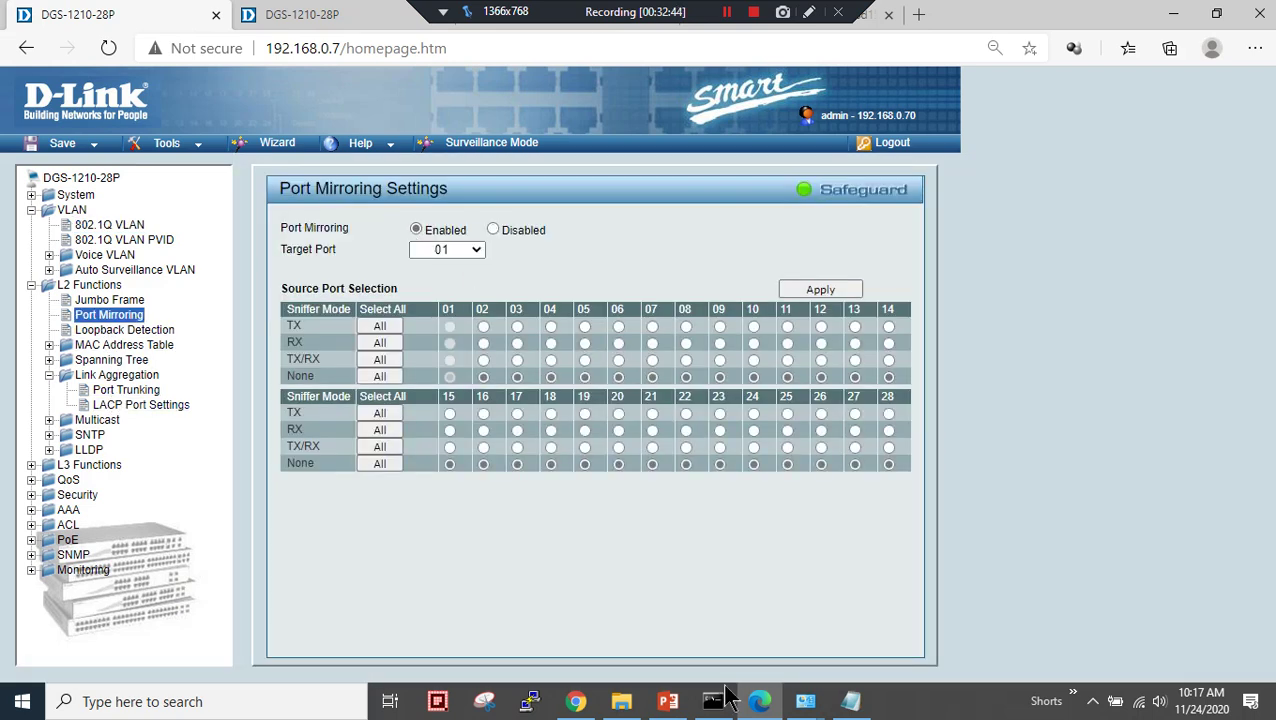
pyautogui.click(668, 701)
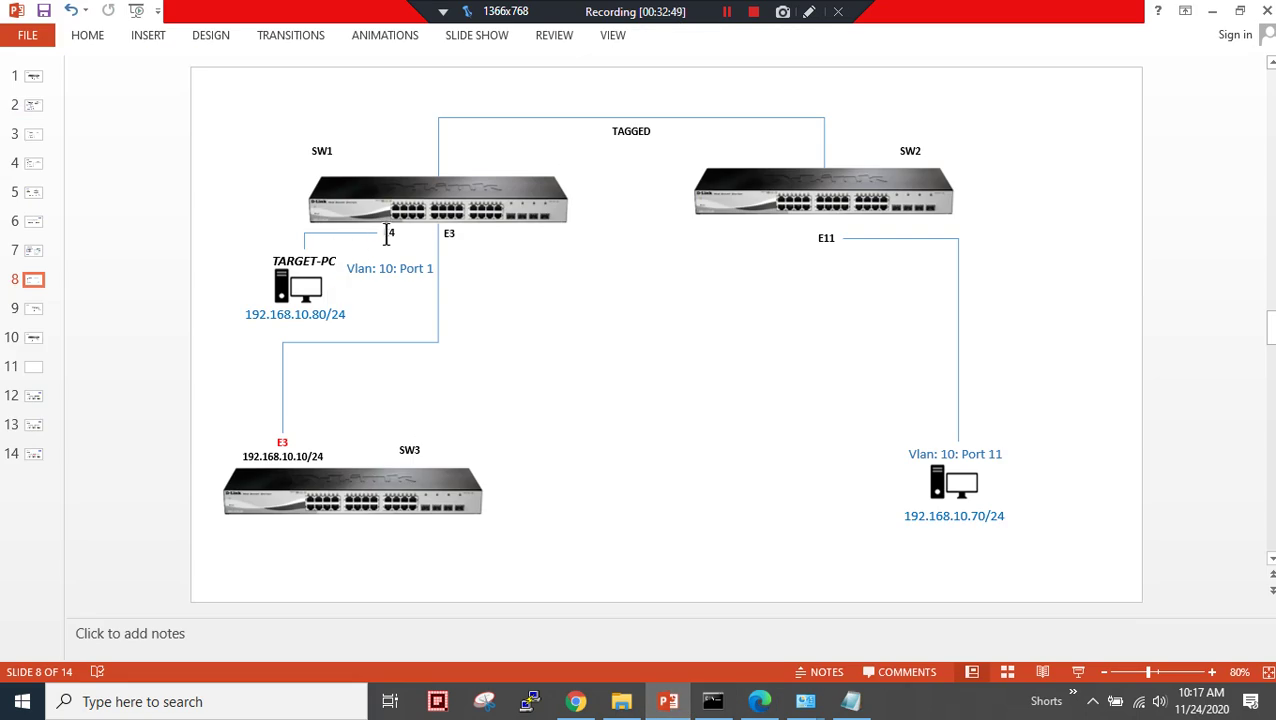
pyautogui.click(760, 701)
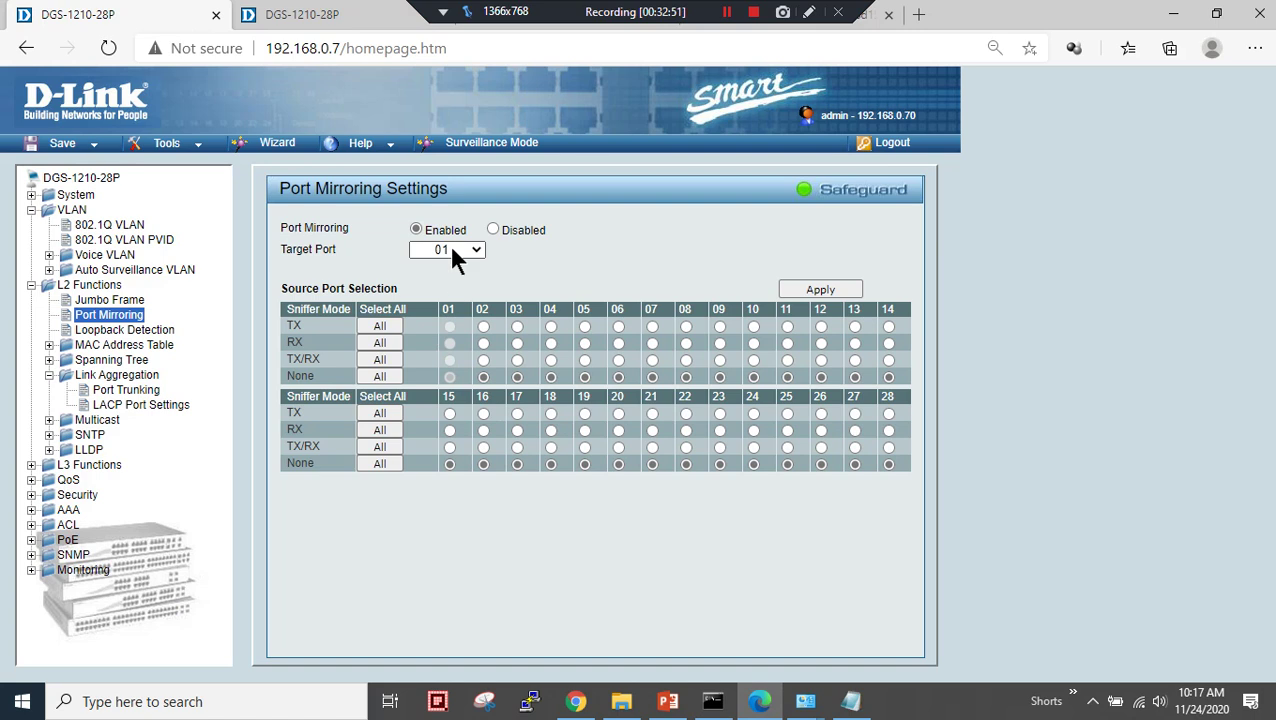
pyautogui.click(446, 251)
pyautogui.click(443, 316)
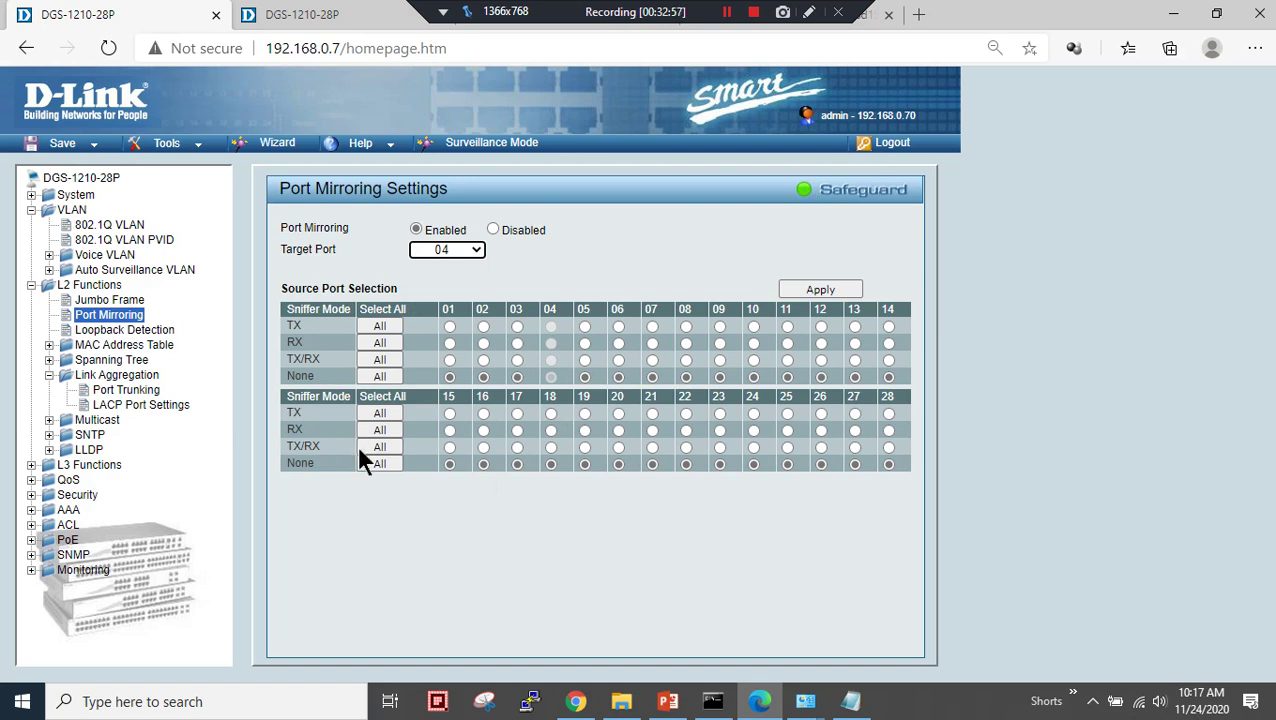
pyautogui.click(380, 360)
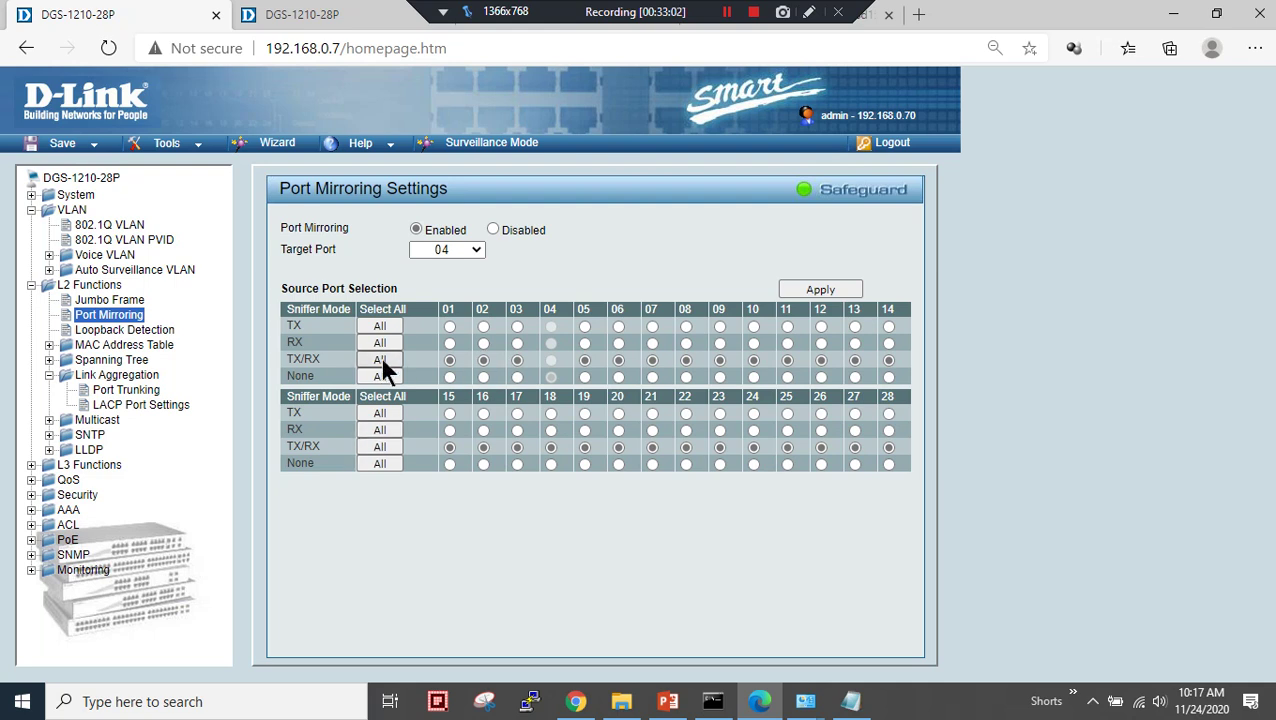
pyautogui.click(799, 286)
pyautogui.click(22, 702)
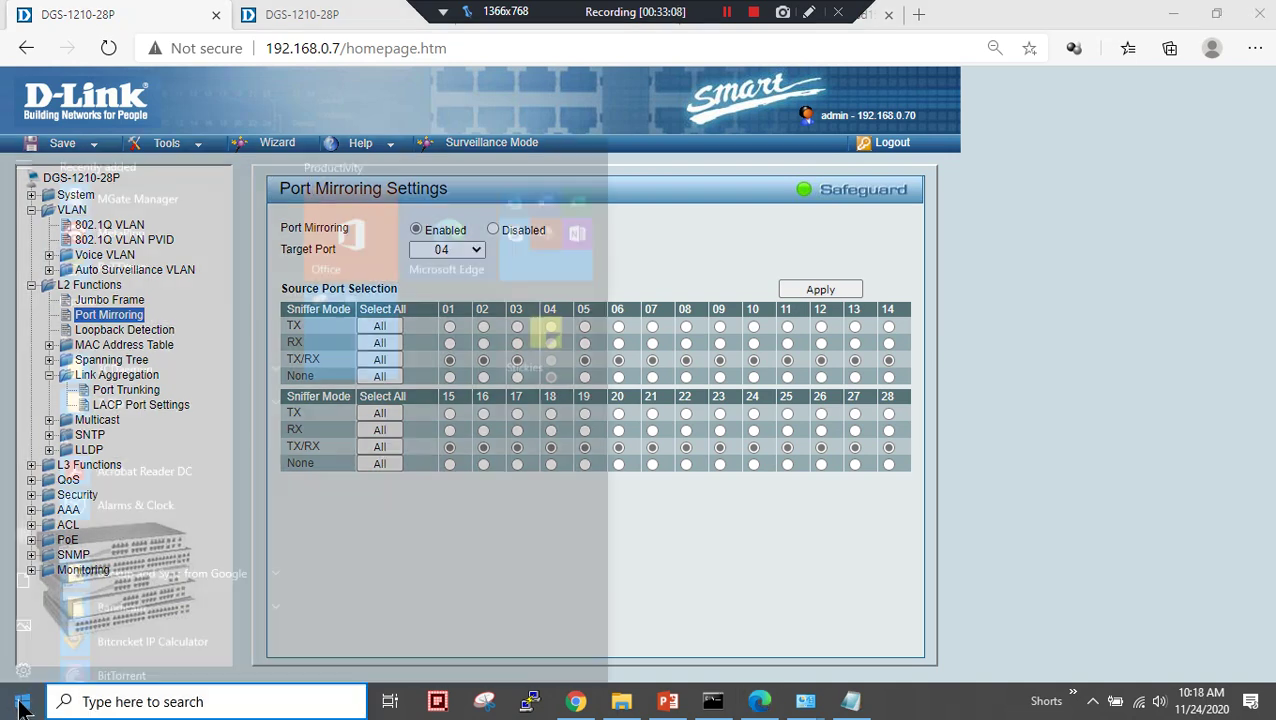
# - Launch Wireshark and capture on Ethernet, filtered to telnet
pyautogui.write('wiresh')
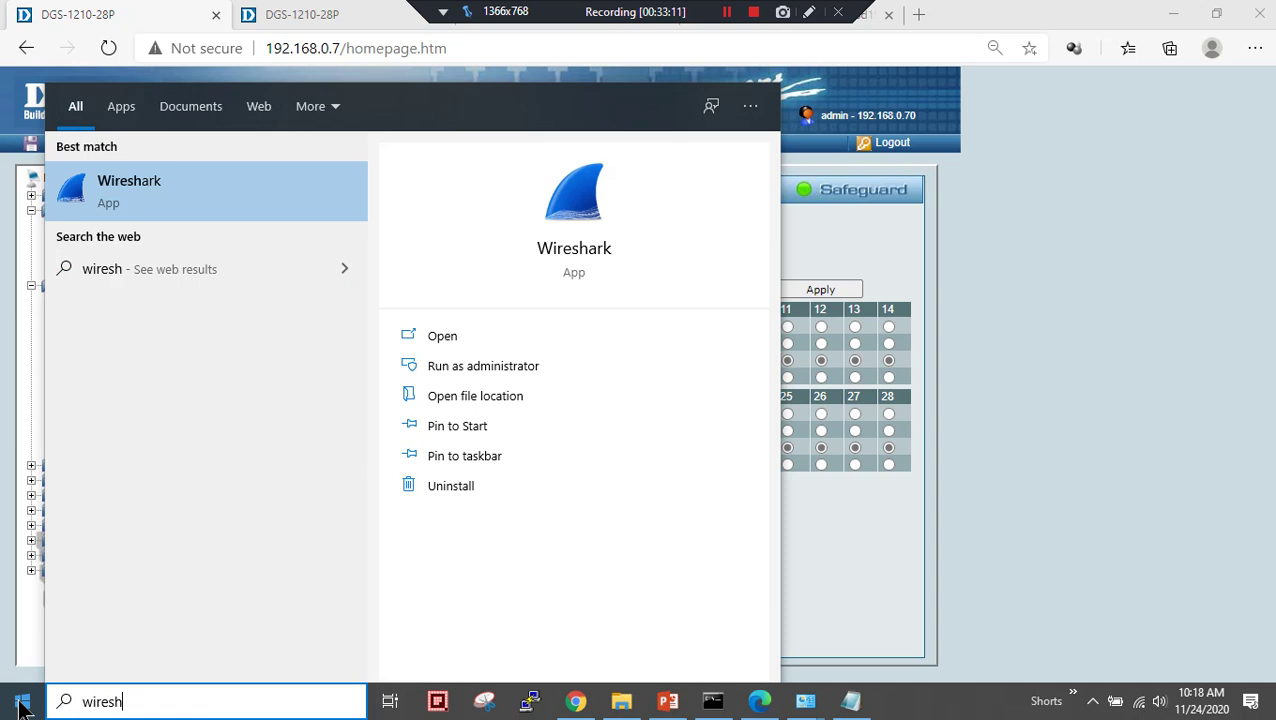
pyautogui.press('Escape')
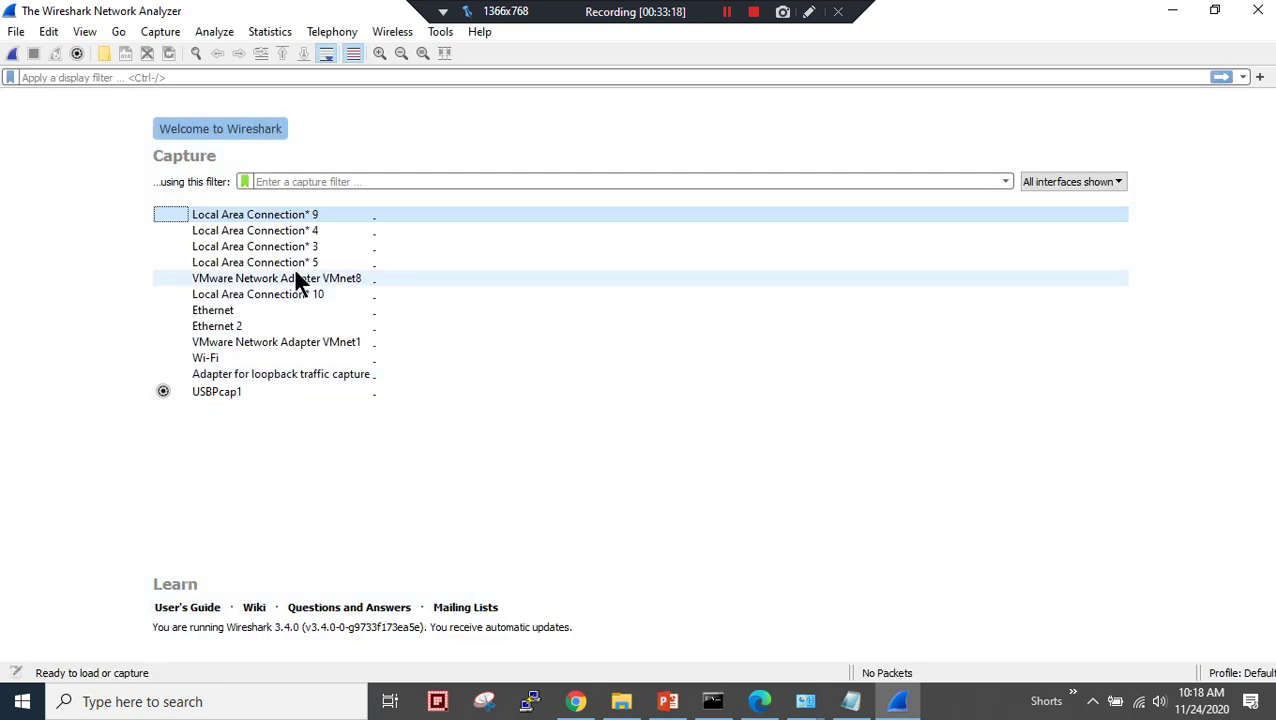
pyautogui.doubleClick(236, 309)
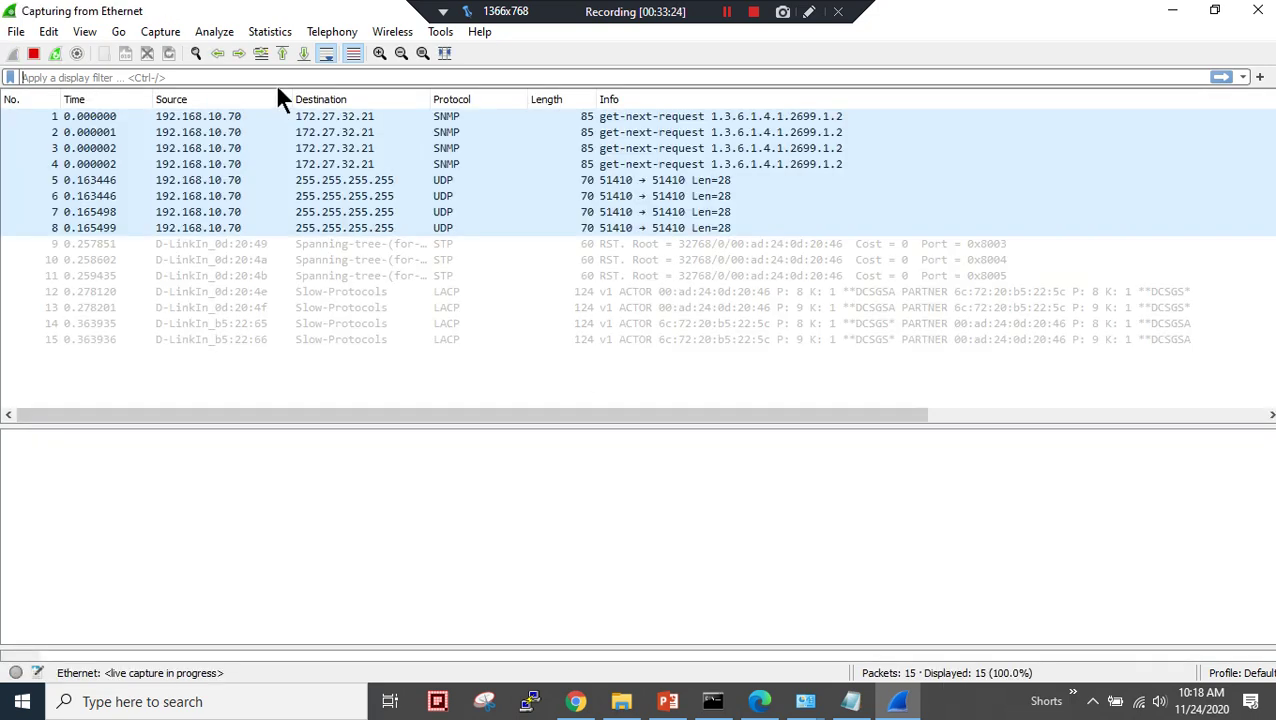
pyautogui.click(288, 77)
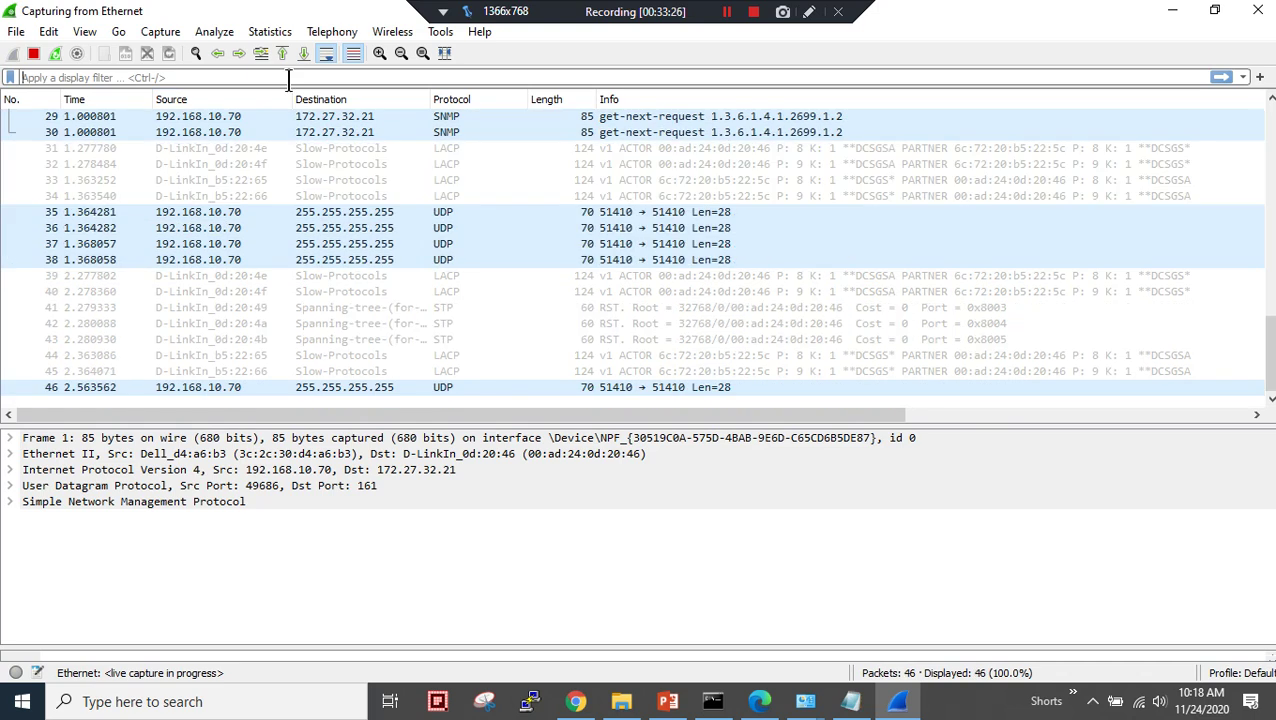
pyautogui.write('telnet')
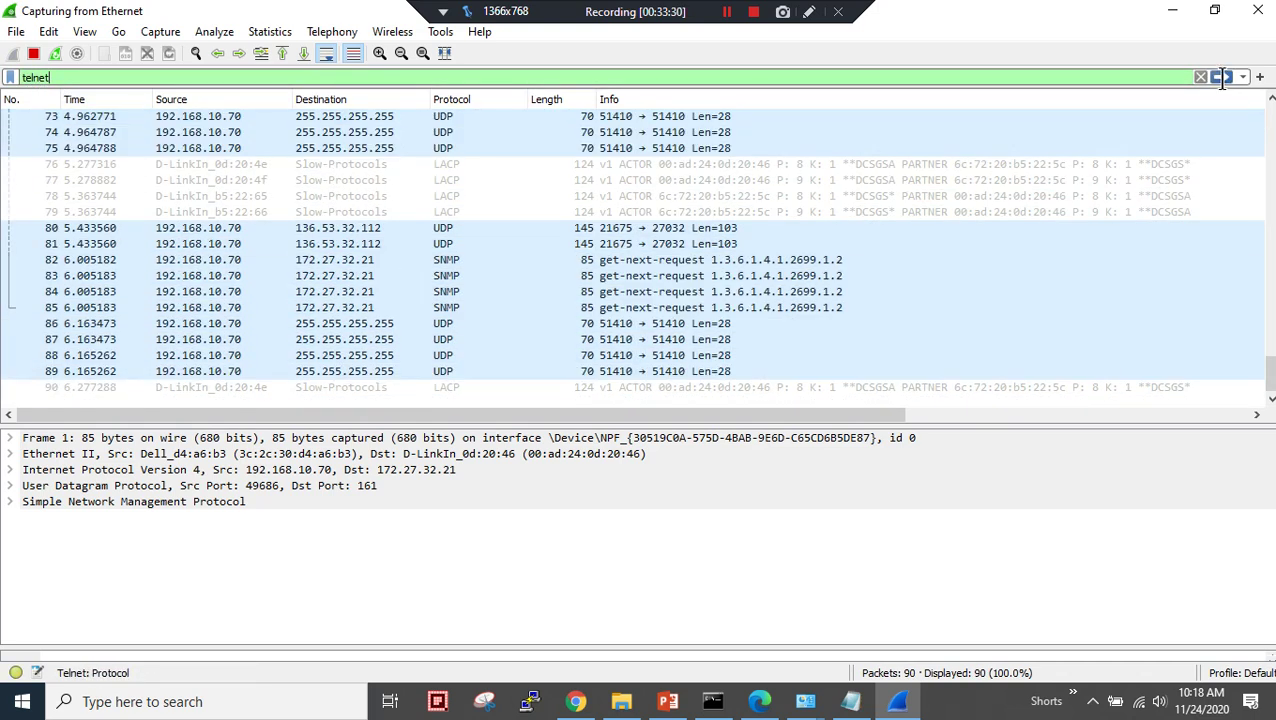
pyautogui.click(1221, 77)
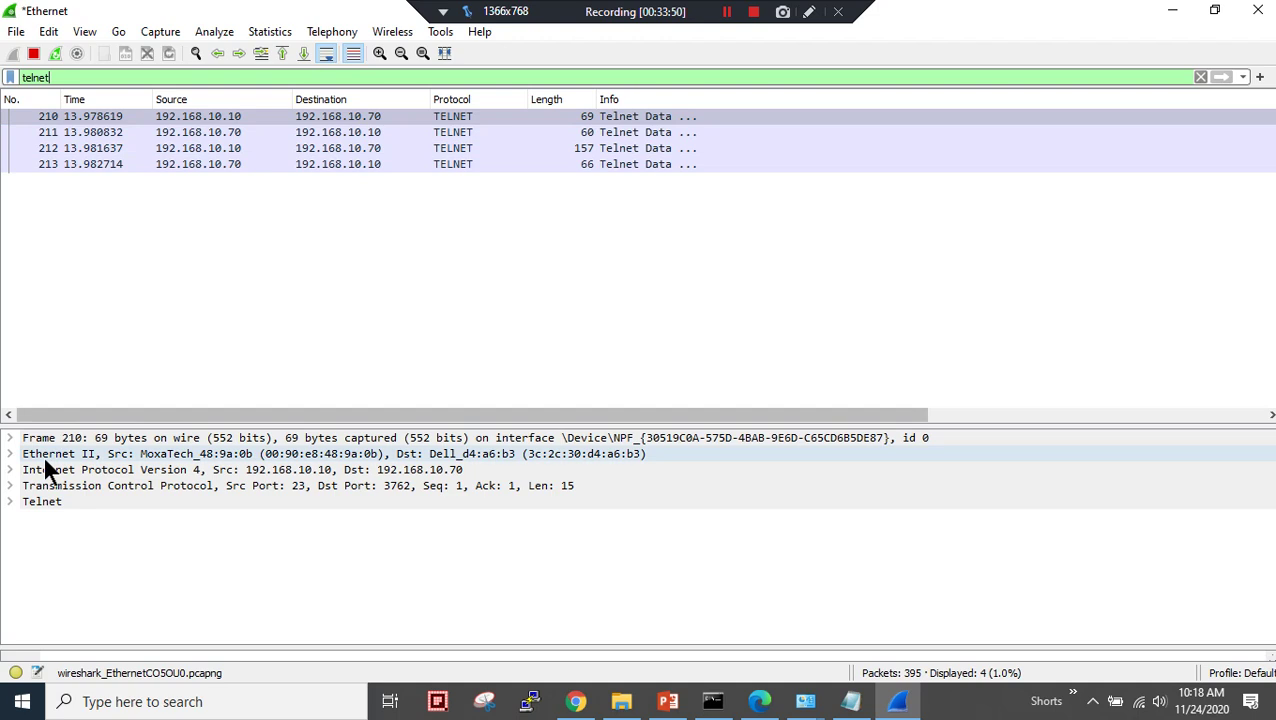
# - Inspect the Telnet and TCP details of packets 210 and 211 against the network diagram
pyautogui.click(11, 502)
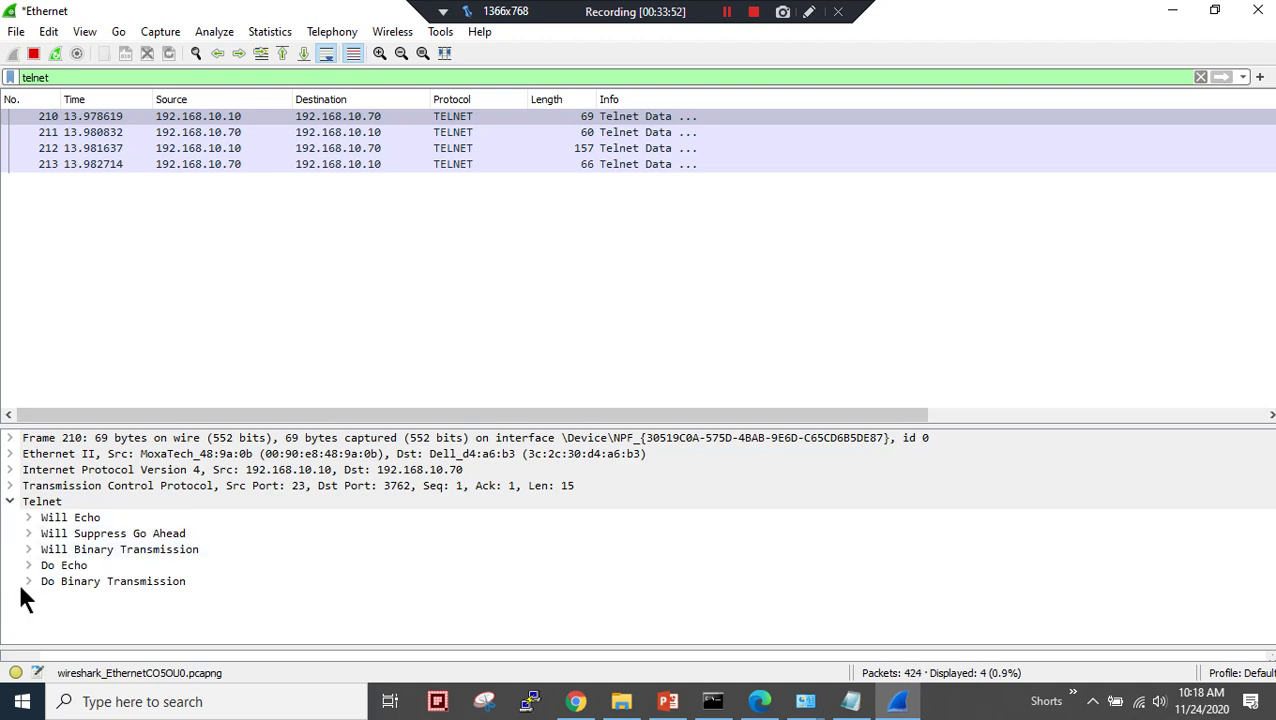
pyautogui.click(10, 486)
pyautogui.scroll(-2, 250, 480)
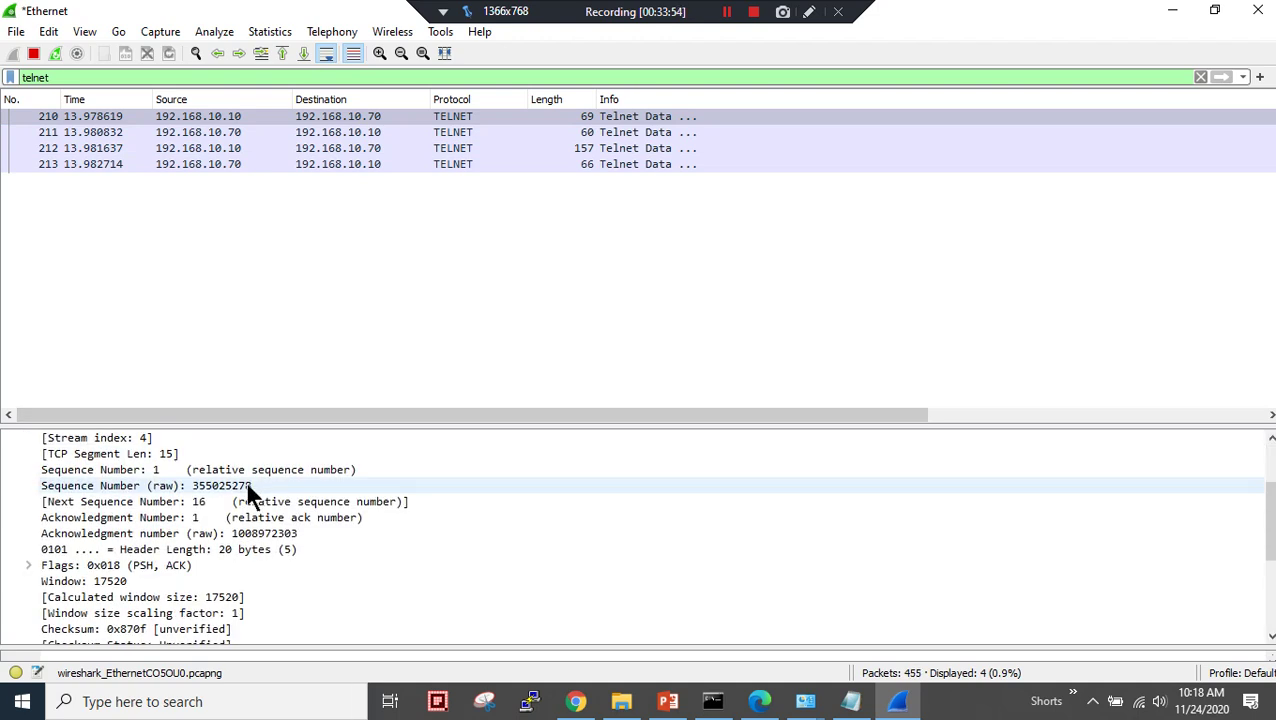
pyautogui.scroll(-4, 250, 476)
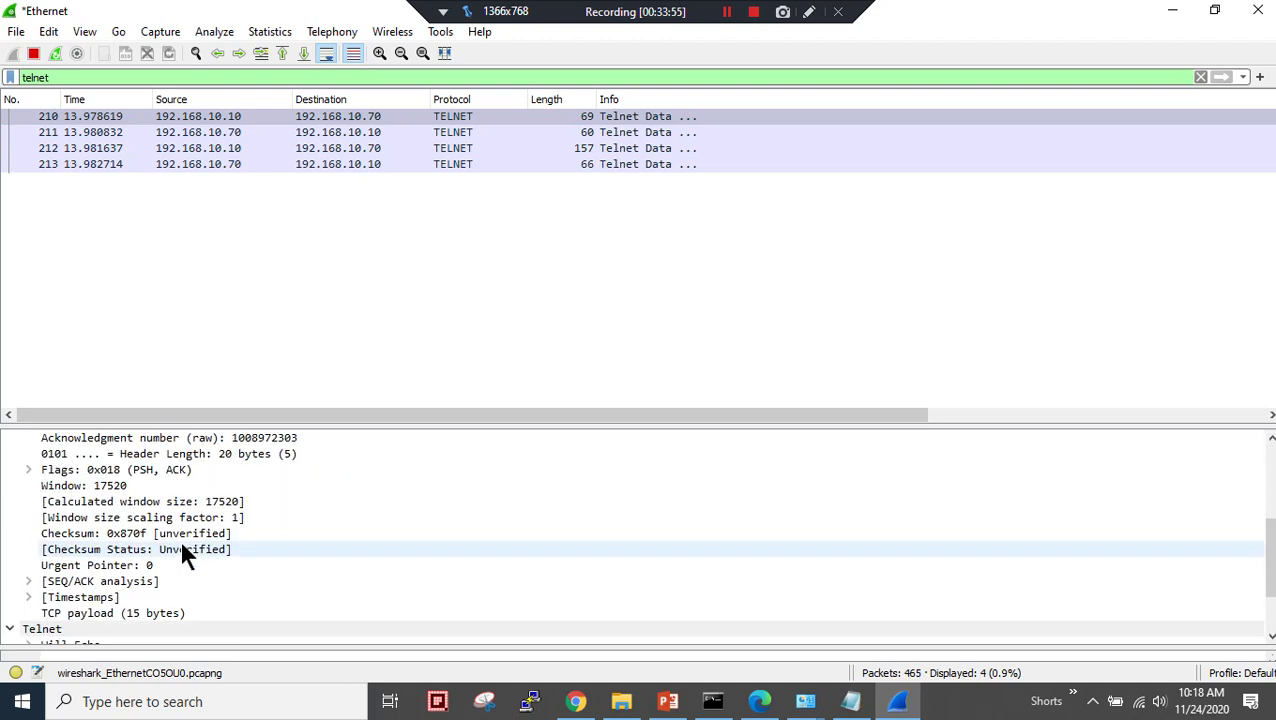
pyautogui.click(229, 130)
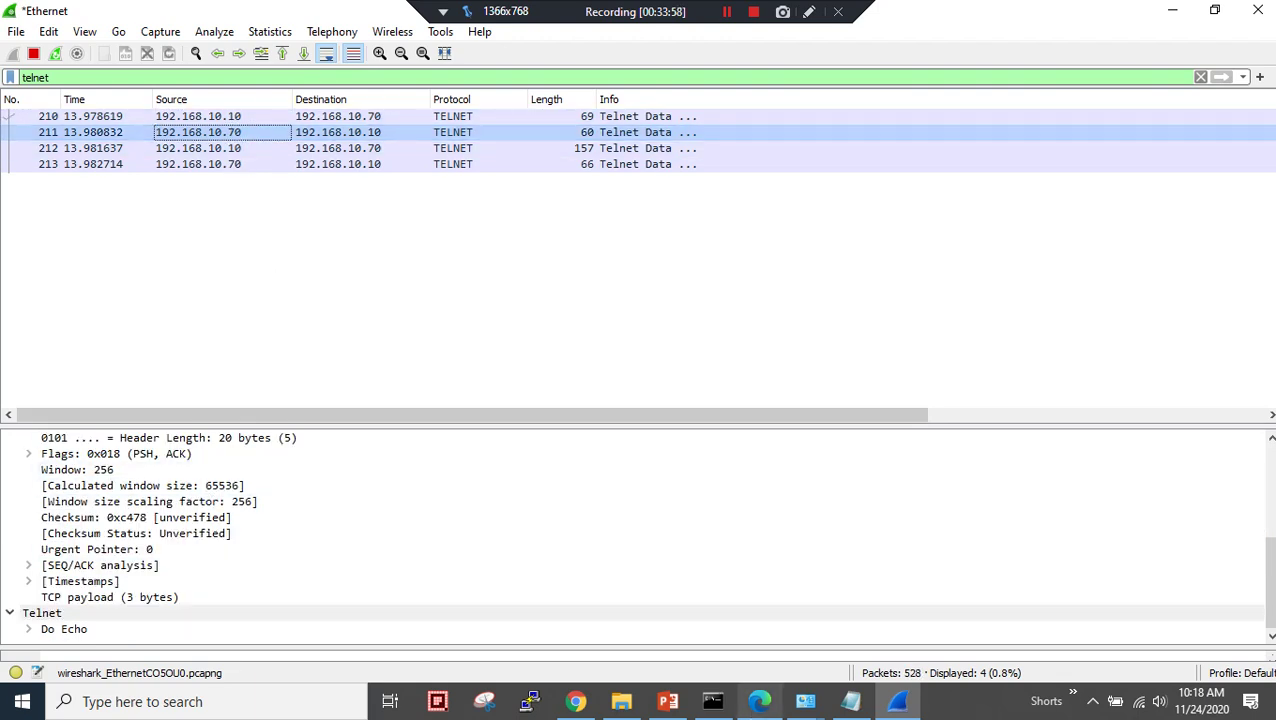
pyautogui.click(668, 701)
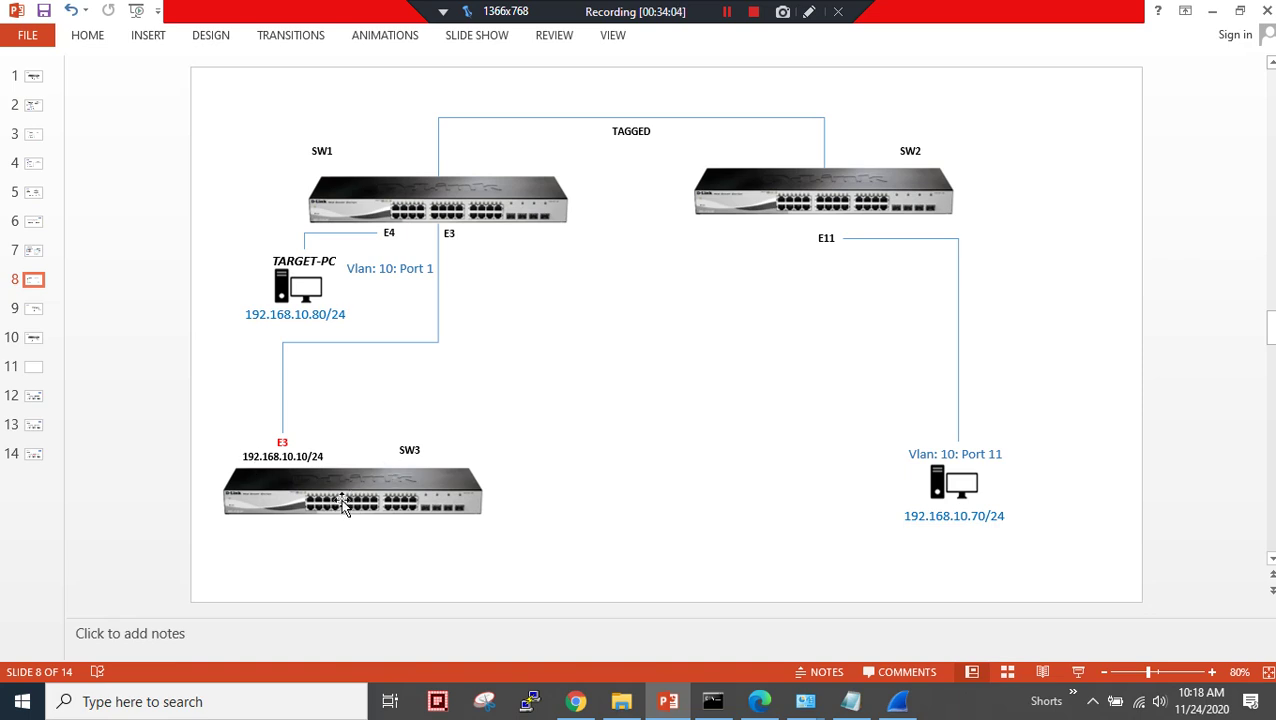
pyautogui.click(897, 701)
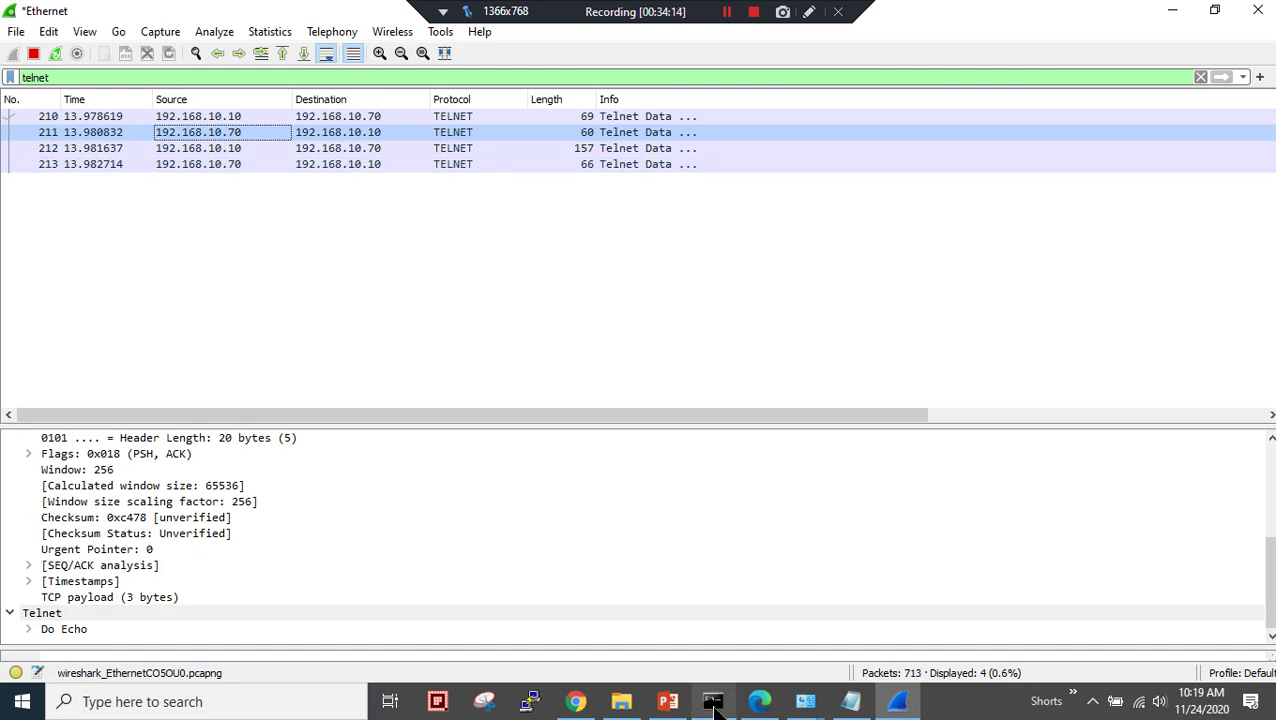
# - Enable LLDP in LLDP Global Settings and apply it
pyautogui.click(760, 701)
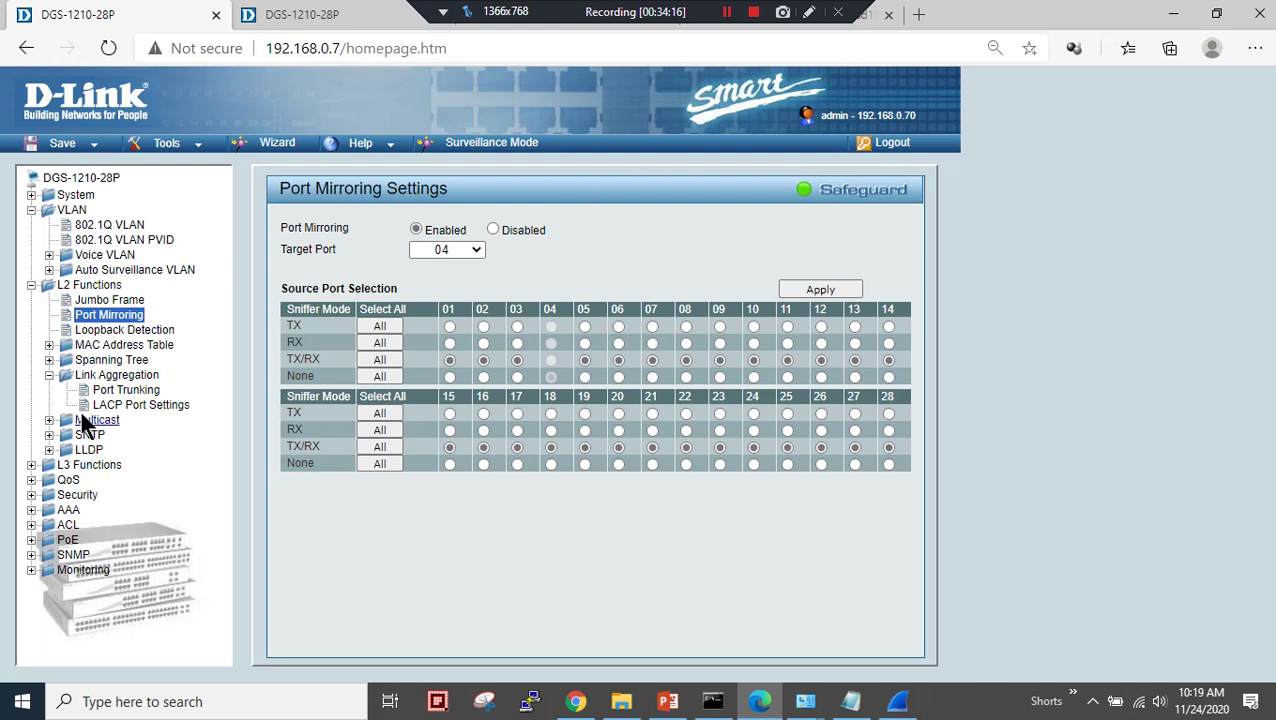
pyautogui.click(82, 450)
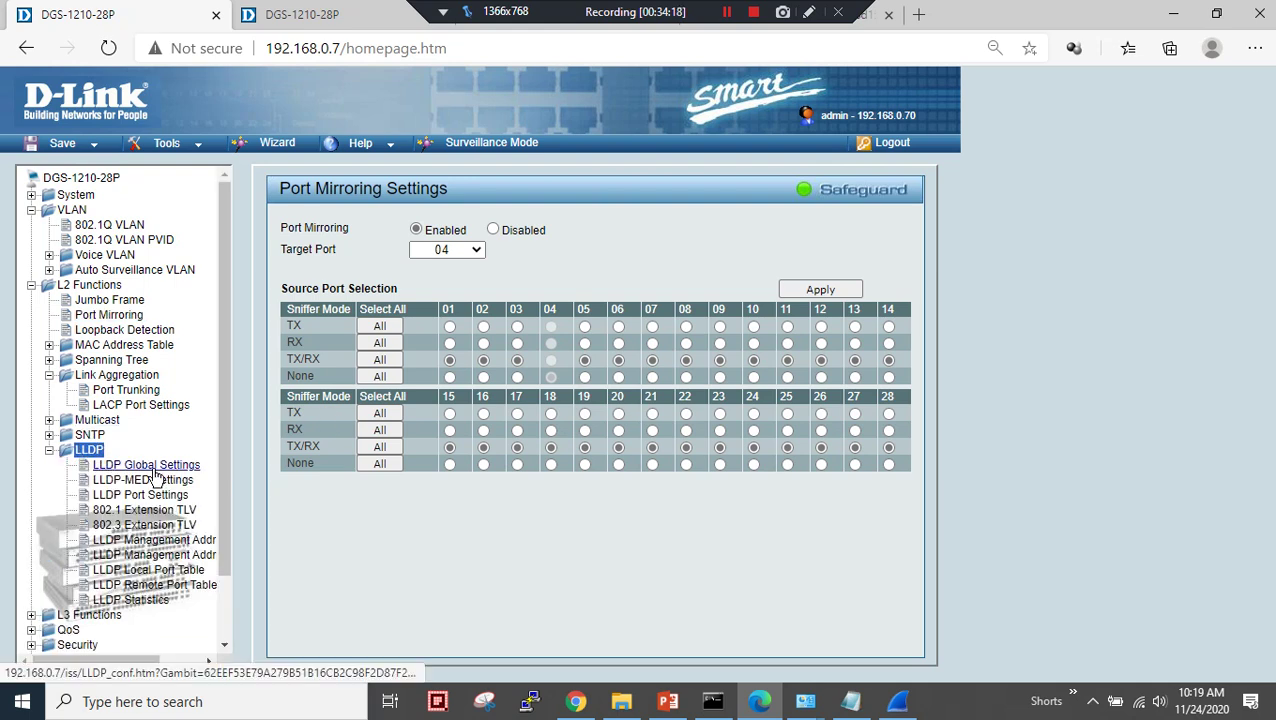
pyautogui.click(148, 466)
pyautogui.click(495, 230)
pyautogui.click(851, 331)
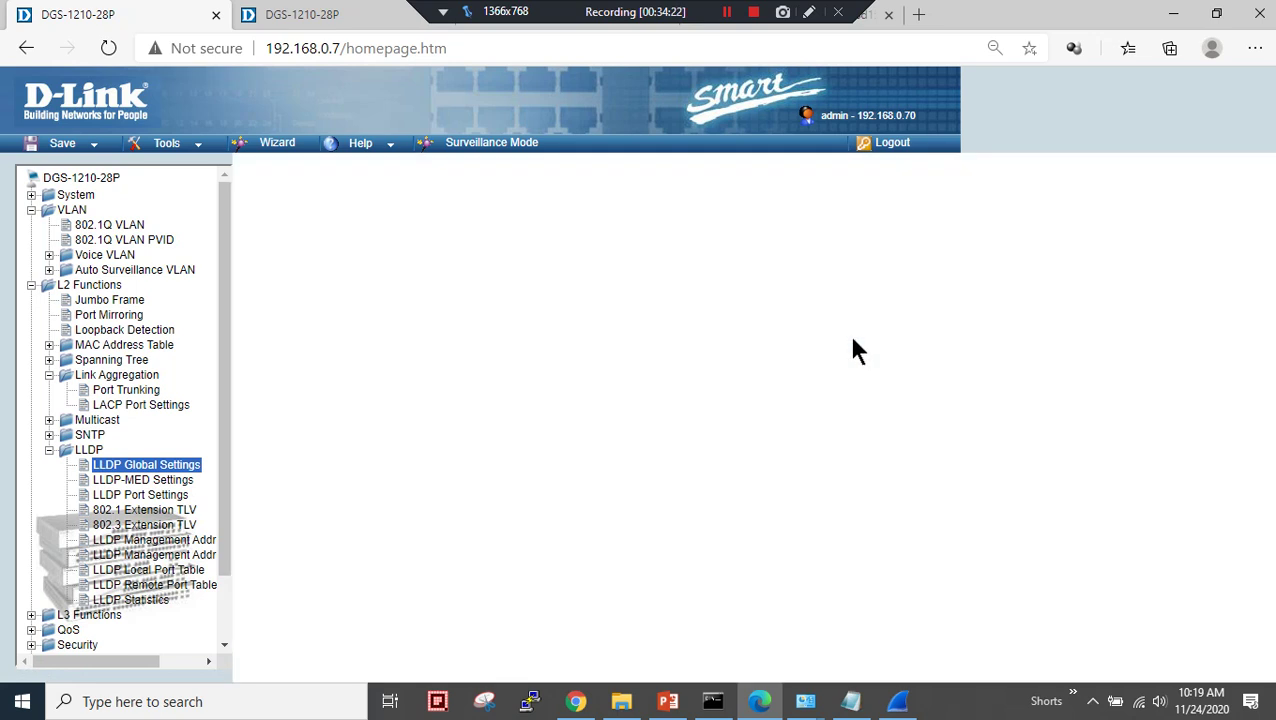
pyautogui.scroll(-1, 218, 445)
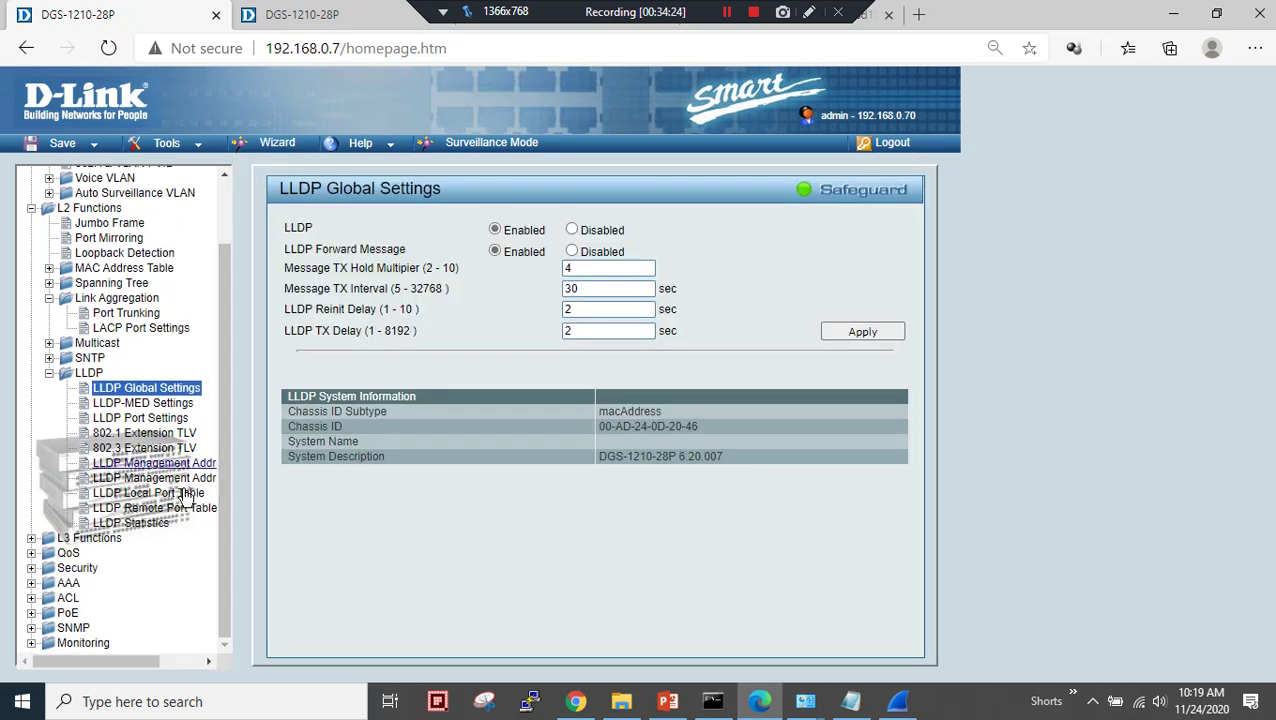
# - Collapse the LLDP, L2 Functions and VLAN branches and open PoE Port Settings
pyautogui.click(49, 373)
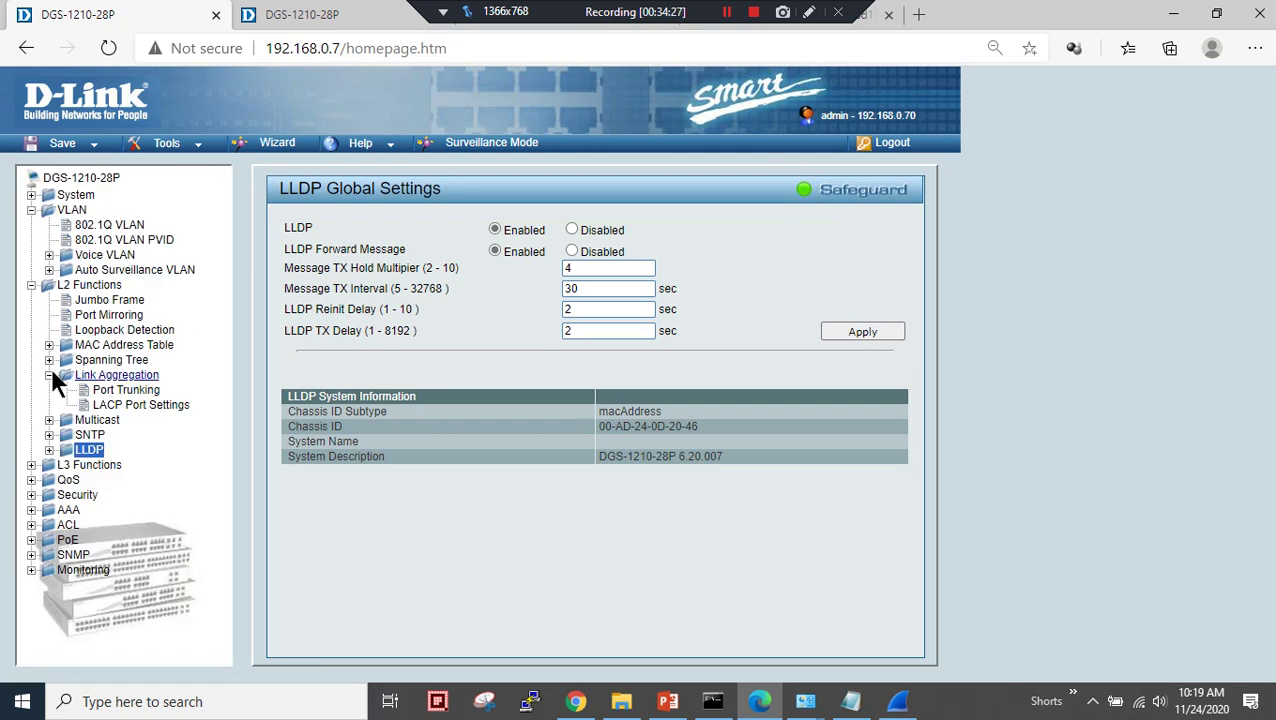
pyautogui.click(32, 286)
pyautogui.click(31, 210)
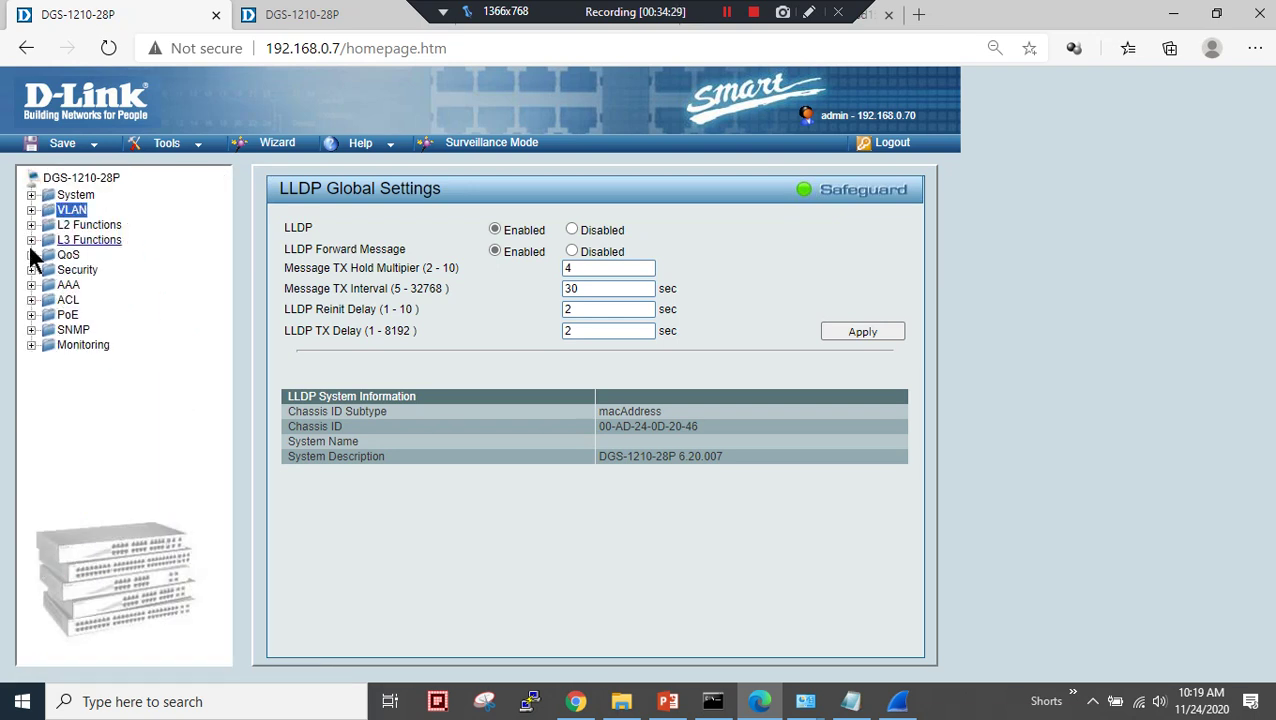
pyautogui.click(32, 315)
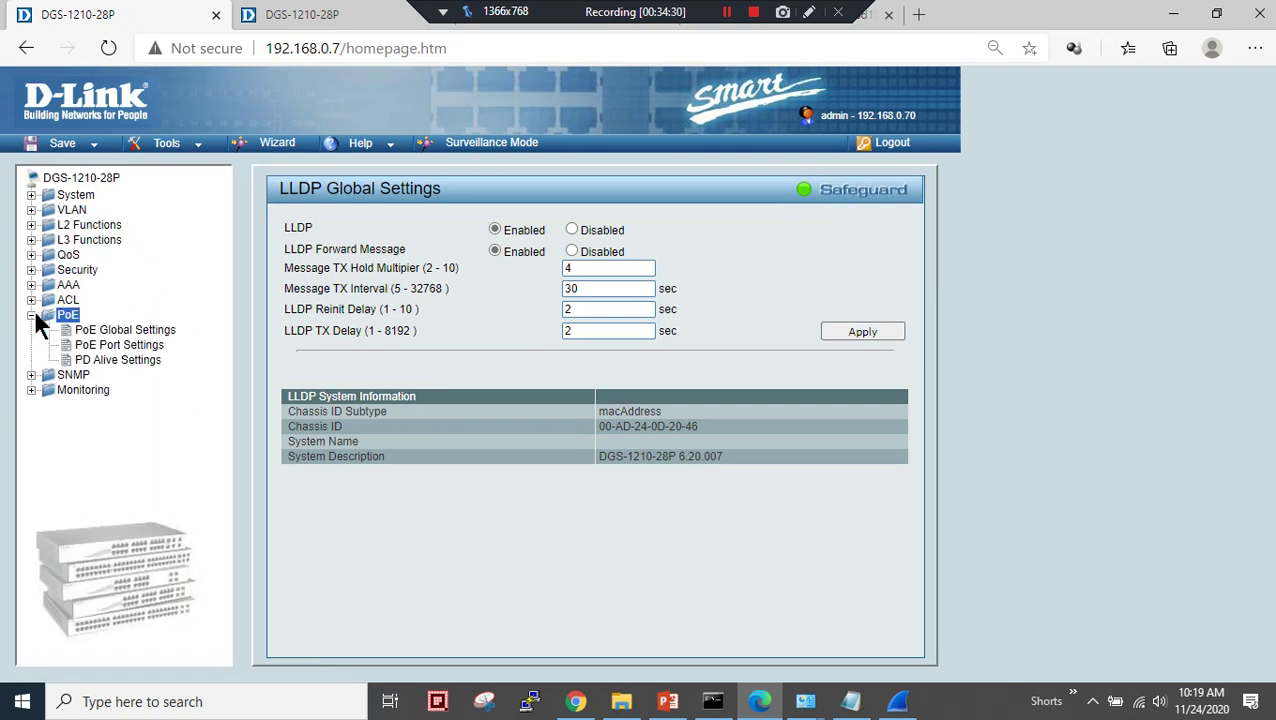
pyautogui.click(112, 332)
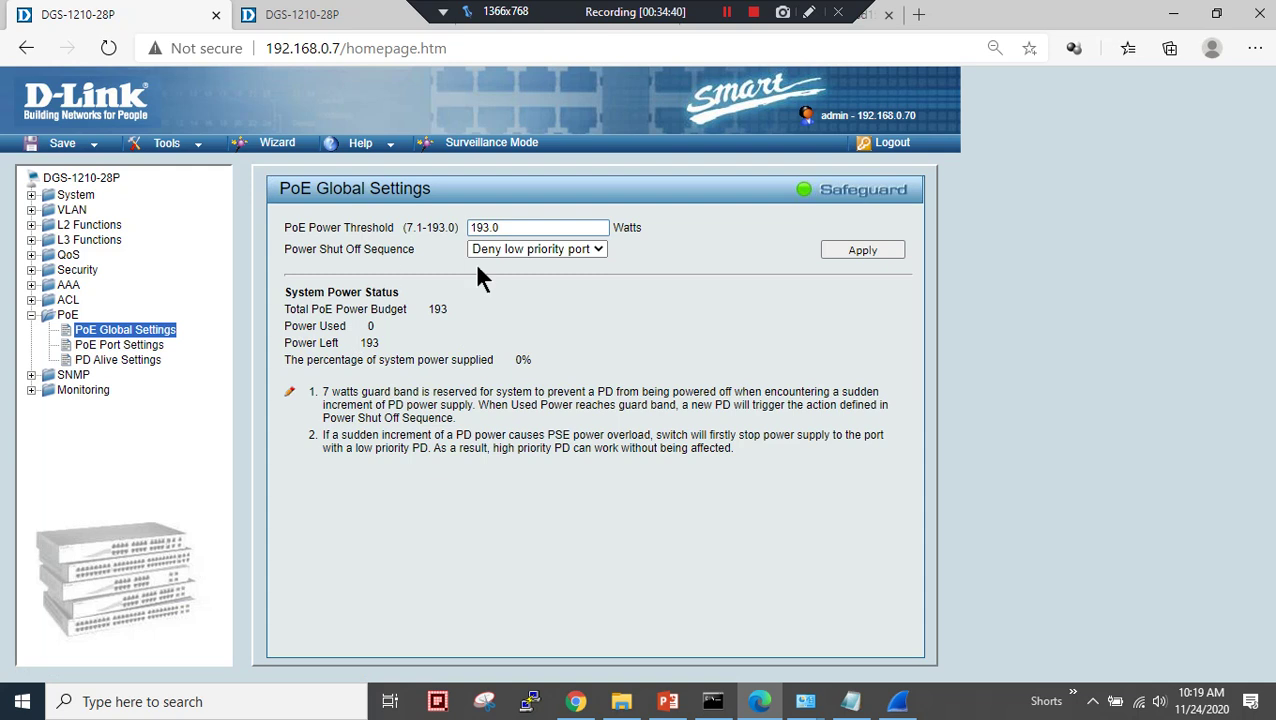
pyautogui.click(118, 345)
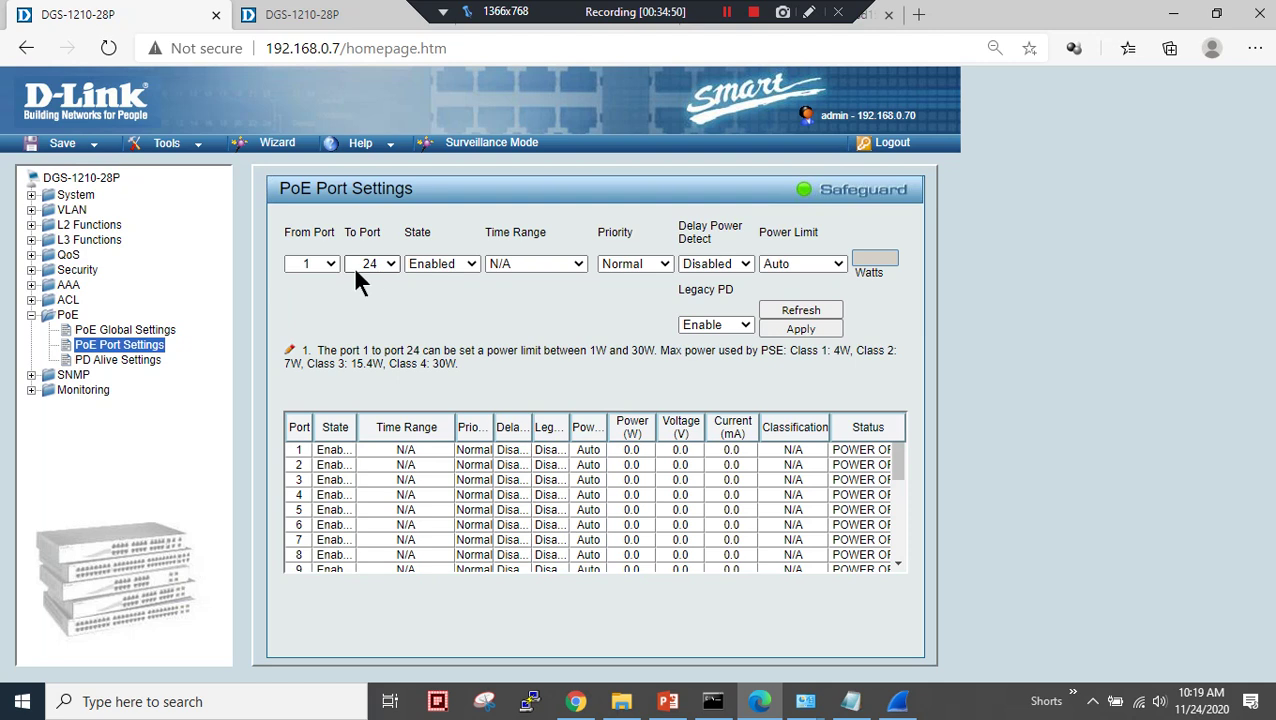
# - Select ports 1 to 10 in PoE Port Settings, then reload the page
pyautogui.click(335, 263)
pyautogui.click(335, 263)
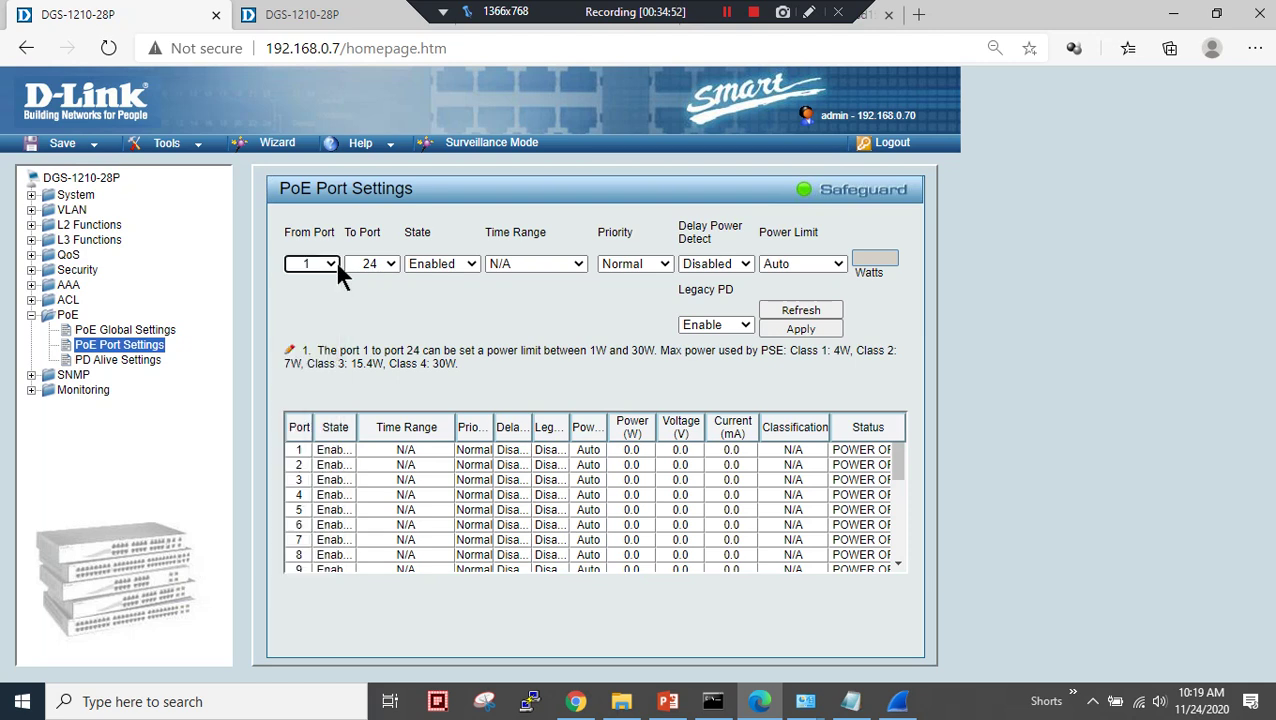
pyautogui.click(394, 264)
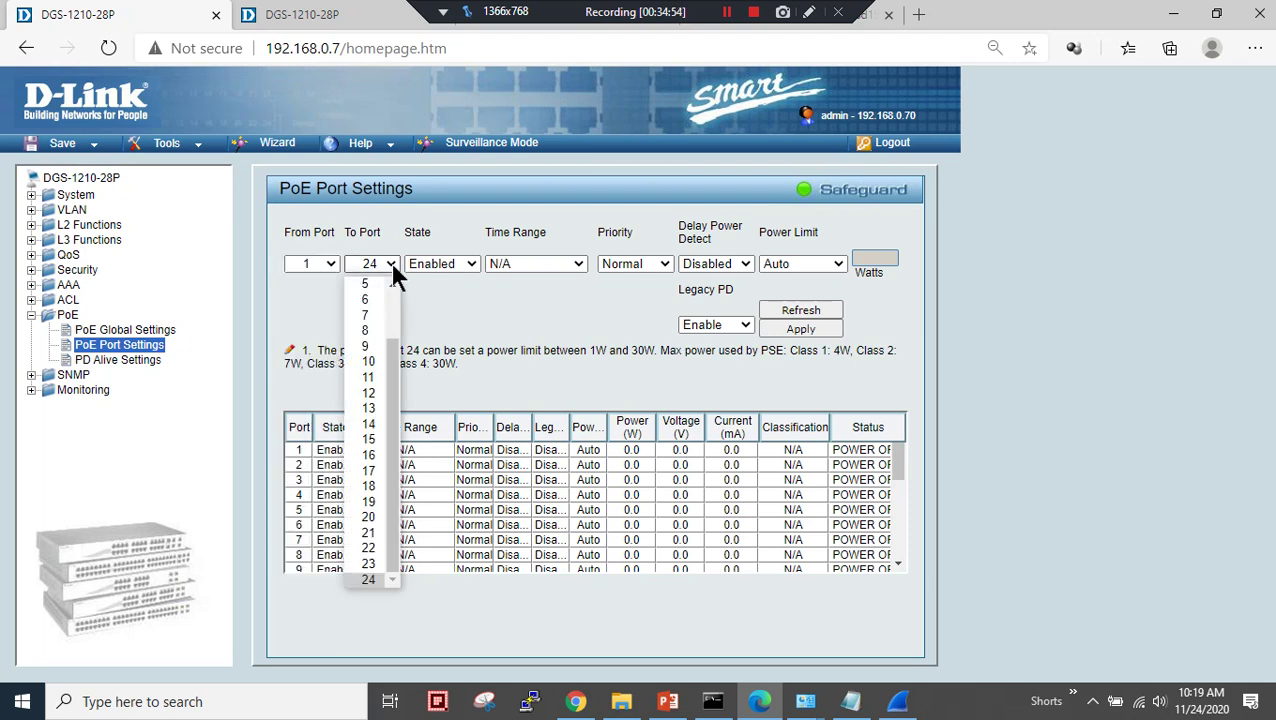
pyautogui.click(370, 362)
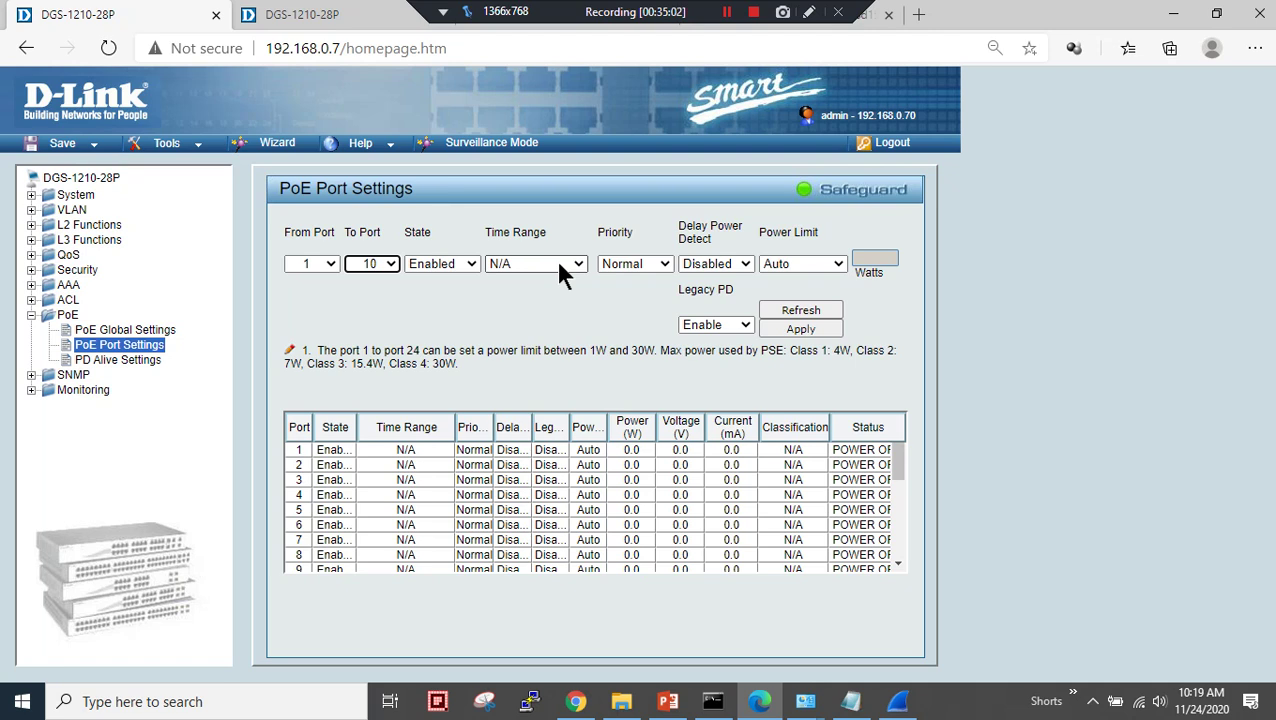
pyautogui.click(138, 346)
pyautogui.scroll(-2, 452, 475)
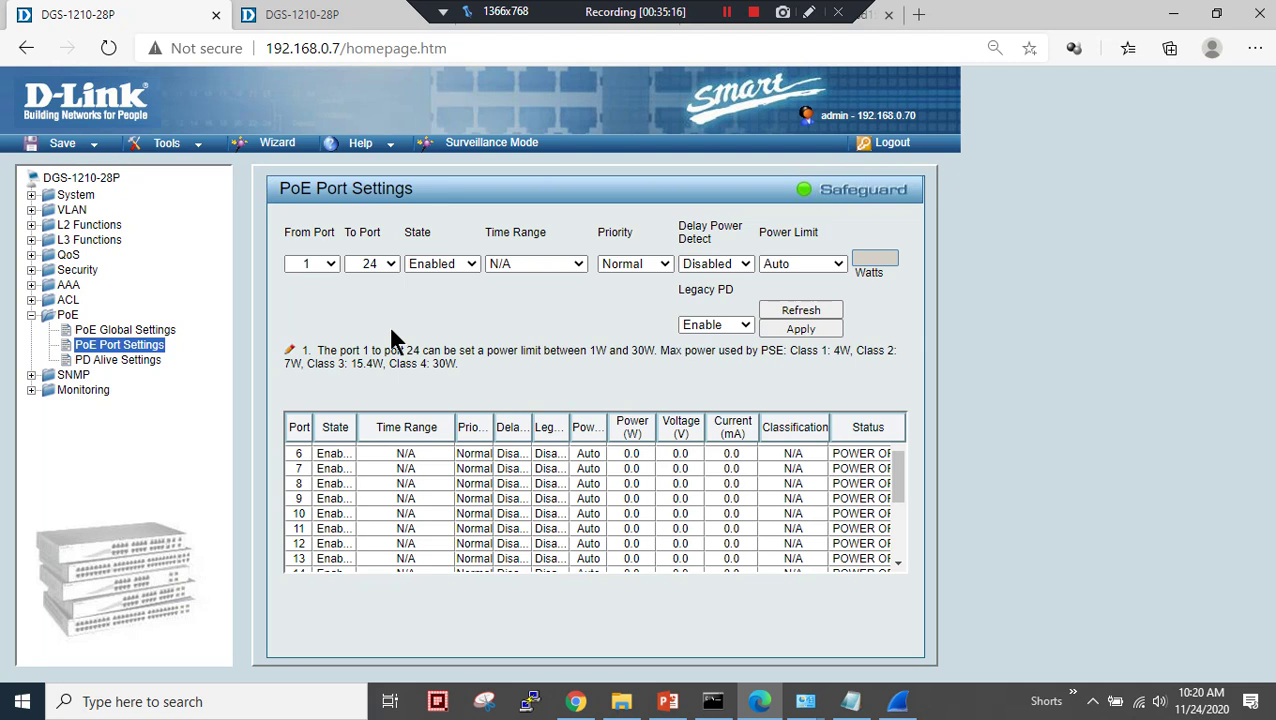
# - Enable SNMP with link up/down, RSTP port state change and PoE power traps, and apply
pyautogui.click(71, 376)
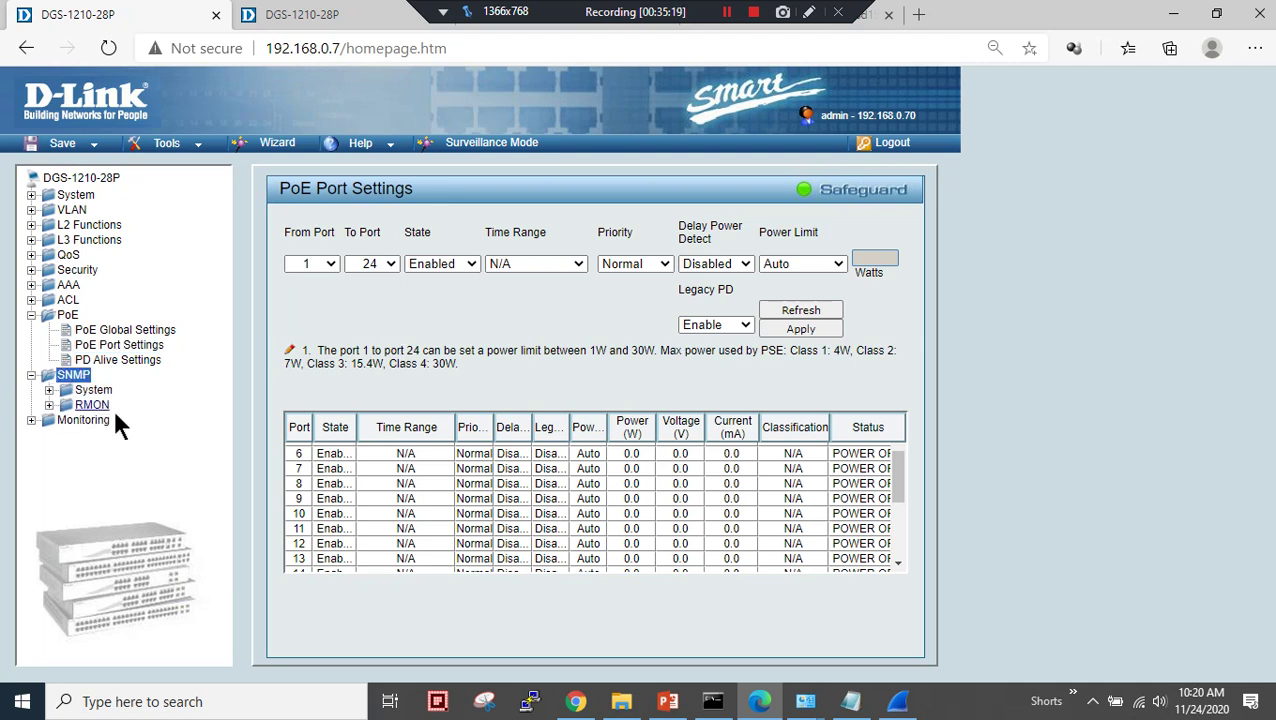
pyautogui.click(30, 313)
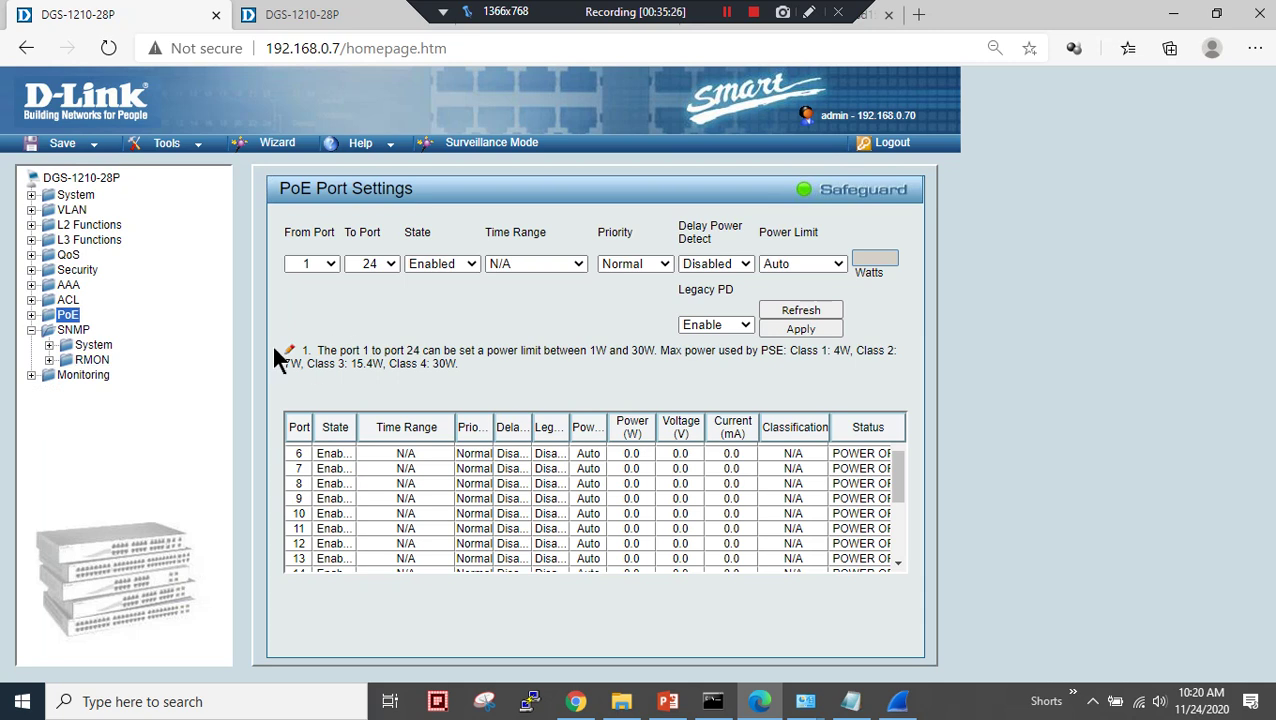
pyautogui.click(100, 344)
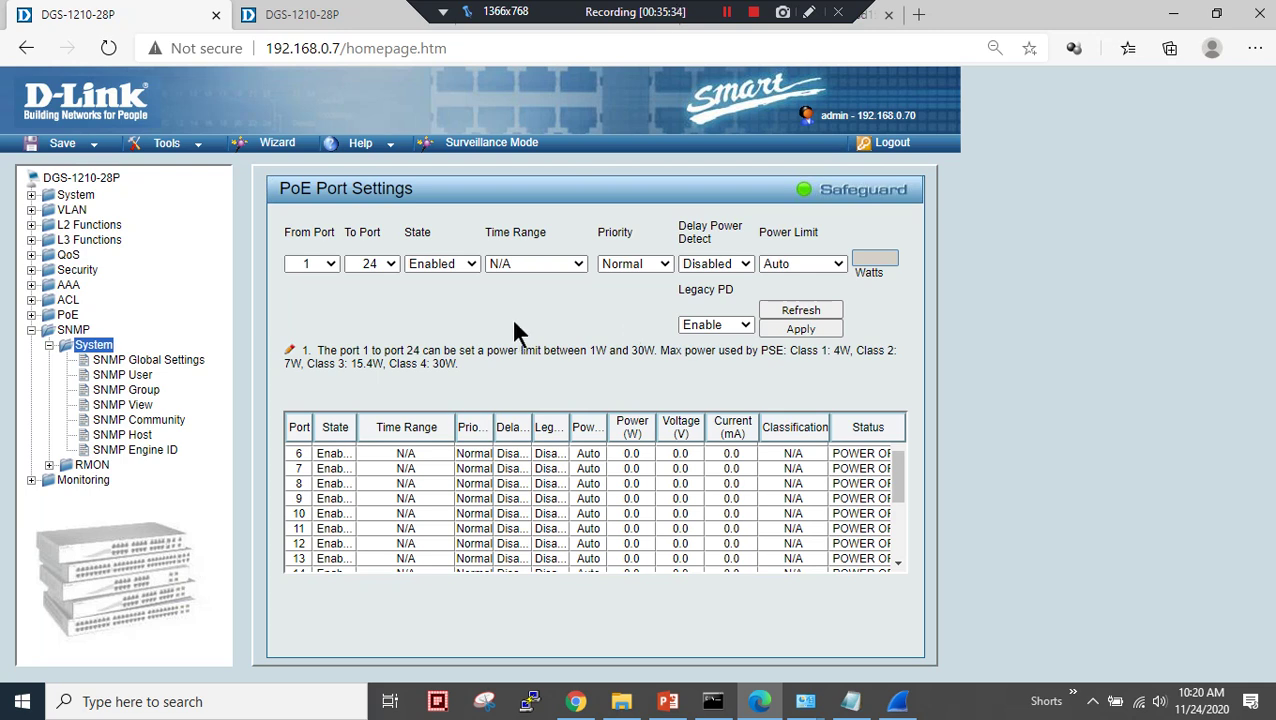
pyautogui.click(140, 360)
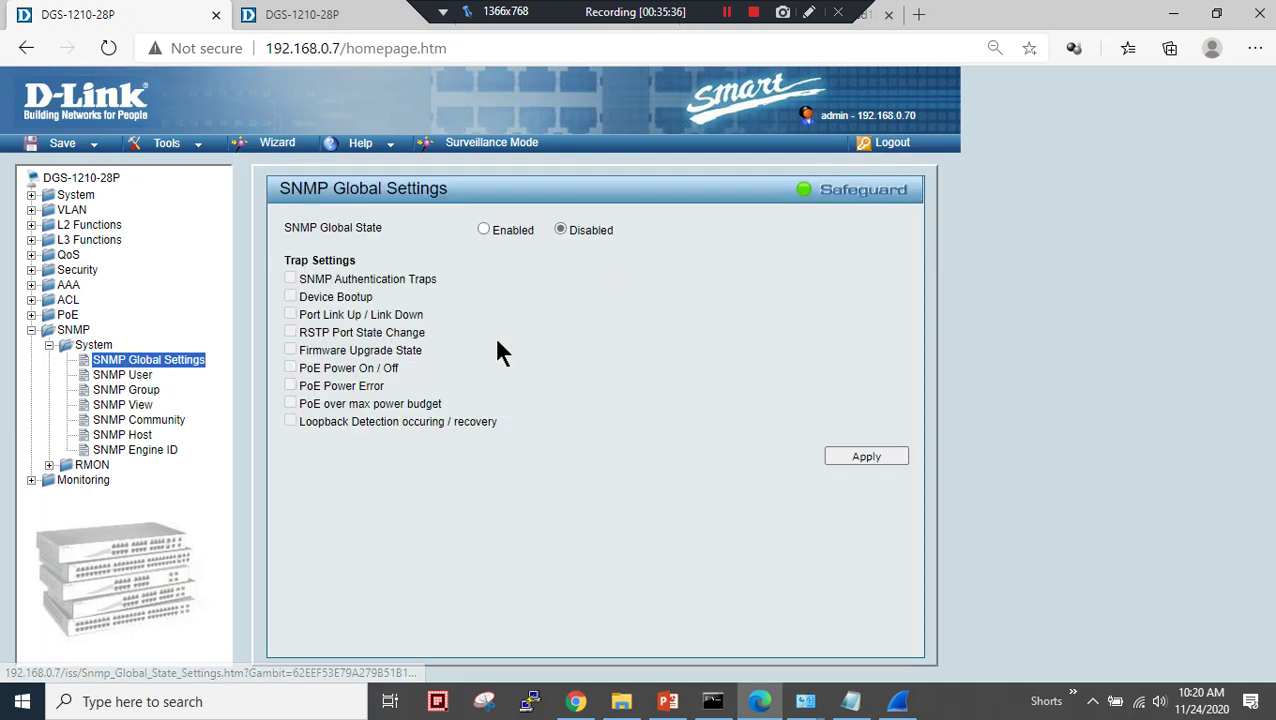
pyautogui.click(484, 230)
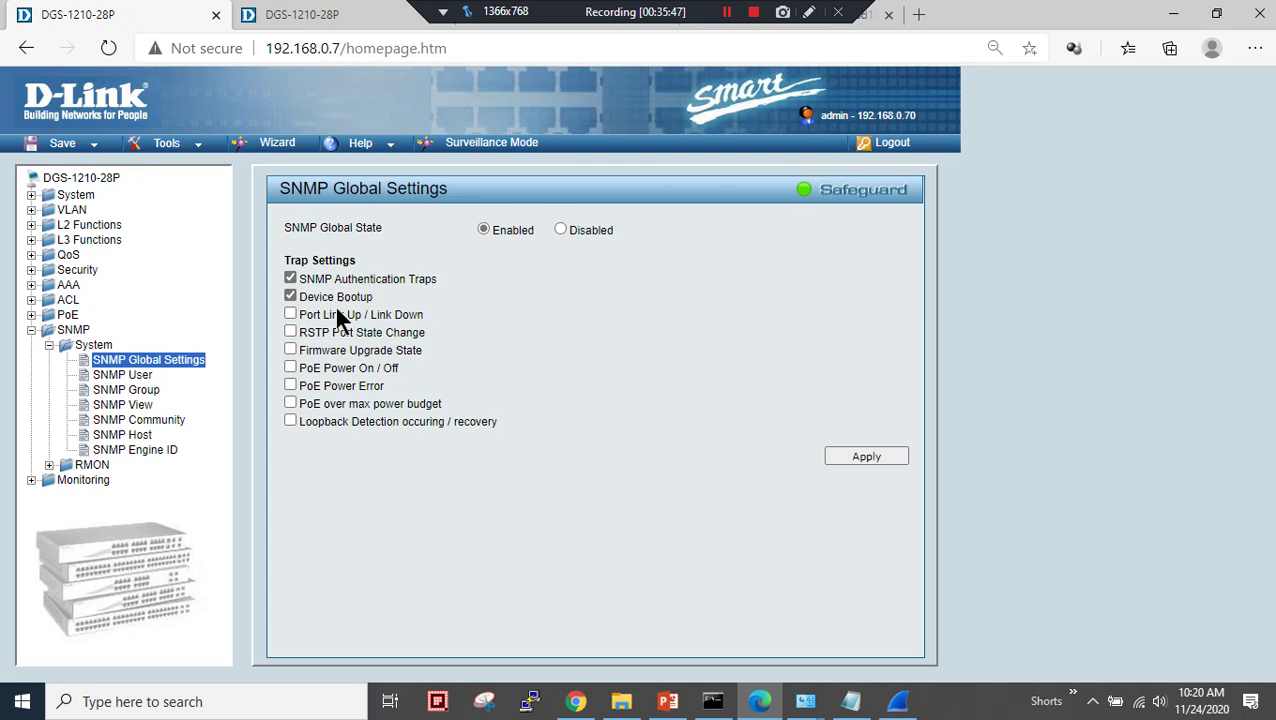
pyautogui.click(291, 314)
pyautogui.click(291, 332)
pyautogui.click(290, 368)
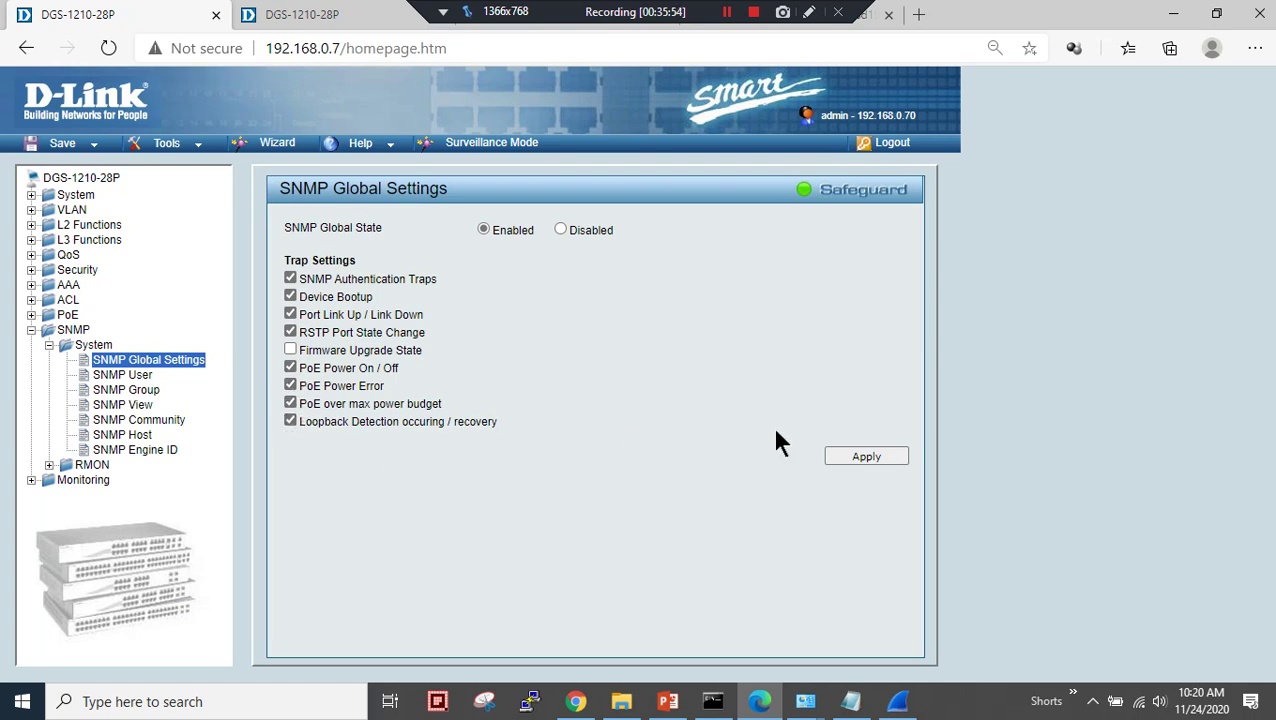
pyautogui.click(869, 456)
# - Copy the private community name from the SNMP Community Table
pyautogui.click(139, 420)
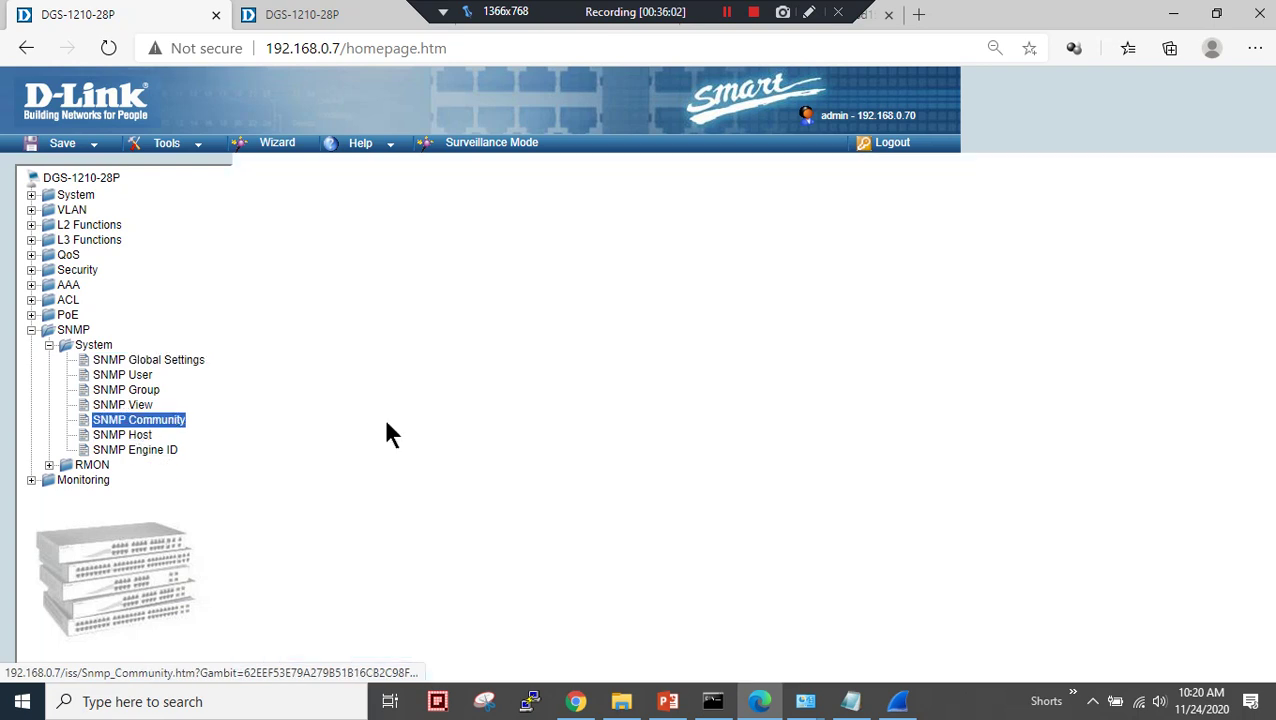
pyautogui.moveTo(288, 362); pyautogui.dragTo(323, 363)
pyautogui.click(367, 415)
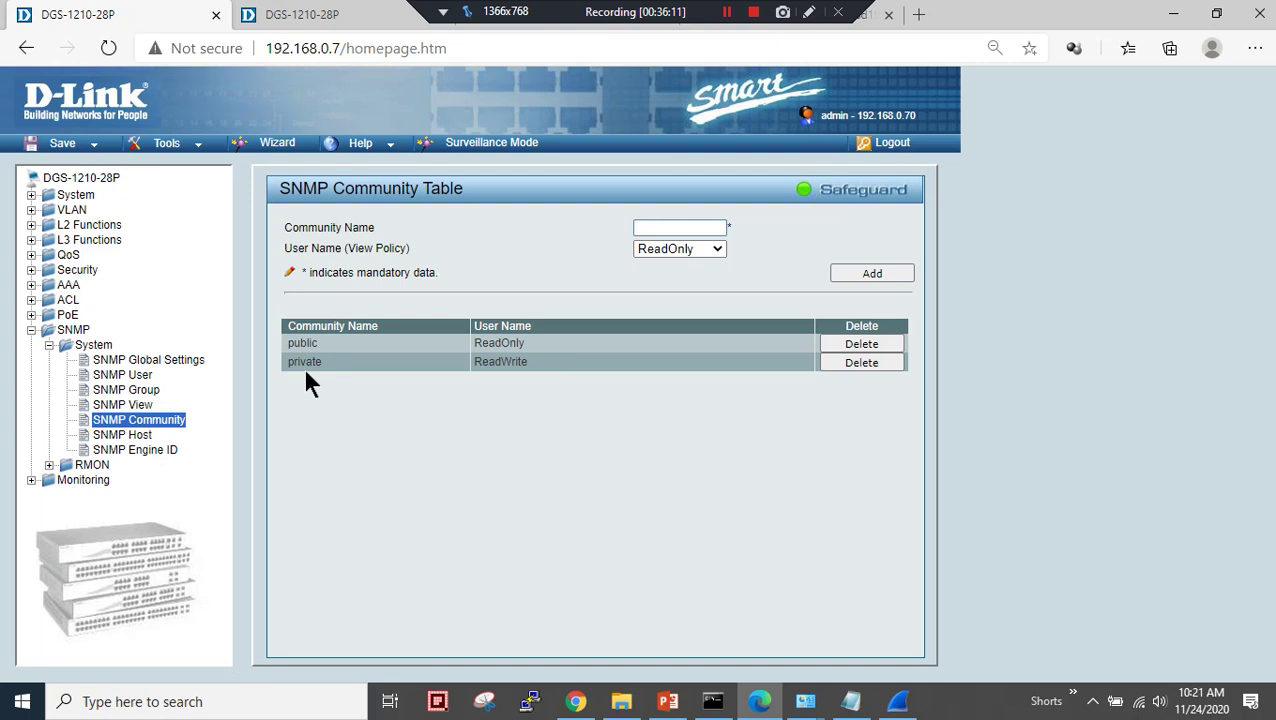
pyautogui.doubleClick(288, 345)
pyautogui.moveTo(293, 361); pyautogui.dragTo(466, 425)
pyautogui.moveTo(287, 362); pyautogui.dragTo(535, 361)
pyautogui.doubleClick(297, 364)
pyautogui.rightClick(320, 369)
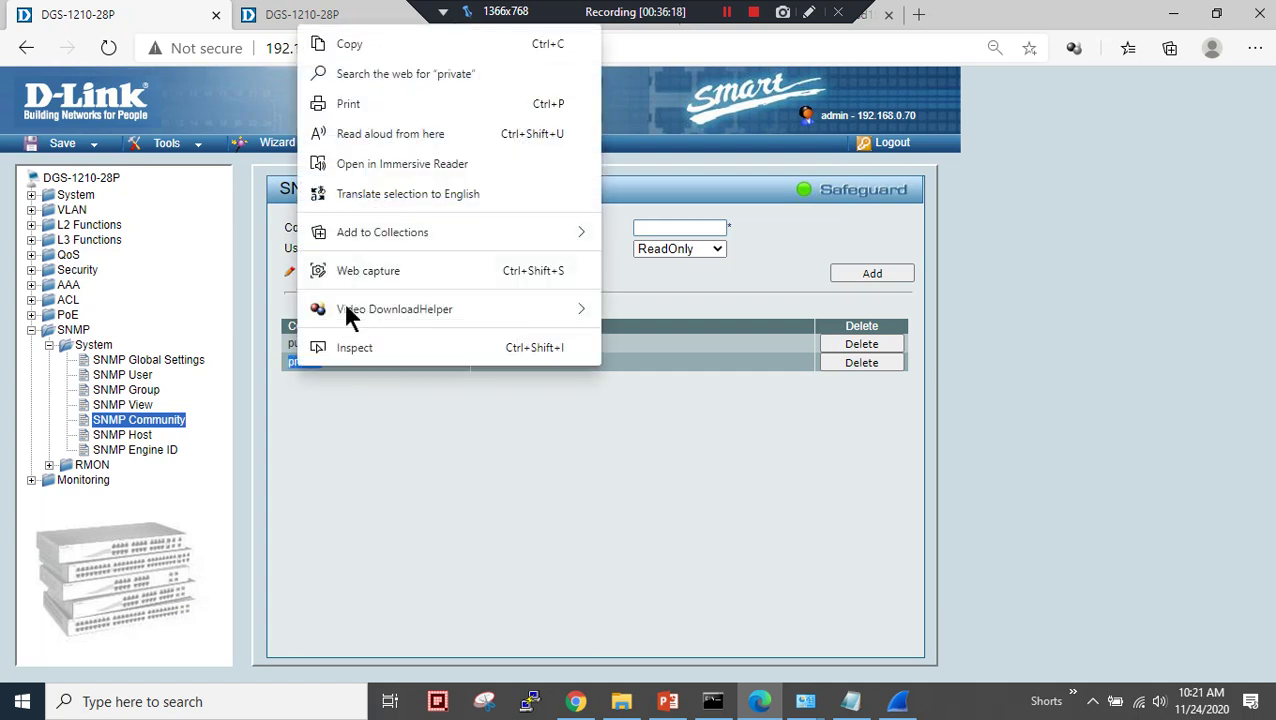
pyautogui.click(368, 45)
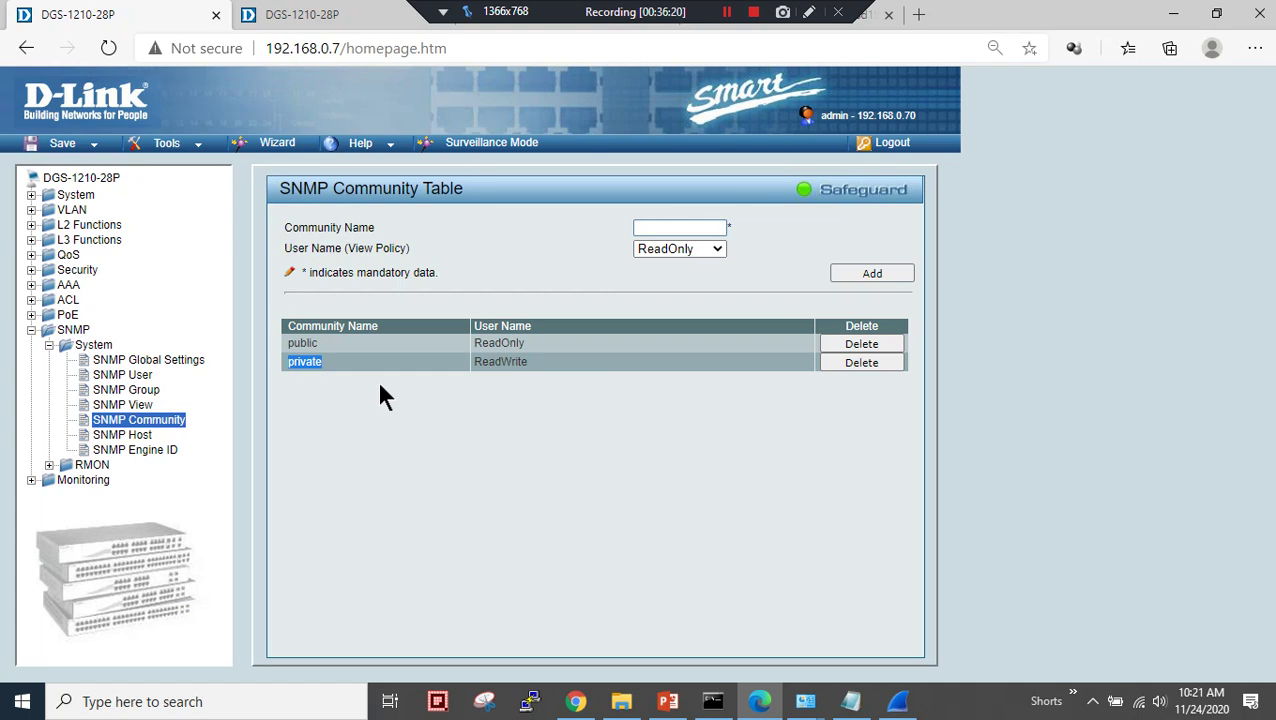
# - Open SNMP Host and confirm the target host address on the network diagram
pyautogui.click(143, 438)
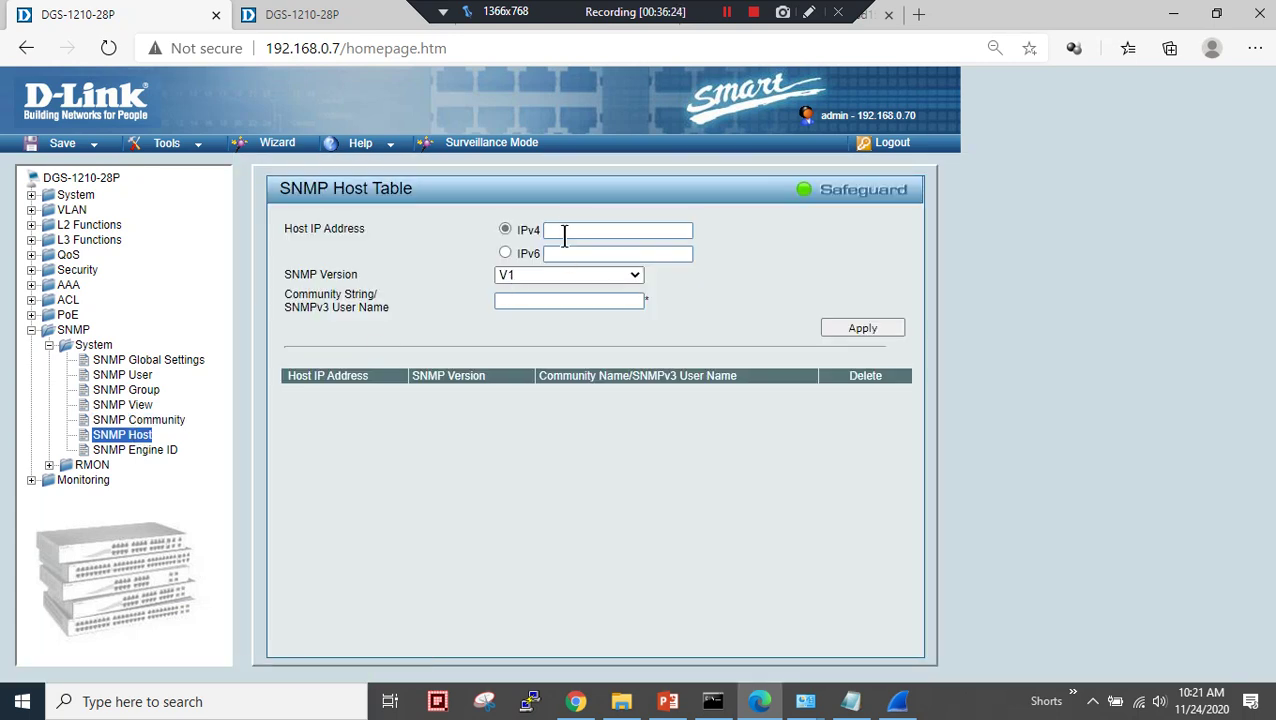
pyautogui.click(565, 231)
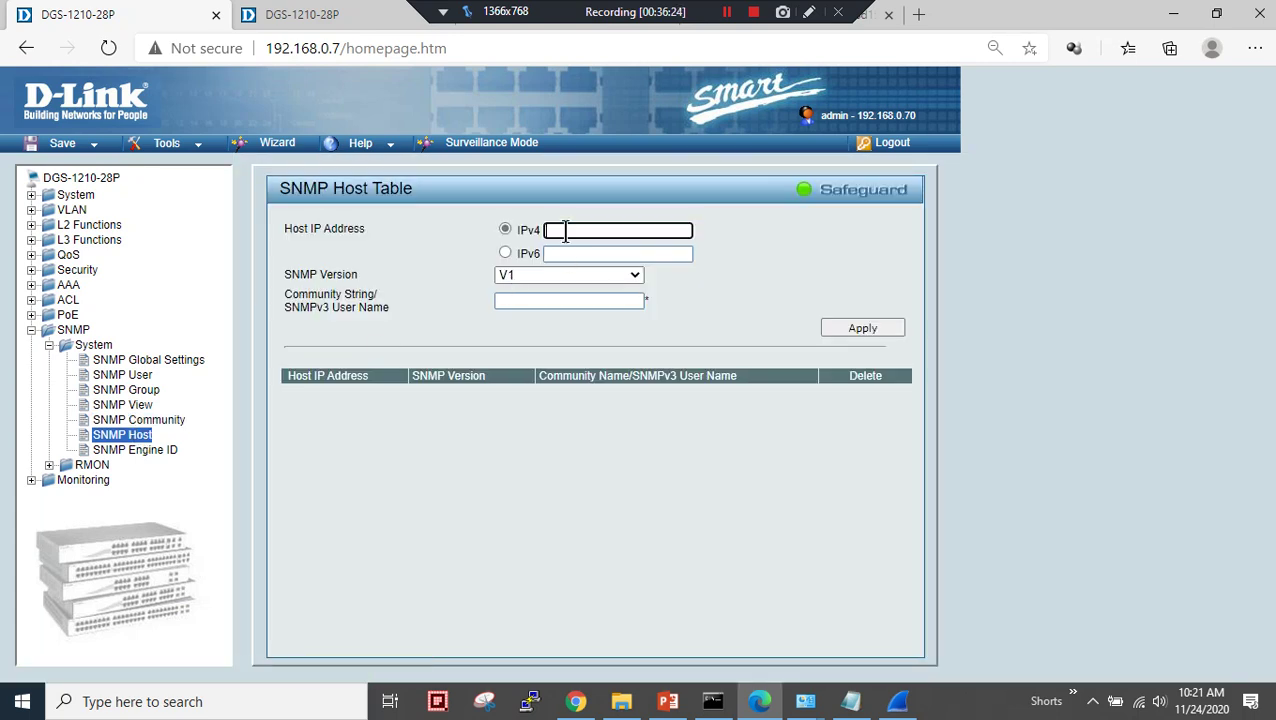
pyautogui.click(668, 701)
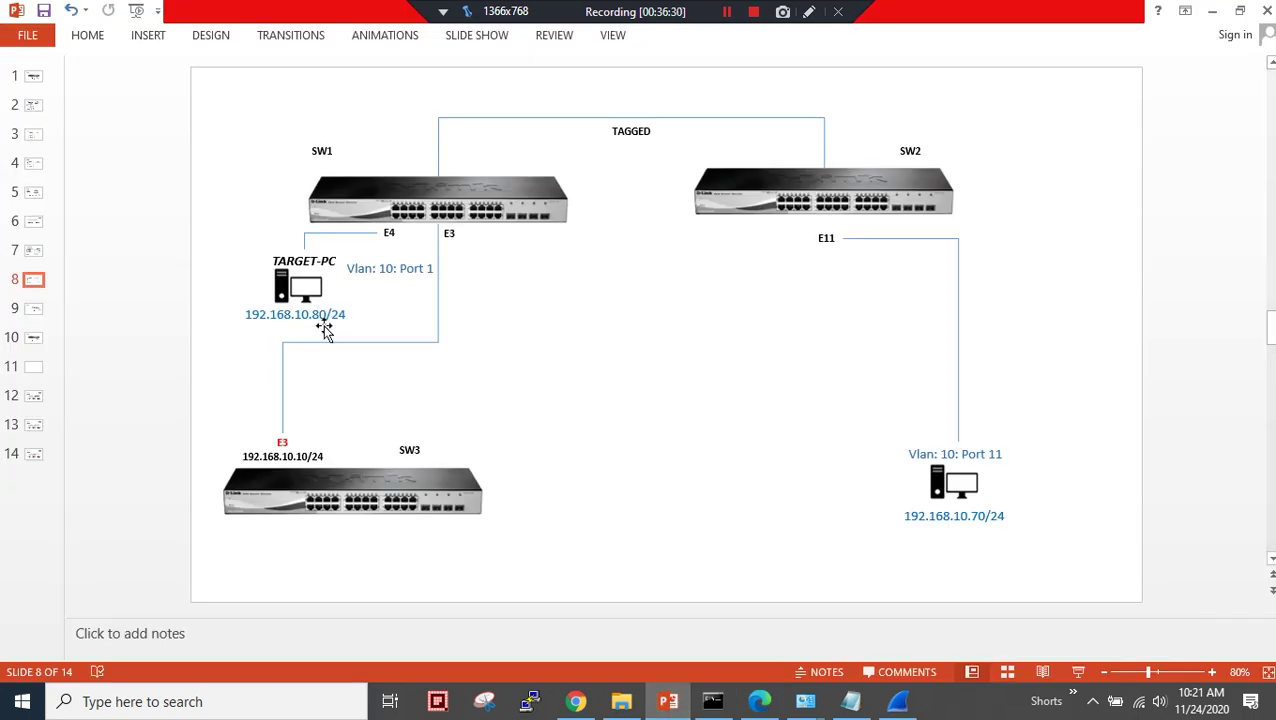
pyautogui.click(1211, 11)
pyautogui.click(630, 231)
# - Add trap host 192.168.10.80 using SNMP V2c and the pasted private community
pyautogui.write('192.168.')
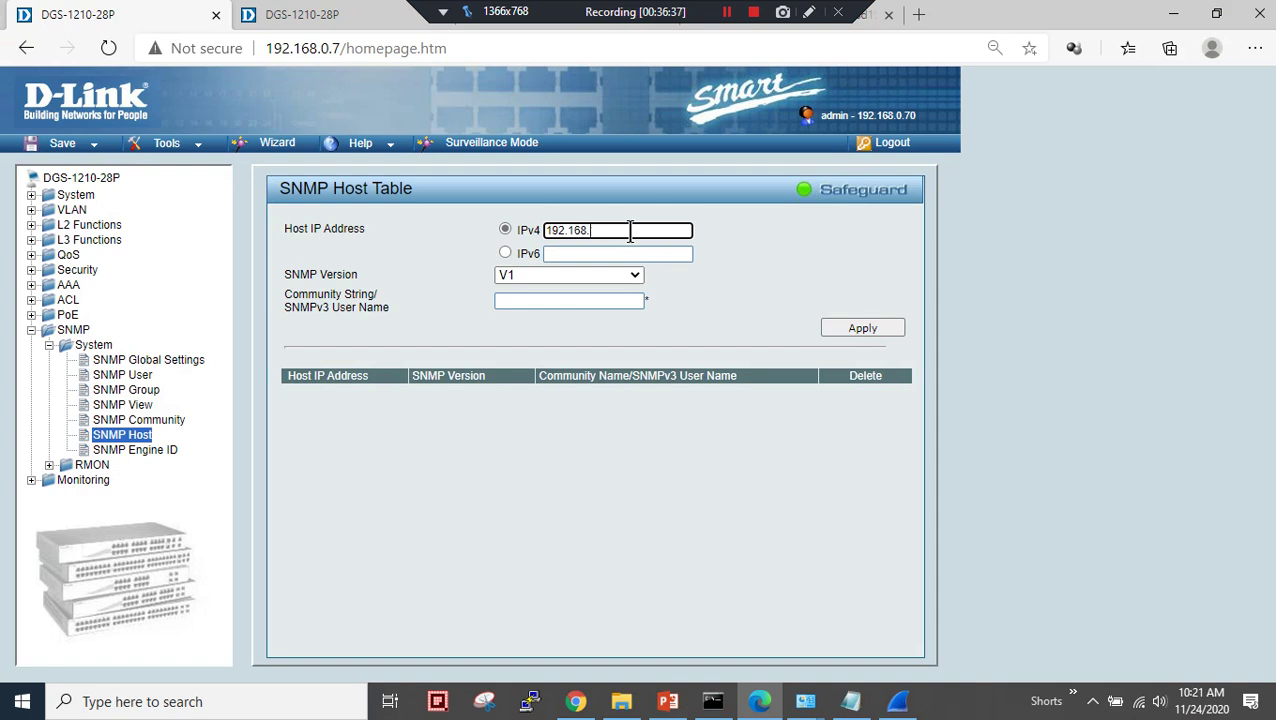
pyautogui.write('10.80')
pyautogui.click(559, 271)
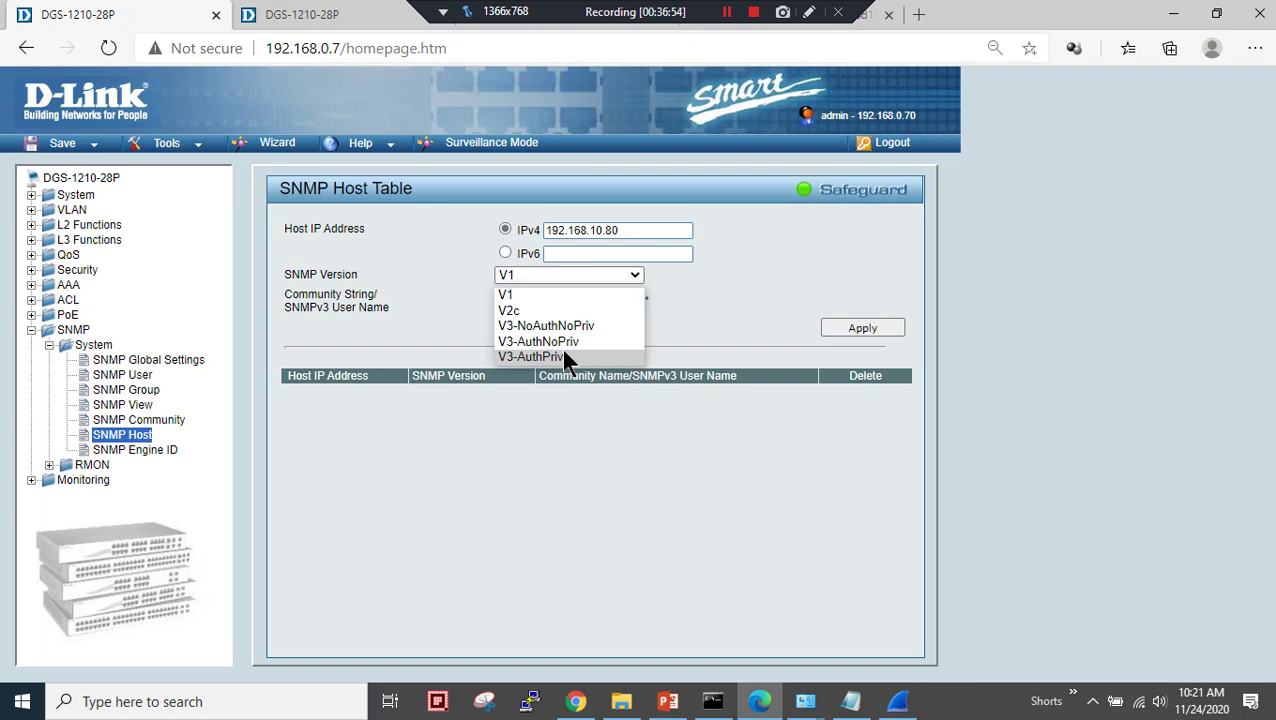
pyautogui.click(526, 311)
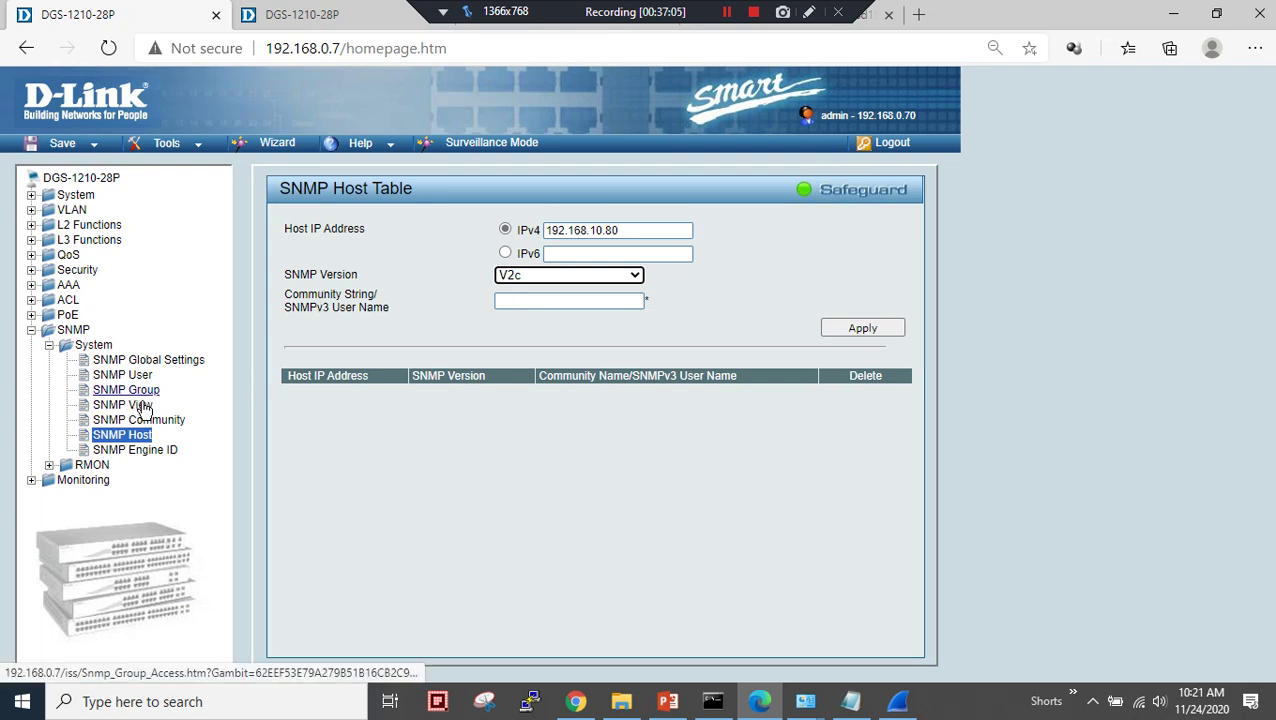
pyautogui.rightClick(531, 304)
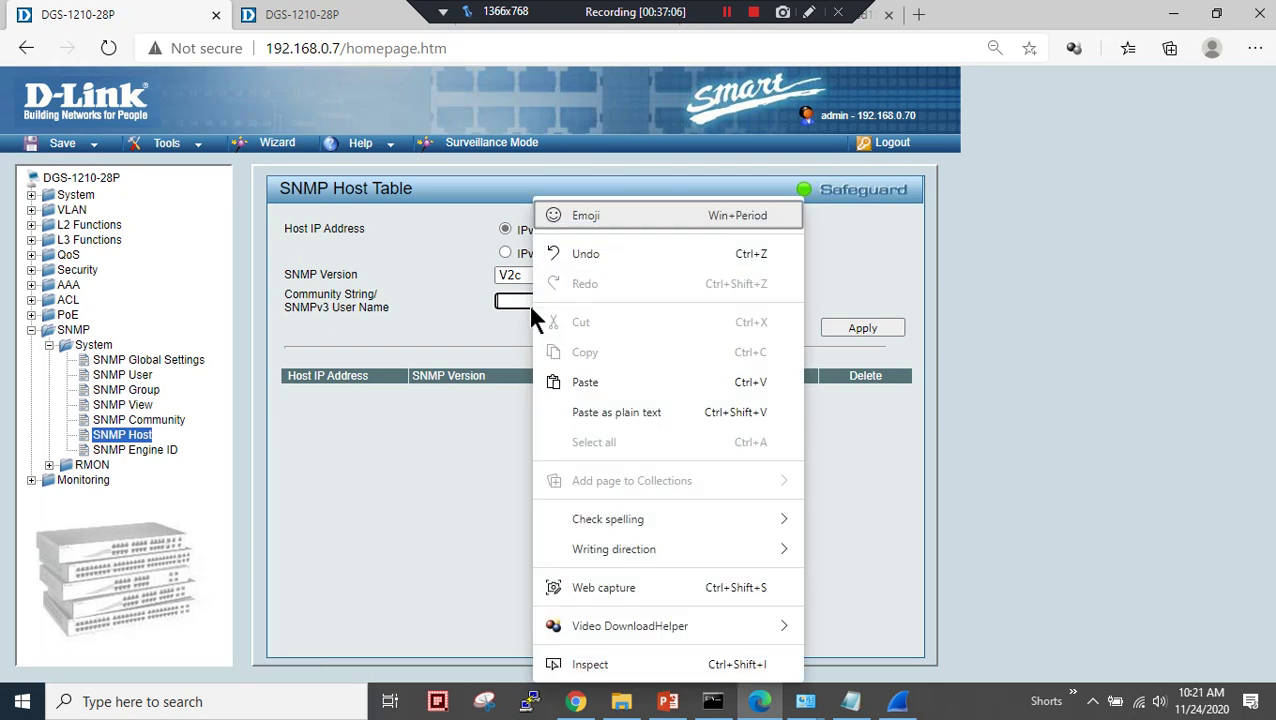
pyautogui.click(555, 377)
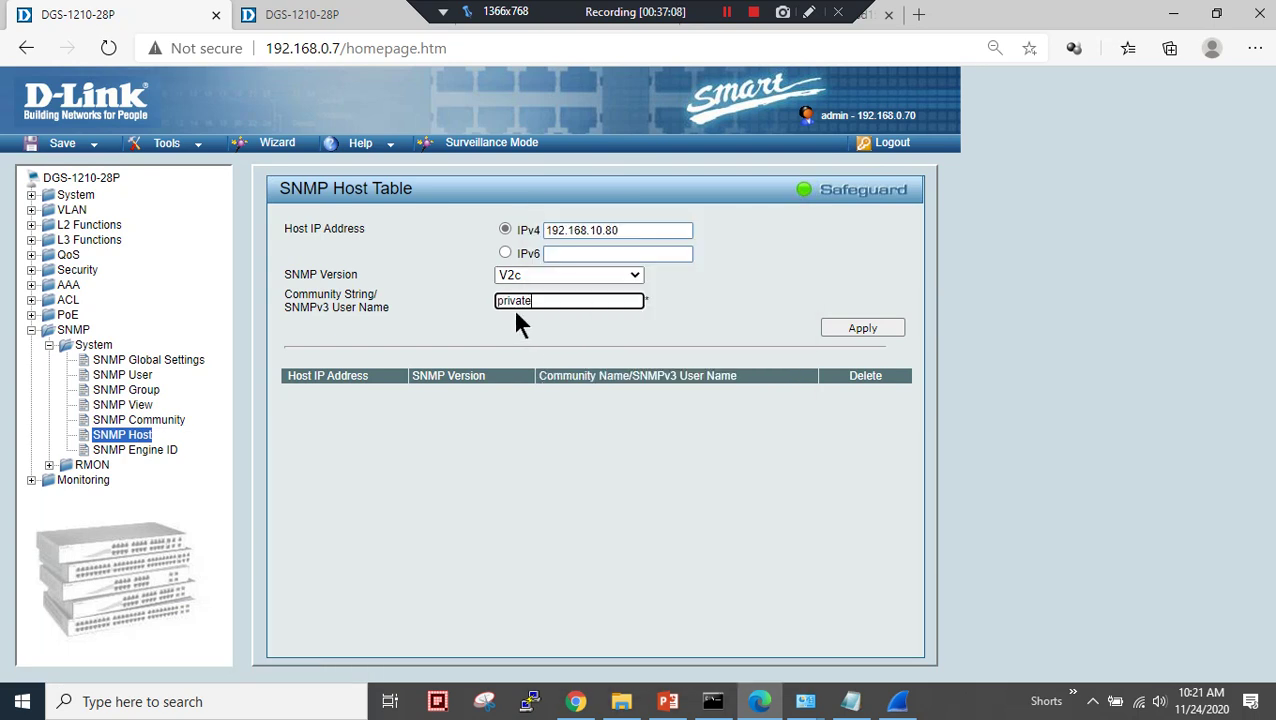
pyautogui.click(856, 331)
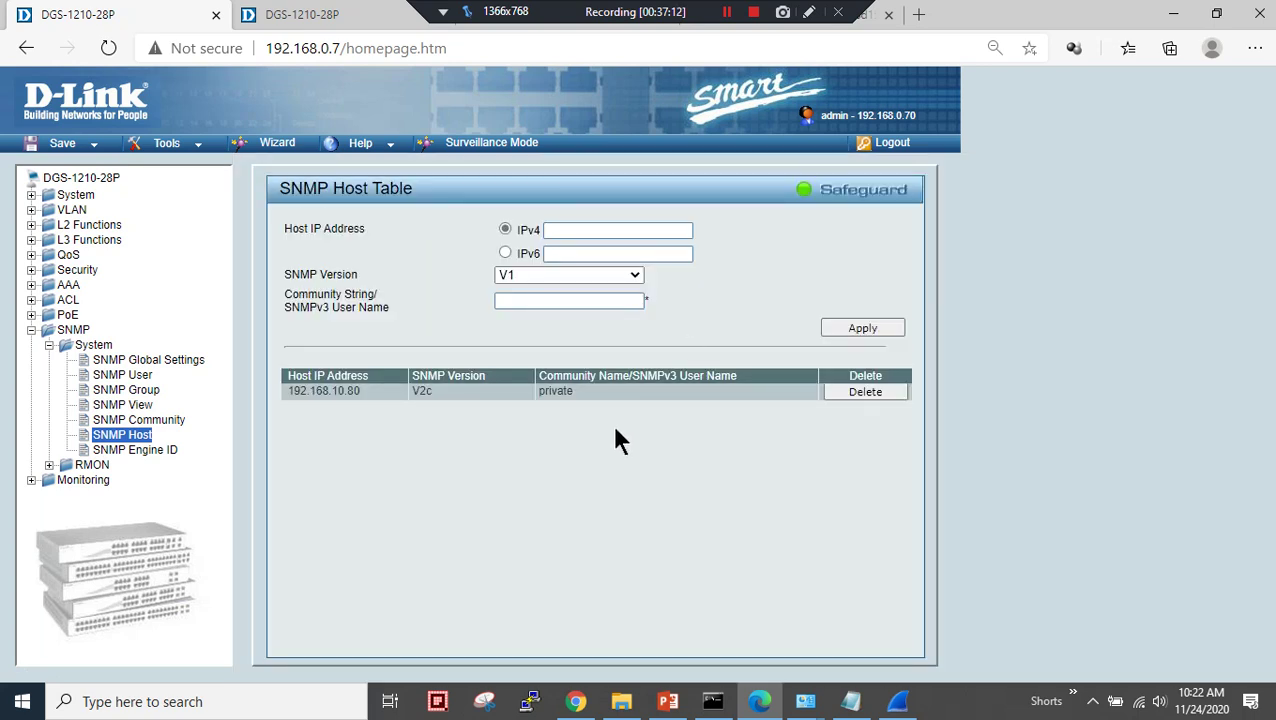
pyautogui.click(120, 360)
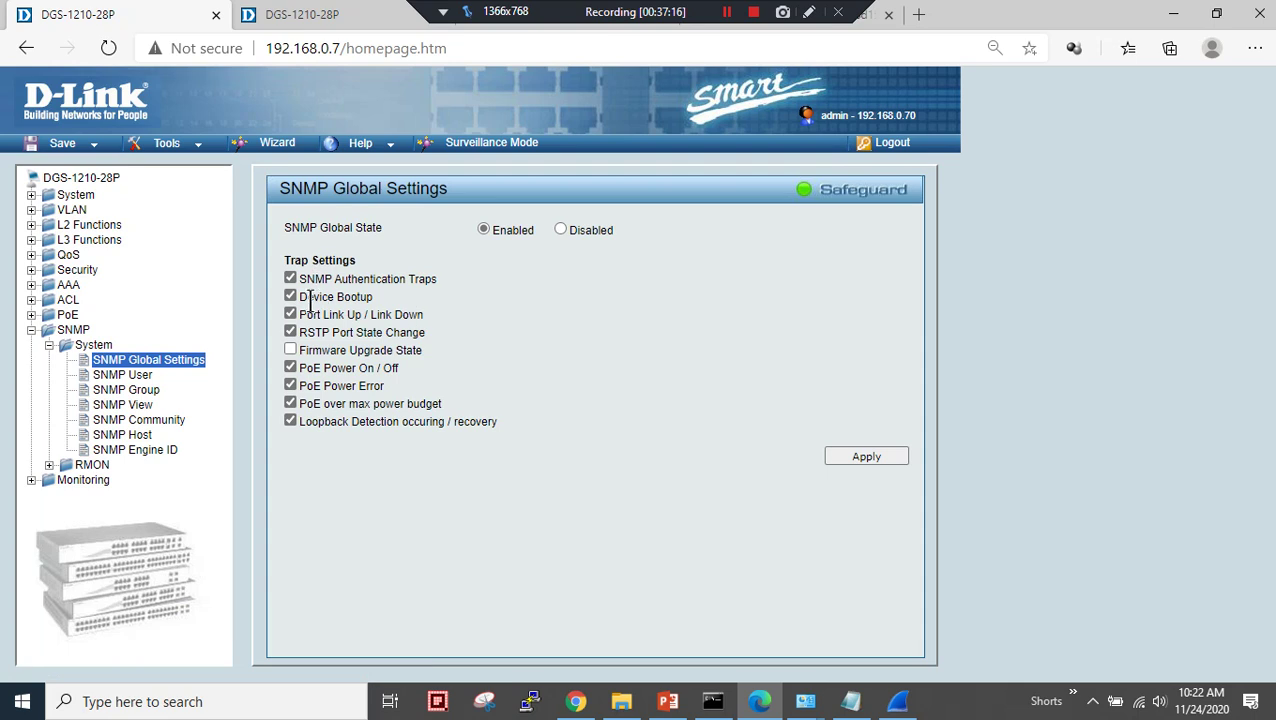
# - Review the 192.168.10.80 V2c host entry and the private ReadWrite community
pyautogui.click(145, 437)
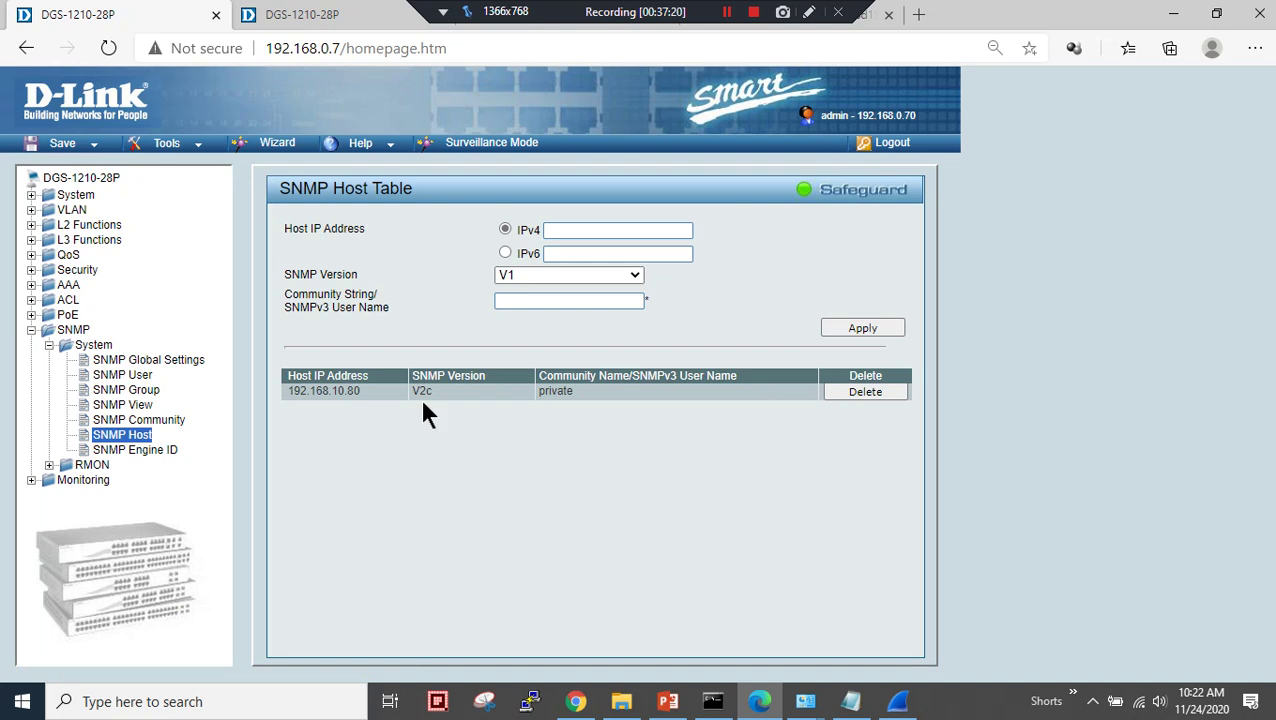
pyautogui.doubleClick(417, 392)
pyautogui.moveTo(362, 392); pyautogui.dragTo(281, 398)
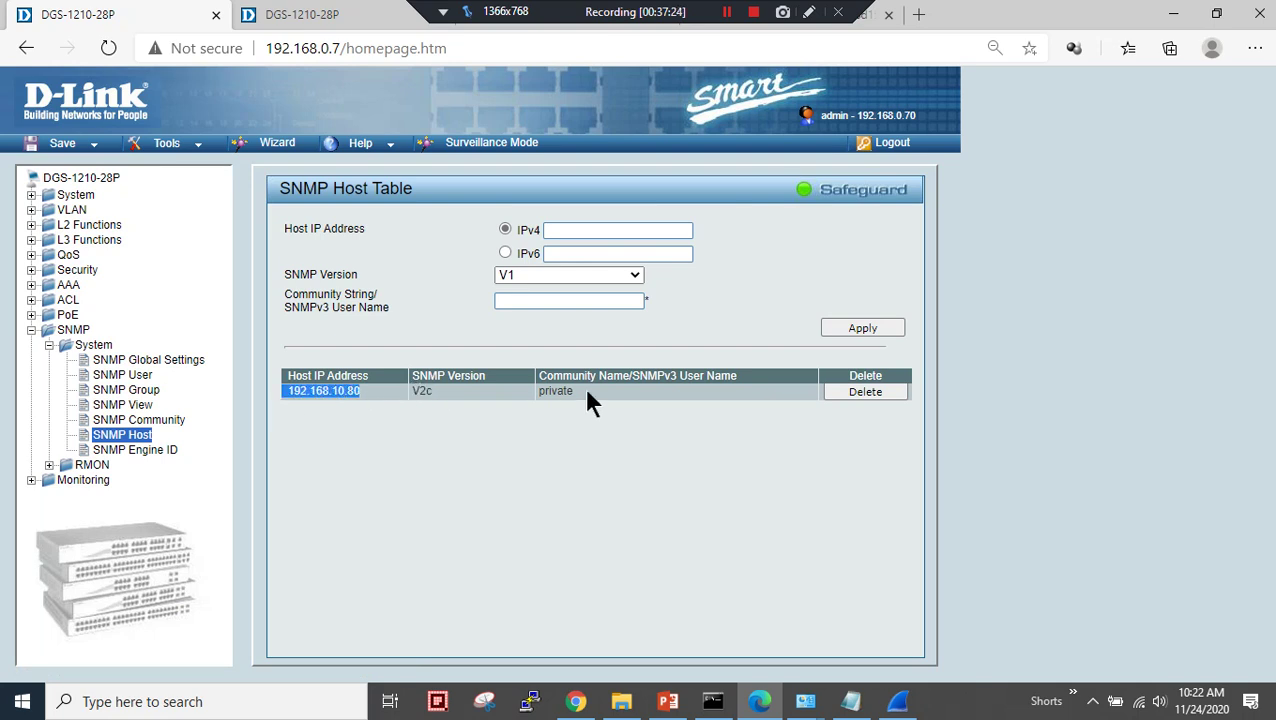
pyautogui.moveTo(574, 391); pyautogui.dragTo(540, 393)
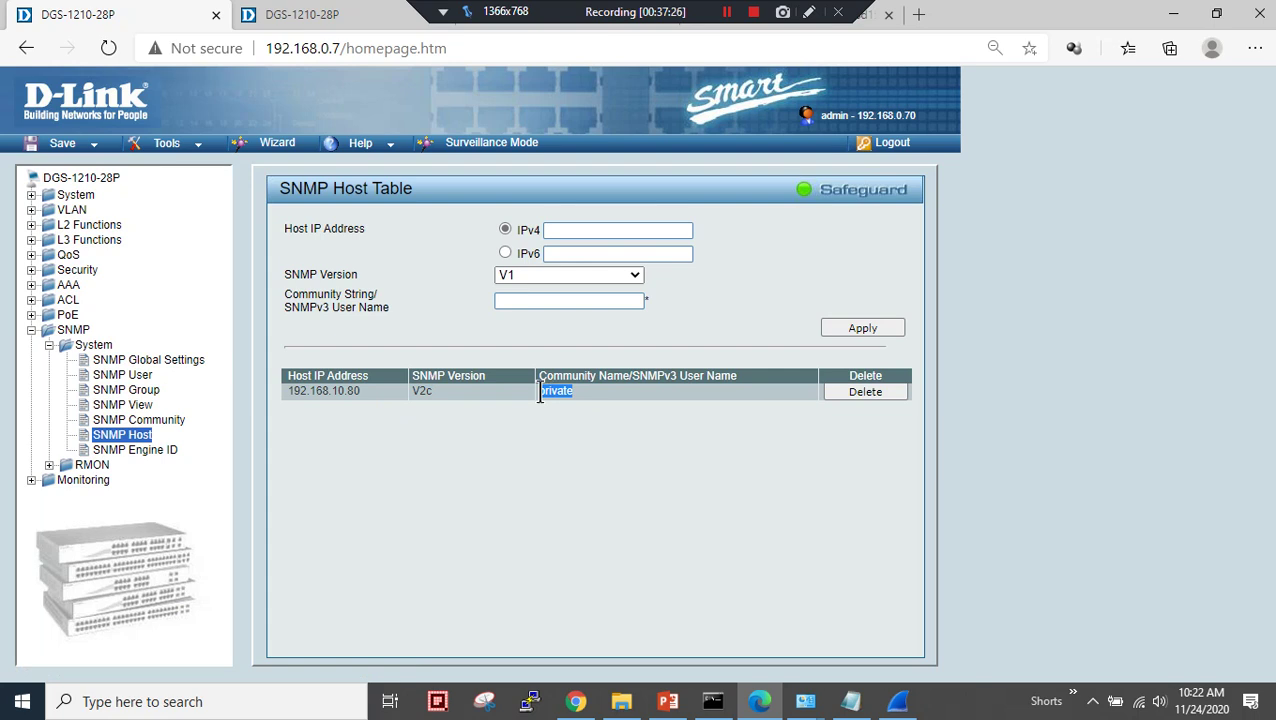
pyautogui.click(139, 420)
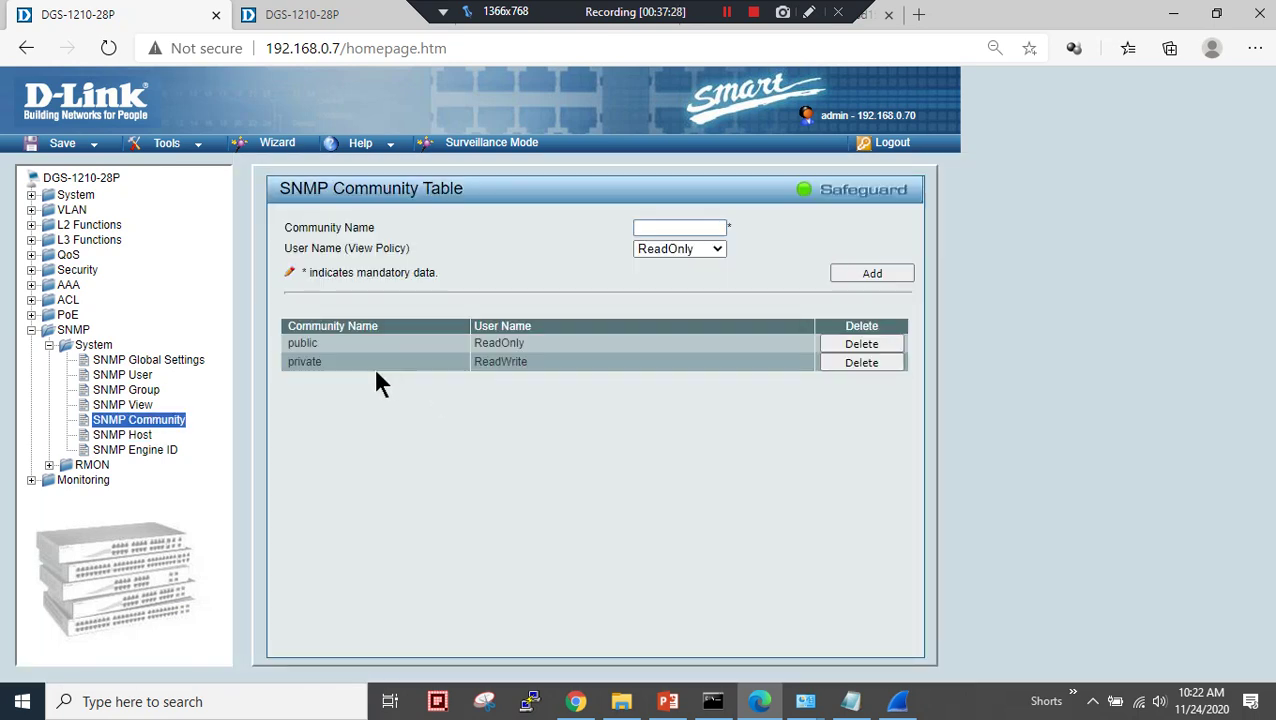
pyautogui.moveTo(287, 363); pyautogui.dragTo(471, 365)
pyautogui.click(490, 430)
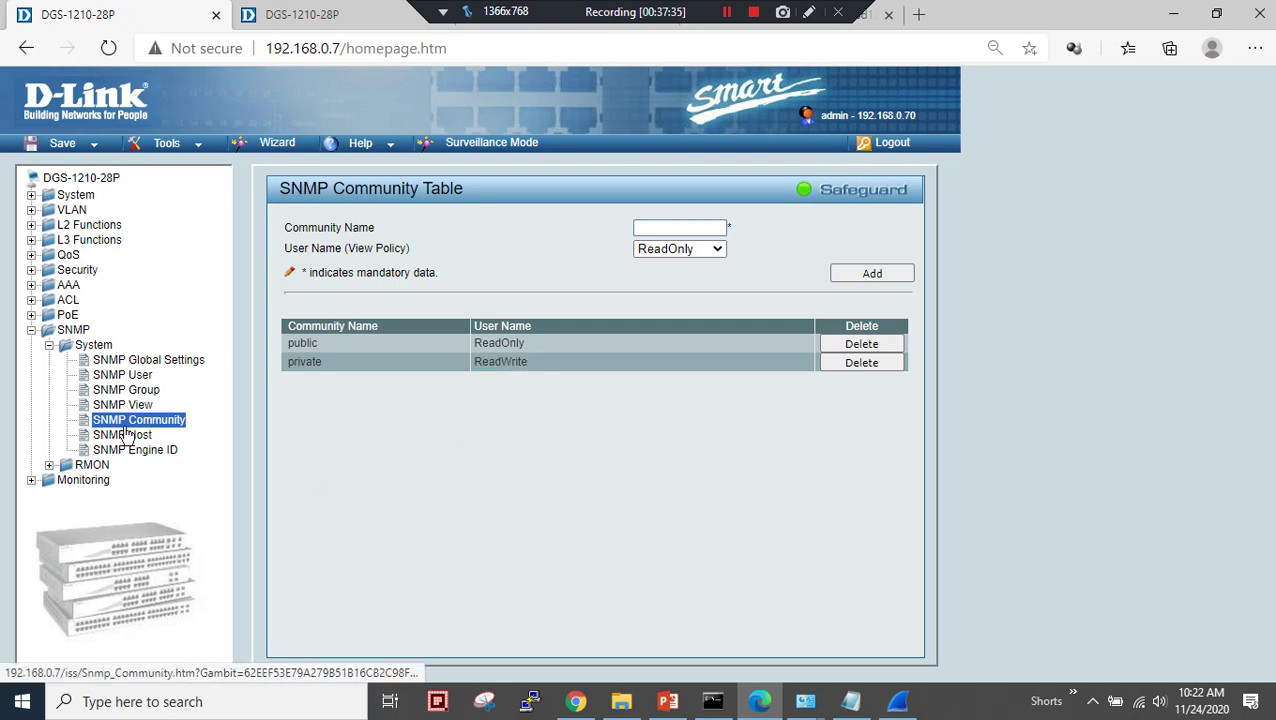
# - Open Monitoring > Port Statistics and scroll through the per-port traffic
pyautogui.click(32, 329)
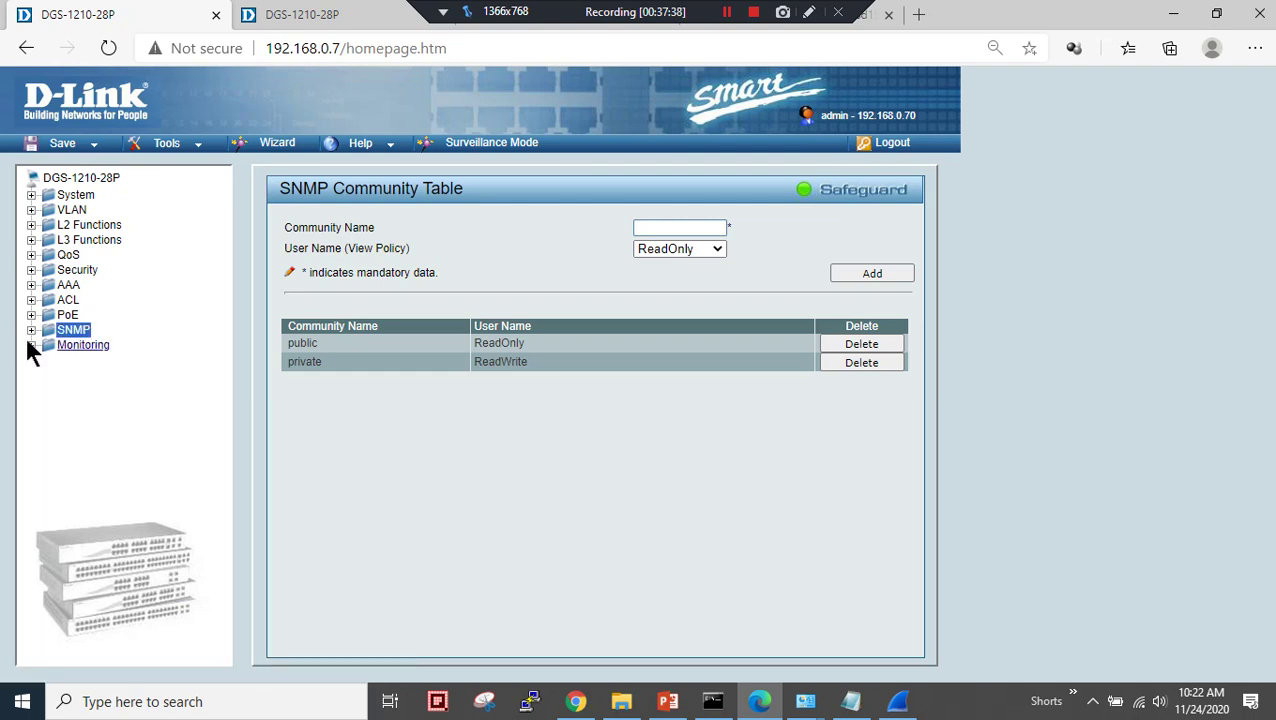
pyautogui.click(31, 344)
pyautogui.click(109, 360)
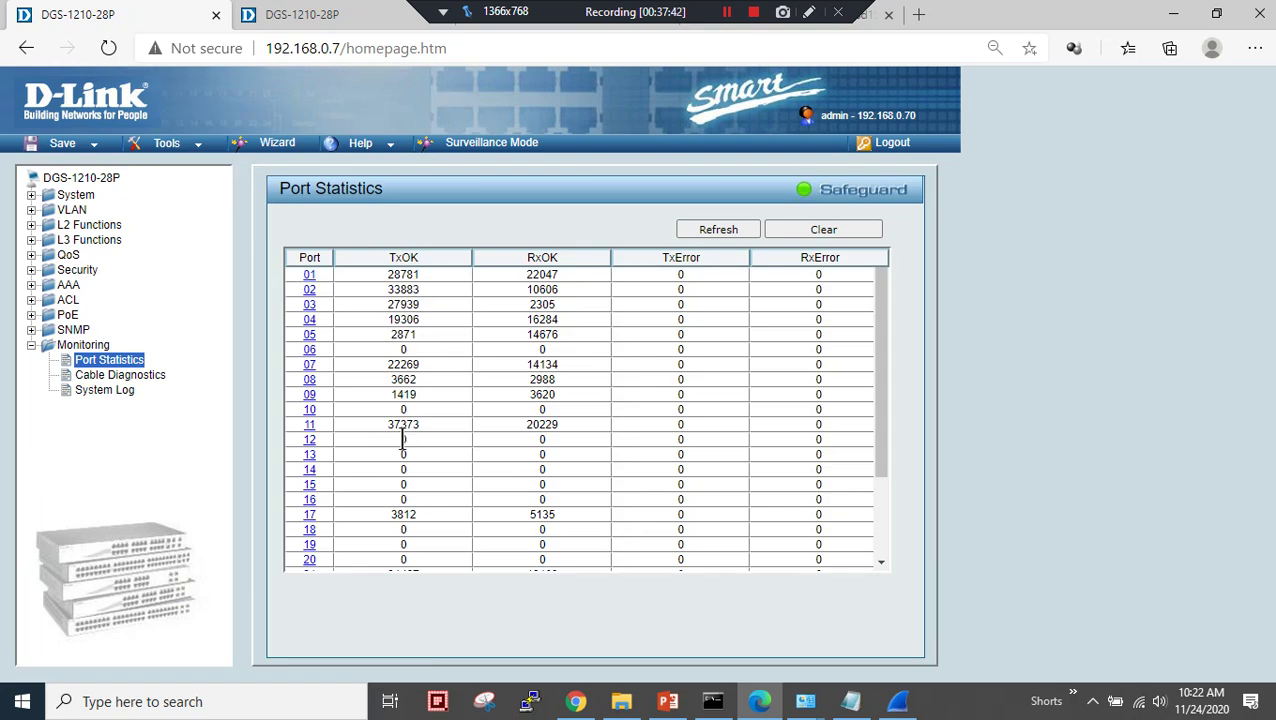
pyautogui.scroll(-1, 406, 288)
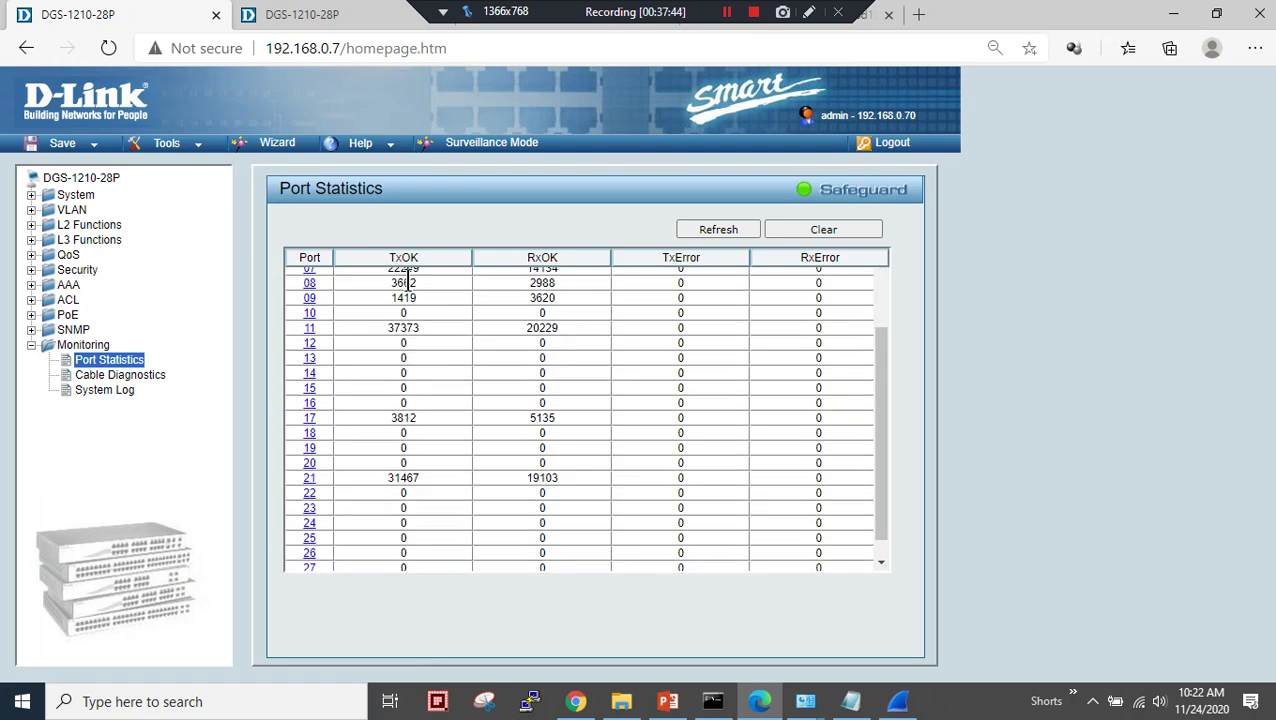
pyautogui.scroll(2, 387, 387)
pyautogui.scroll(-1, 385, 410)
pyautogui.scroll(1, 385, 410)
# - Run Cable Diagnostics on port 01 and review its pair results and fault distances
pyautogui.click(126, 374)
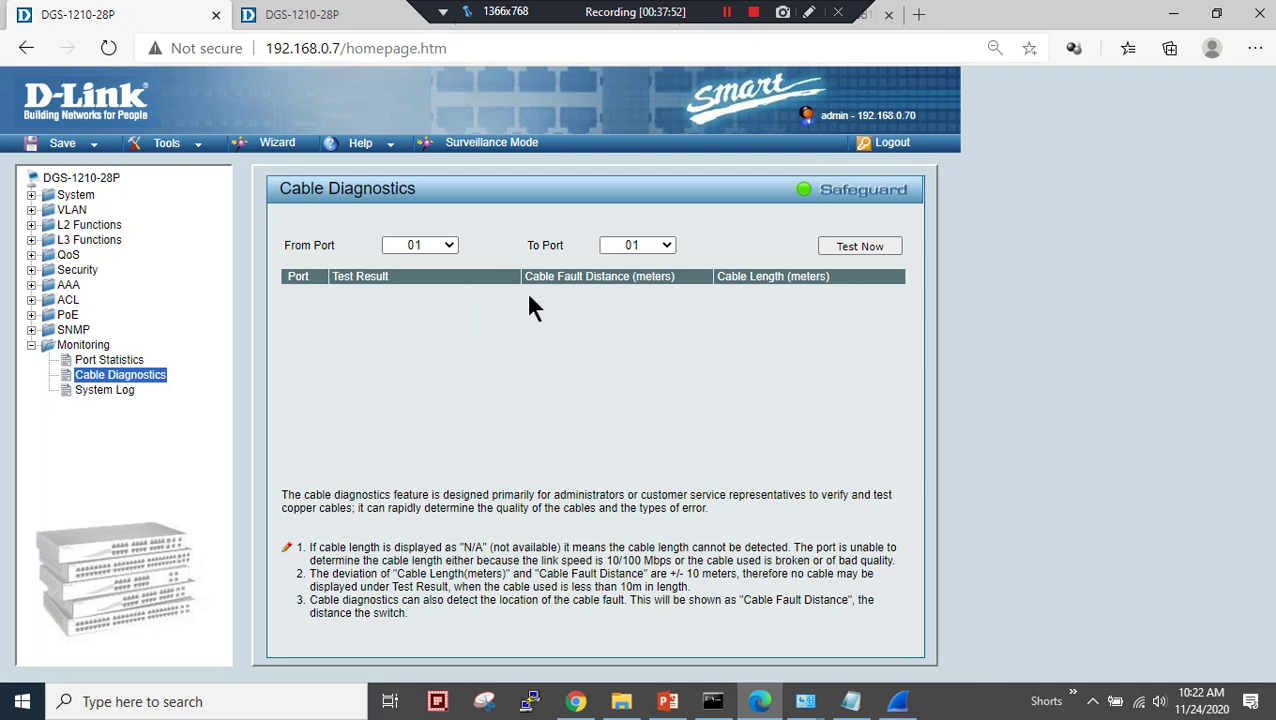
pyautogui.click(434, 245)
pyautogui.click(434, 245)
pyautogui.click(845, 250)
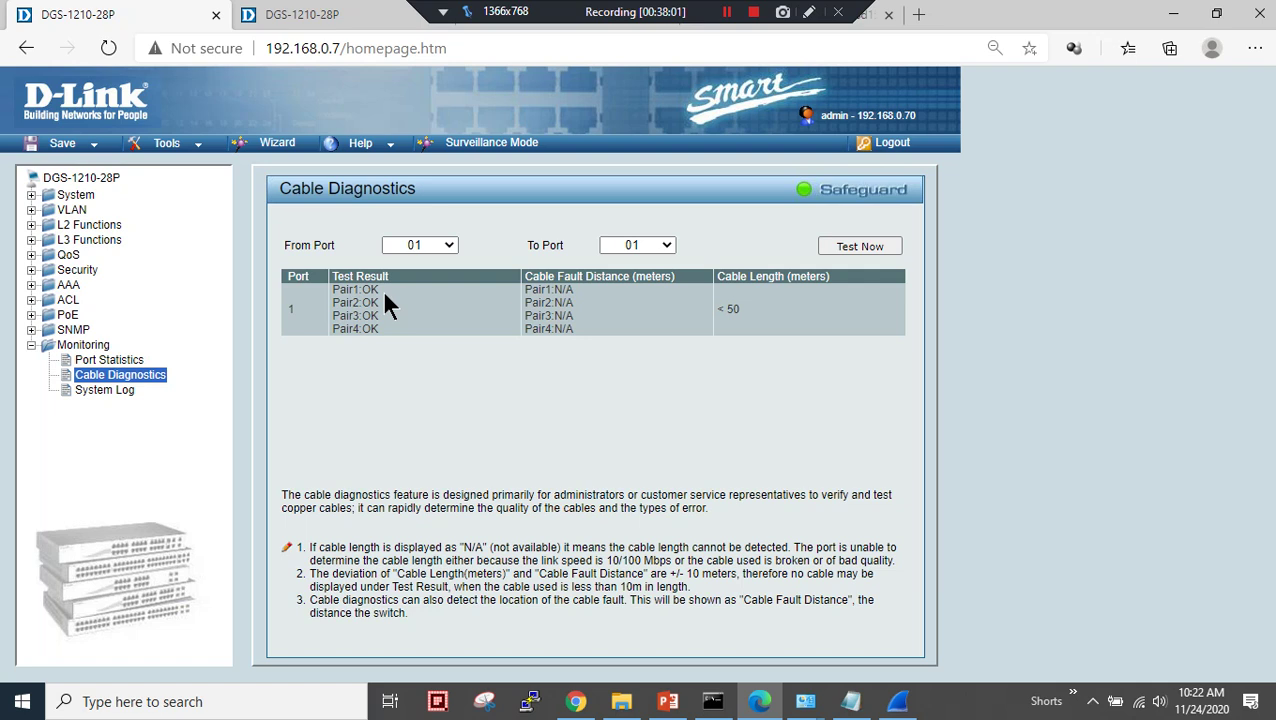
pyautogui.moveTo(371, 289); pyautogui.dragTo(362, 352)
pyautogui.click(661, 349)
pyautogui.moveTo(685, 330); pyautogui.dragTo(393, 298)
pyautogui.click(530, 398)
pyautogui.moveTo(735, 314); pyautogui.dragTo(695, 302)
pyautogui.click(520, 430)
# - View the System Log, then go to Save > Save Configuration
pyautogui.click(128, 398)
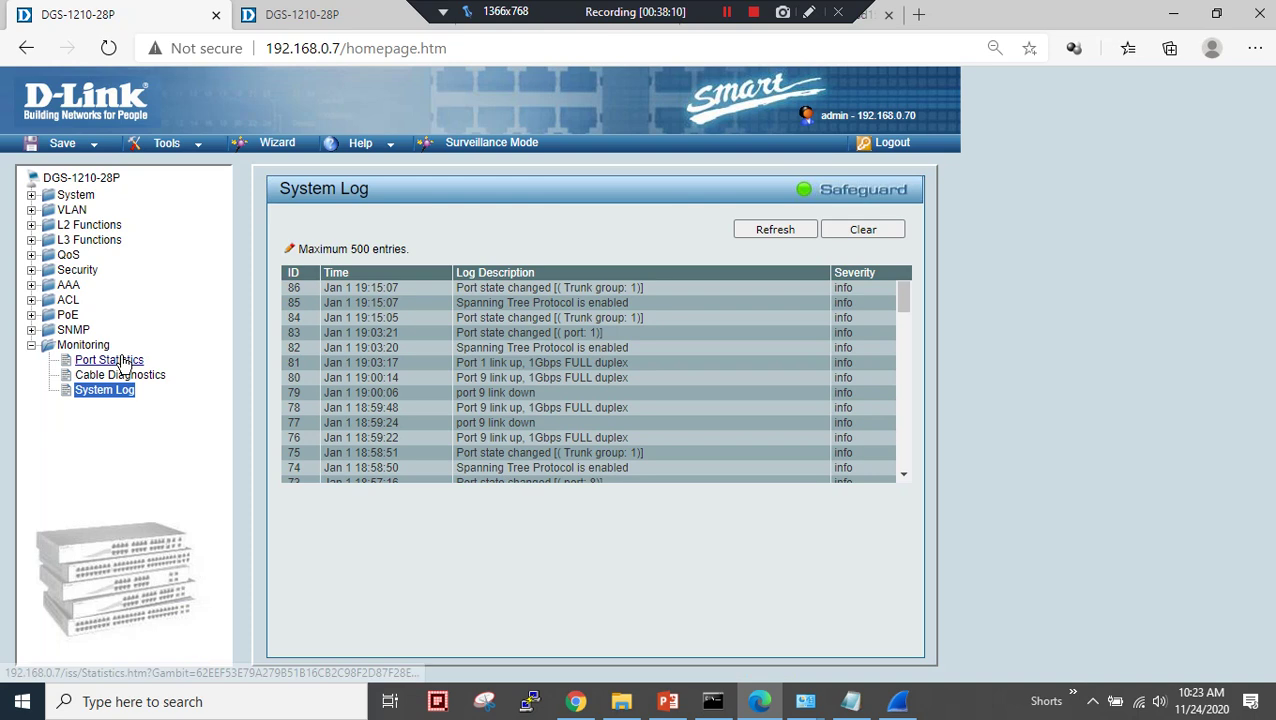
pyautogui.click(29, 344)
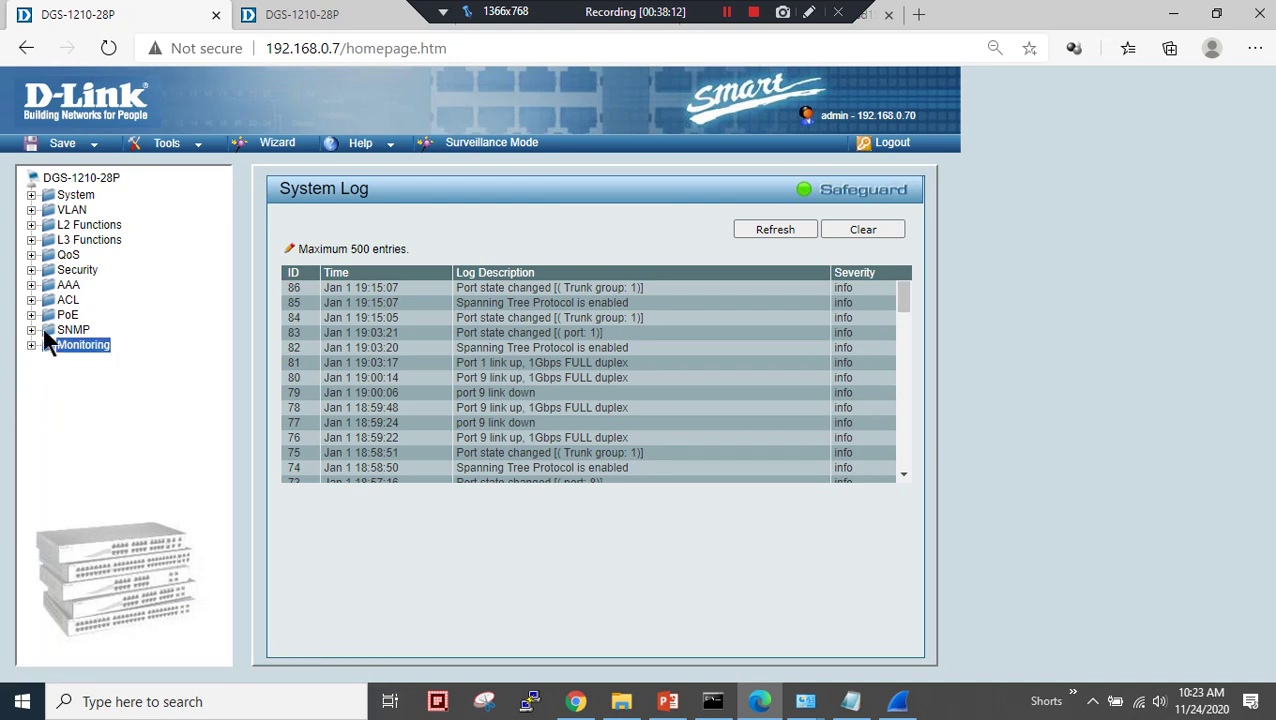
pyautogui.click(92, 150)
pyautogui.click(90, 161)
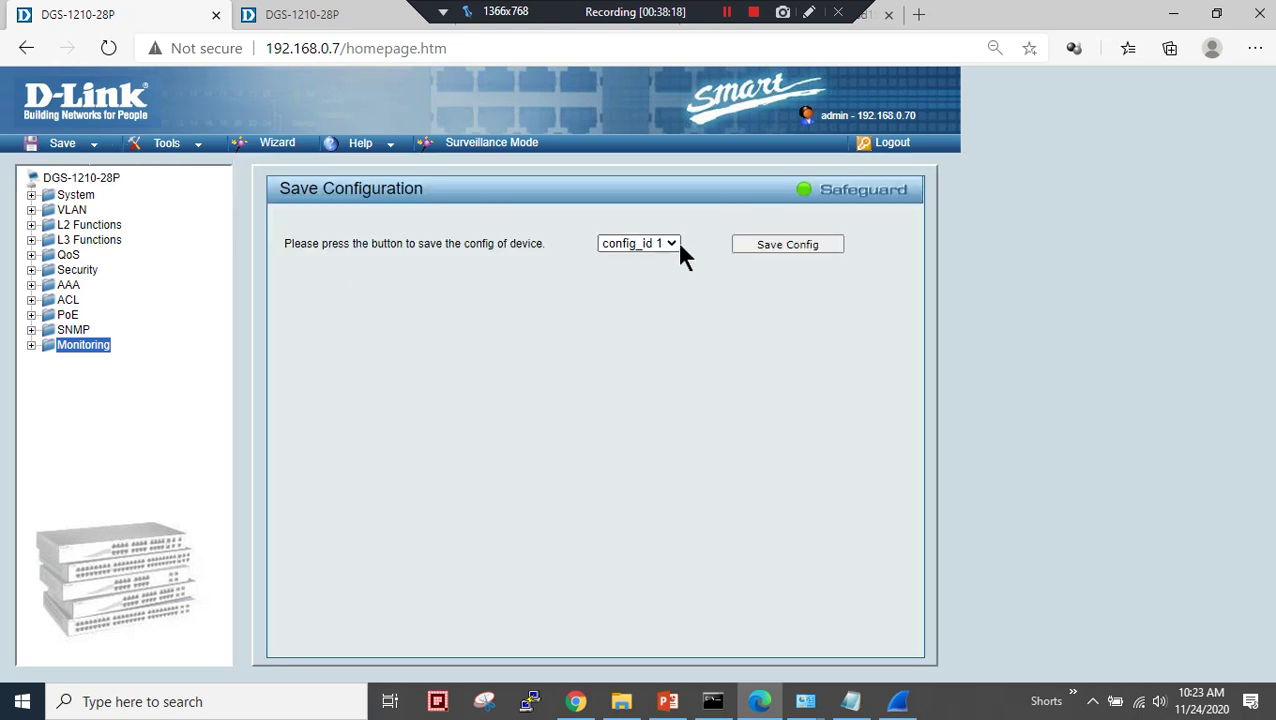
# - Save the configuration to config_id 1 and dismiss the success message
pyautogui.click(677, 252)
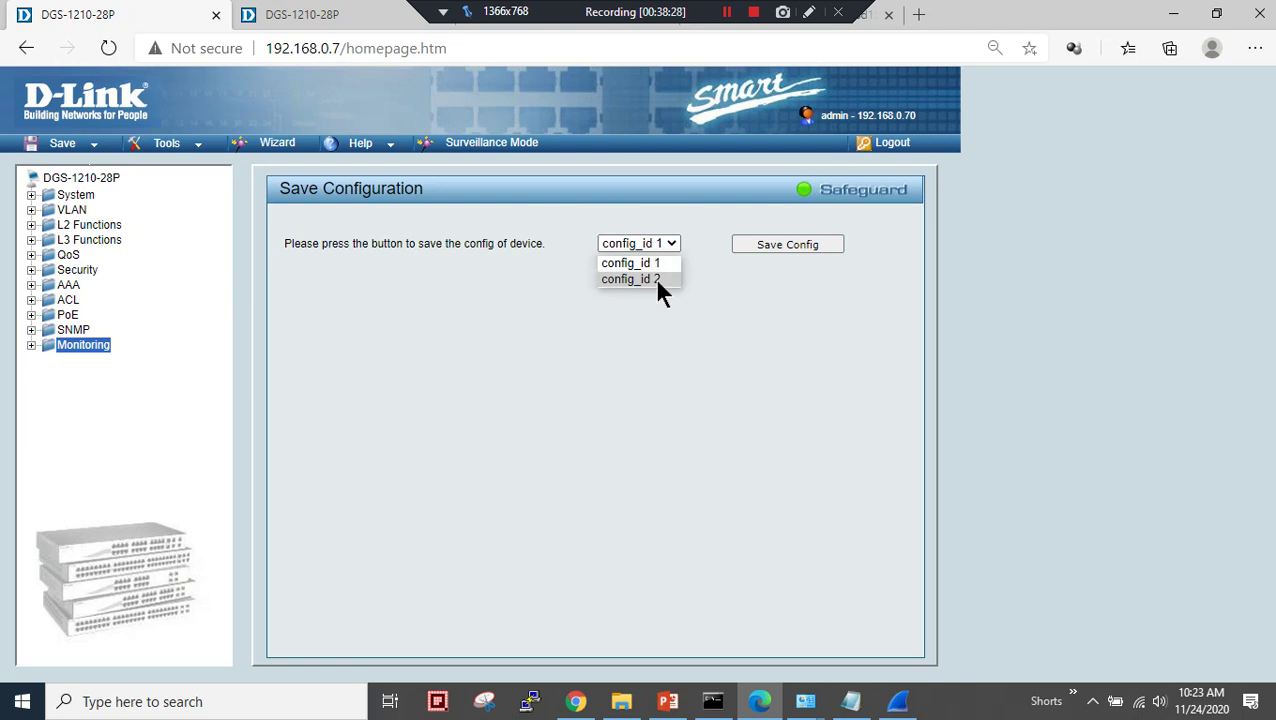
pyautogui.click(659, 264)
pyautogui.click(775, 250)
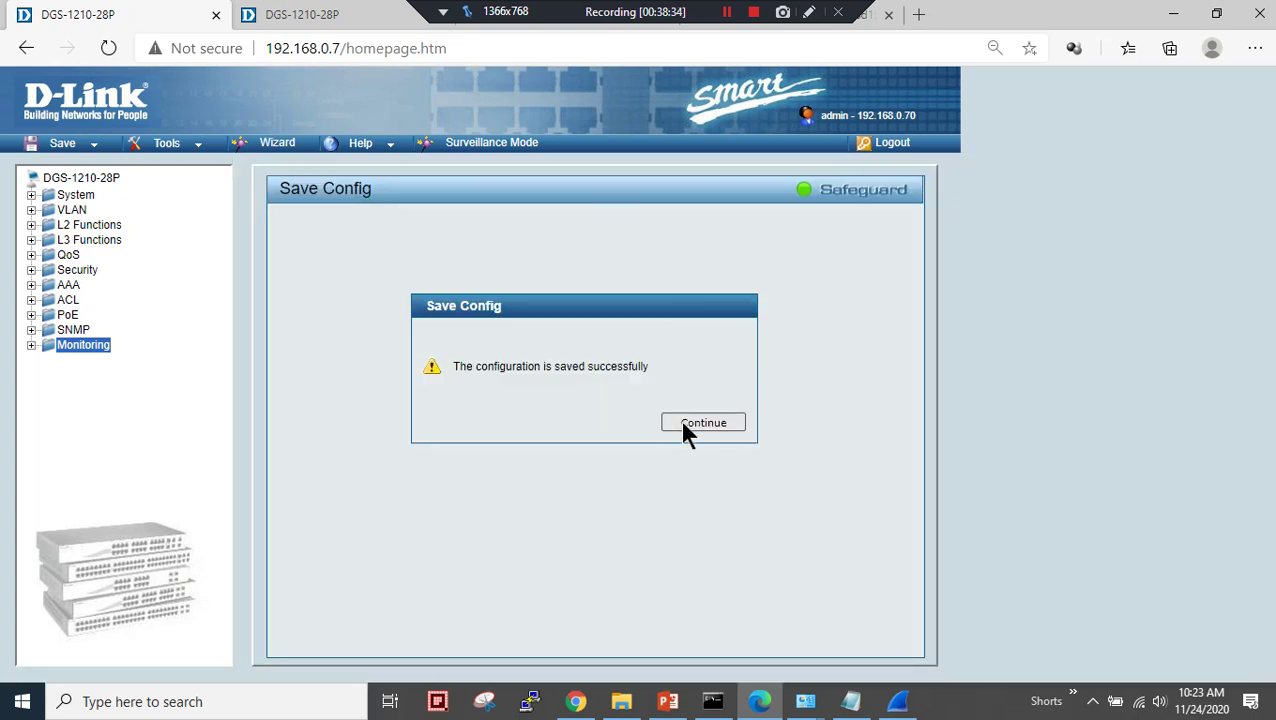
pyautogui.click(684, 423)
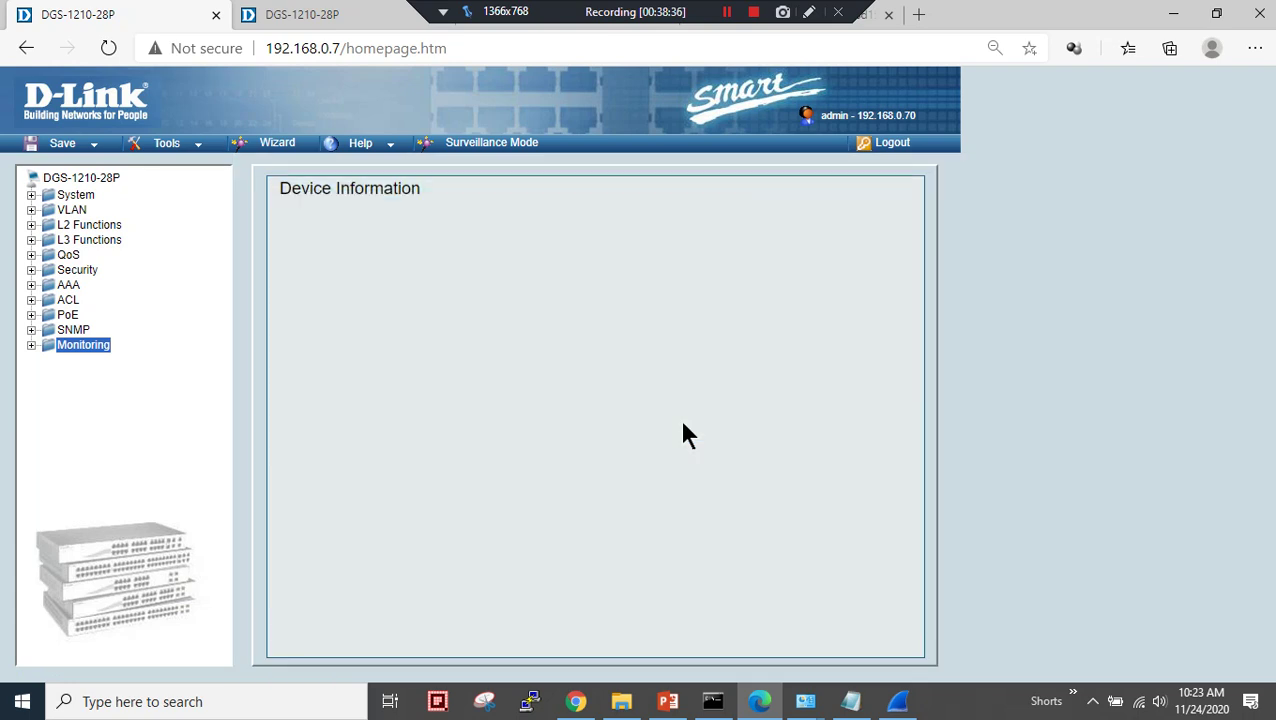
# - Scroll Device Information to check the SNMP and 802.1X statuses
pyautogui.scroll(-1, 458, 385)
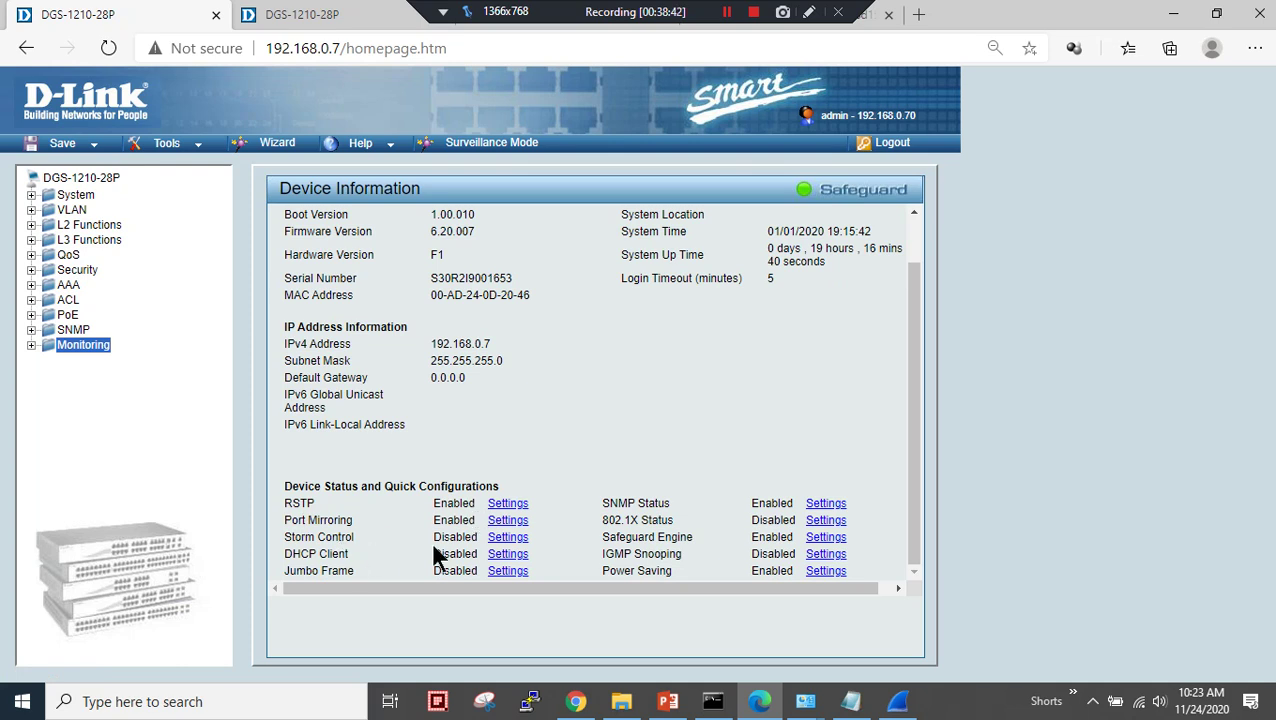
pyautogui.moveTo(632, 510); pyautogui.dragTo(714, 503)
pyautogui.click(645, 550)
pyautogui.moveTo(604, 520); pyautogui.dragTo(688, 532)
# - Expand and collapse the Security section of the tree, then open the Tools menu
pyautogui.click(77, 269)
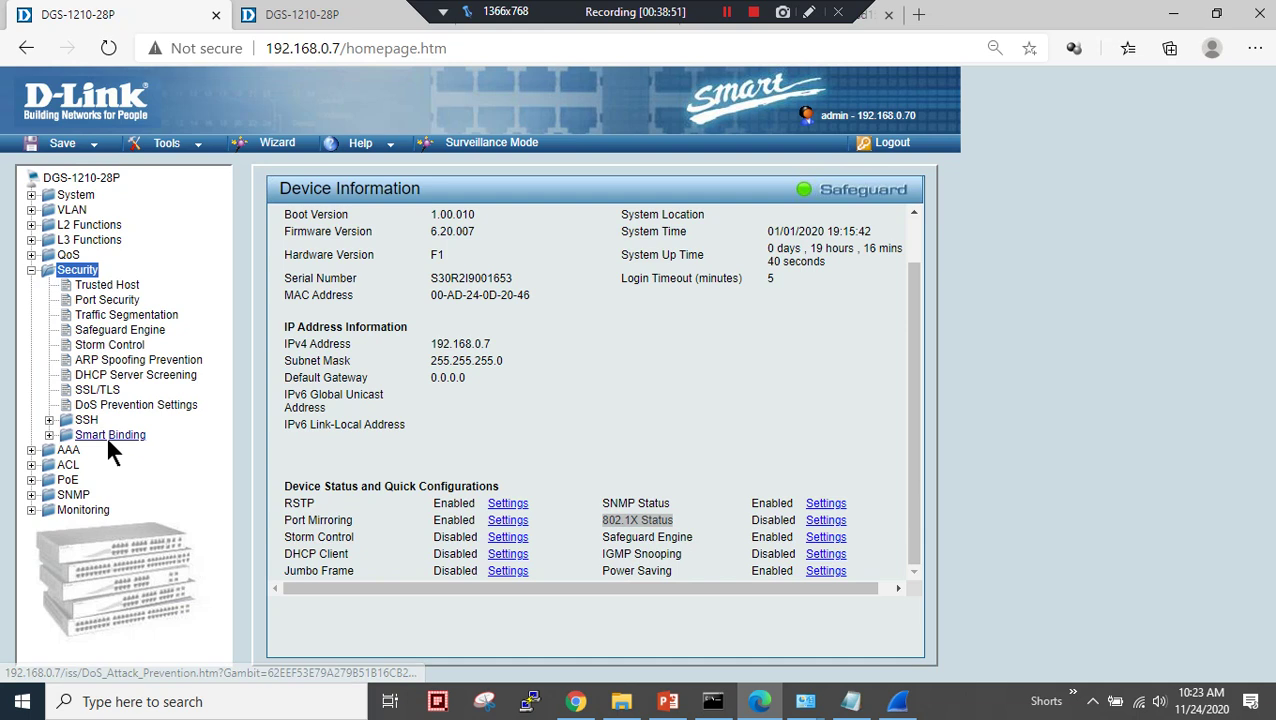
pyautogui.click(32, 270)
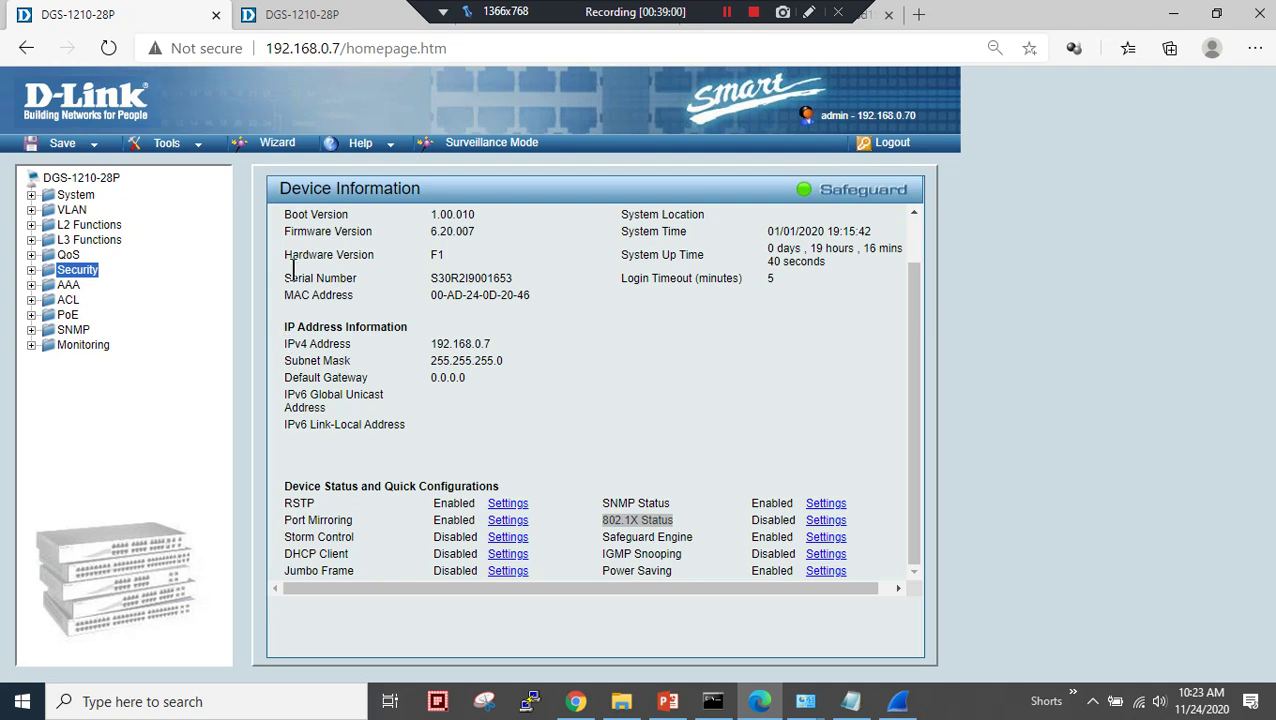
pyautogui.click(196, 149)
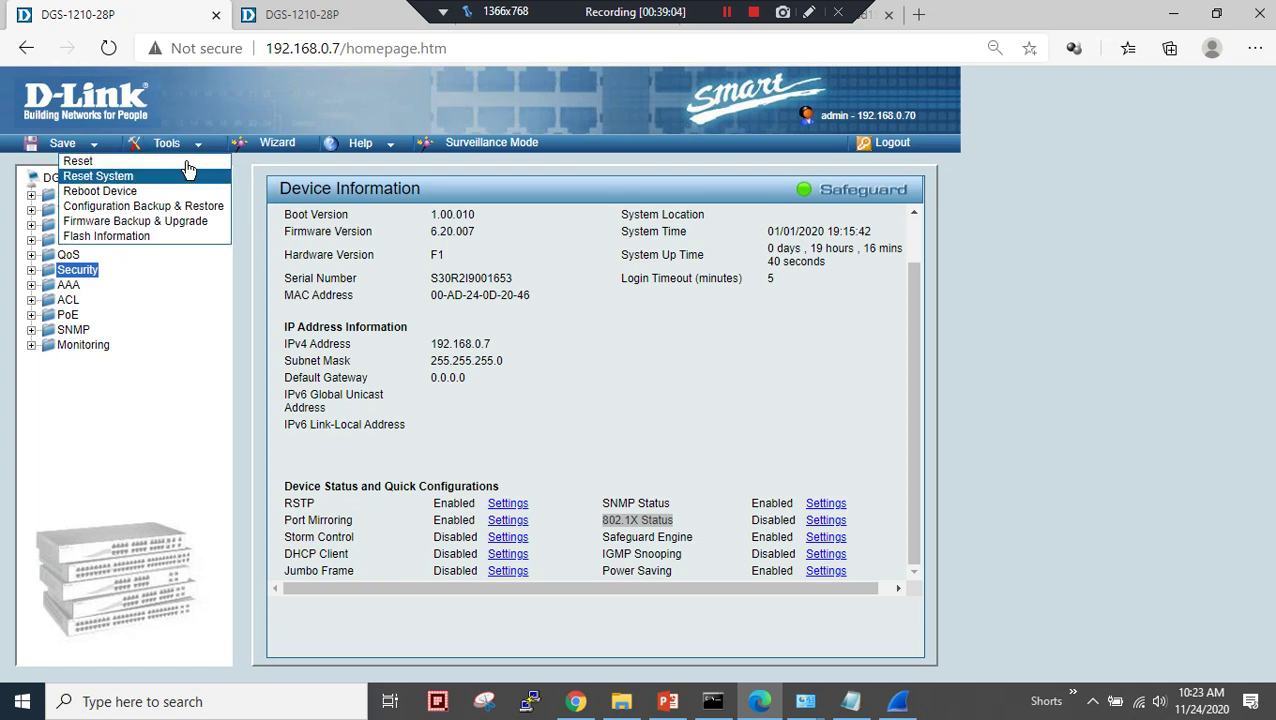
# - Reset the switch to factory defaults via Reset System, then bring the Command Prompt window forward
pyautogui.click(127, 175)
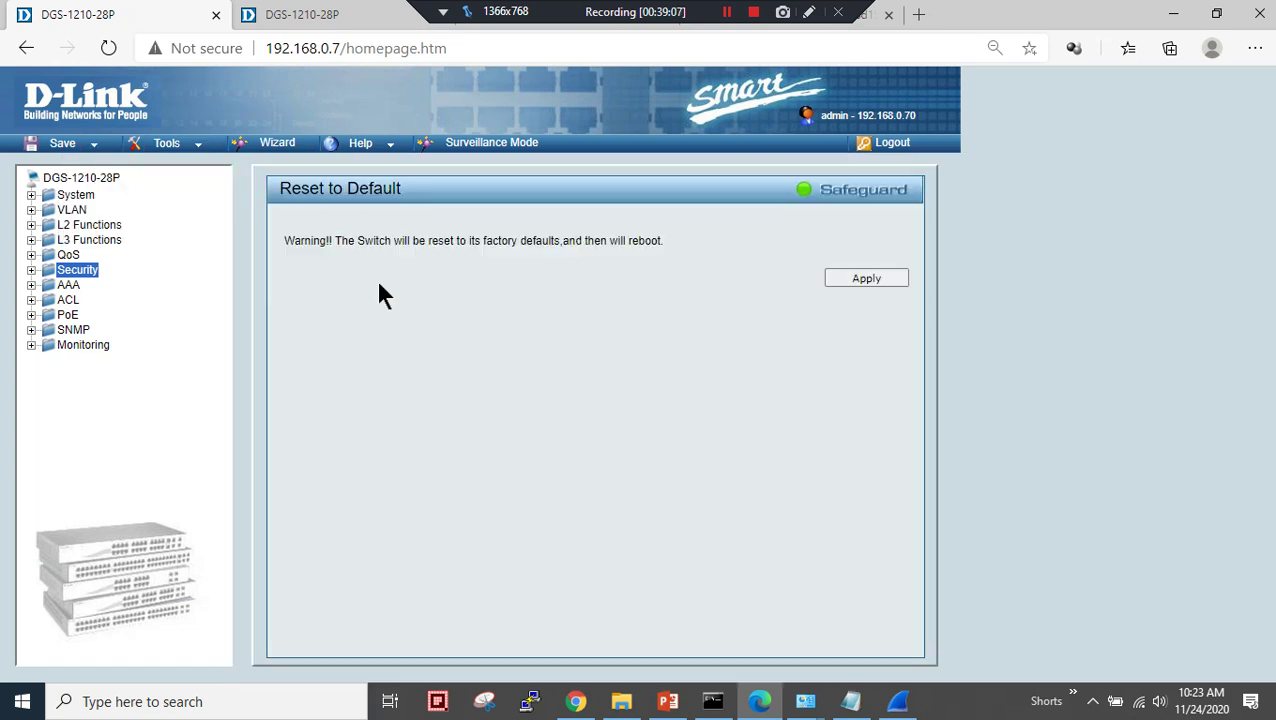
pyautogui.click(866, 279)
pyautogui.moveTo(528, 116); pyautogui.dragTo(737, 117)
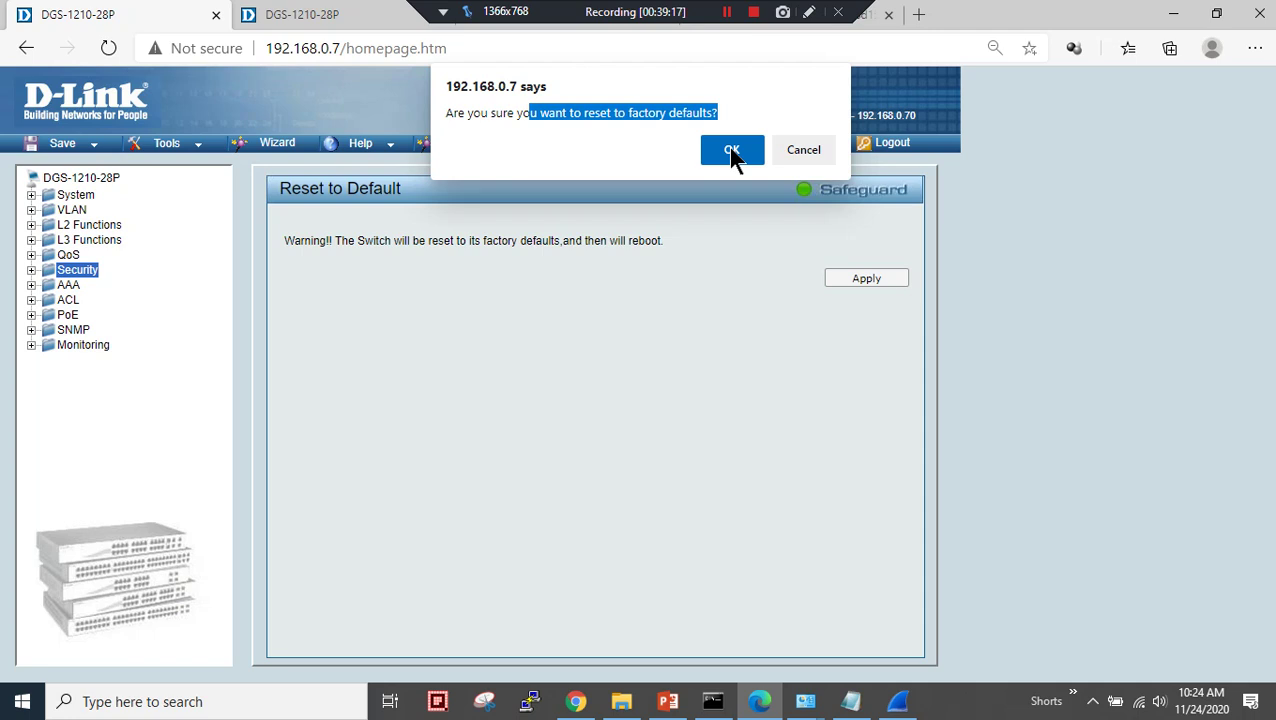
pyautogui.click(731, 150)
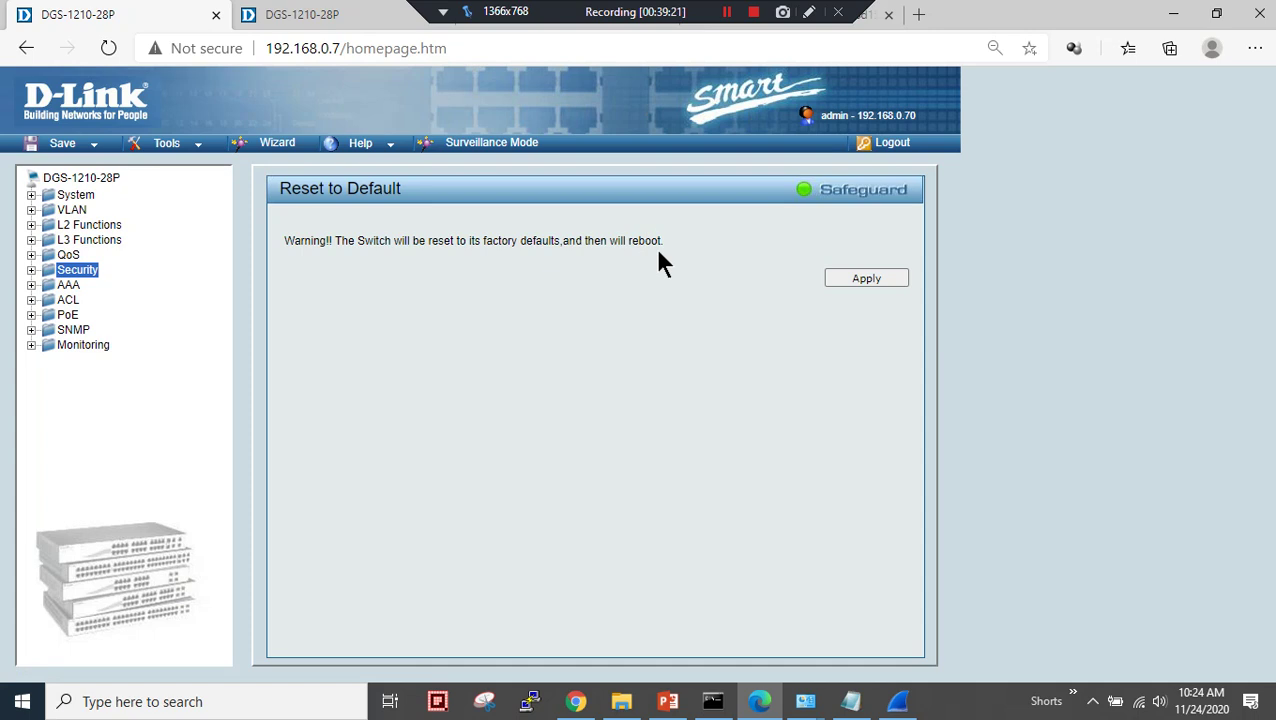
pyautogui.click(713, 703)
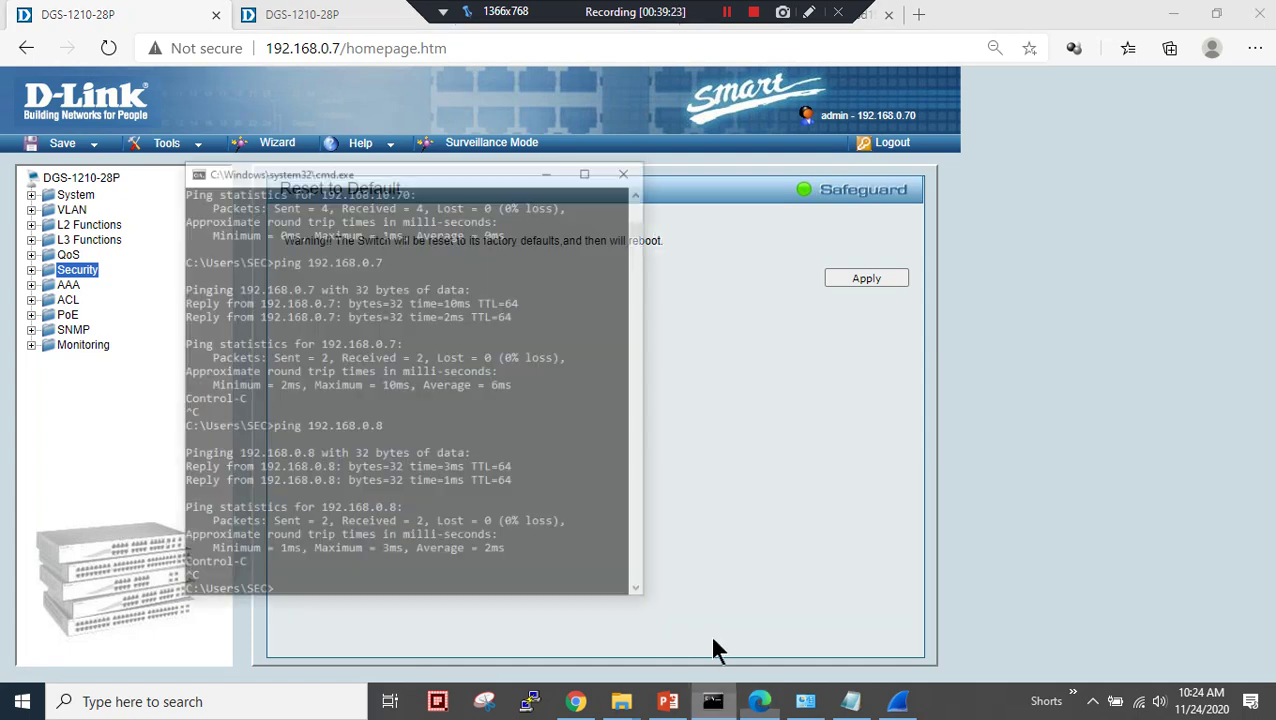
pyautogui.press('Escape')
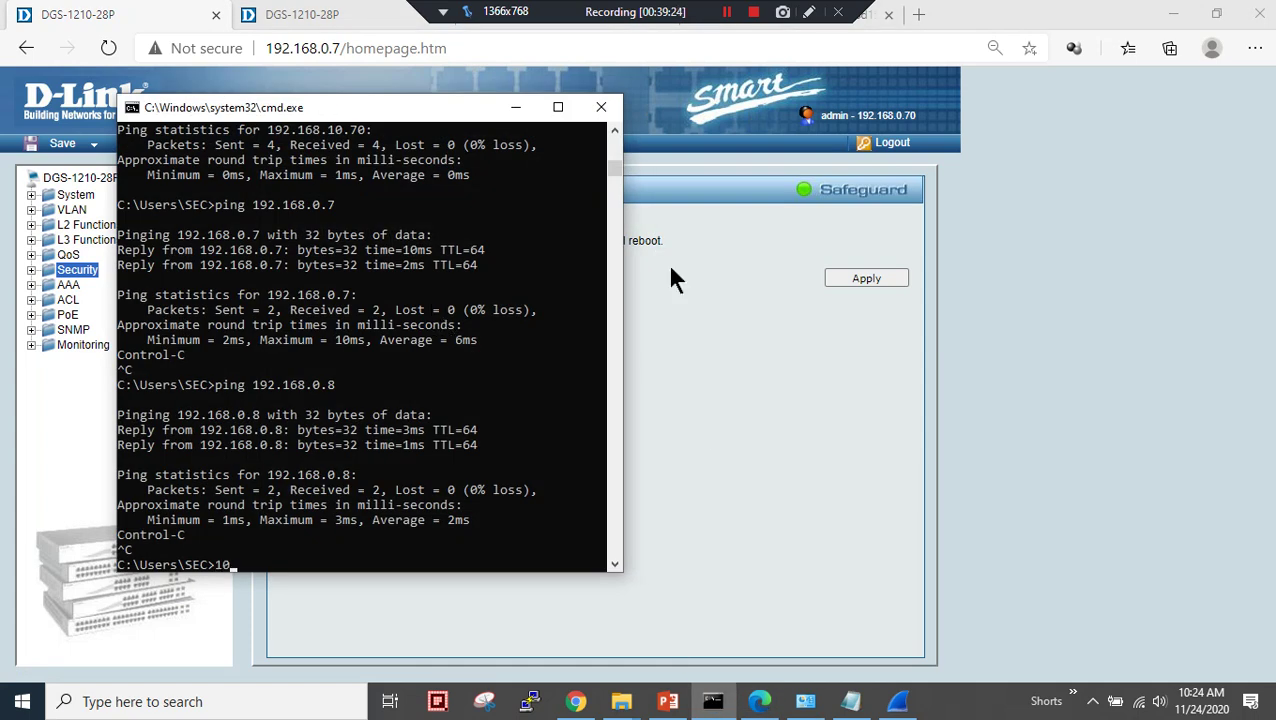